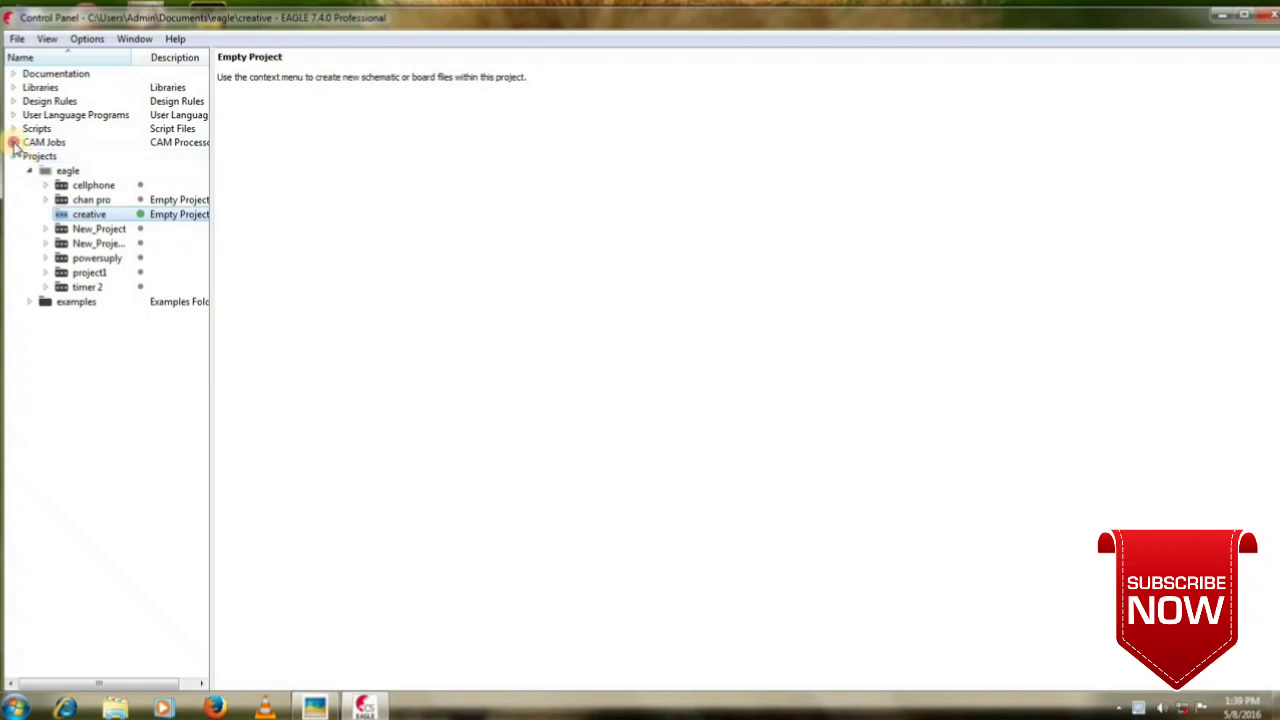
# Create a new project named detector in the eagle projects folder.
pyautogui.click(14, 156)
pyautogui.click(17, 38)
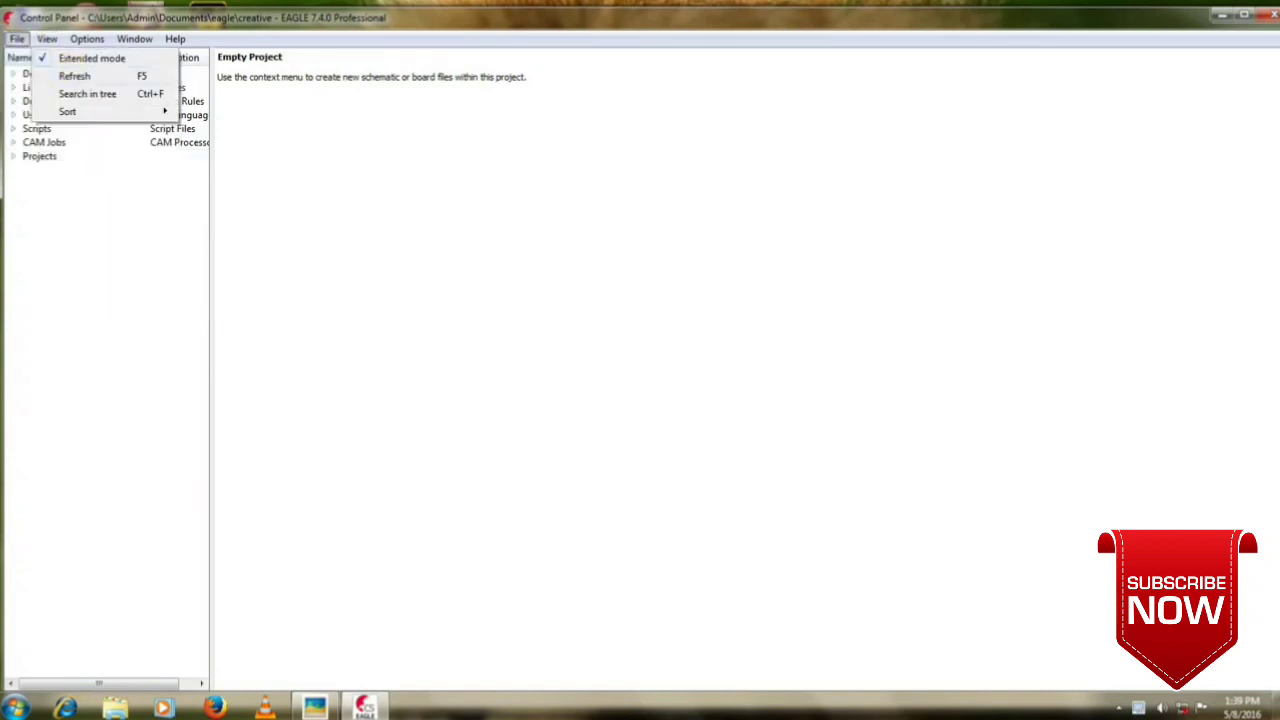
pyautogui.moveTo(38, 60)
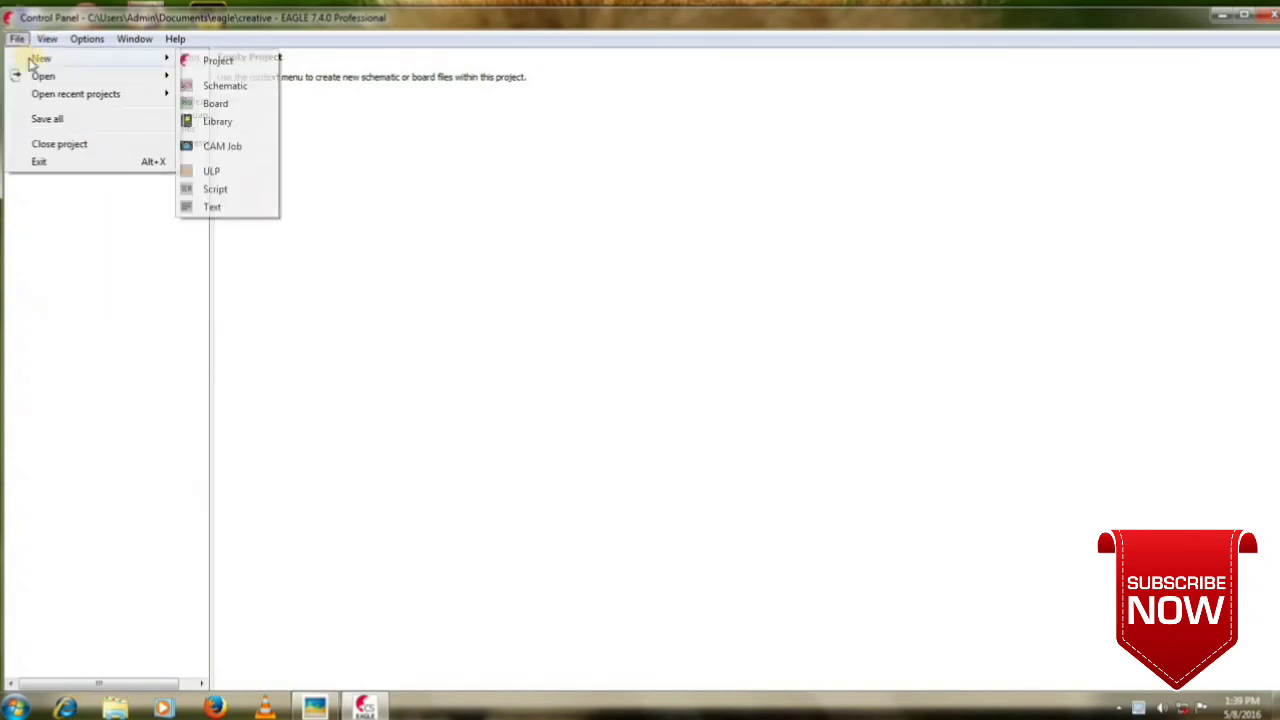
pyautogui.click(218, 60)
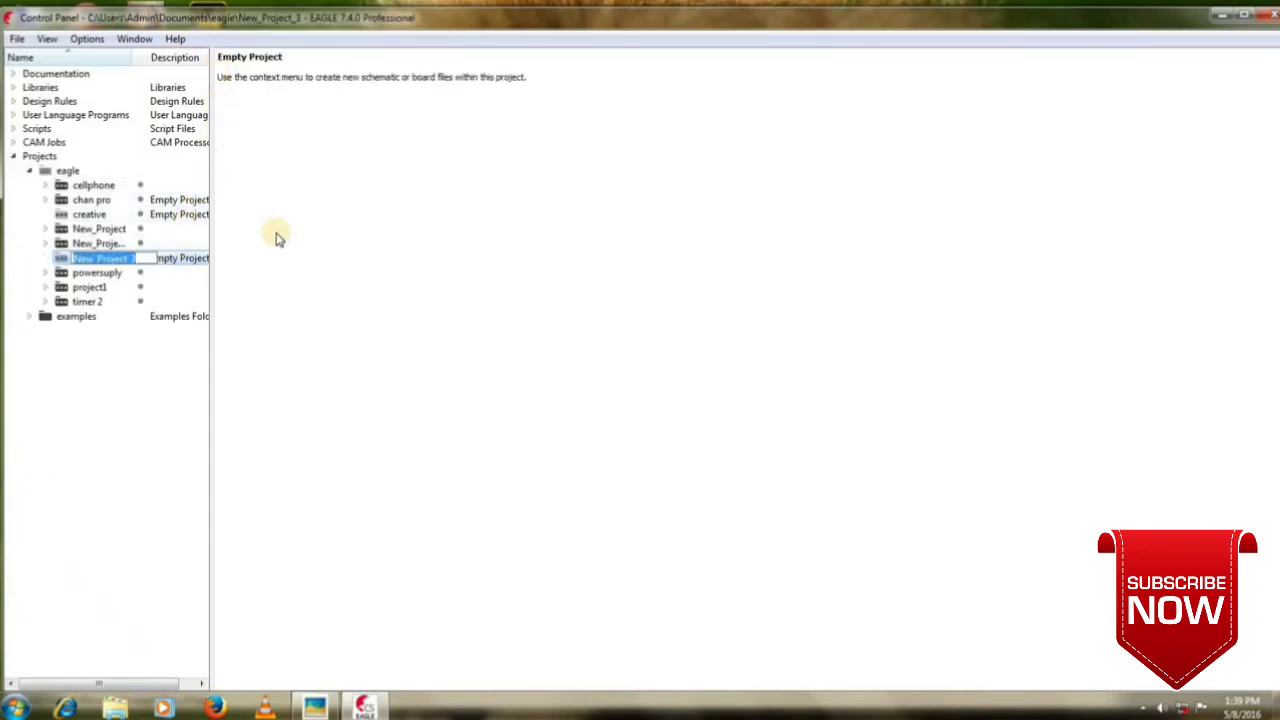
pyautogui.write('detector')
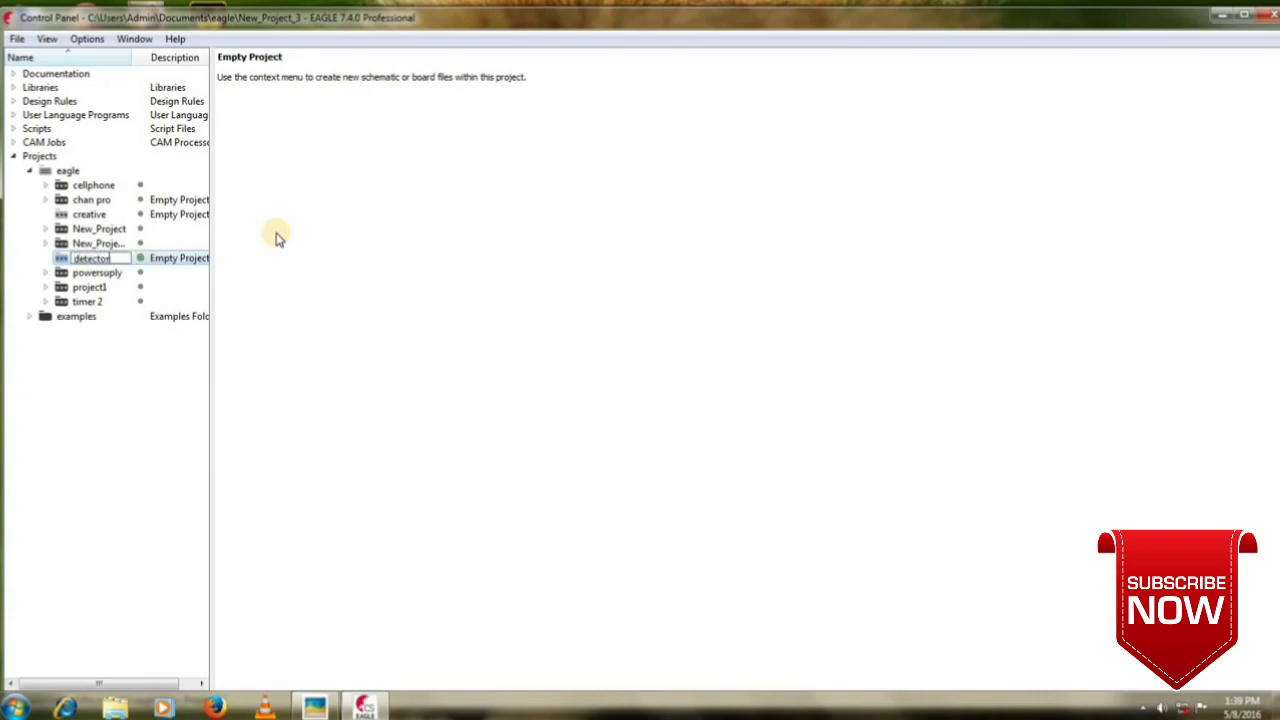
pyautogui.click(199, 259)
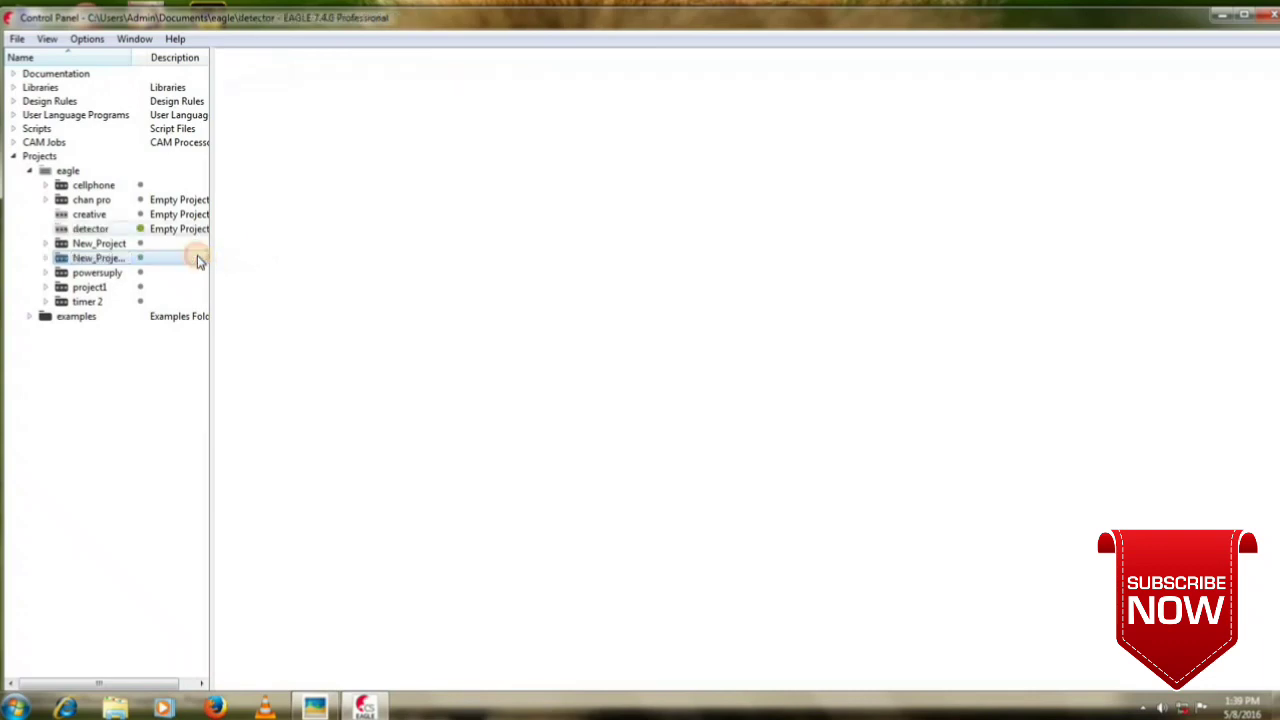
# Create a new schematic in the detector project and maximize its window.
pyautogui.click(79, 229)
pyautogui.rightClick(79, 229)
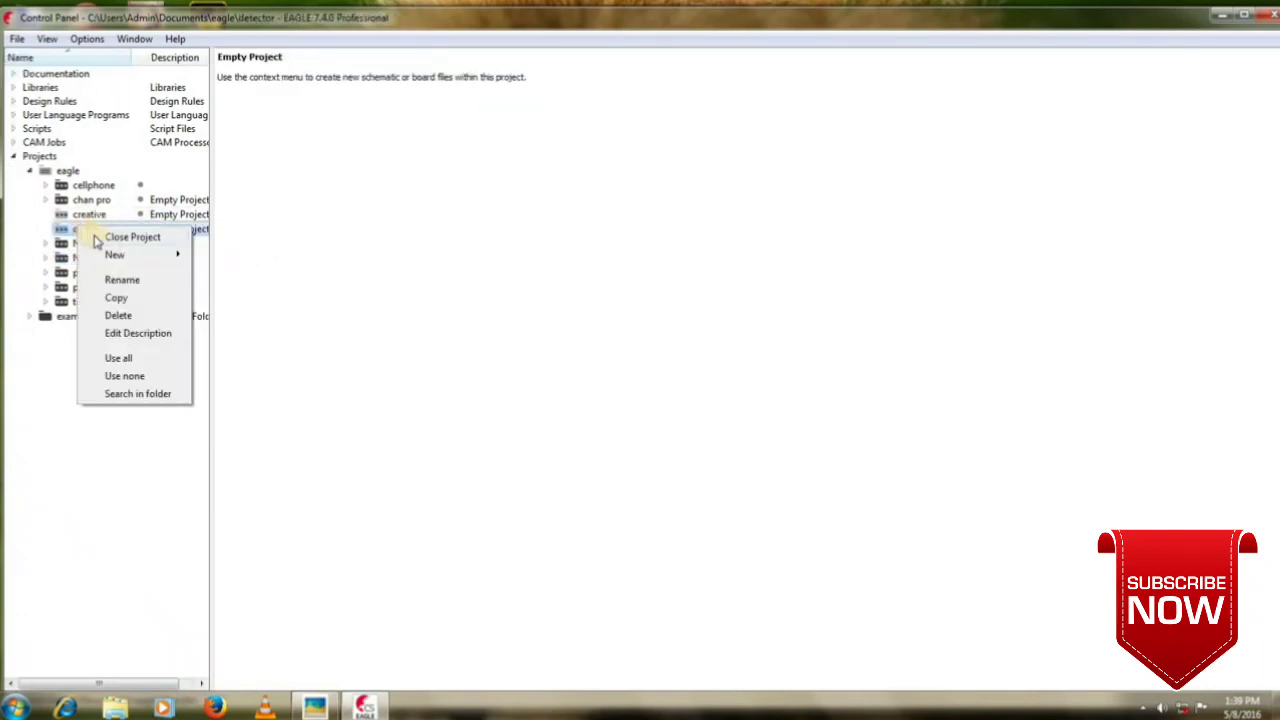
pyautogui.moveTo(114, 258)
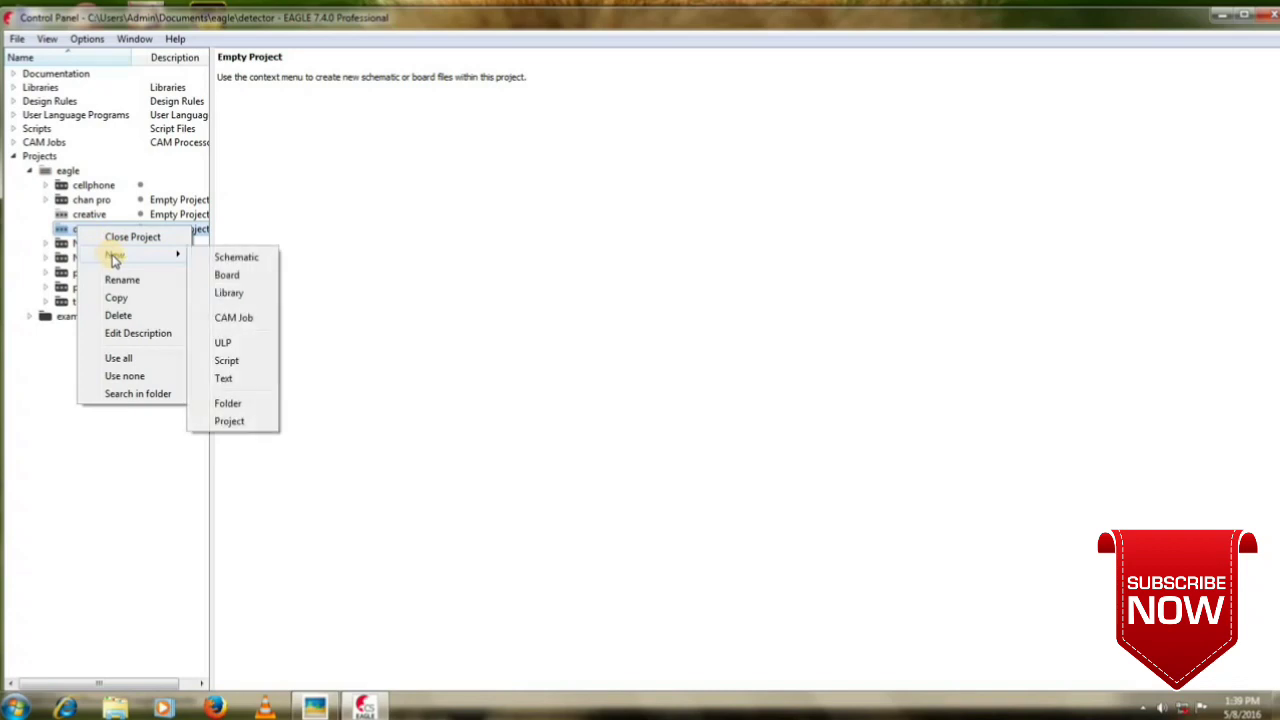
pyautogui.click(233, 259)
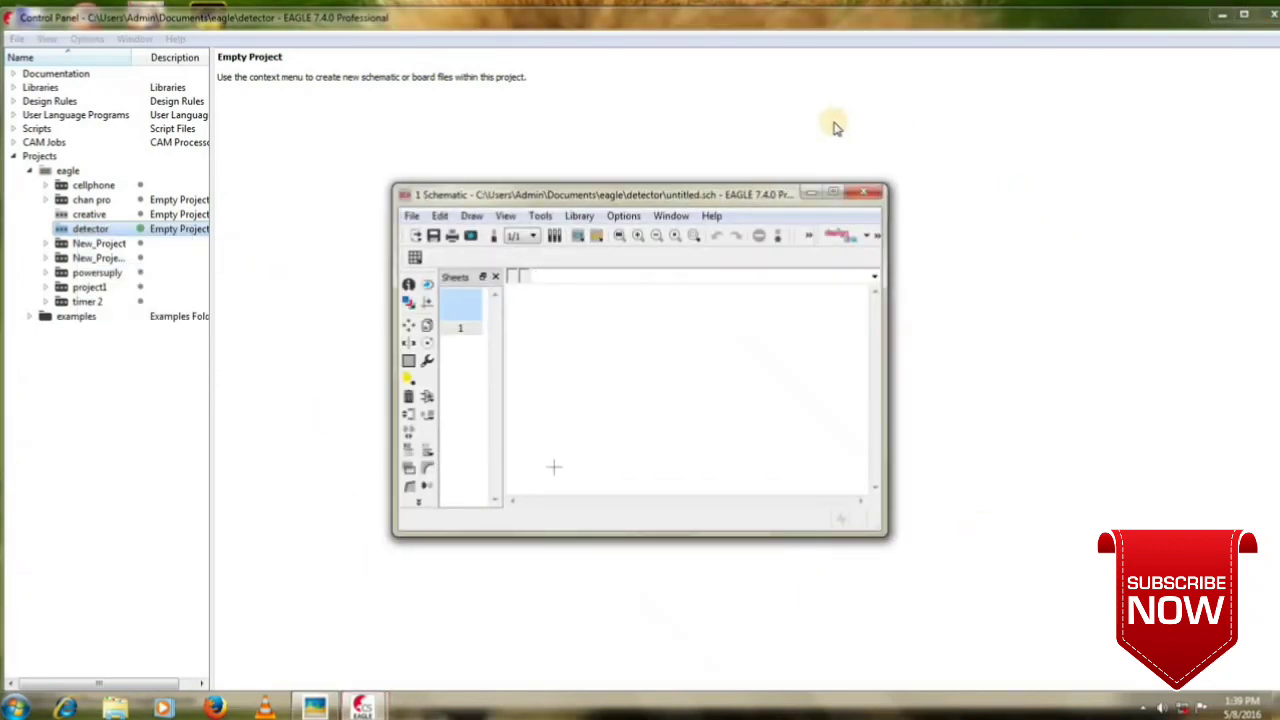
pyautogui.click(838, 192)
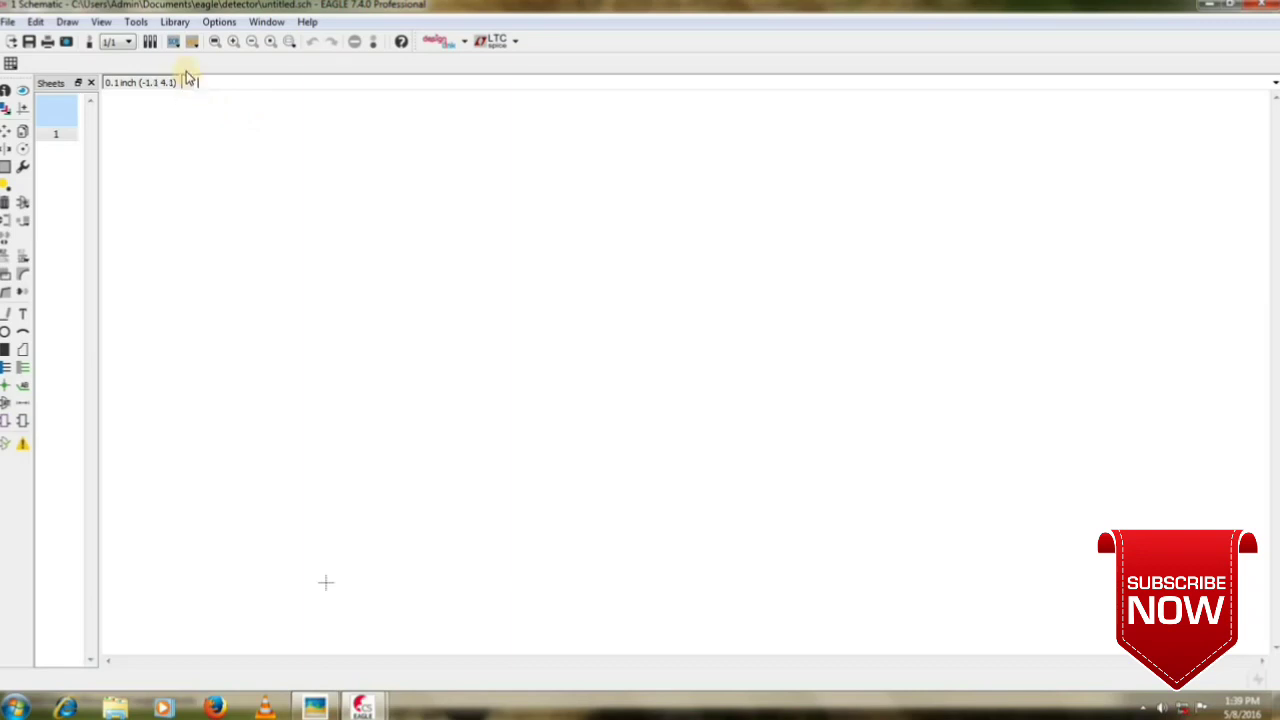
# Load all the library files from the lbr folder for use in the schematic.
pyautogui.click(175, 22)
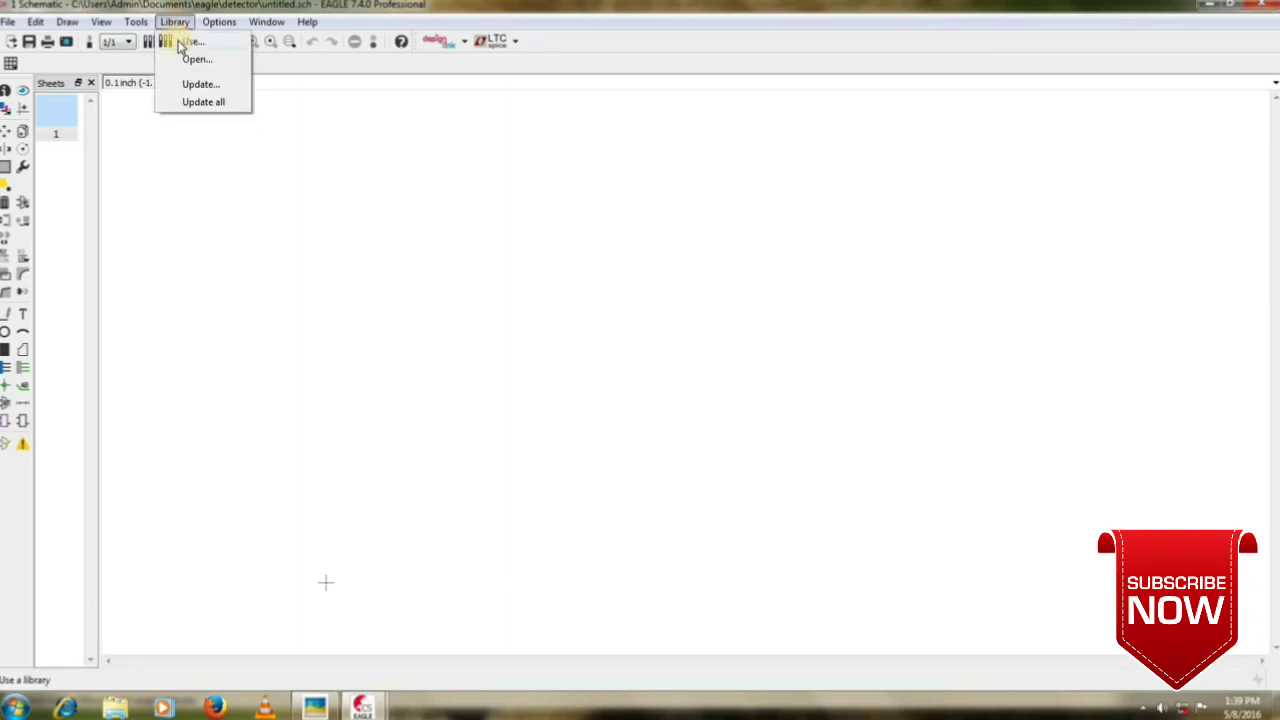
pyautogui.click(179, 44)
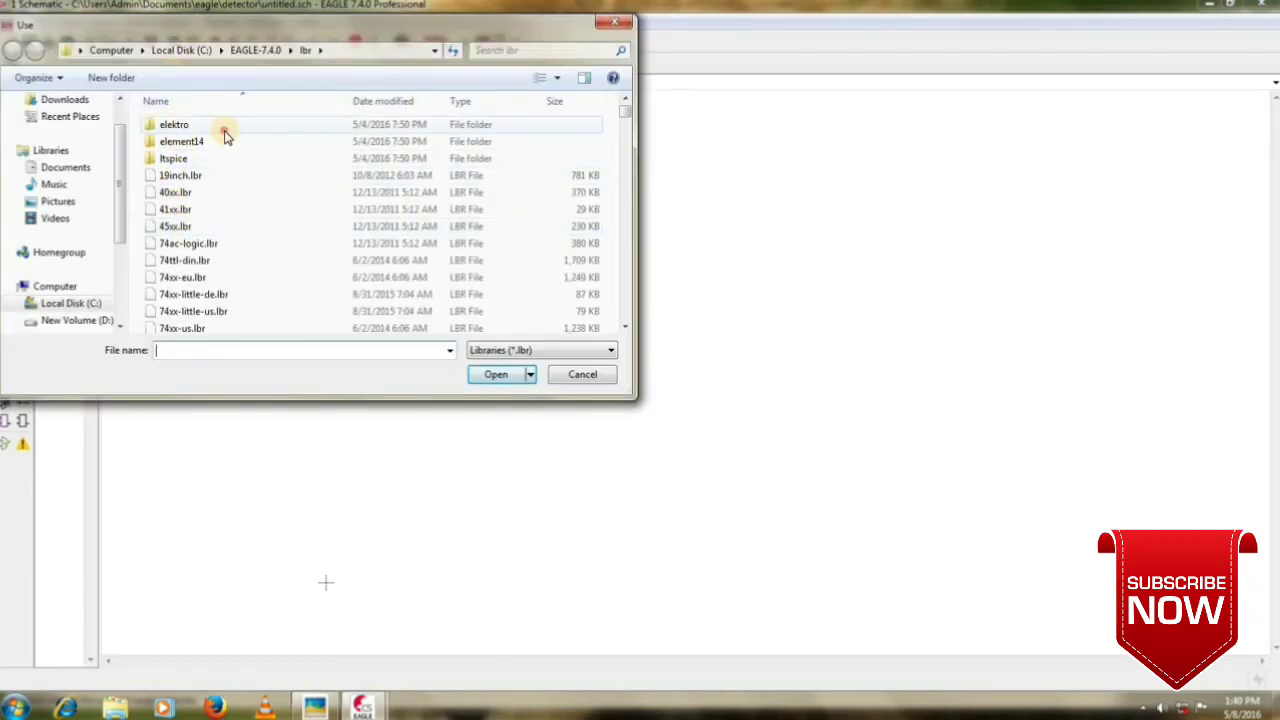
pyautogui.click(224, 130)
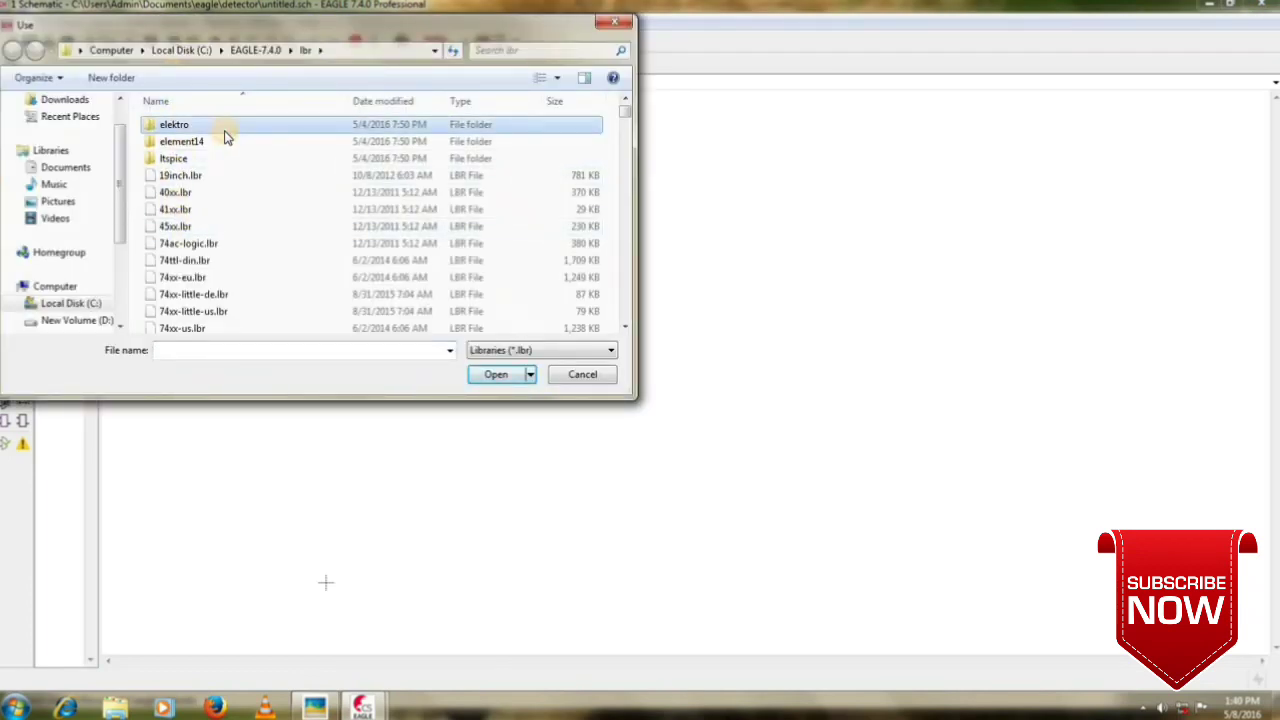
pyautogui.hotkey('ctrl', 'a')
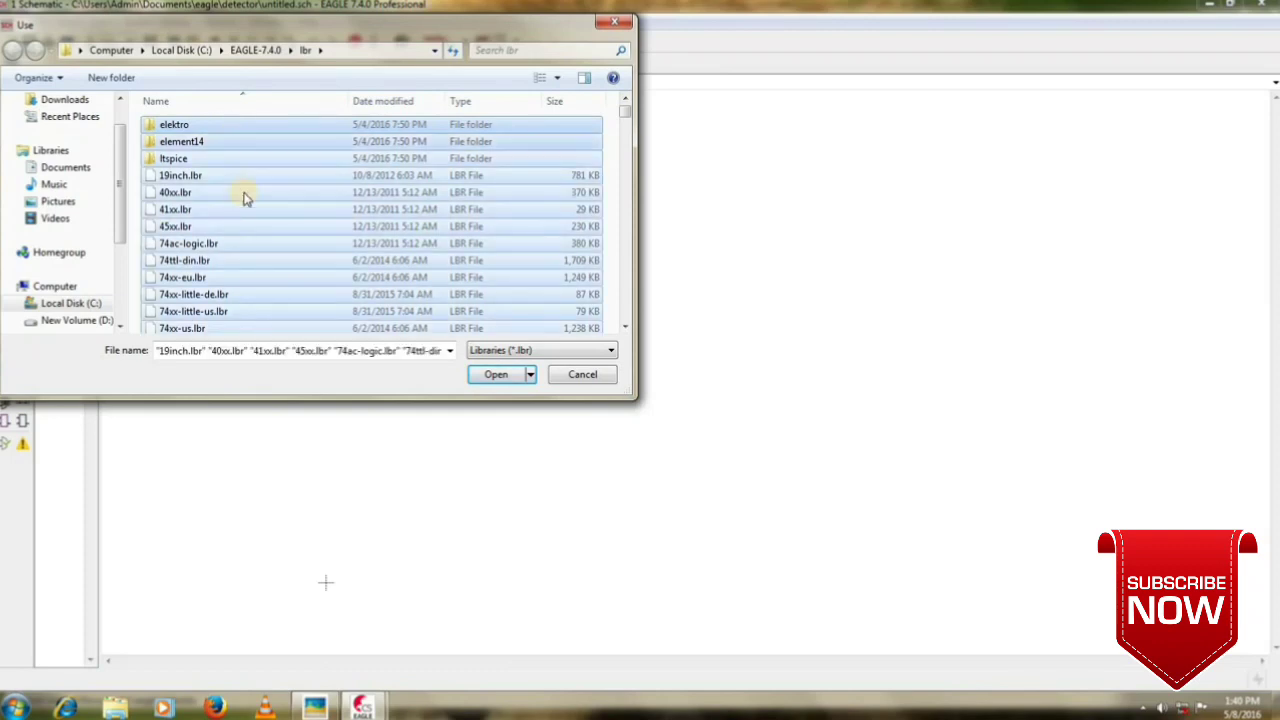
pyautogui.click(493, 378)
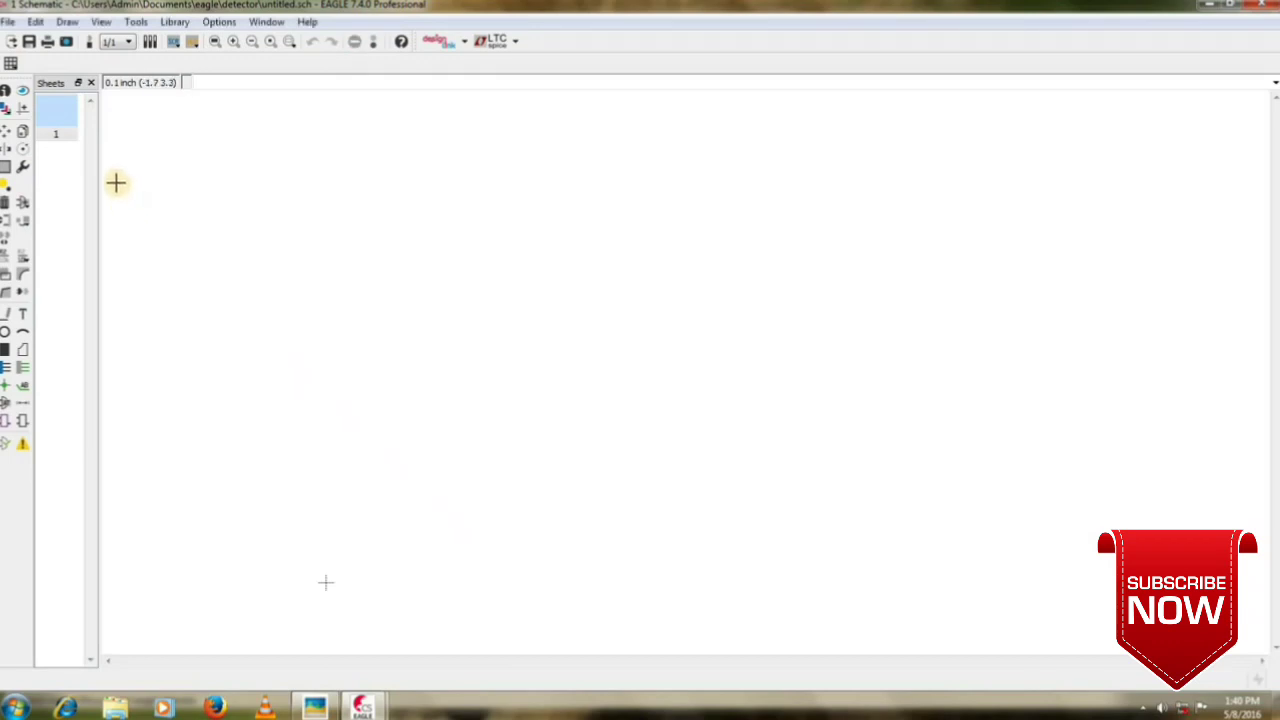
# Search the parts for "connector" and place one two-pin L02P connector from con-amp-mt in the upper-left area of the sheet.
pyautogui.click(26, 203)
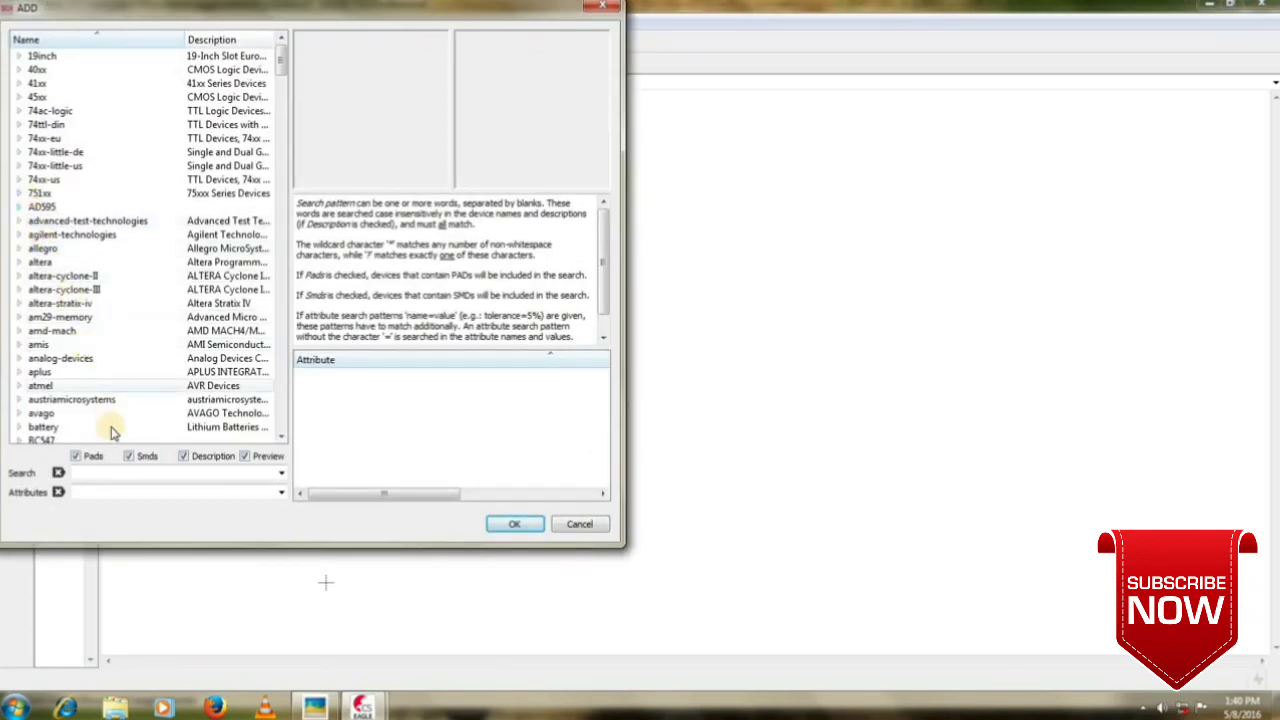
pyautogui.click(116, 473)
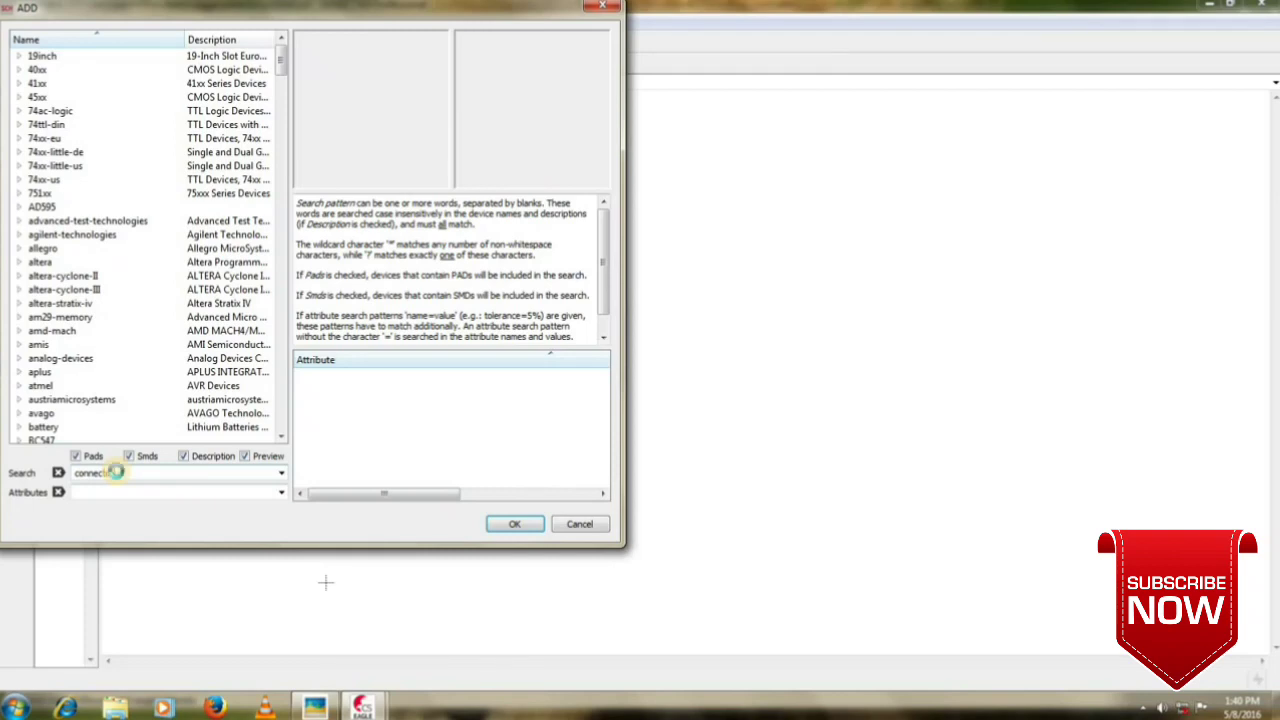
pyautogui.press('Return')
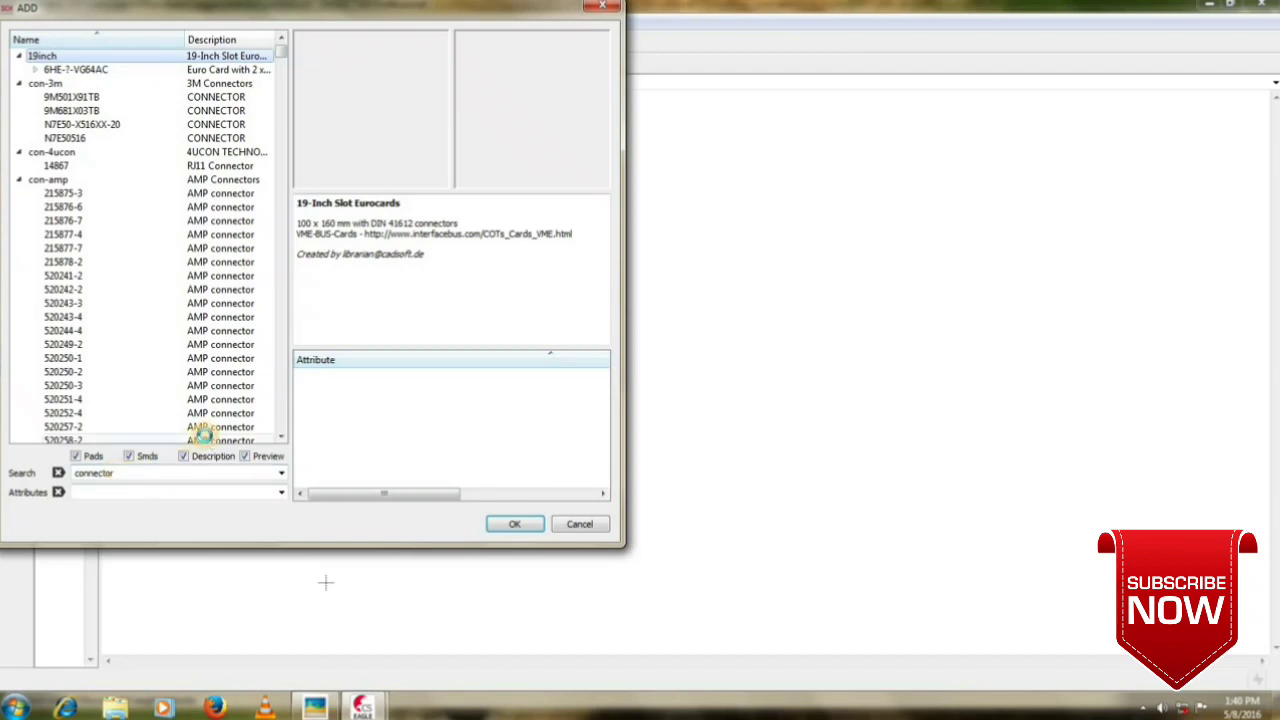
pyautogui.moveTo(203, 436); pyautogui.dragTo(207, 441)
pyautogui.press('Up')
pyautogui.press('Up')
pyautogui.press('Up')
pyautogui.press('Up')
pyautogui.press('Up')
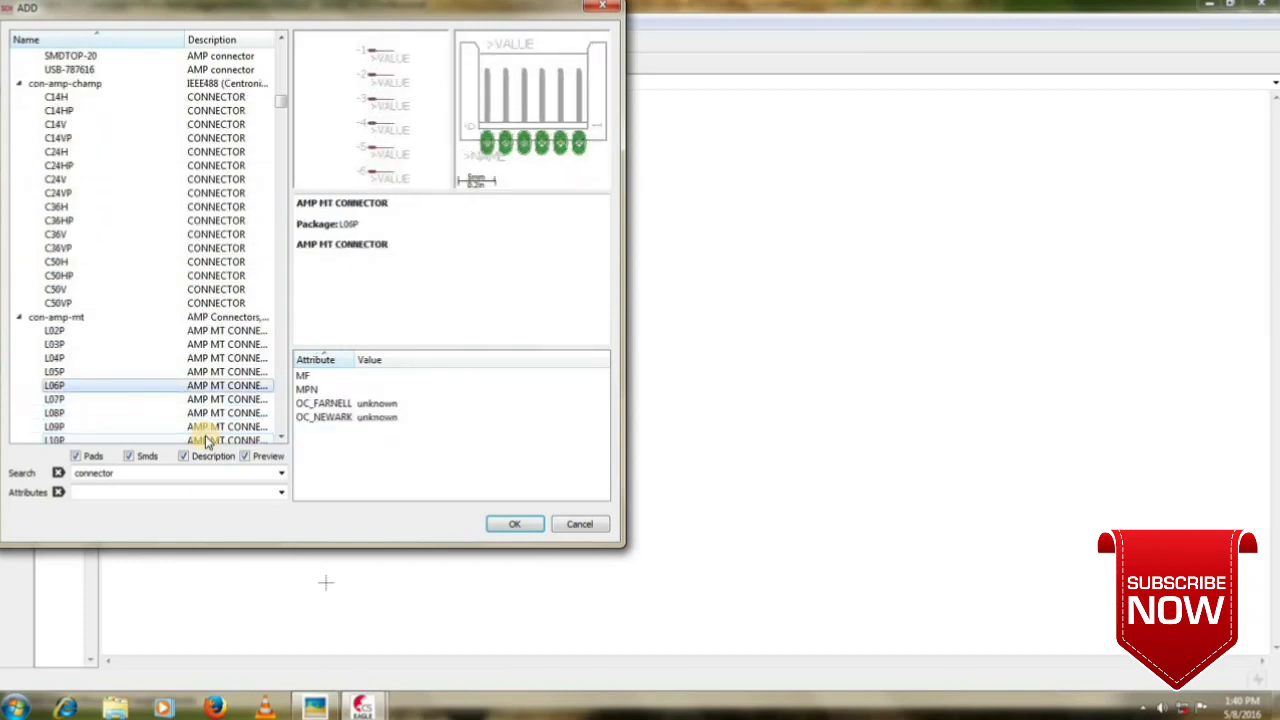
pyautogui.press('Up')
pyautogui.press('Up')
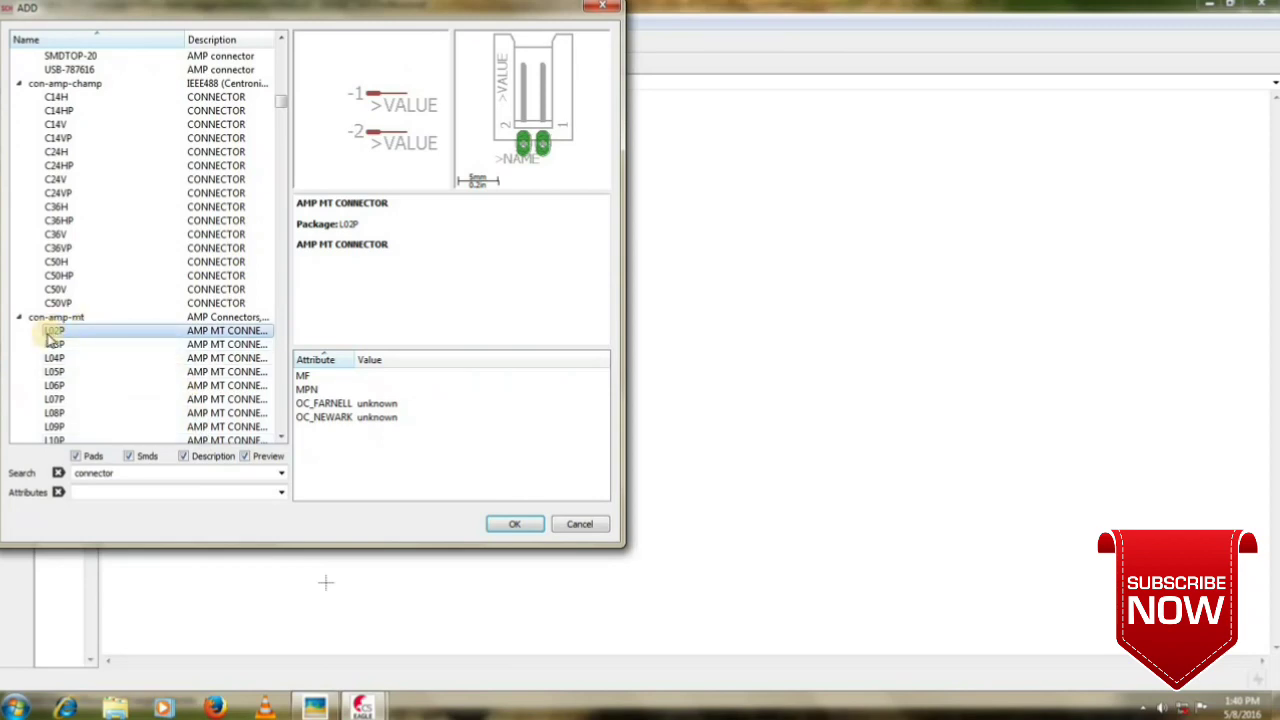
pyautogui.click(513, 525)
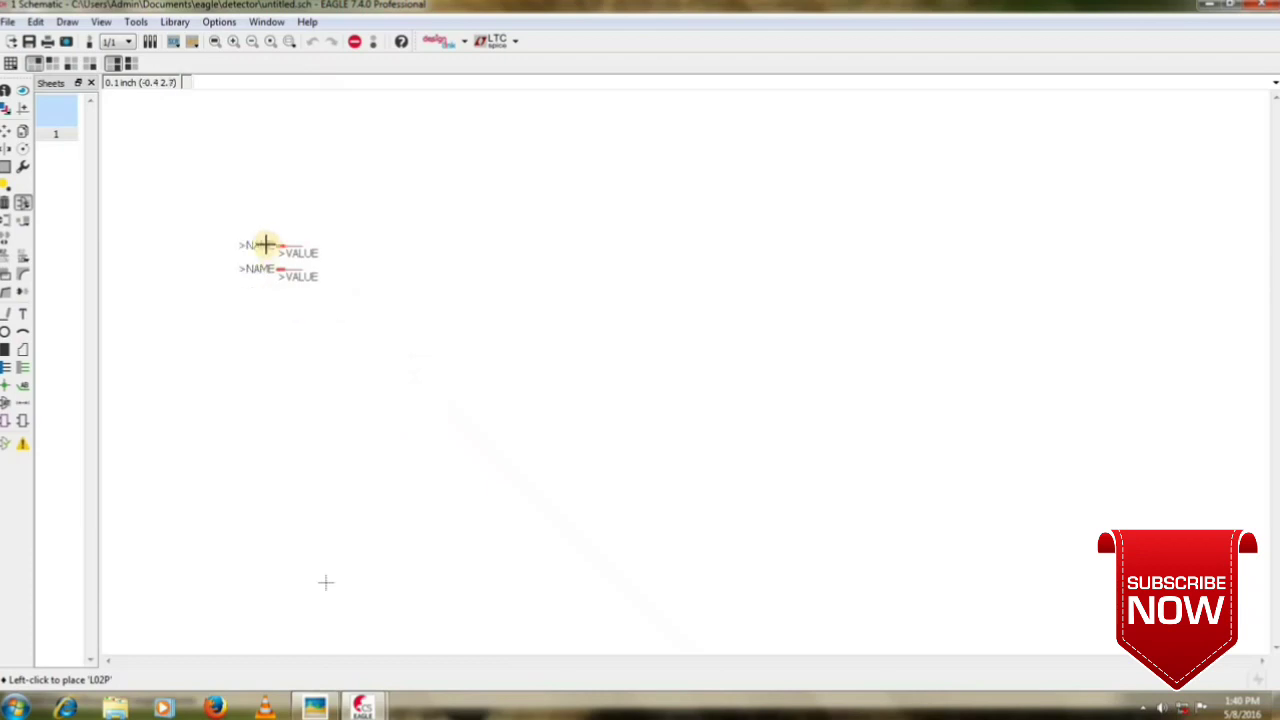
pyautogui.click(253, 229)
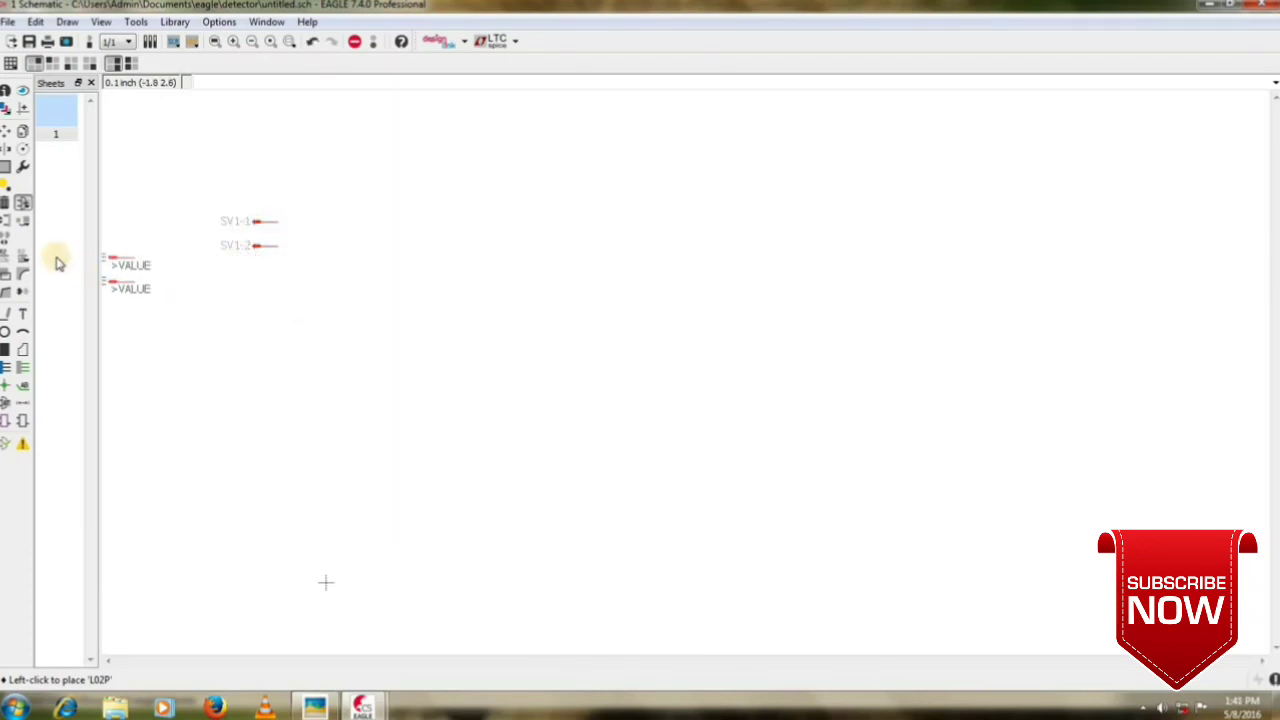
# Search the parts for "lm358" and place one LM358 on the sheet, to the right of the connector.
pyautogui.click(22, 202)
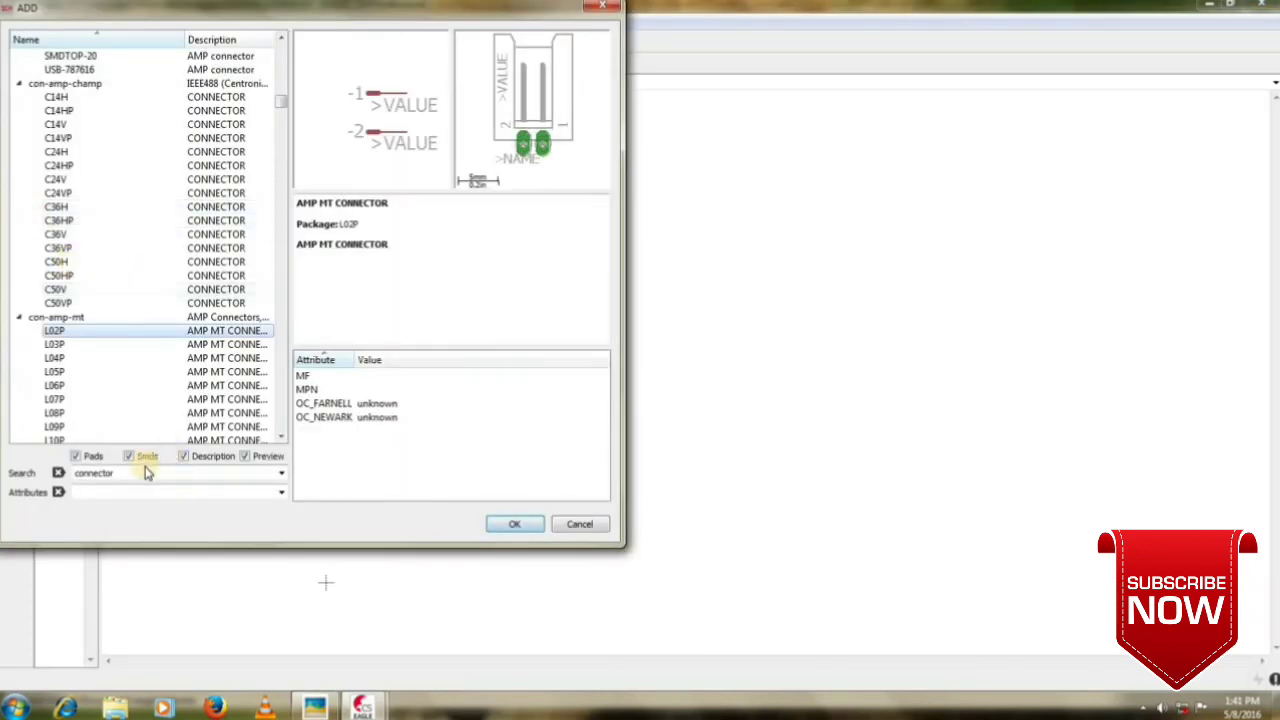
pyautogui.click(146, 472)
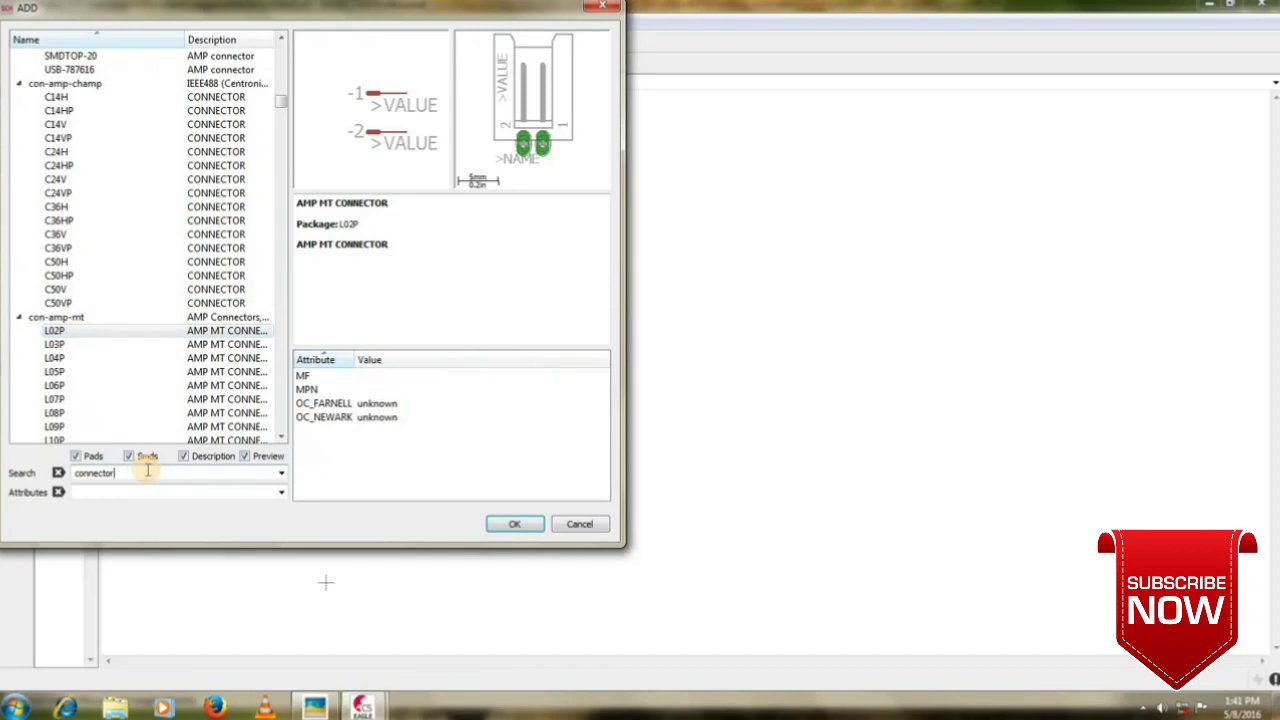
pyautogui.doubleClick(147, 471)
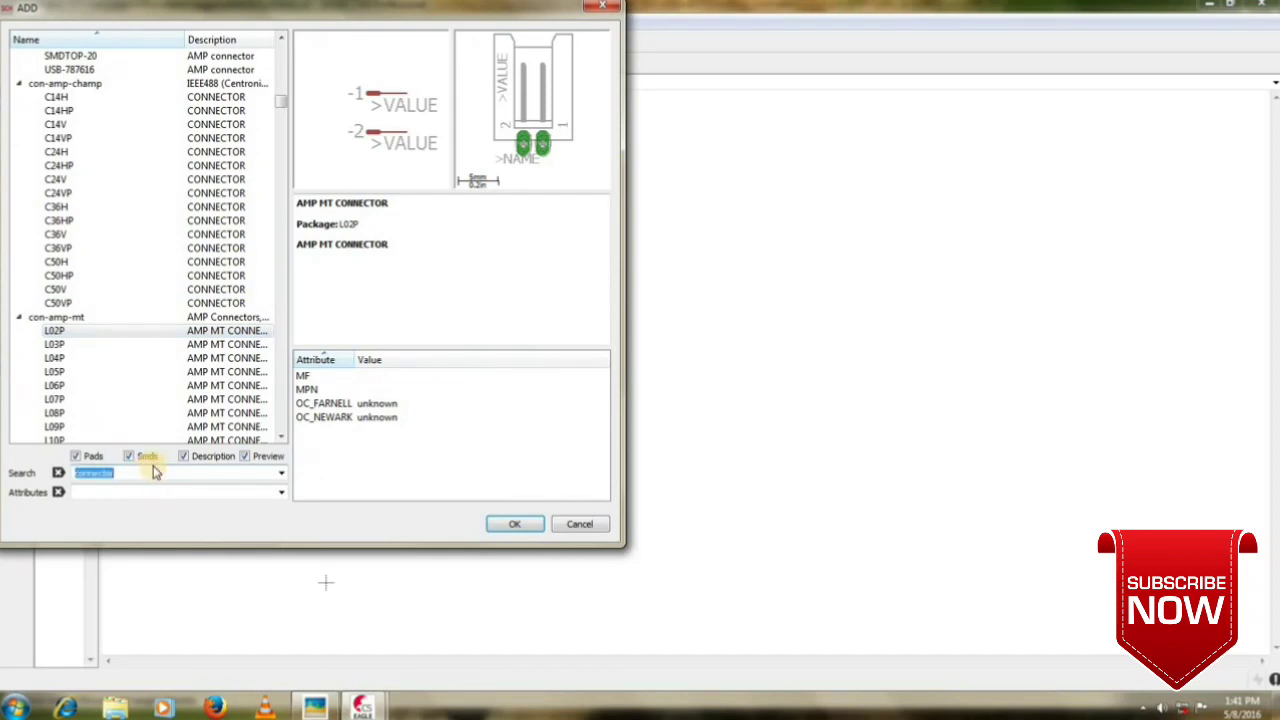
pyautogui.press('BackSpace')
pyautogui.press('Return')
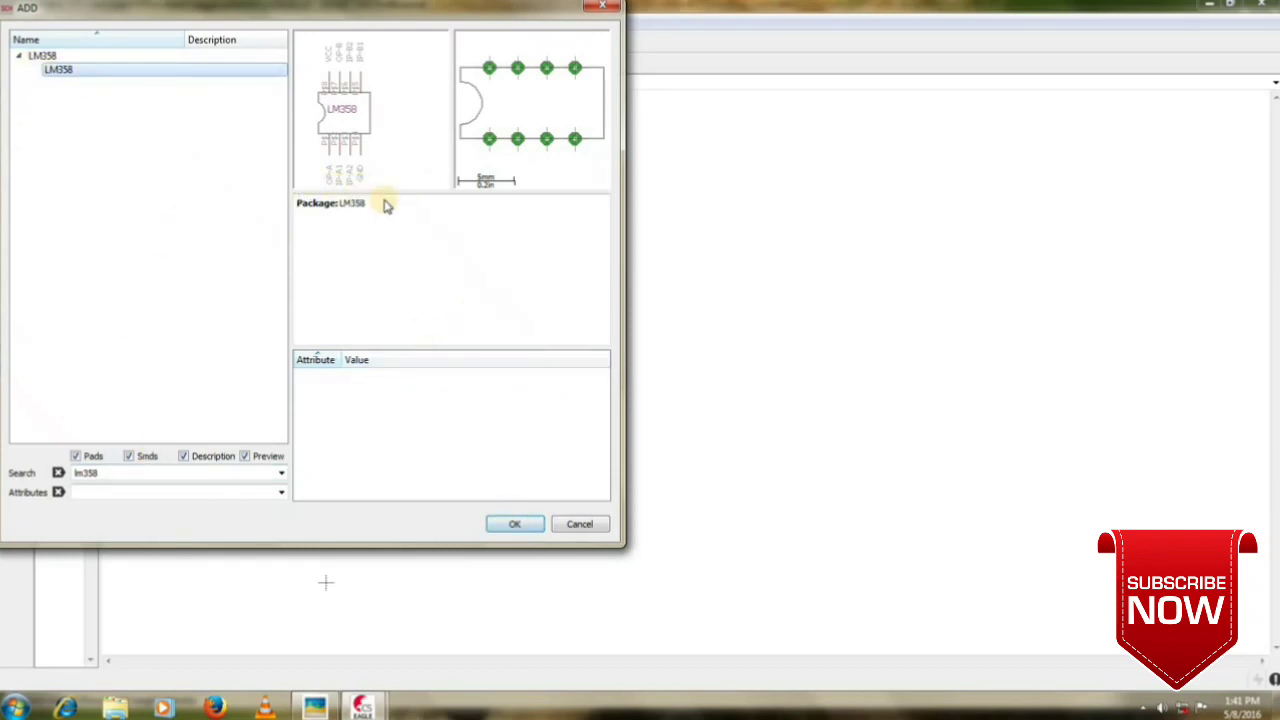
pyautogui.click(512, 523)
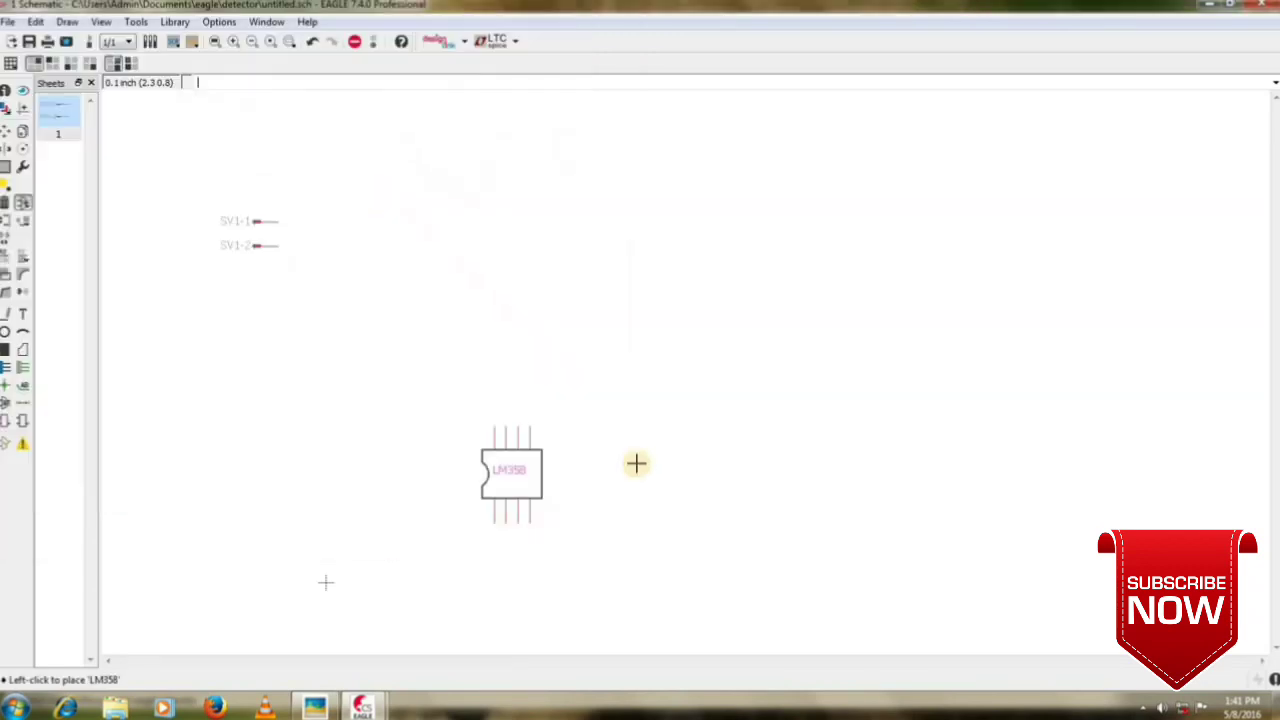
pyautogui.click(806, 318)
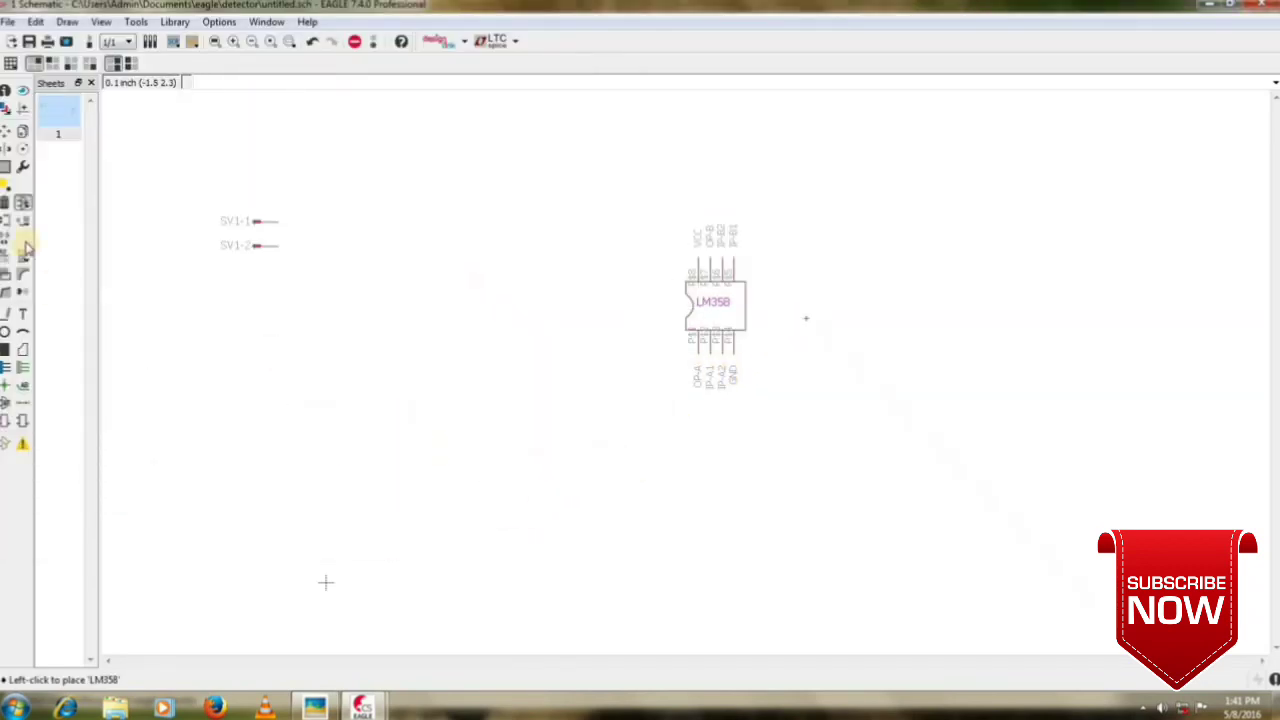
# Search the parts for "resistor" and place two R-US_0204/7 resistors in a row between the connector and the LM358.
pyautogui.click(24, 205)
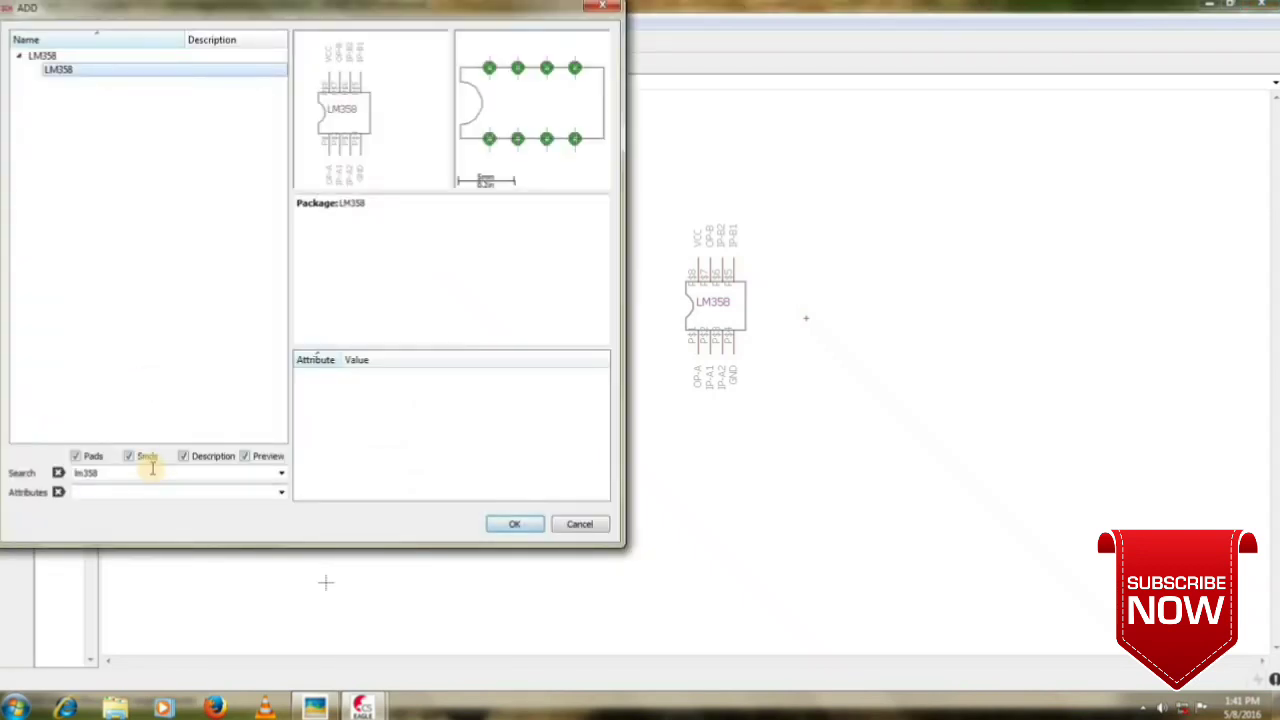
pyautogui.click(149, 472)
pyautogui.doubleClick(150, 472)
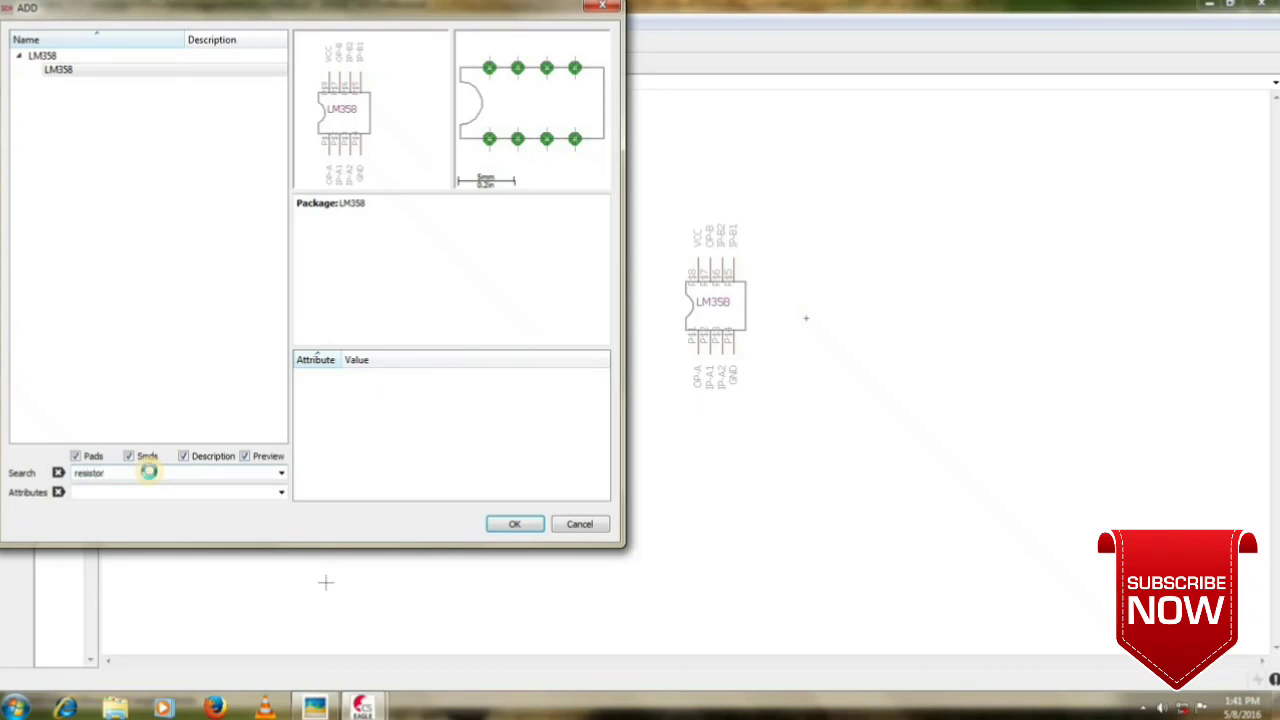
pyautogui.press('Return')
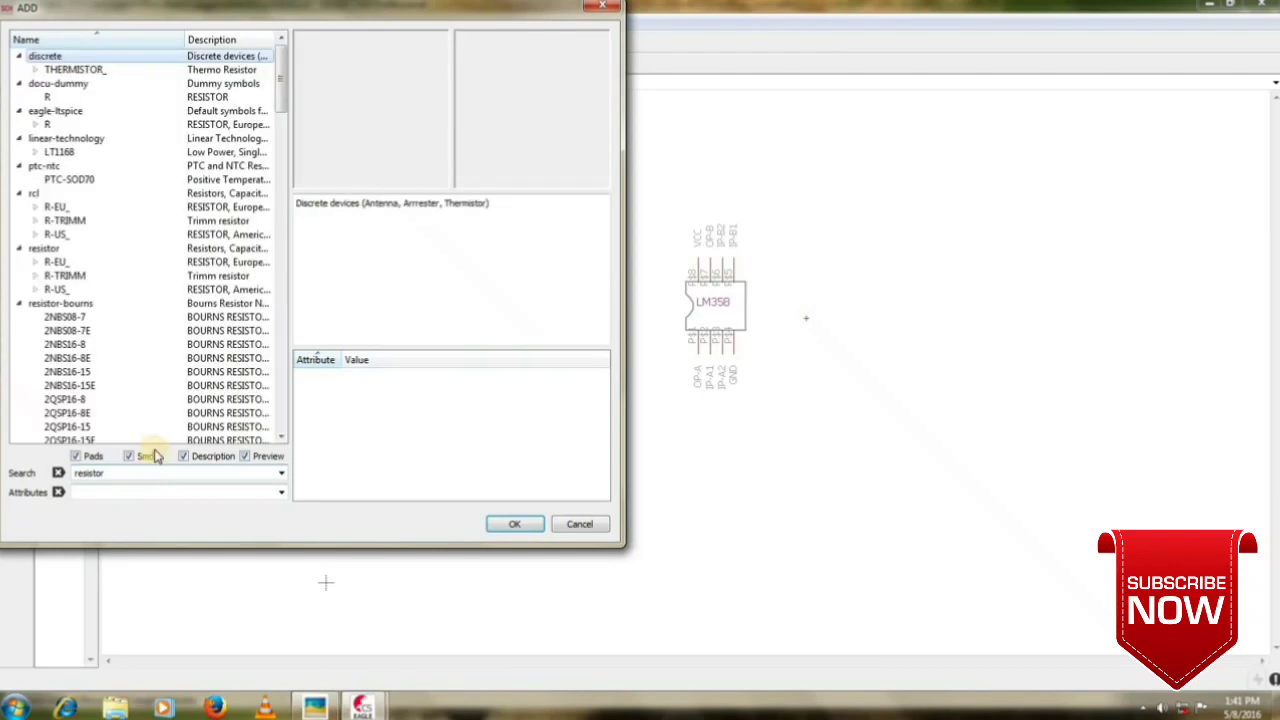
pyautogui.doubleClick(35, 289)
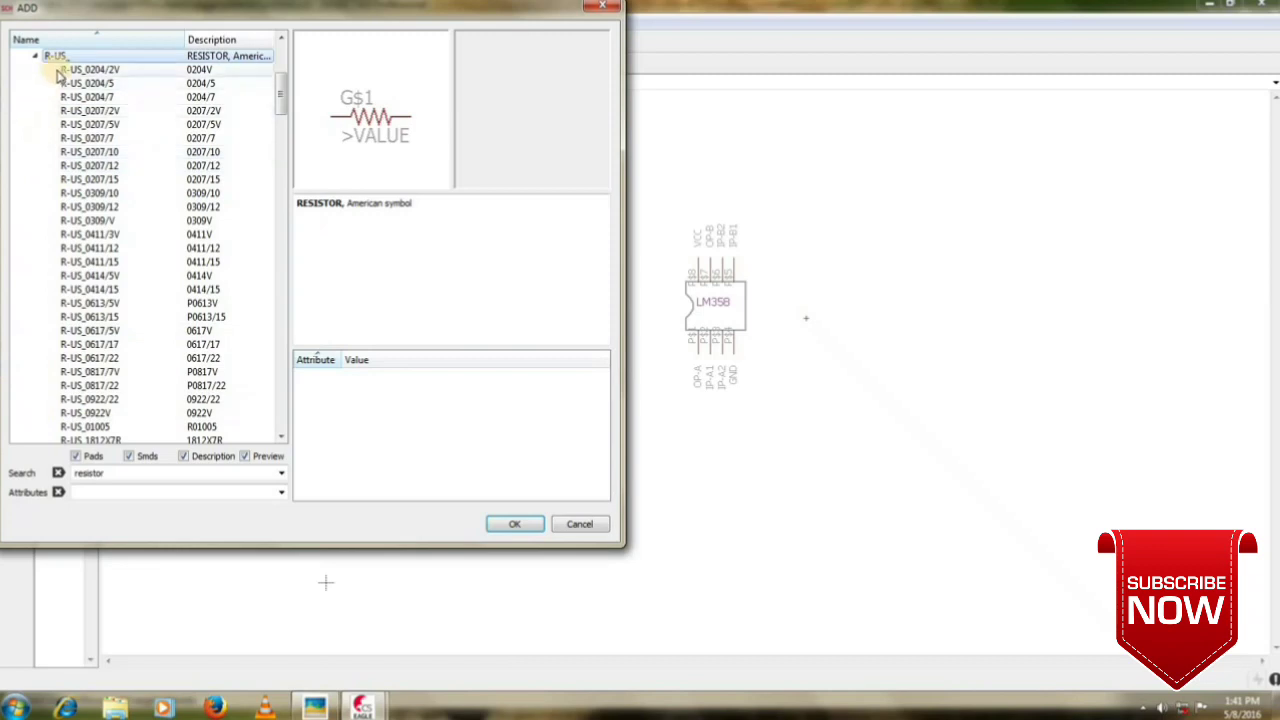
pyautogui.click(90, 97)
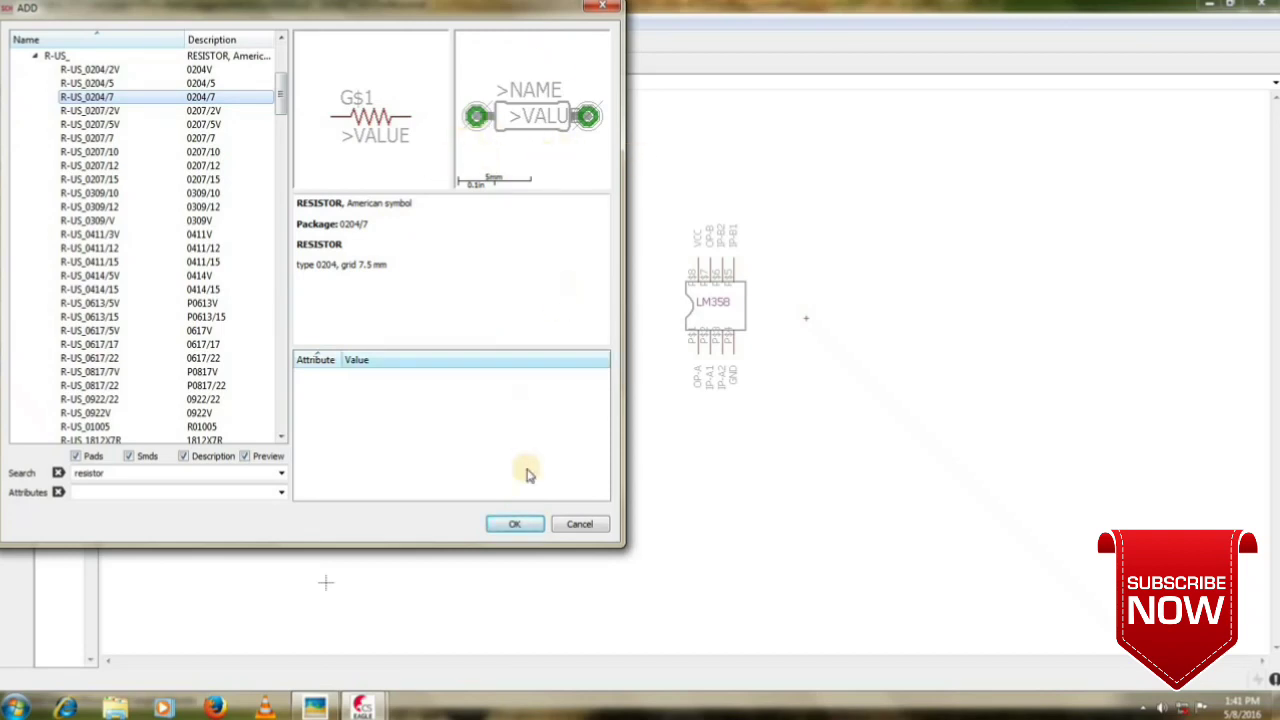
pyautogui.click(514, 523)
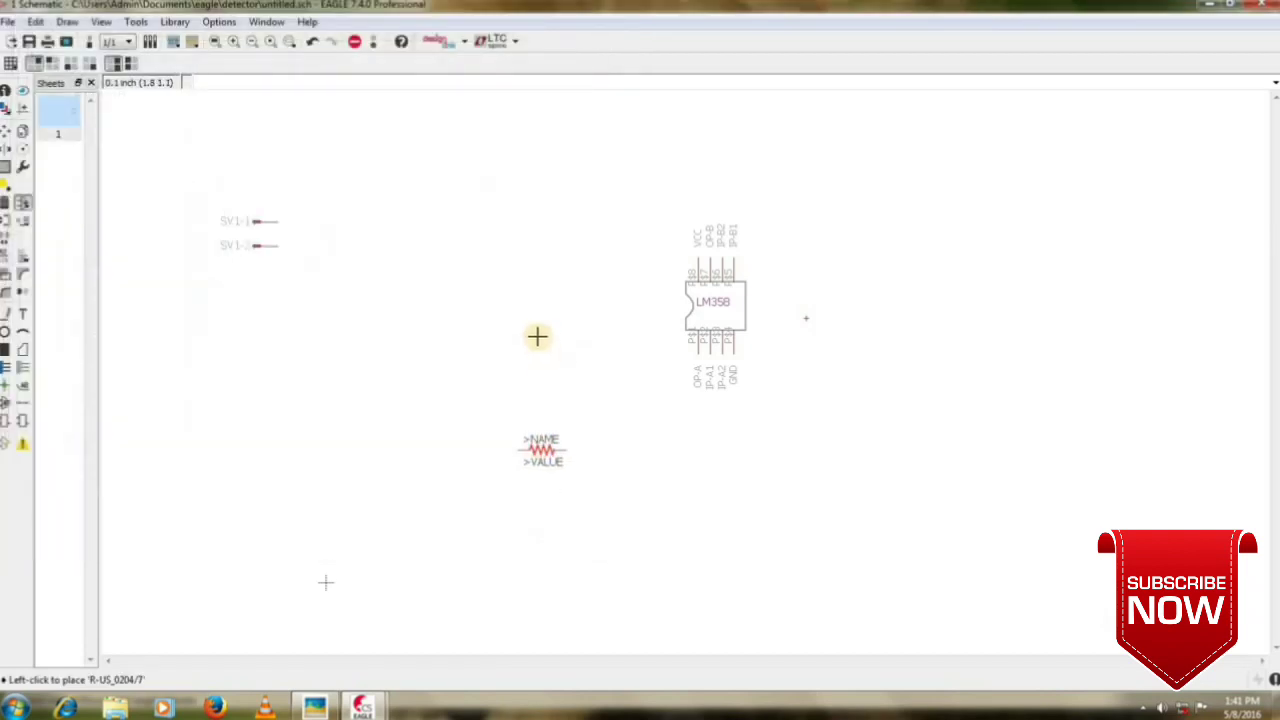
pyautogui.click(446, 220)
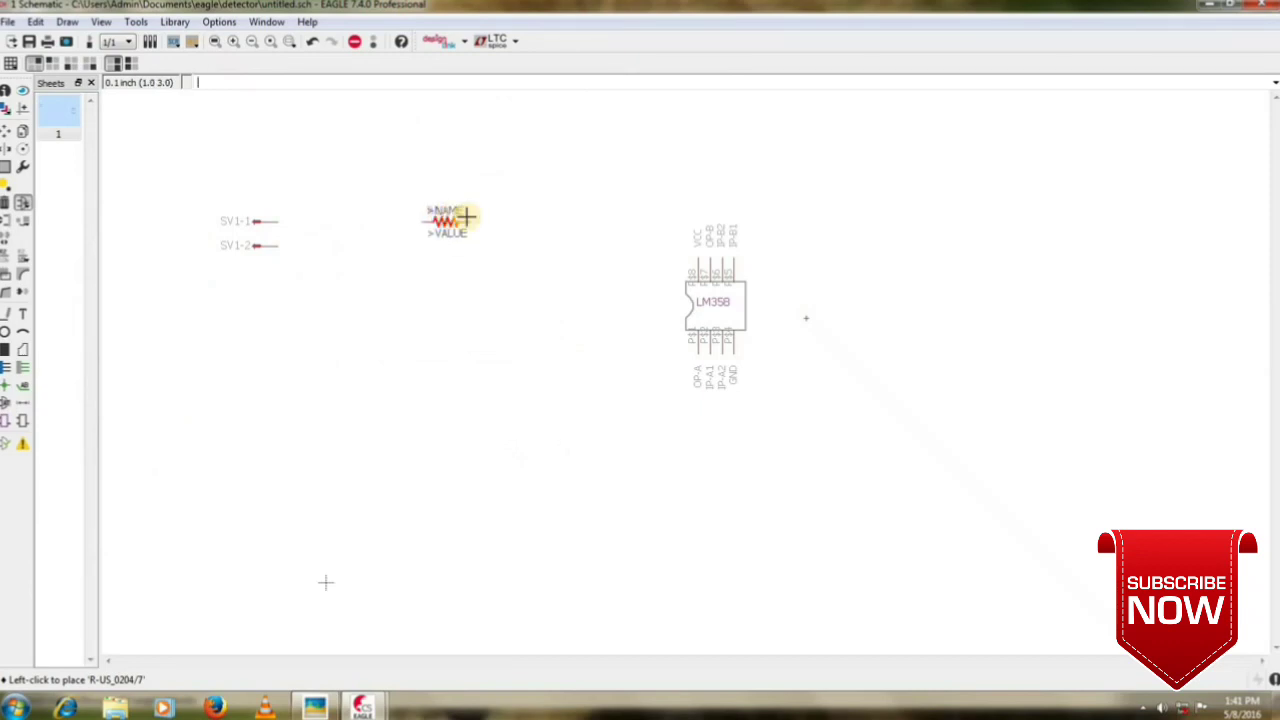
pyautogui.click(553, 220)
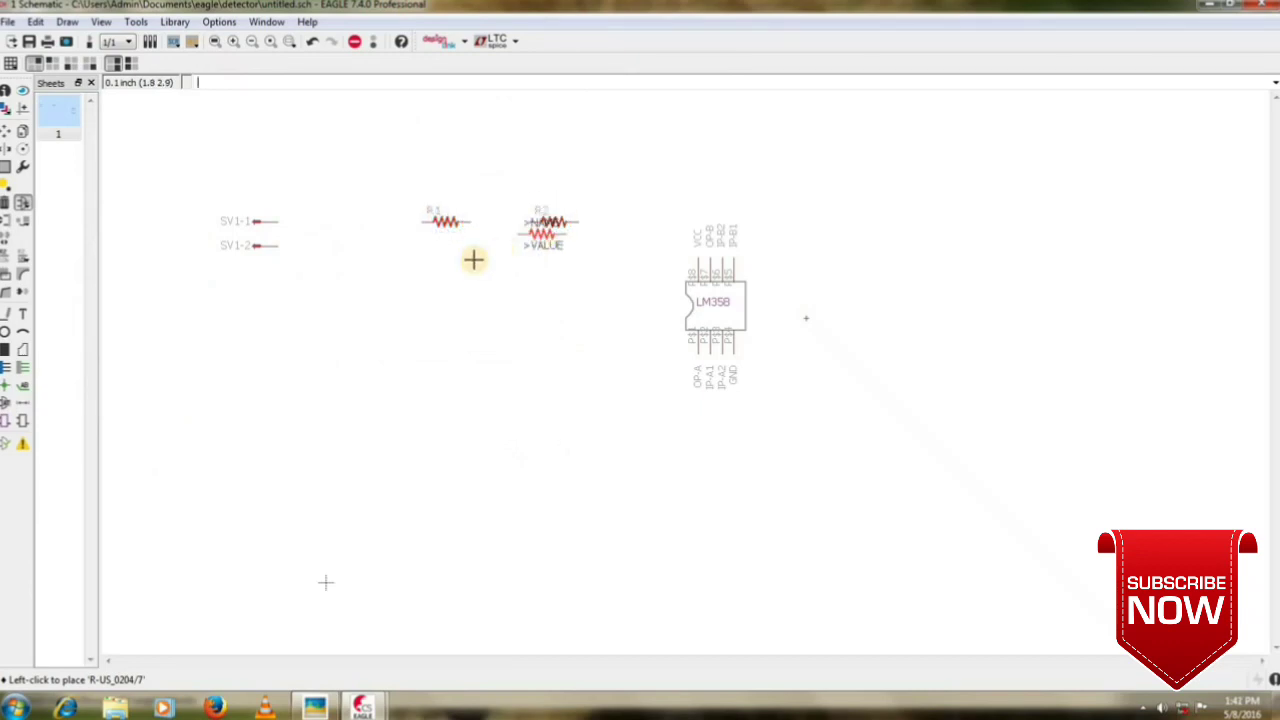
# Place two more R-US_0204/7 resistors in a second row below the first two.
pyautogui.click(386, 302)
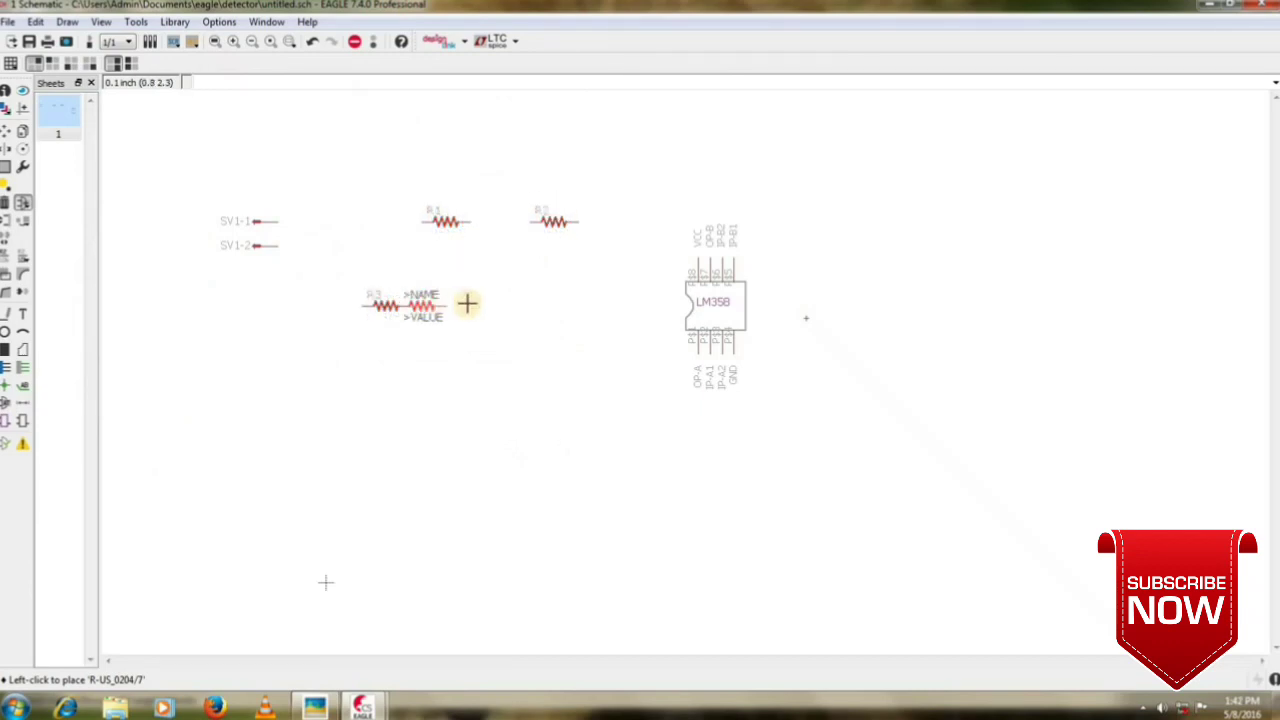
pyautogui.click(540, 302)
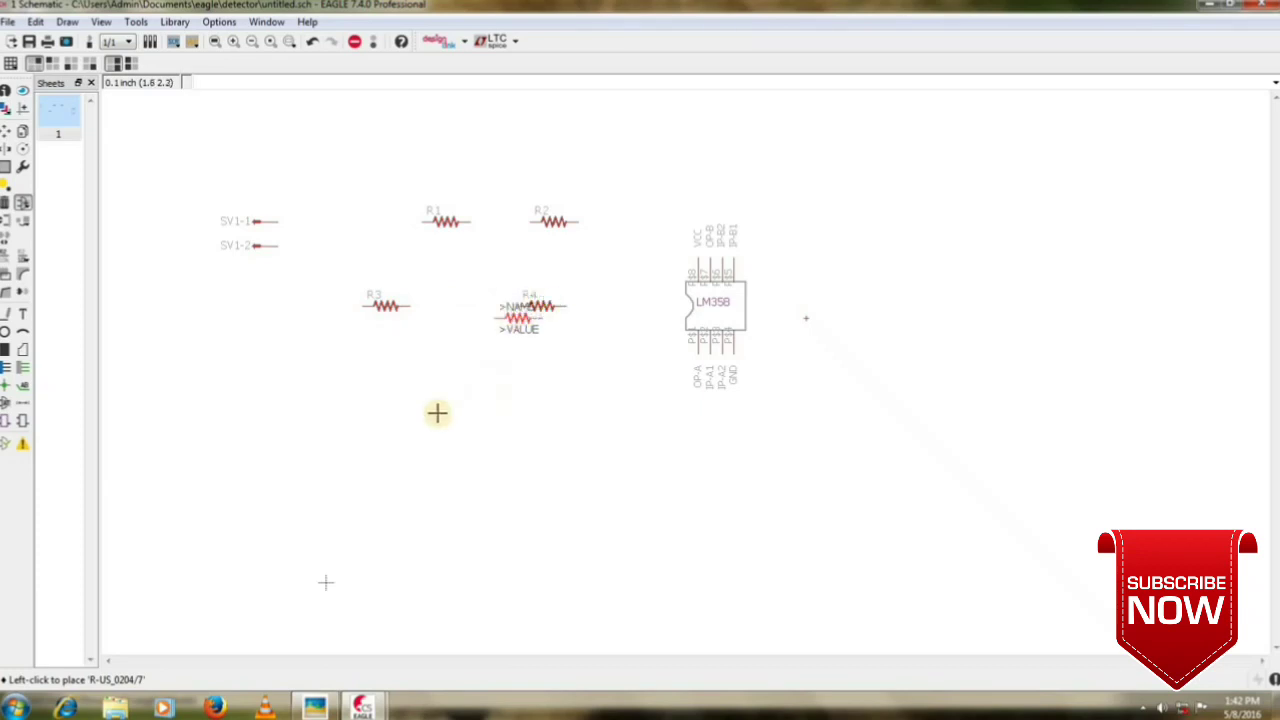
# Search the parts for "capacitor" and place three C-EU025-025X050 capacitors in a row below the resistors.
pyautogui.click(22, 203)
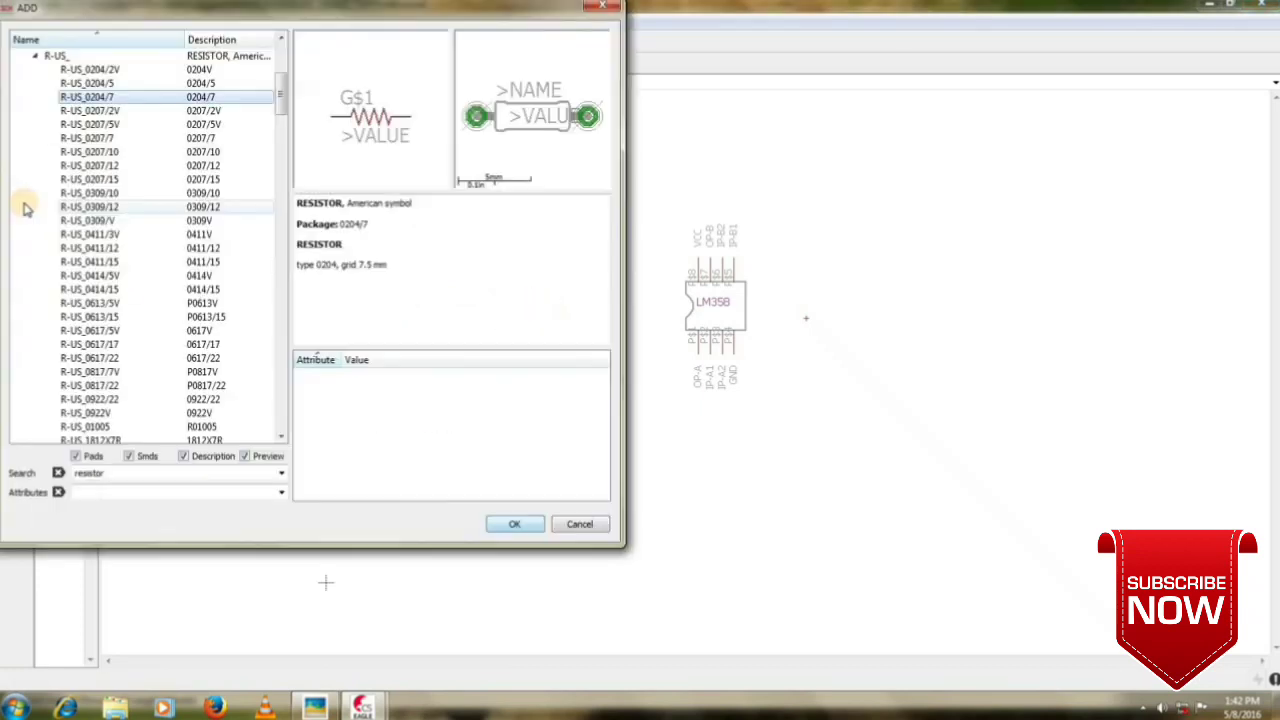
pyautogui.doubleClick(128, 472)
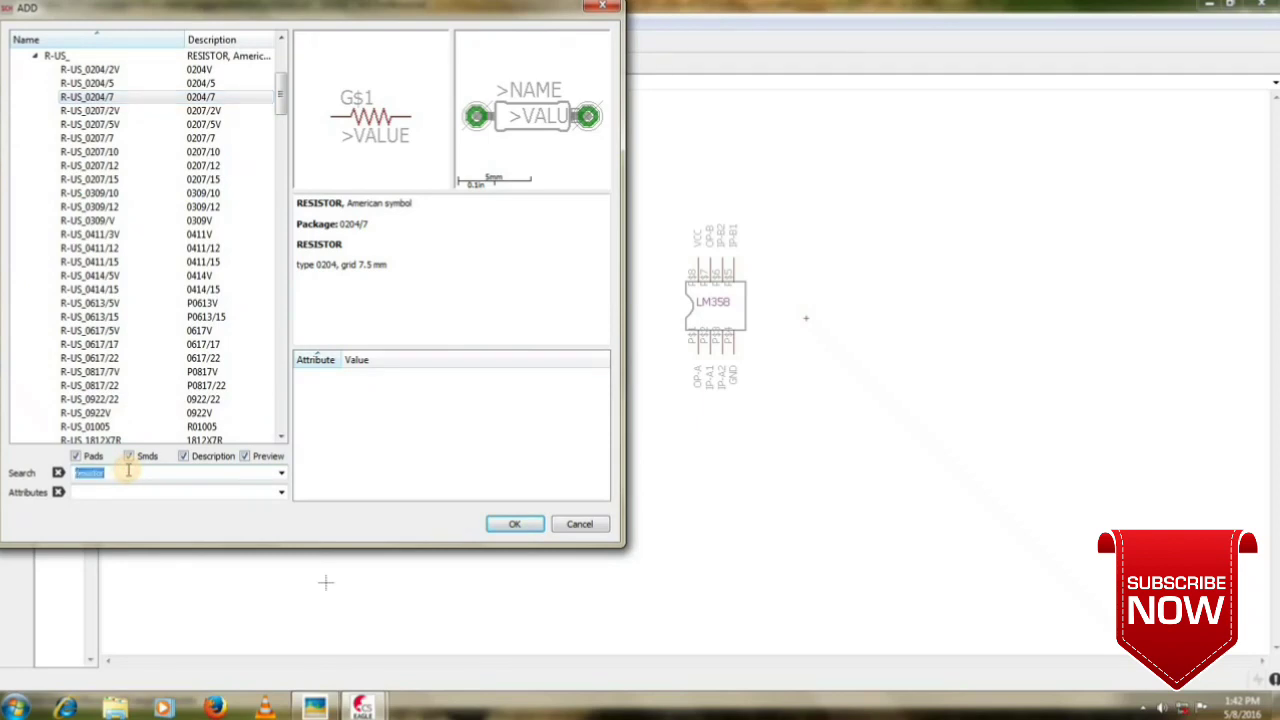
pyautogui.write('capac')
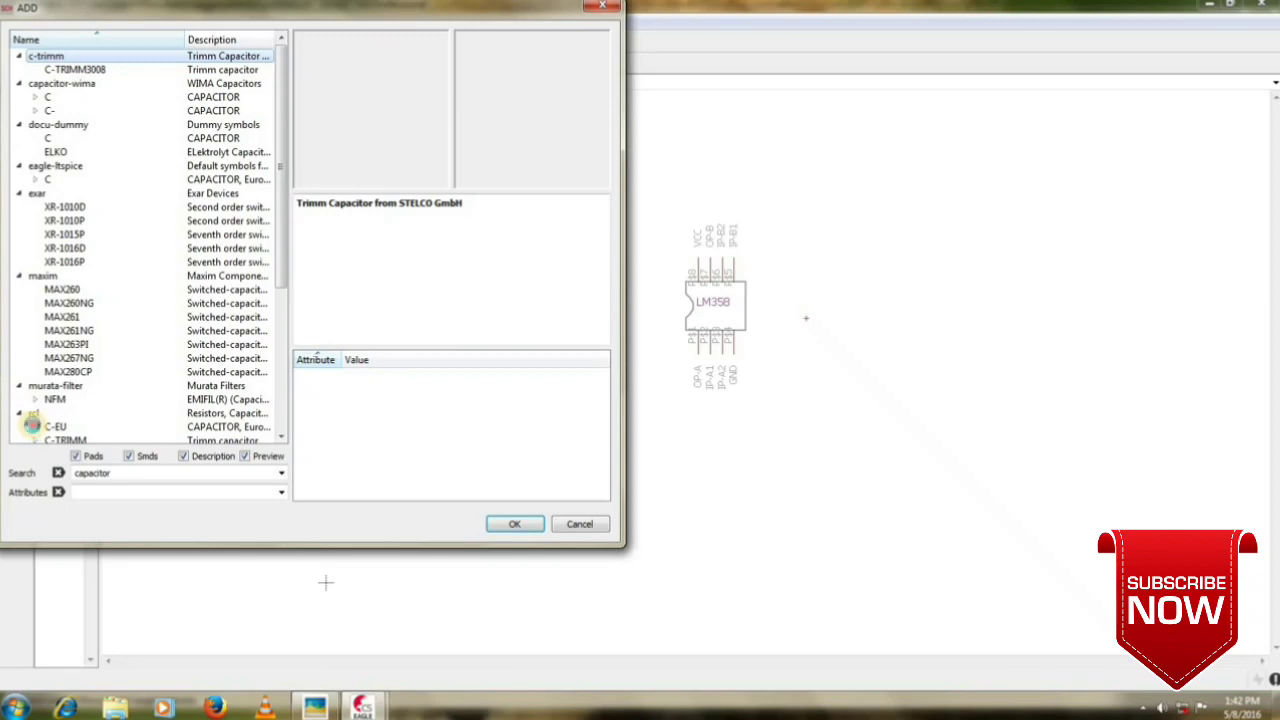
pyautogui.click(35, 427)
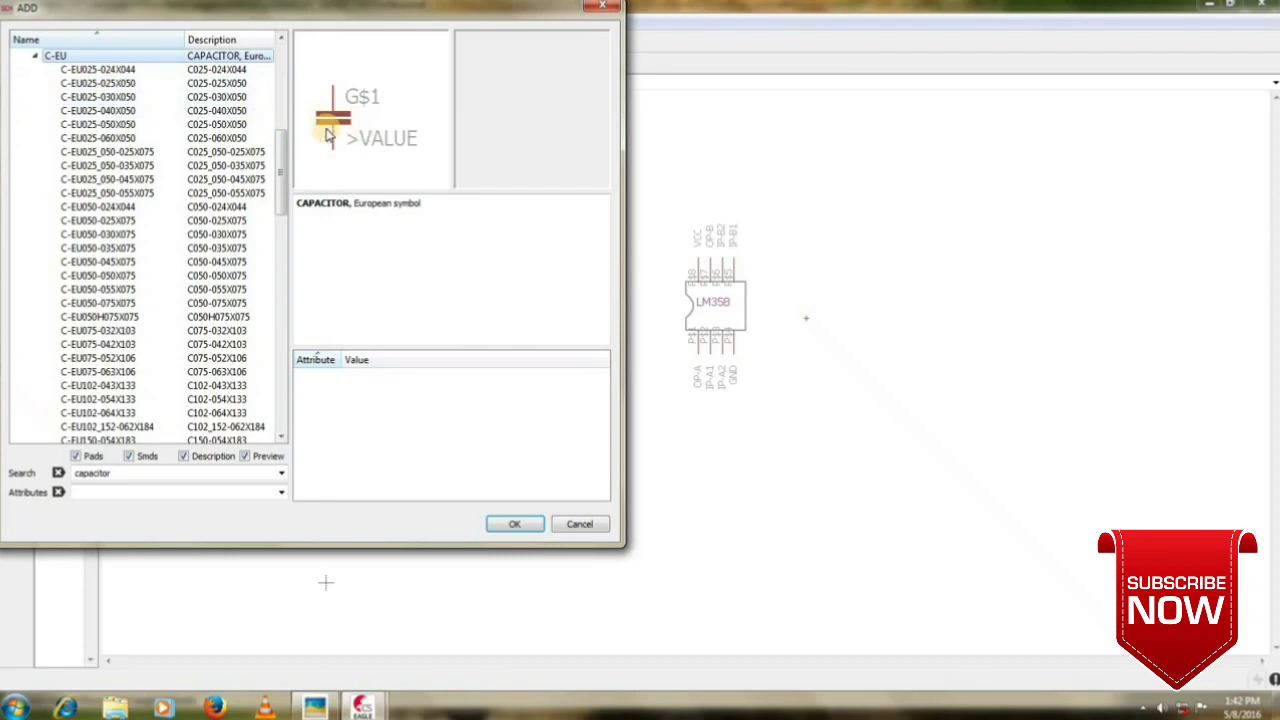
pyautogui.click(103, 86)
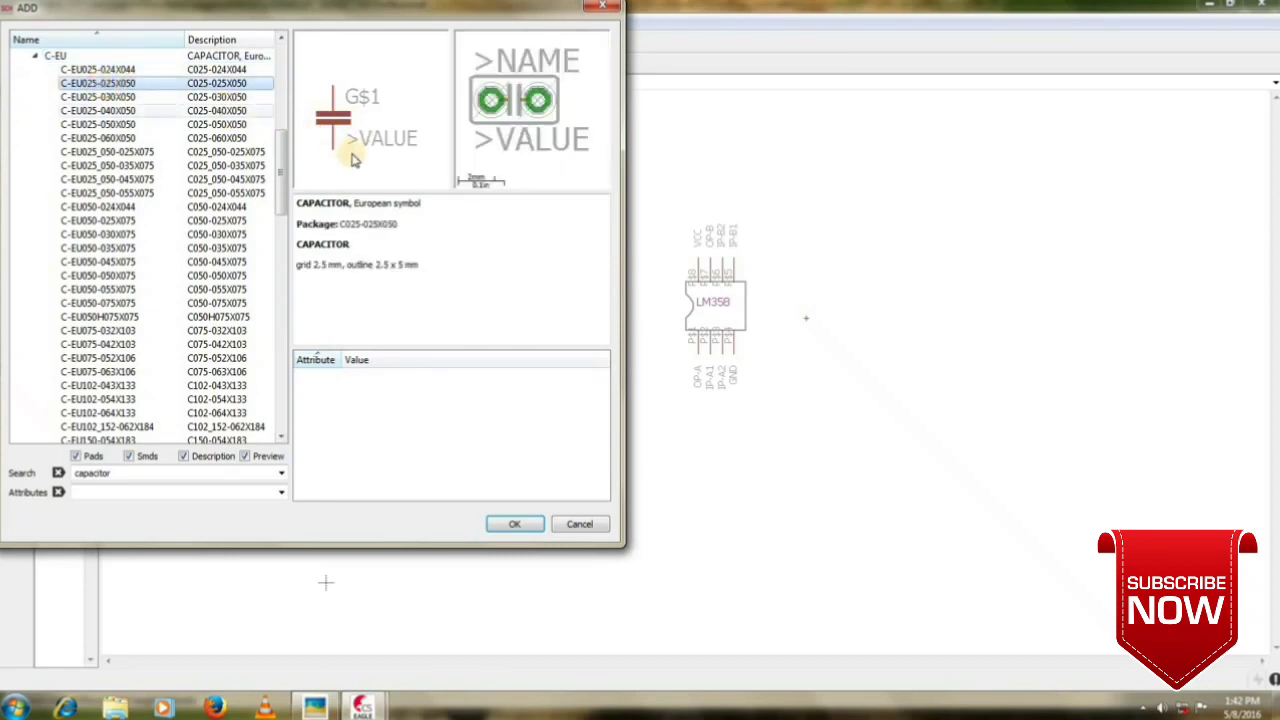
pyautogui.click(516, 525)
pyautogui.click(351, 426)
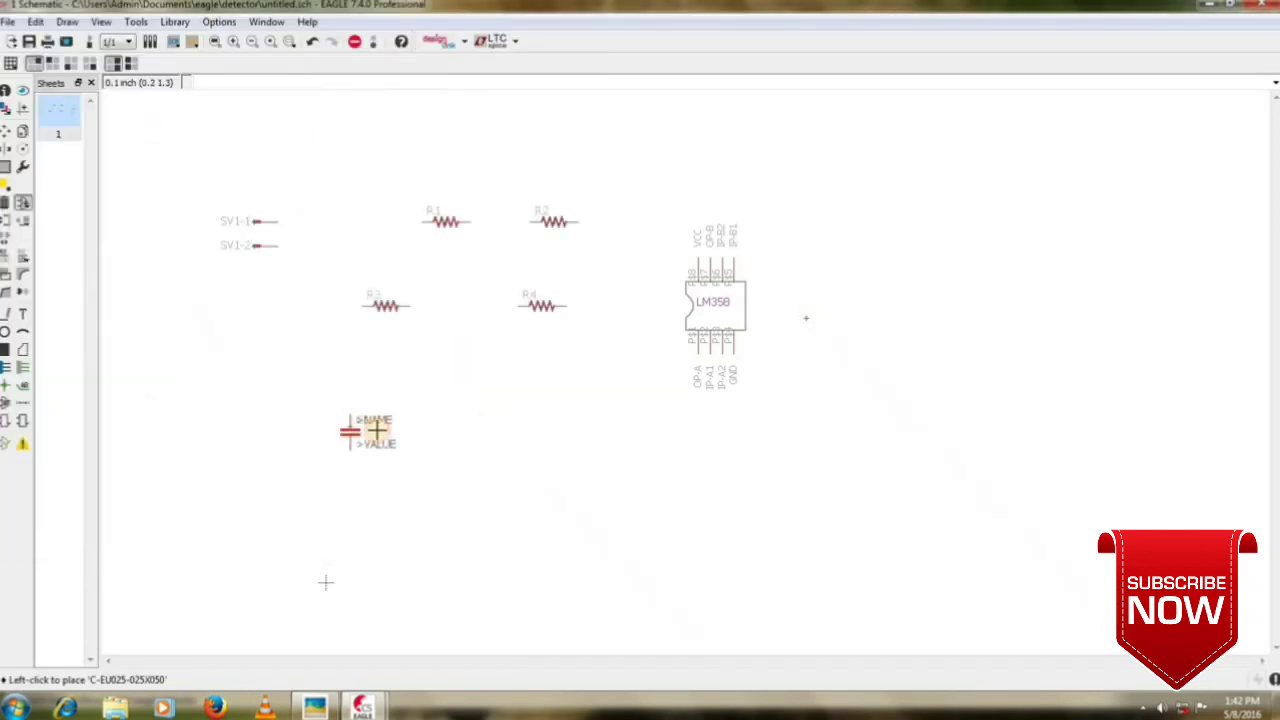
pyautogui.click(446, 426)
pyautogui.click(518, 426)
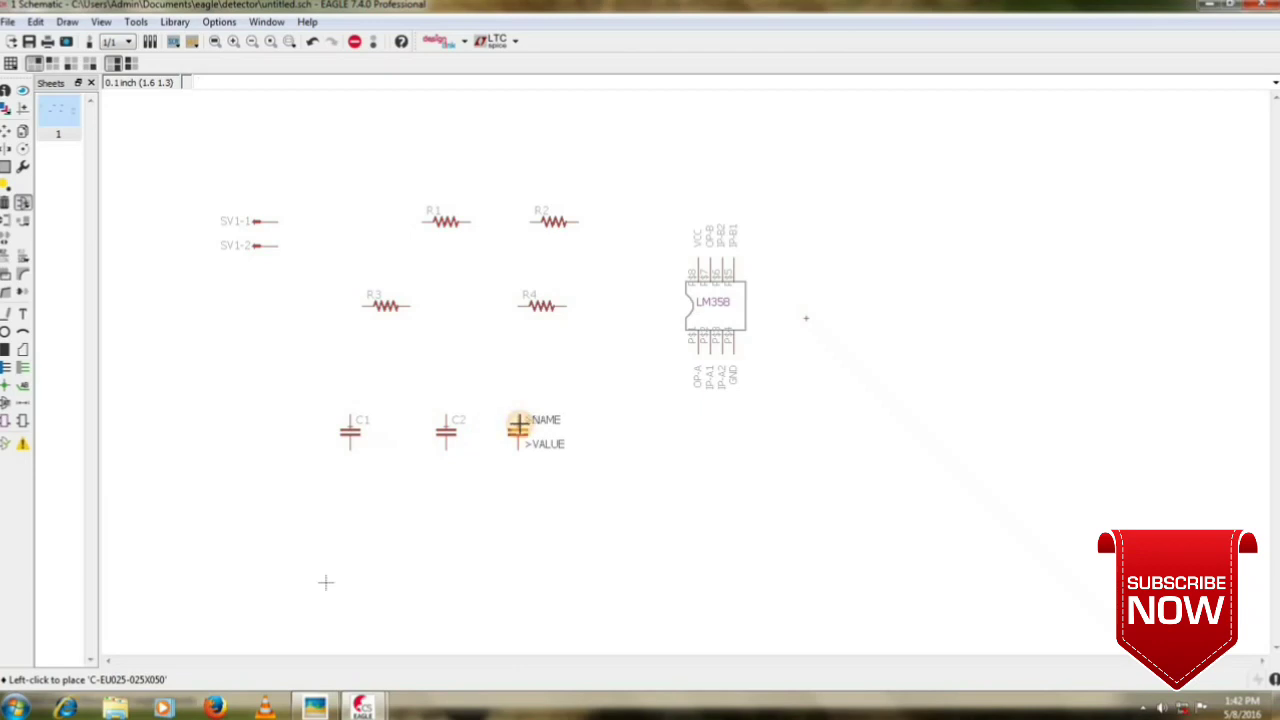
# Search the parts for "led".
pyautogui.click(24, 205)
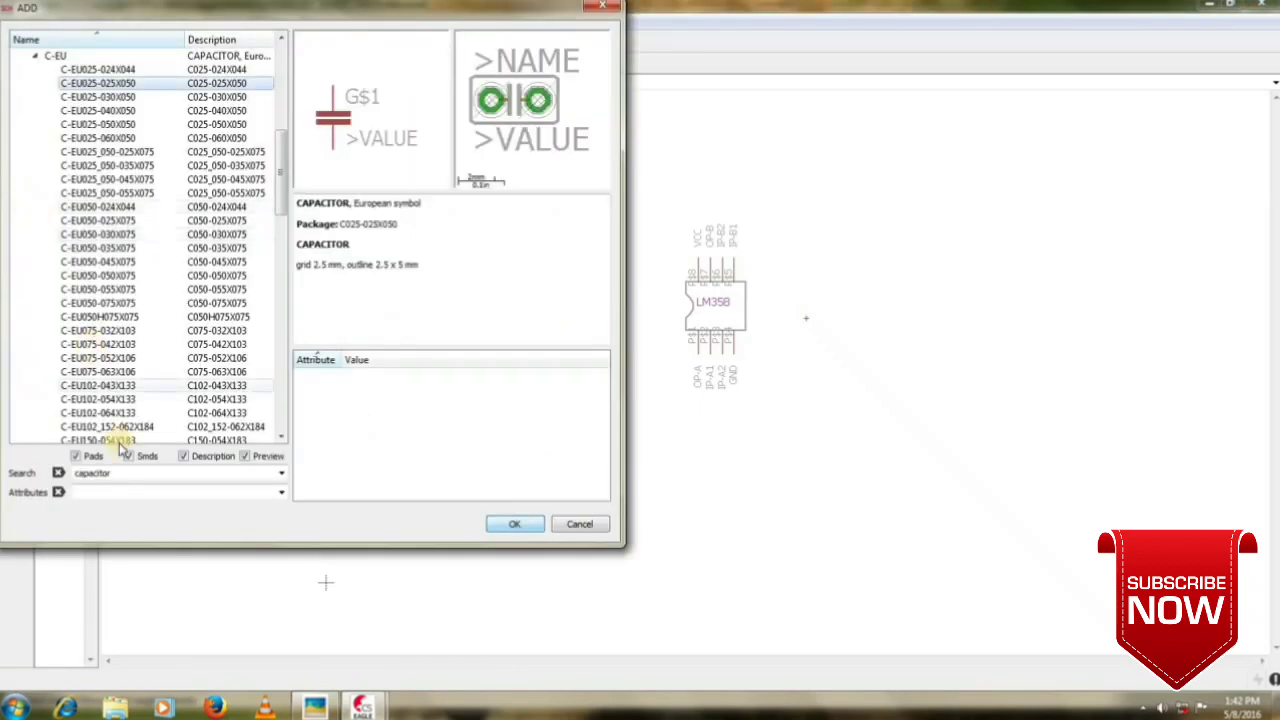
pyautogui.doubleClick(132, 473)
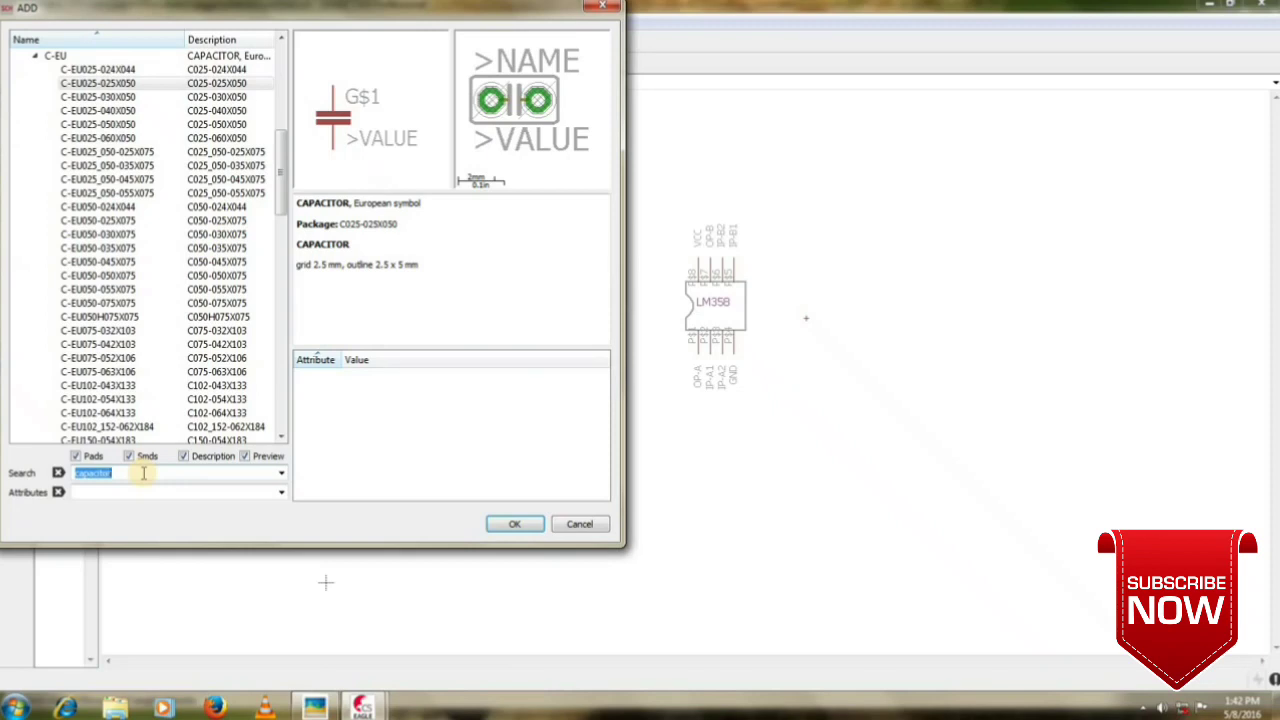
pyautogui.press('Down')
pyautogui.press('Return')
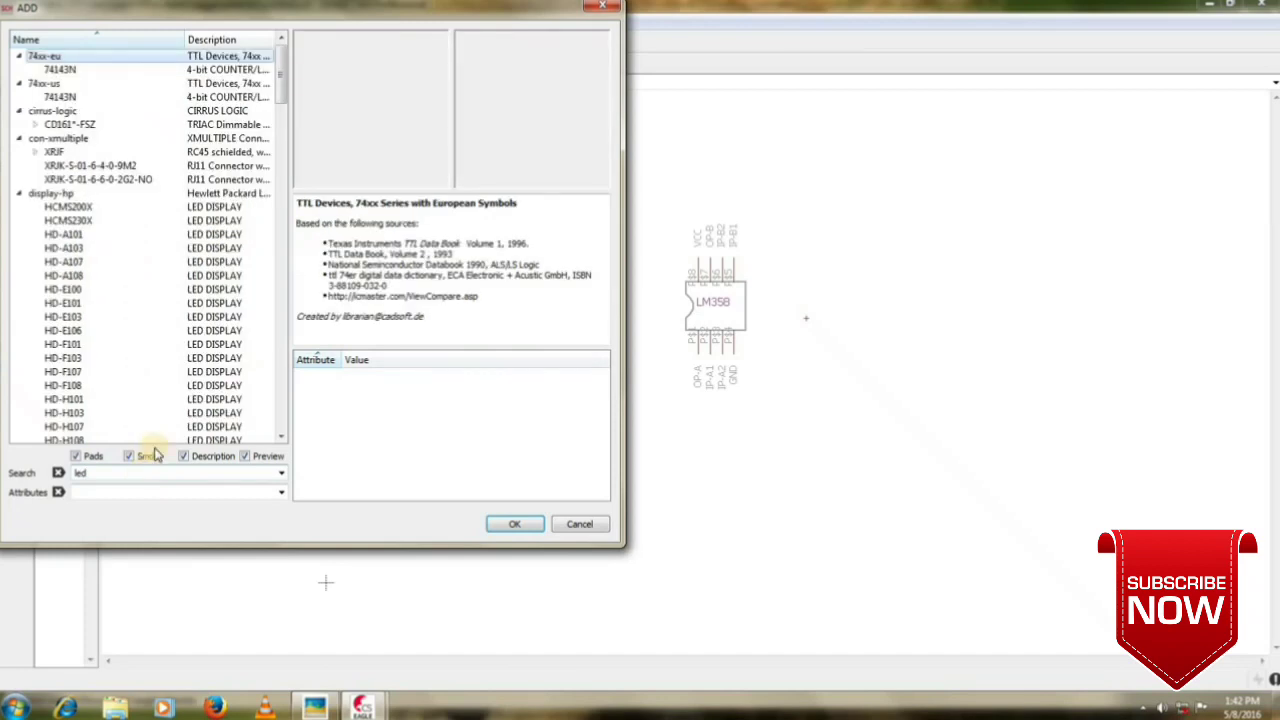
# Choose the U57X32 LED from the led library and place one between the upper resistor row and the LM358, slightly above them.
pyautogui.click(167, 436)
pyautogui.press('Down')
pyautogui.press('Down')
pyautogui.press('Down')
pyautogui.press('Down')
pyautogui.press('Down')
pyautogui.press('Down')
pyautogui.press('Down')
pyautogui.press('Down')
pyautogui.press('Down')
pyautogui.press('Down')
pyautogui.press('Down')
pyautogui.press('Down')
pyautogui.press('Down')
pyautogui.press('Down')
pyautogui.press('Down')
pyautogui.press('Down')
pyautogui.press('Down')
pyautogui.press('Down')
pyautogui.press('Down')
pyautogui.press('Down')
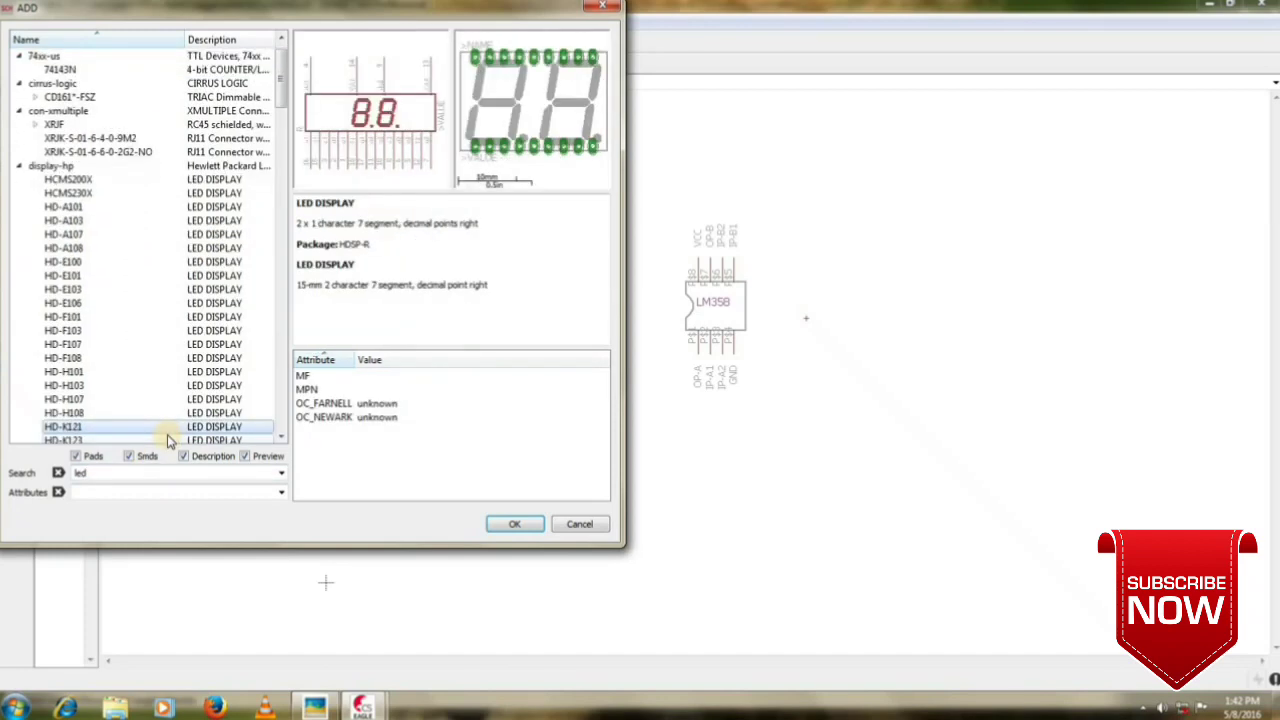
pyautogui.press('Down')
pyautogui.press('Down')
pyautogui.press('Down')
pyautogui.press('Down')
pyautogui.press('Down')
pyautogui.press('Down')
pyautogui.press('Down')
pyautogui.press('Down')
pyautogui.press('Down')
pyautogui.press('Down')
pyautogui.press('Down')
pyautogui.press('Down')
pyautogui.press('Down')
pyautogui.press('Down')
pyautogui.press('Down')
pyautogui.press('Down')
pyautogui.press('Down')
pyautogui.press('Down')
pyautogui.press('Down')
pyautogui.press('Down')
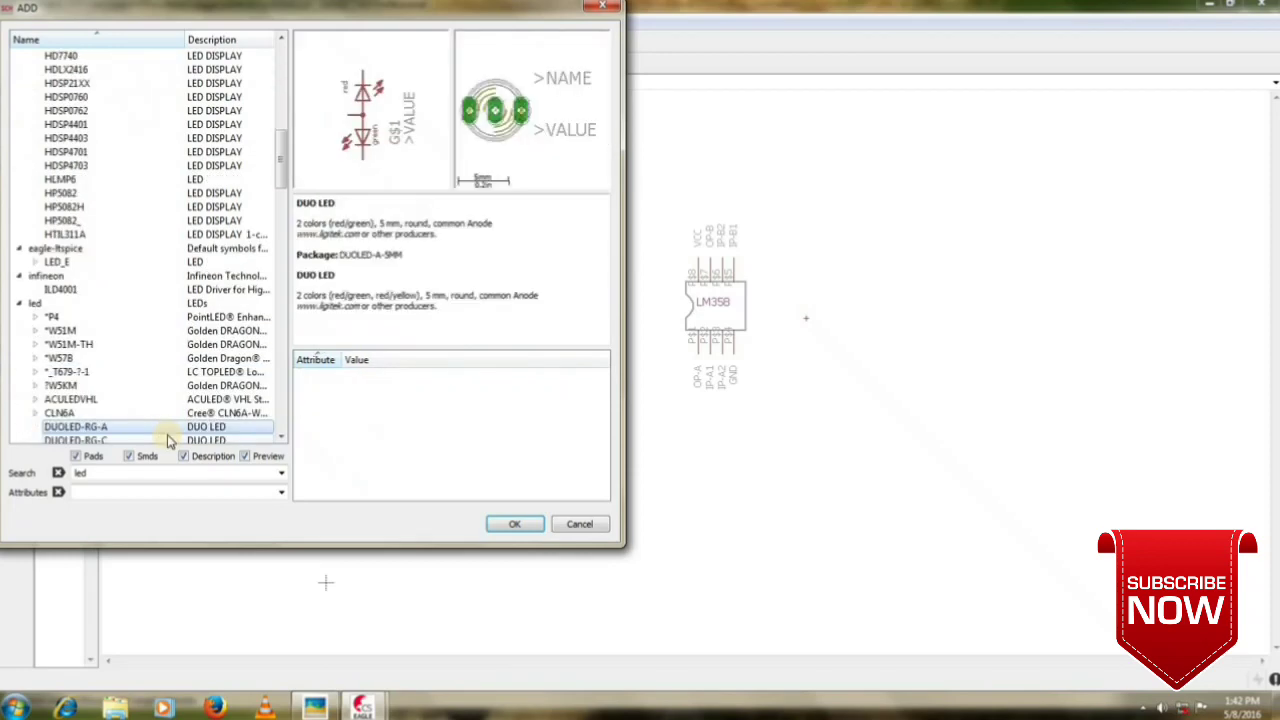
pyautogui.press('Down')
pyautogui.press('Down')
pyautogui.press('Down')
pyautogui.press('Down')
pyautogui.press('Down')
pyautogui.press('Down')
pyautogui.press('Down')
pyautogui.press('Down')
pyautogui.press('Down')
pyautogui.press('Down')
pyautogui.press('Down')
pyautogui.press('Down')
pyautogui.press('Down')
pyautogui.press('Down')
pyautogui.press('Down')
pyautogui.press('Down')
pyautogui.press('Down')
pyautogui.press('Down')
pyautogui.press('Down')
pyautogui.press('Down')
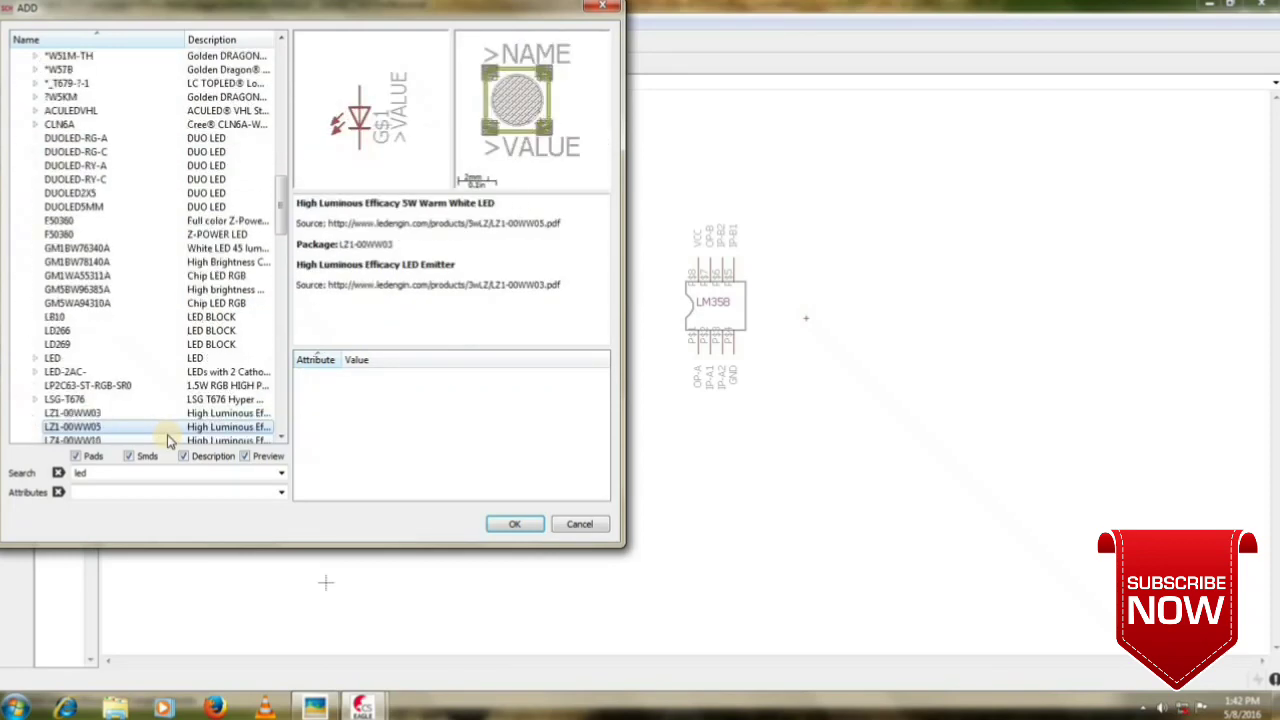
pyautogui.press('Down')
pyautogui.press('Down')
pyautogui.press('Down')
pyautogui.press('Down')
pyautogui.press('Down')
pyautogui.press('Down')
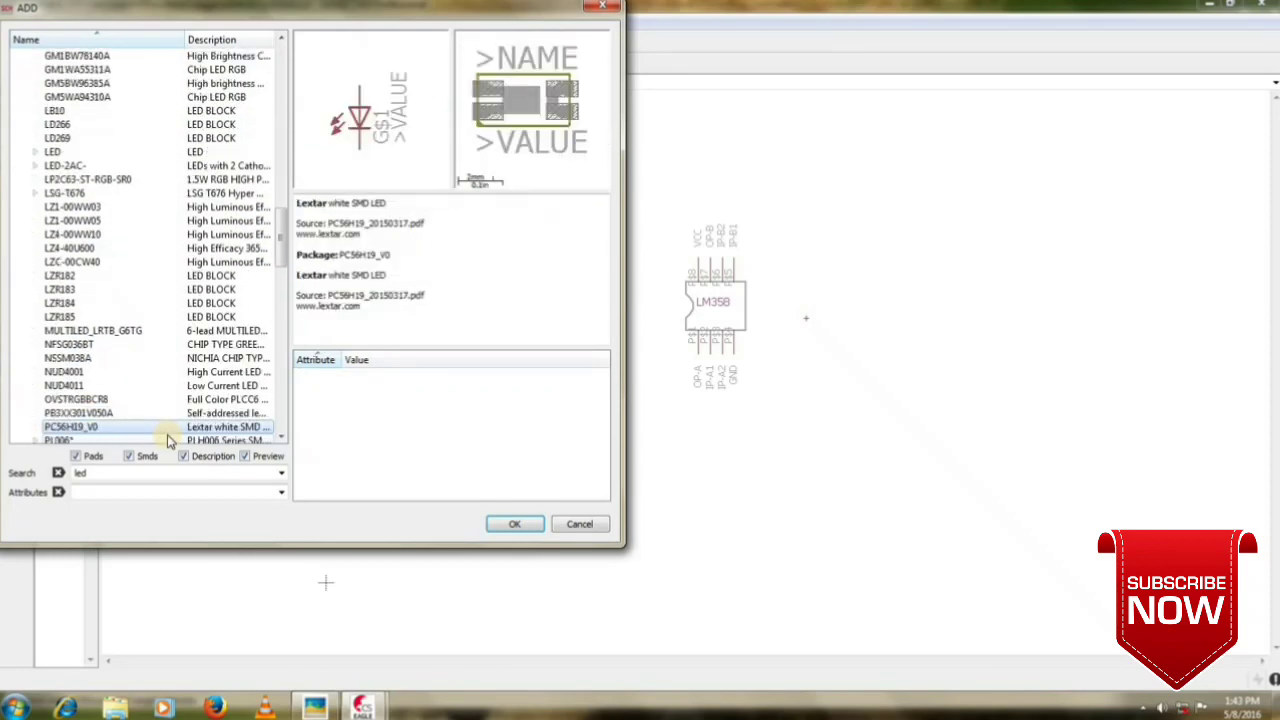
pyautogui.press('Down')
pyautogui.press('Down')
pyautogui.press('Down')
pyautogui.press('Down')
pyautogui.press('Down')
pyautogui.press('Down')
pyautogui.press('Down')
pyautogui.press('Down')
pyautogui.press('Down')
pyautogui.press('Down')
pyautogui.press('Down')
pyautogui.press('Down')
pyautogui.press('Down')
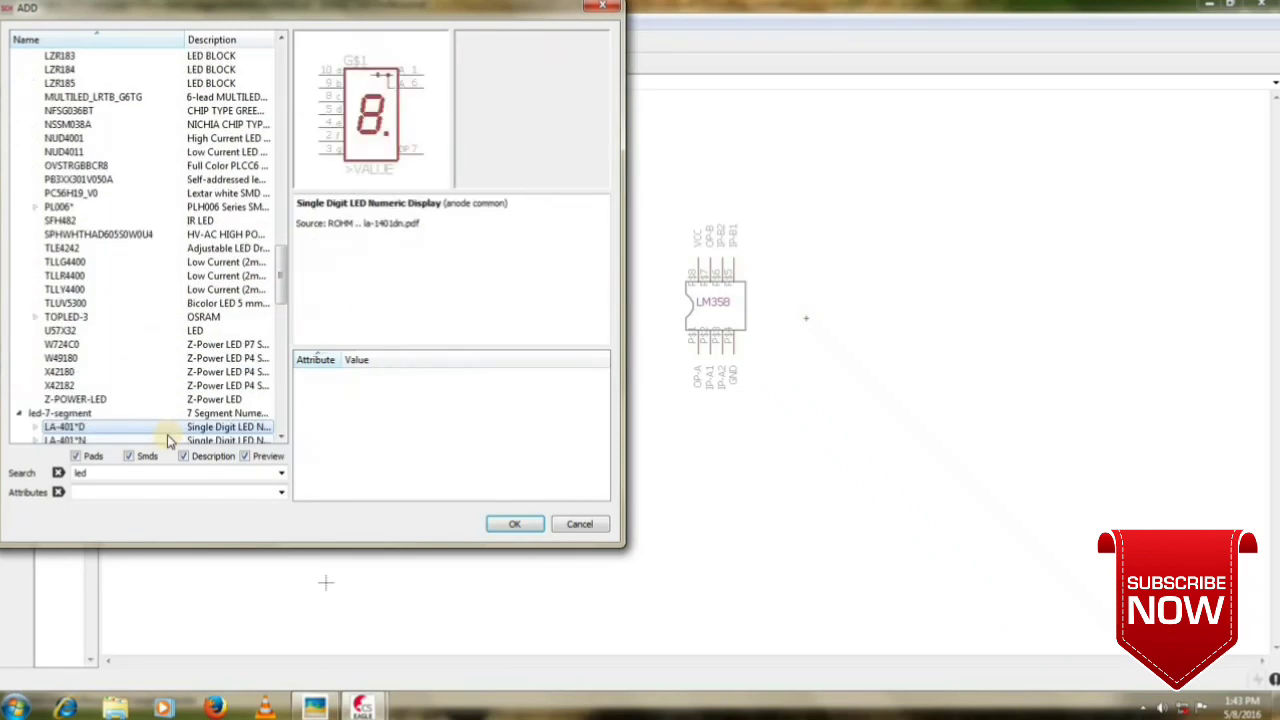
pyautogui.press('Up')
pyautogui.press('Up')
pyautogui.press('Up')
pyautogui.press('Up')
pyautogui.press('Up')
pyautogui.press('Up')
pyautogui.press('Up')
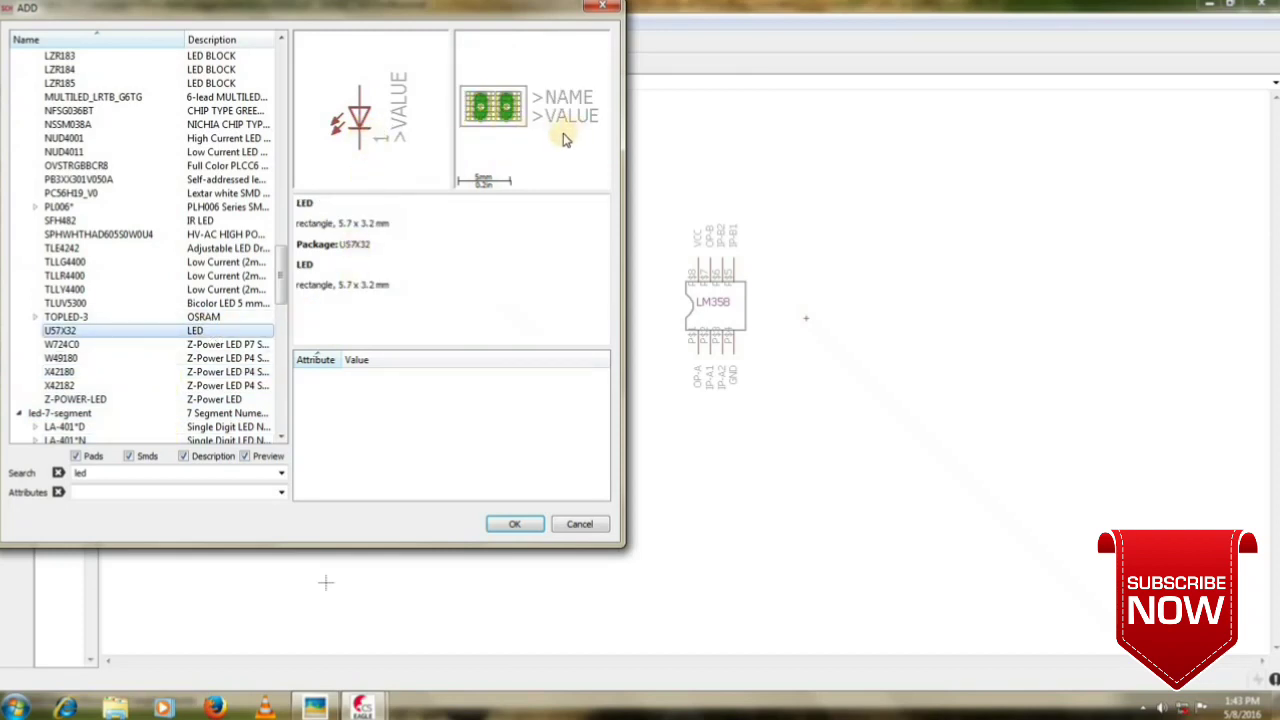
pyautogui.click(513, 523)
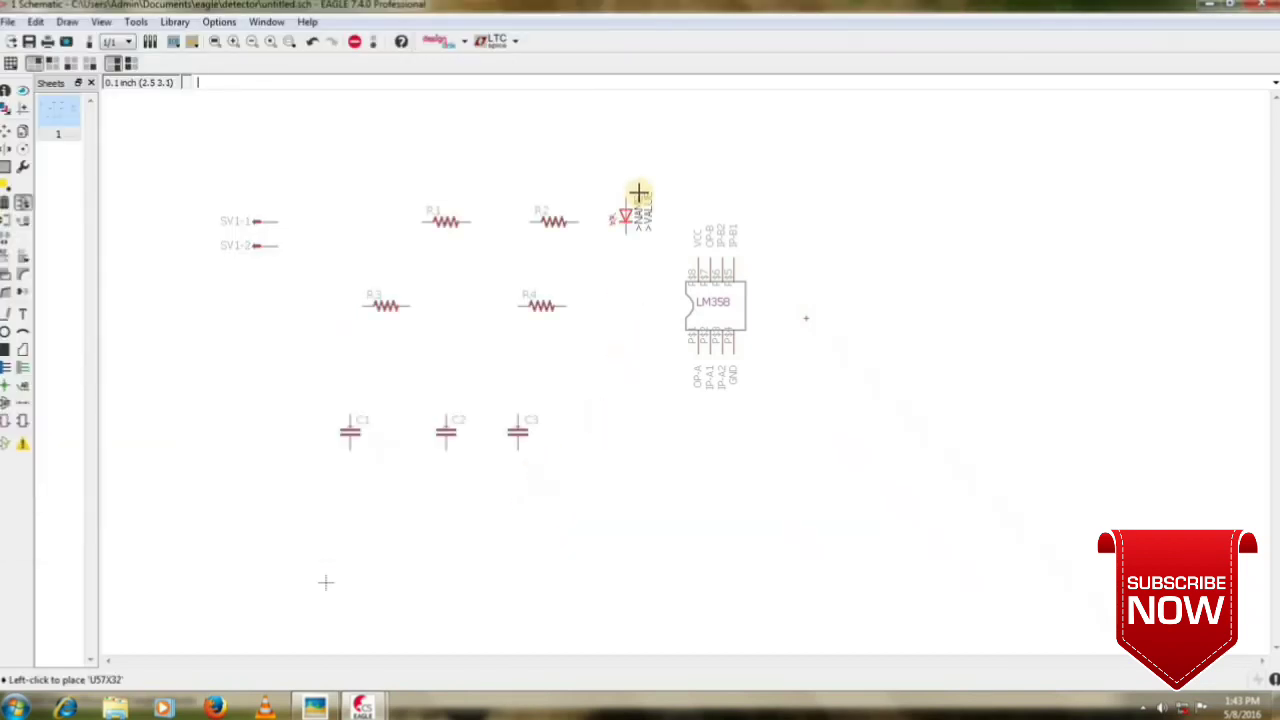
pyautogui.click(640, 188)
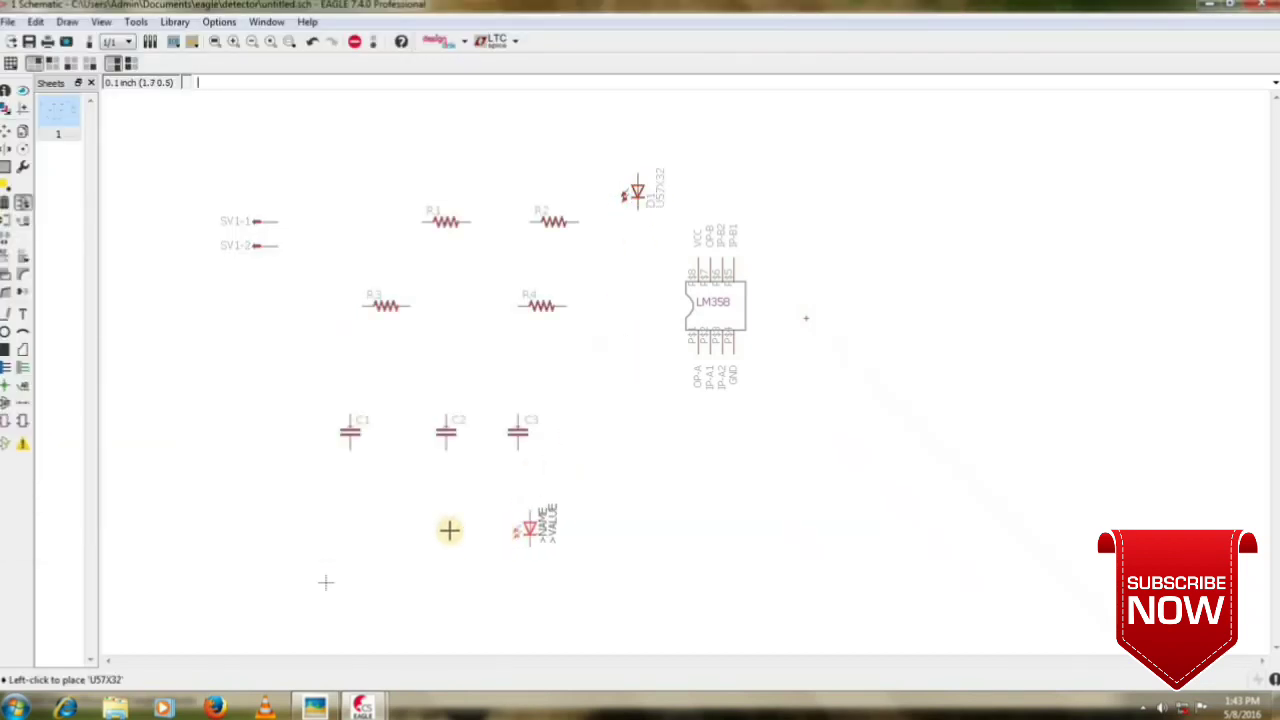
# Search the parts for "potentiometer" and preview the AD5280 and DS2890P devices.
pyautogui.click(27, 203)
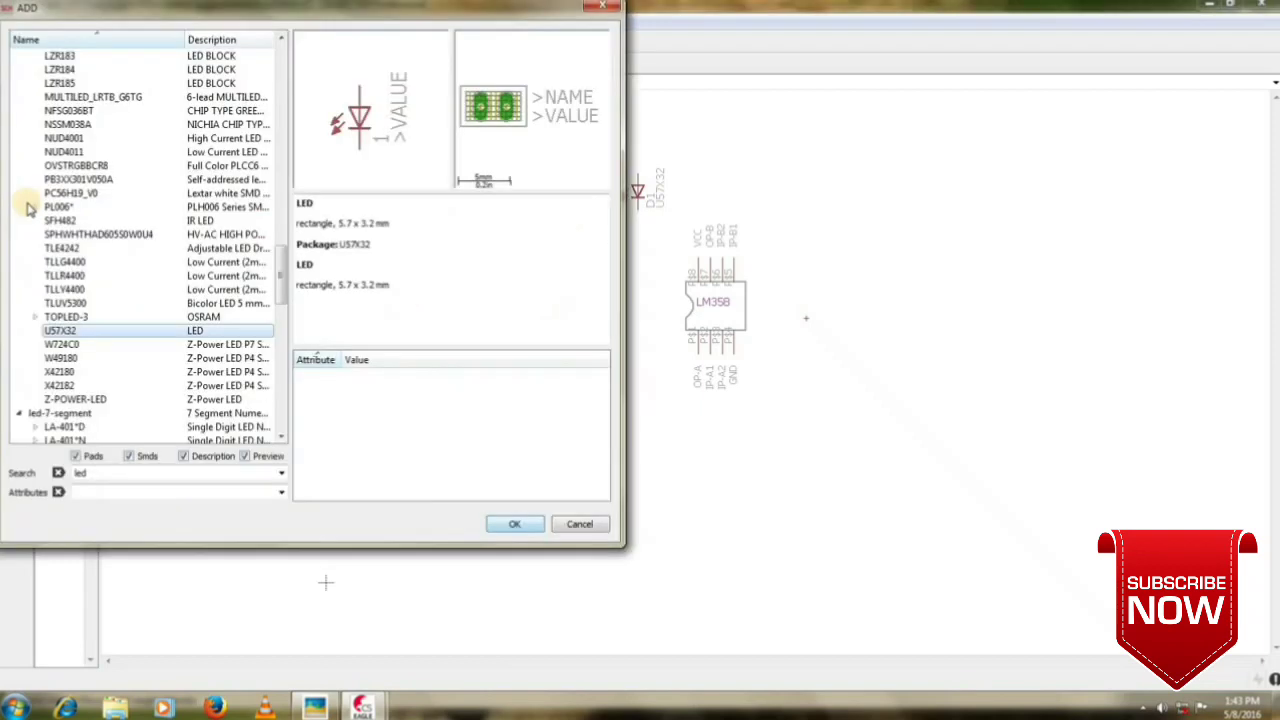
pyautogui.click(137, 472)
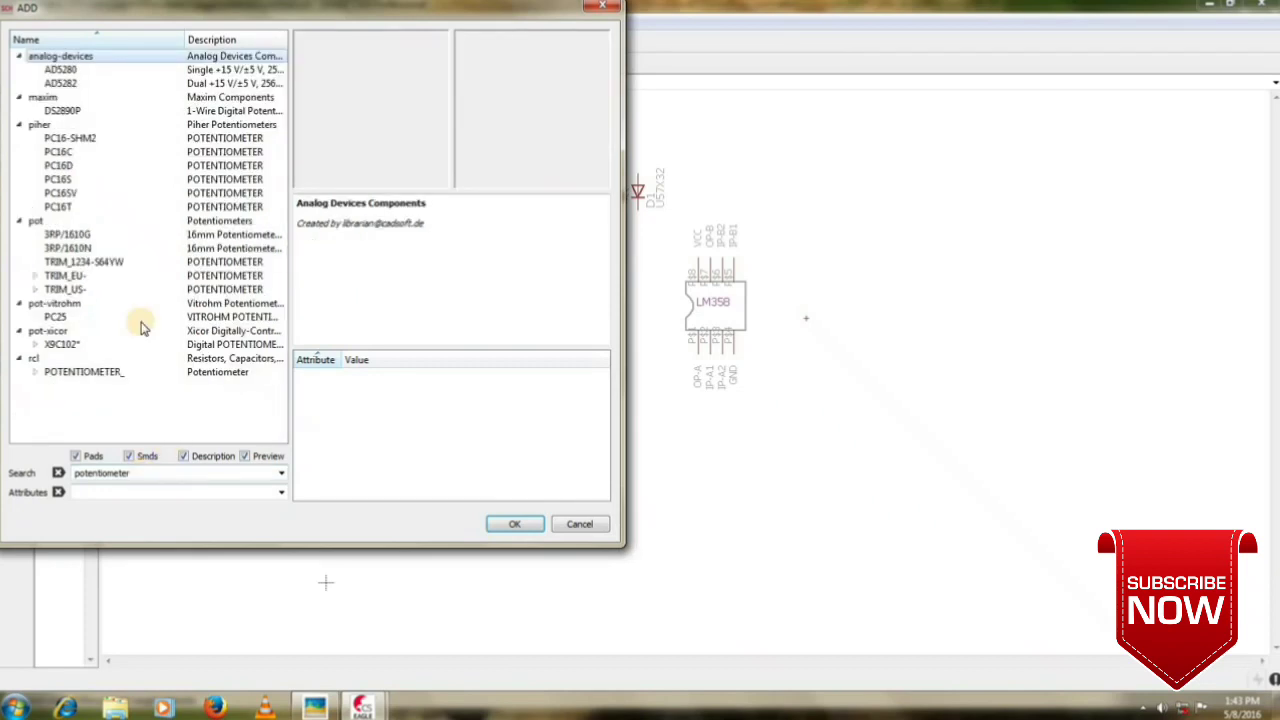
pyautogui.click(82, 72)
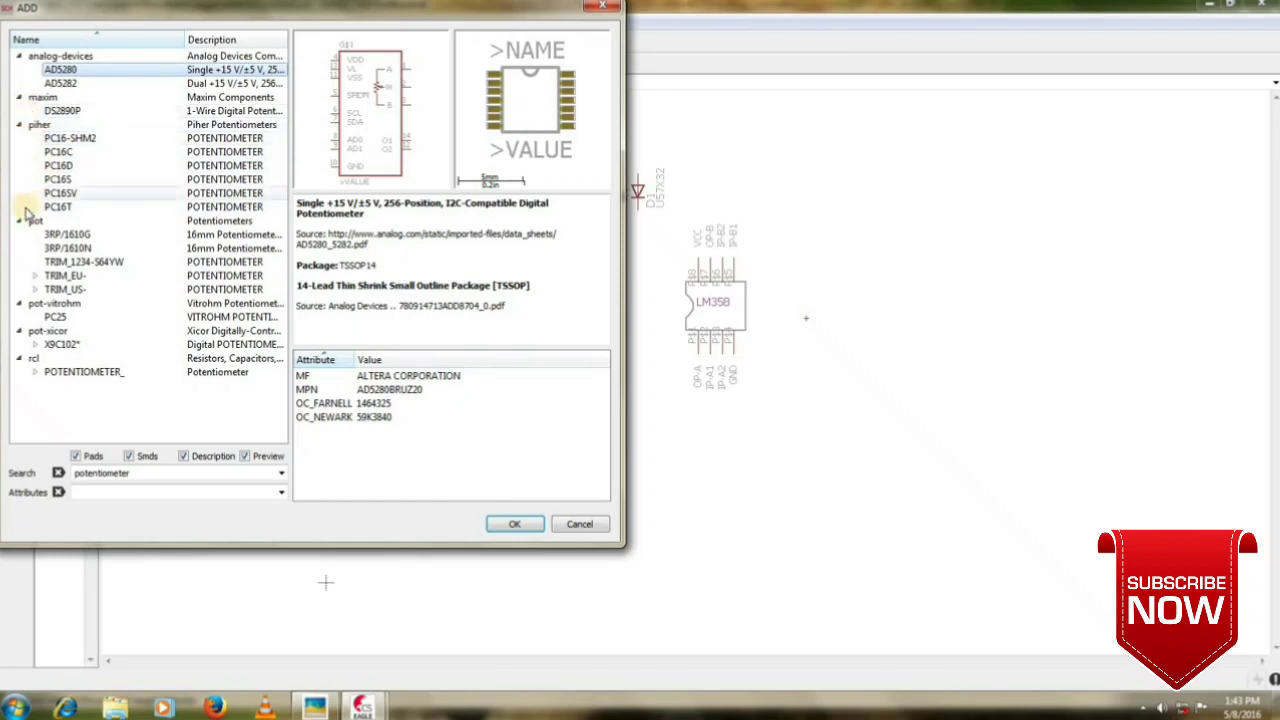
pyautogui.click(24, 359)
pyautogui.doubleClick(33, 358)
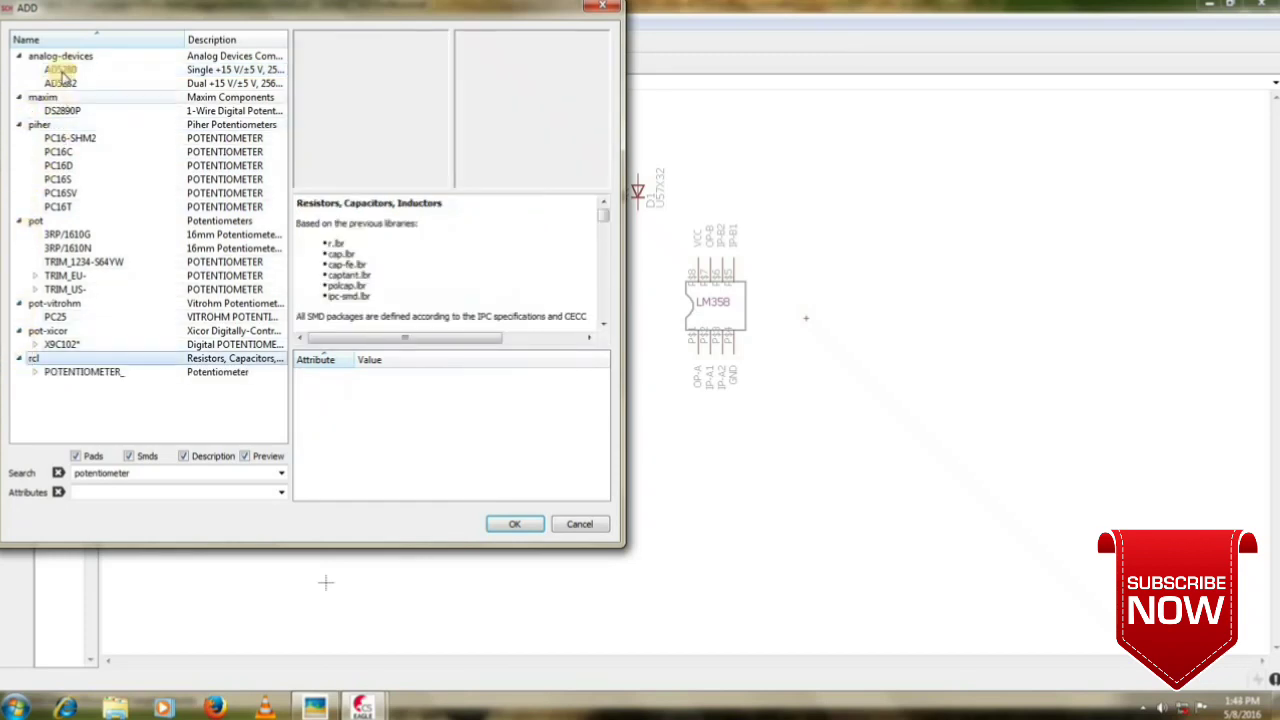
pyautogui.click(60, 108)
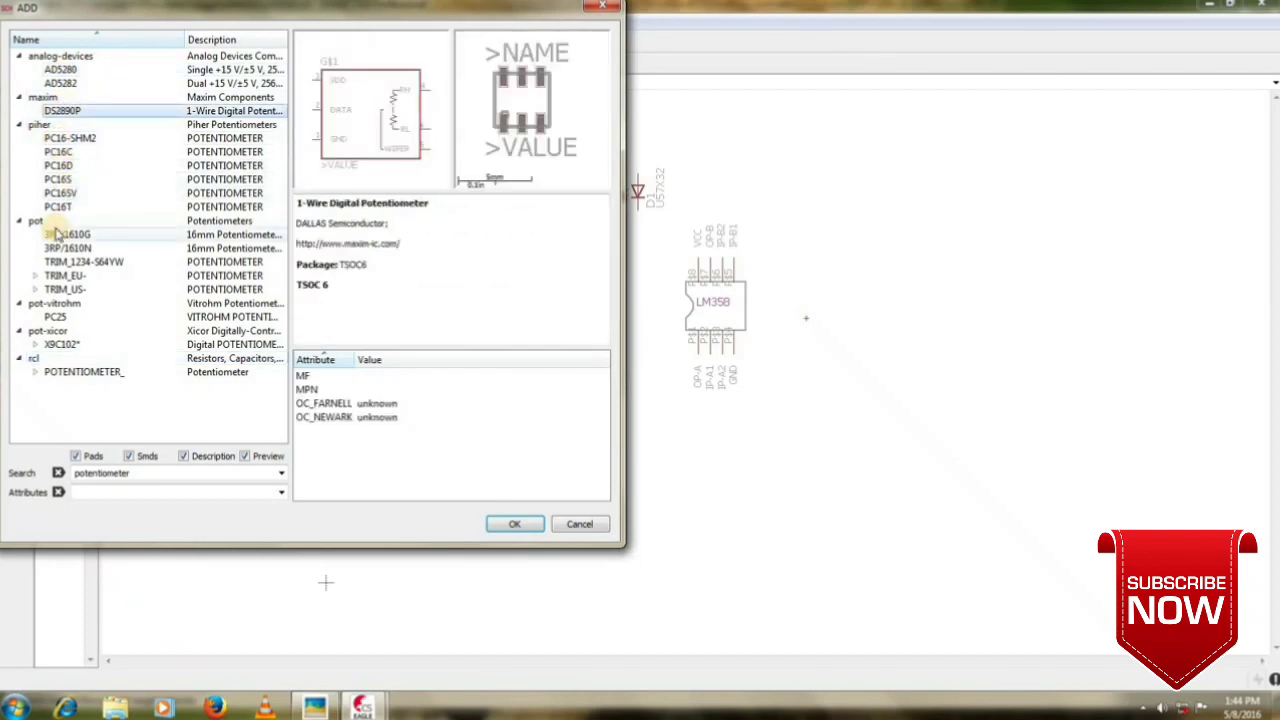
# Choose the TRIM_US-PT10 potentiometer, rotate it 270 degrees and place one to the upper right of the LM358.
pyautogui.click(35, 290)
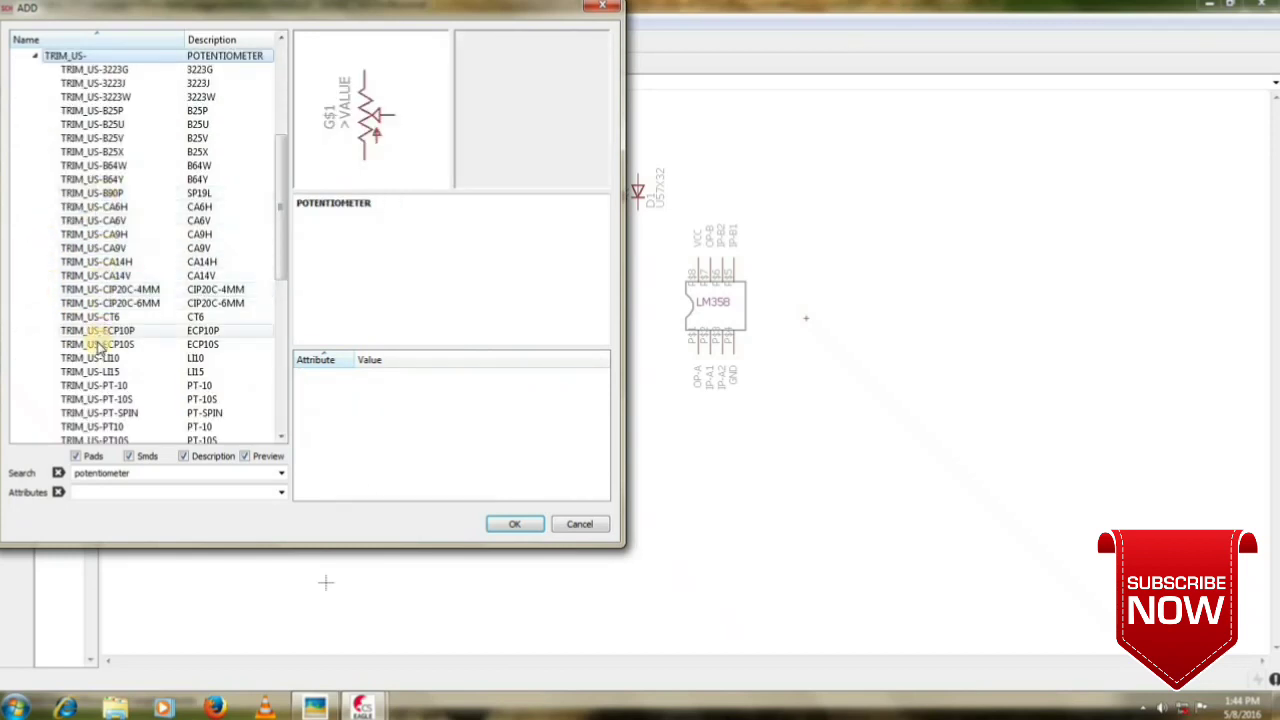
pyautogui.click(110, 427)
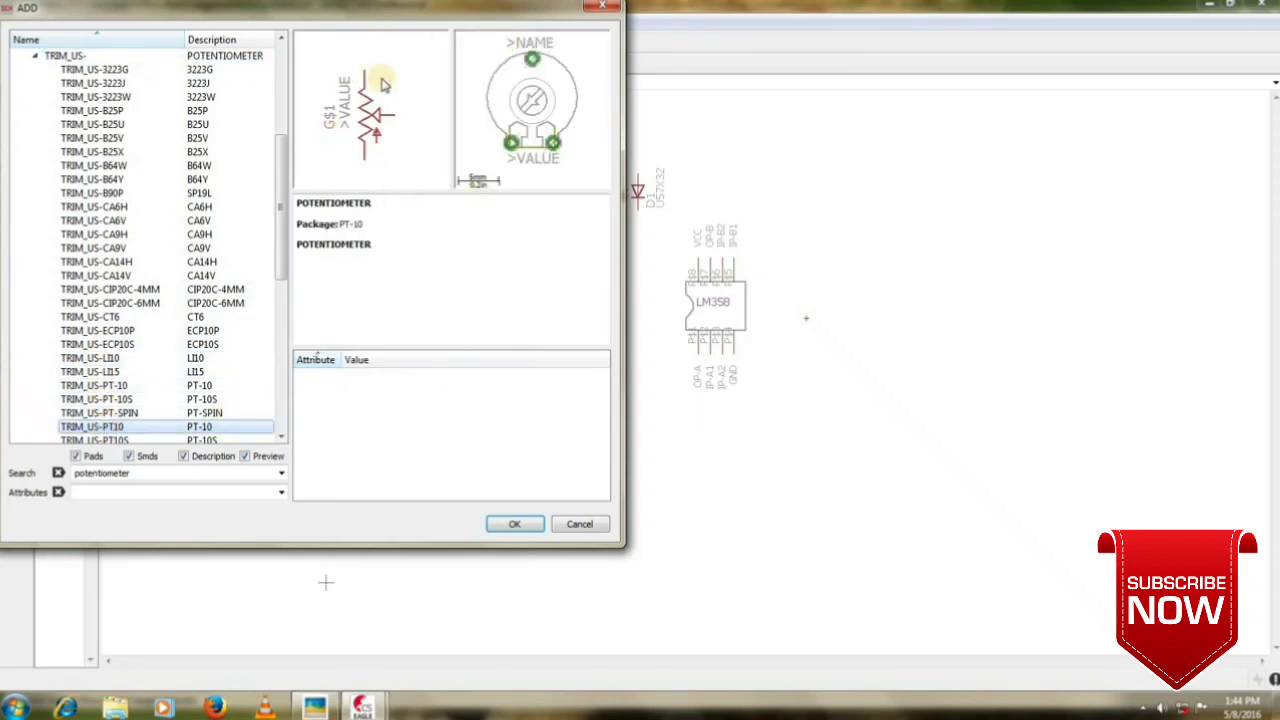
pyautogui.click(496, 520)
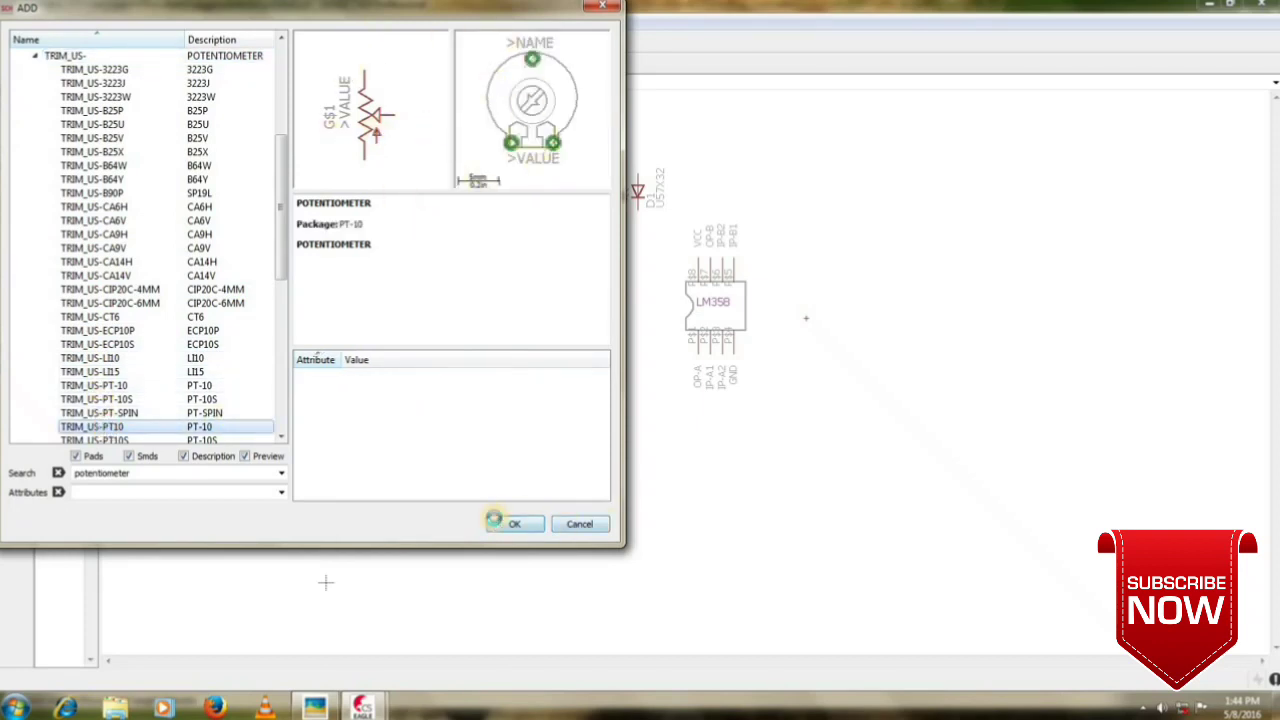
pyautogui.rightClick(860, 210)
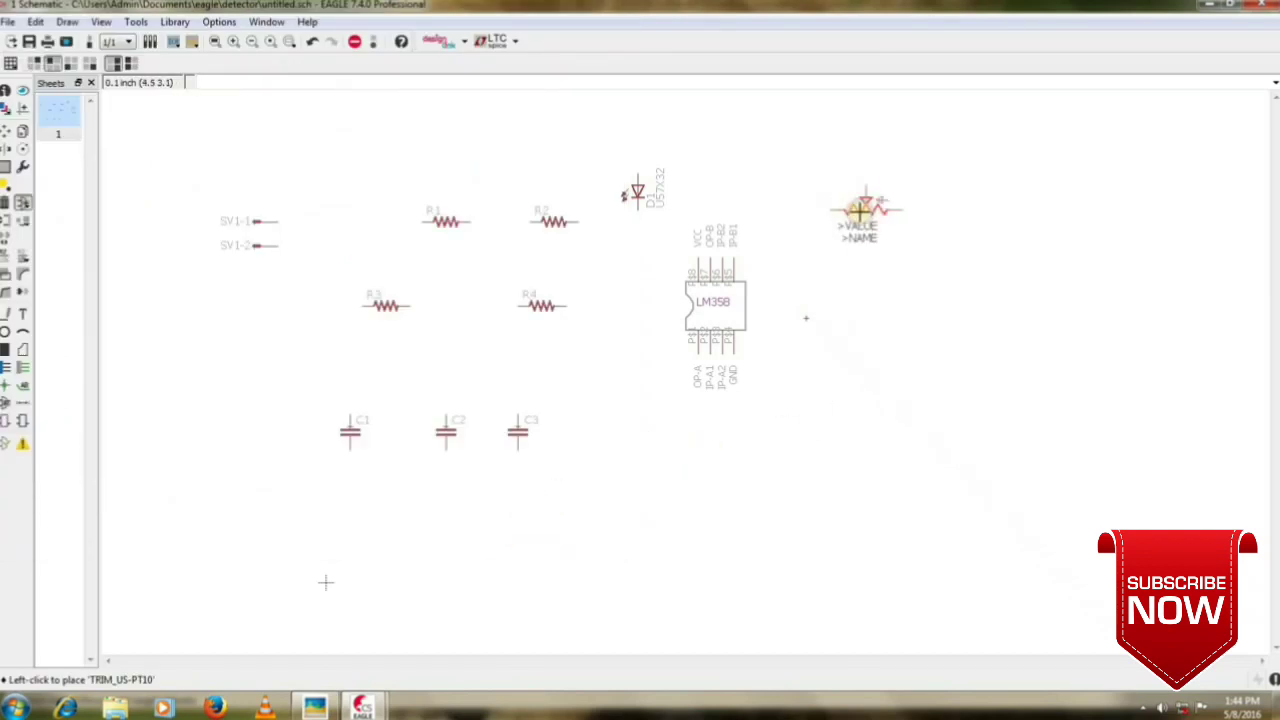
pyautogui.rightClick(860, 210)
pyautogui.rightClick(860, 210)
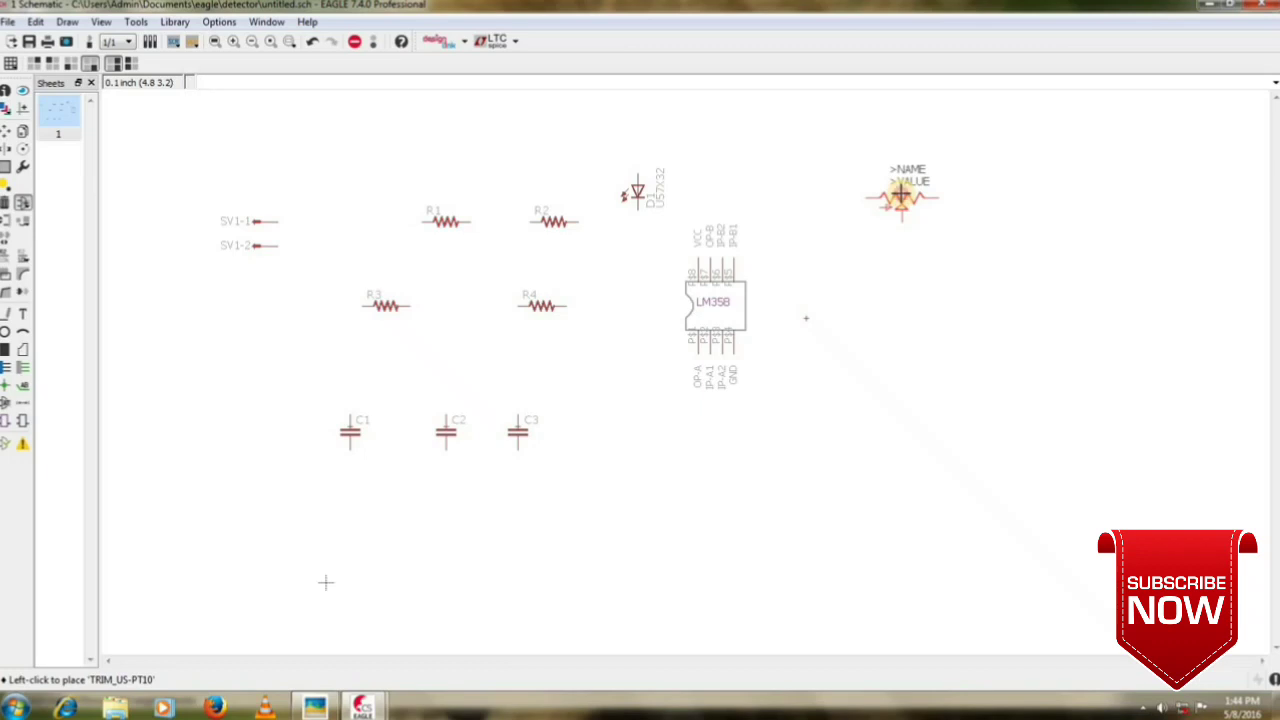
pyautogui.click(901, 196)
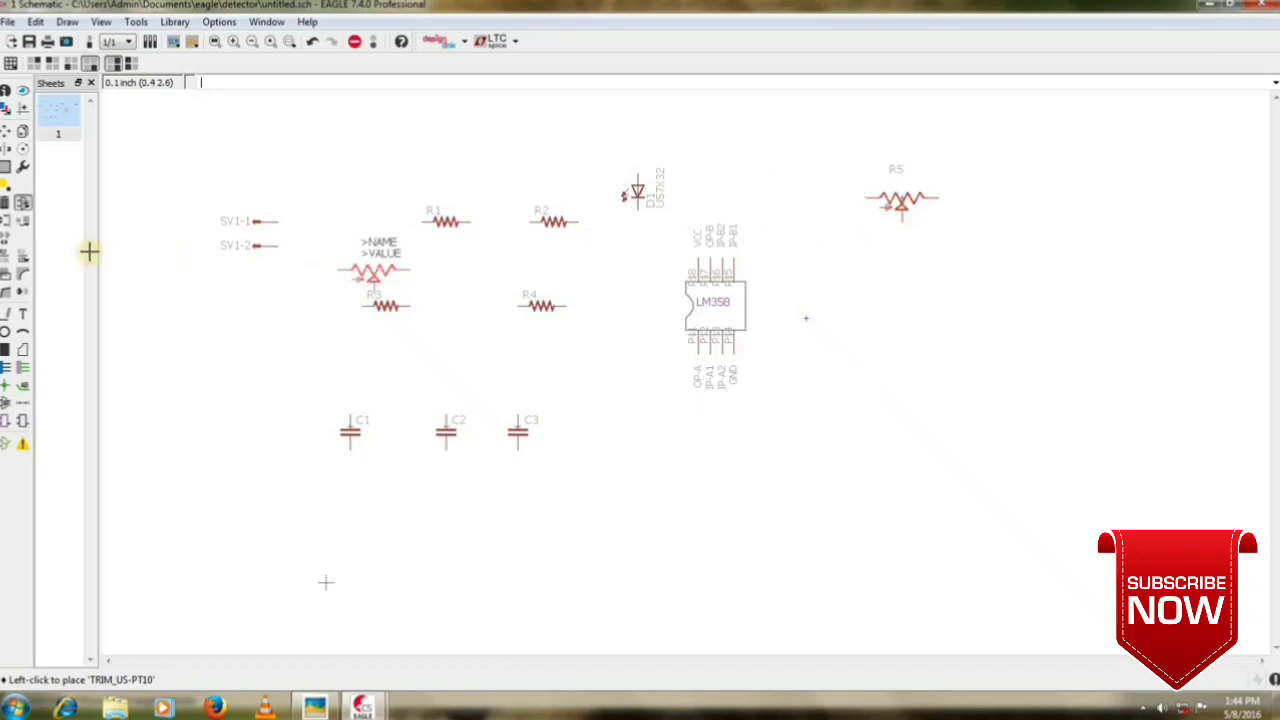
# Search the parts for "antenna".
pyautogui.click(22, 203)
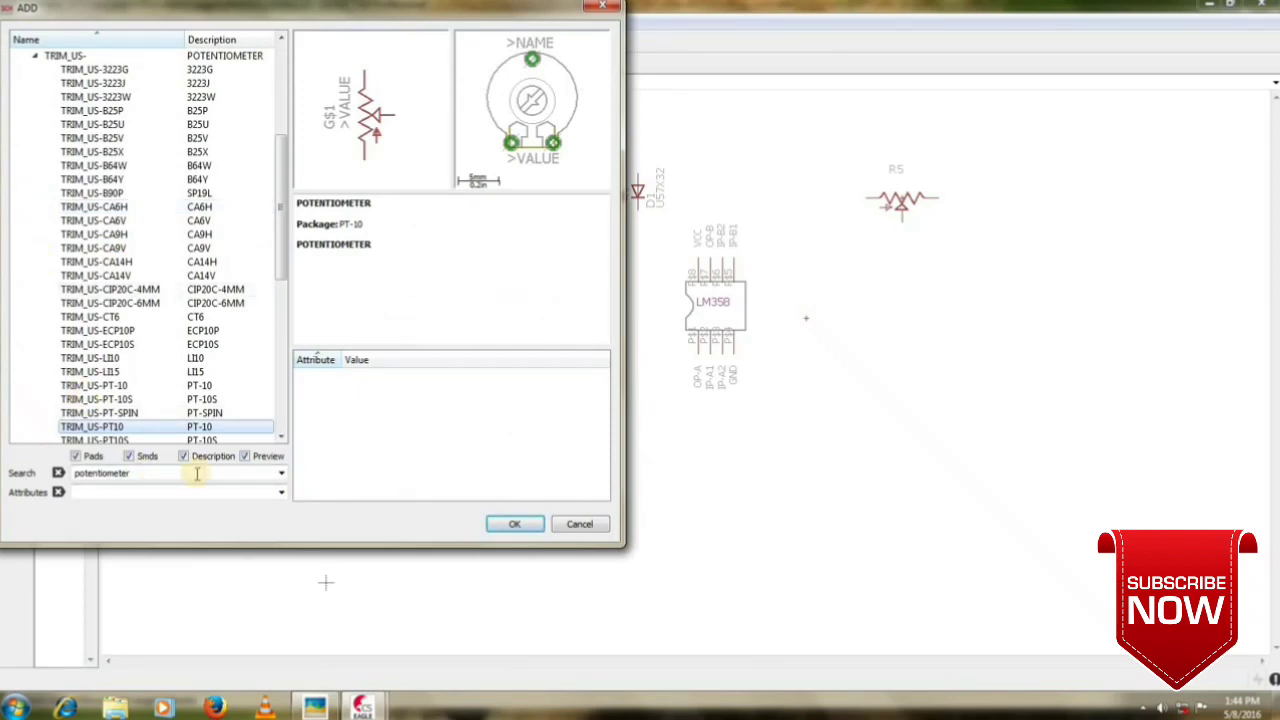
pyautogui.doubleClick(144, 474)
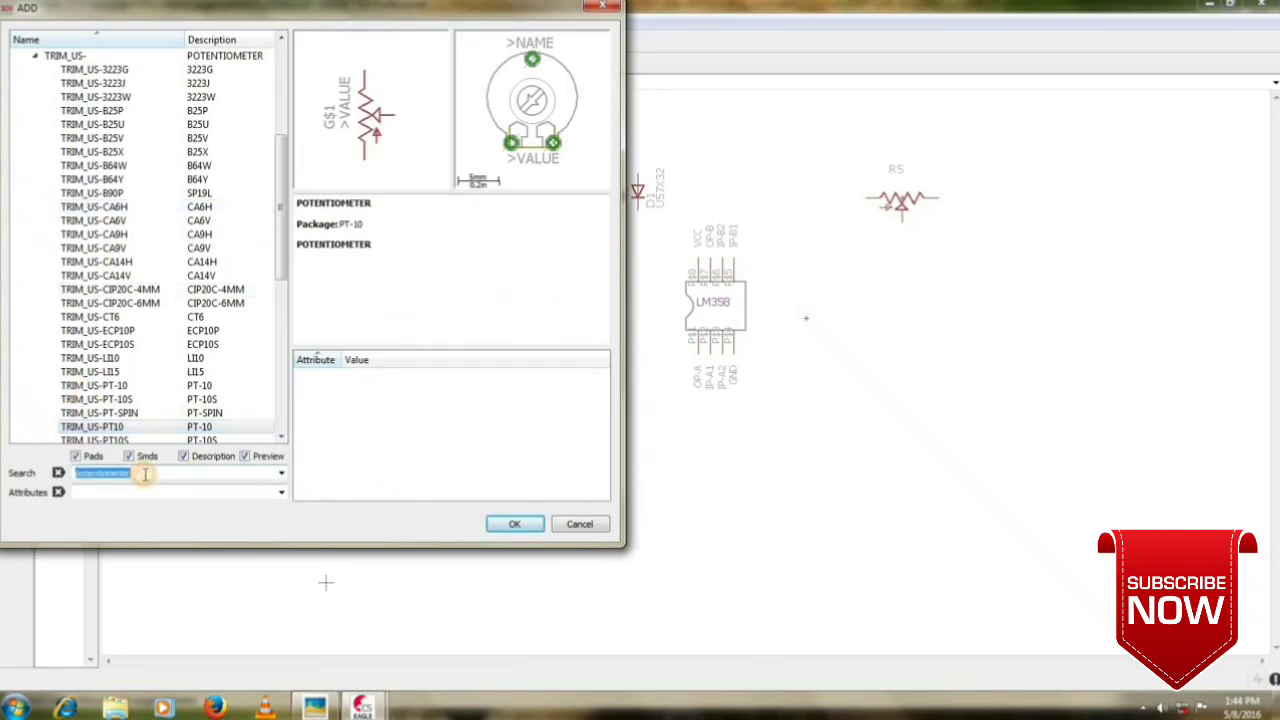
pyautogui.write('antenna')
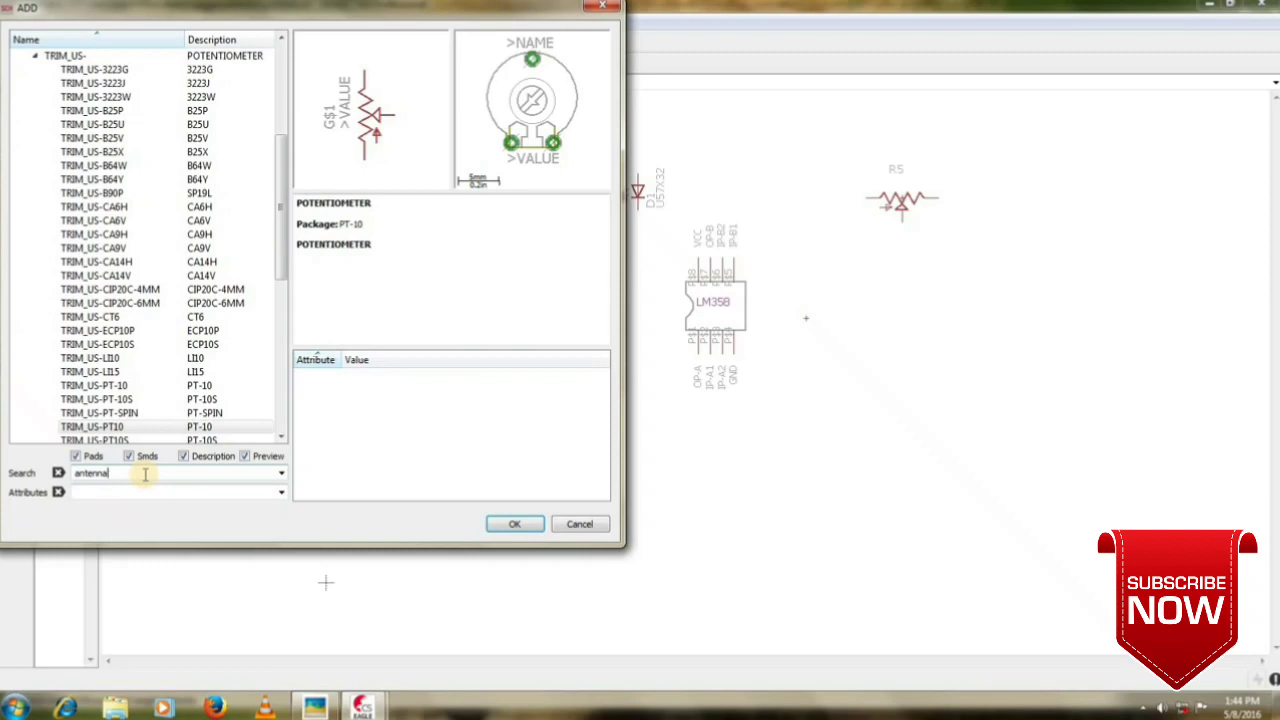
pyautogui.press('Return')
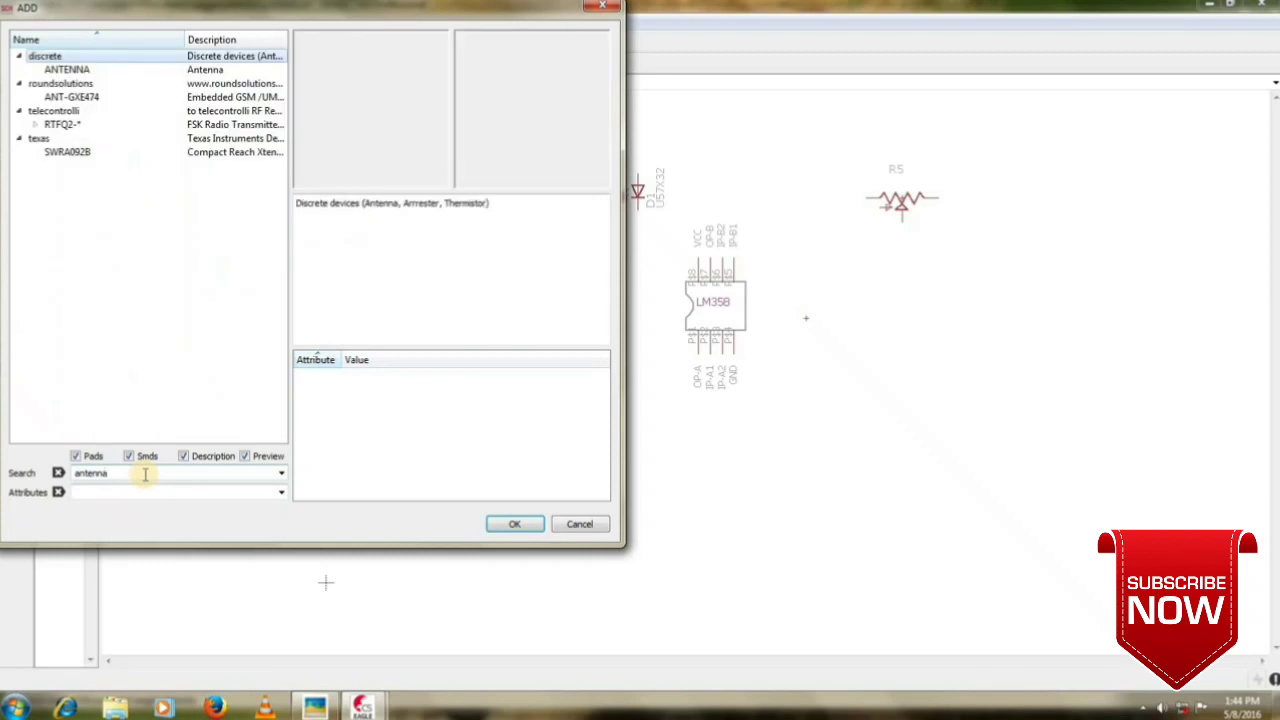
# Choose the ANTENNA part from the discrete library and place one to the left of capacitor C1, slightly above it.
pyautogui.click(166, 95)
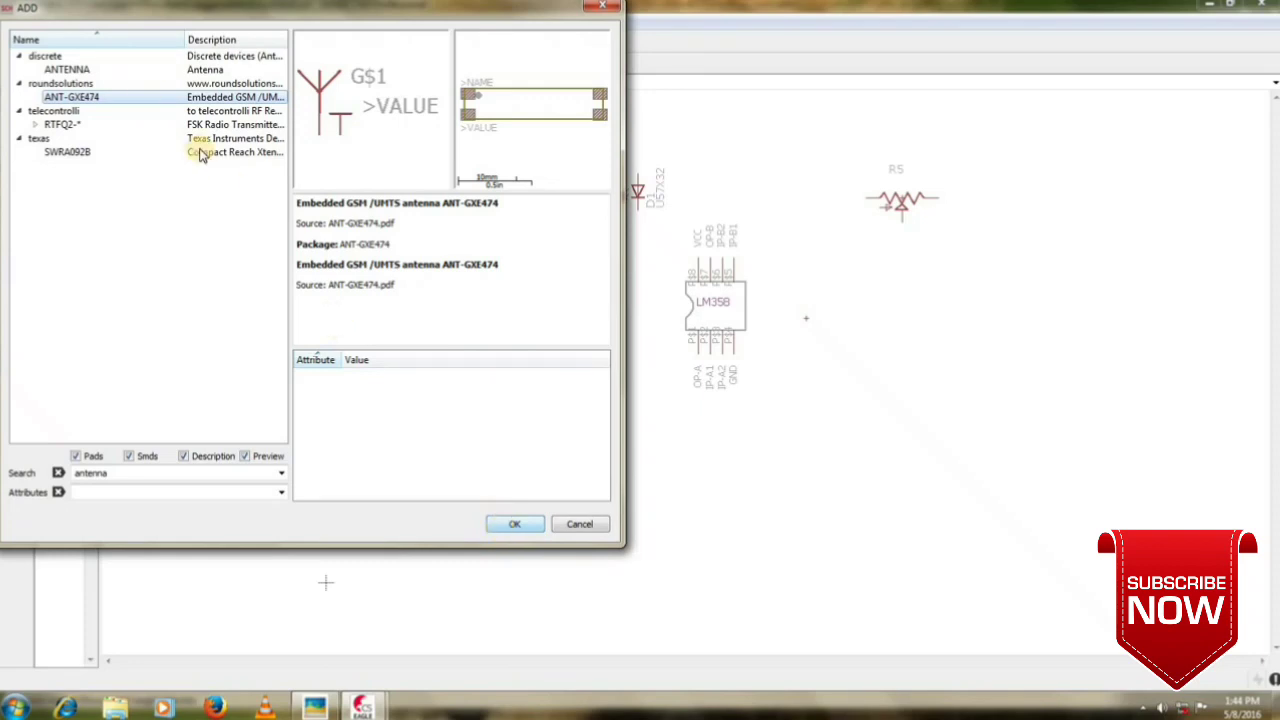
pyautogui.click(125, 70)
pyautogui.click(507, 523)
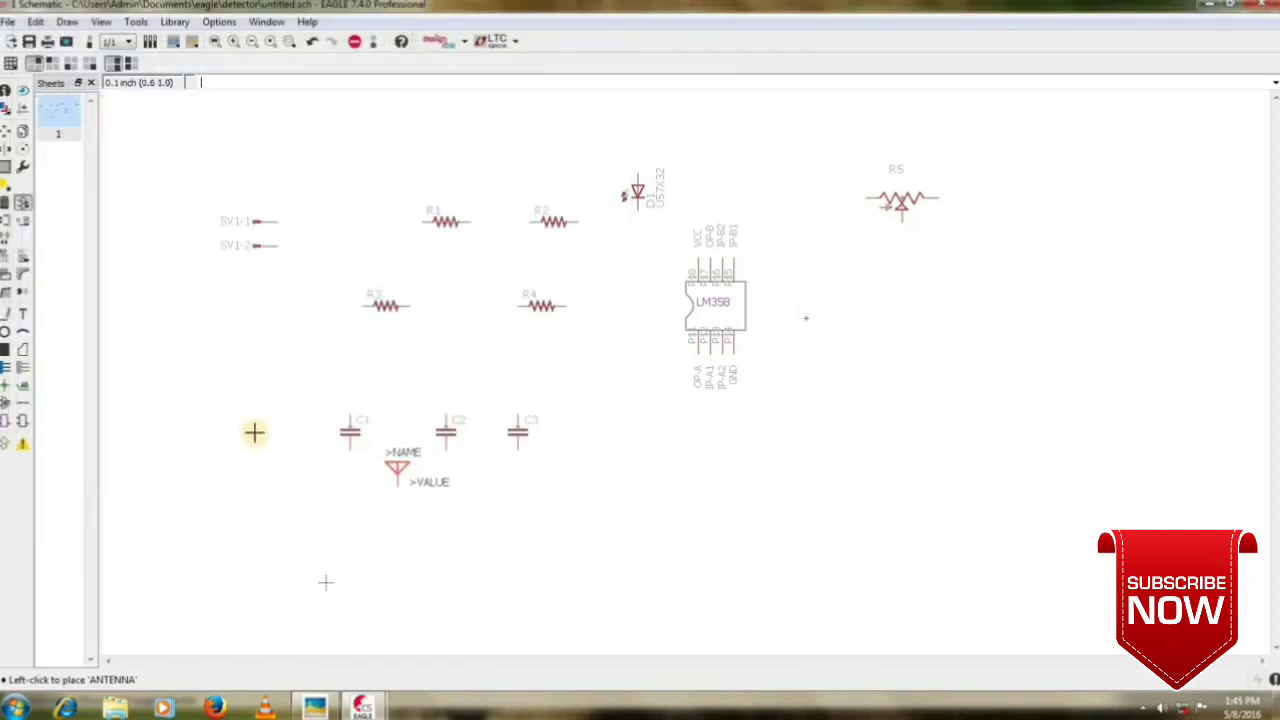
pyautogui.click(182, 378)
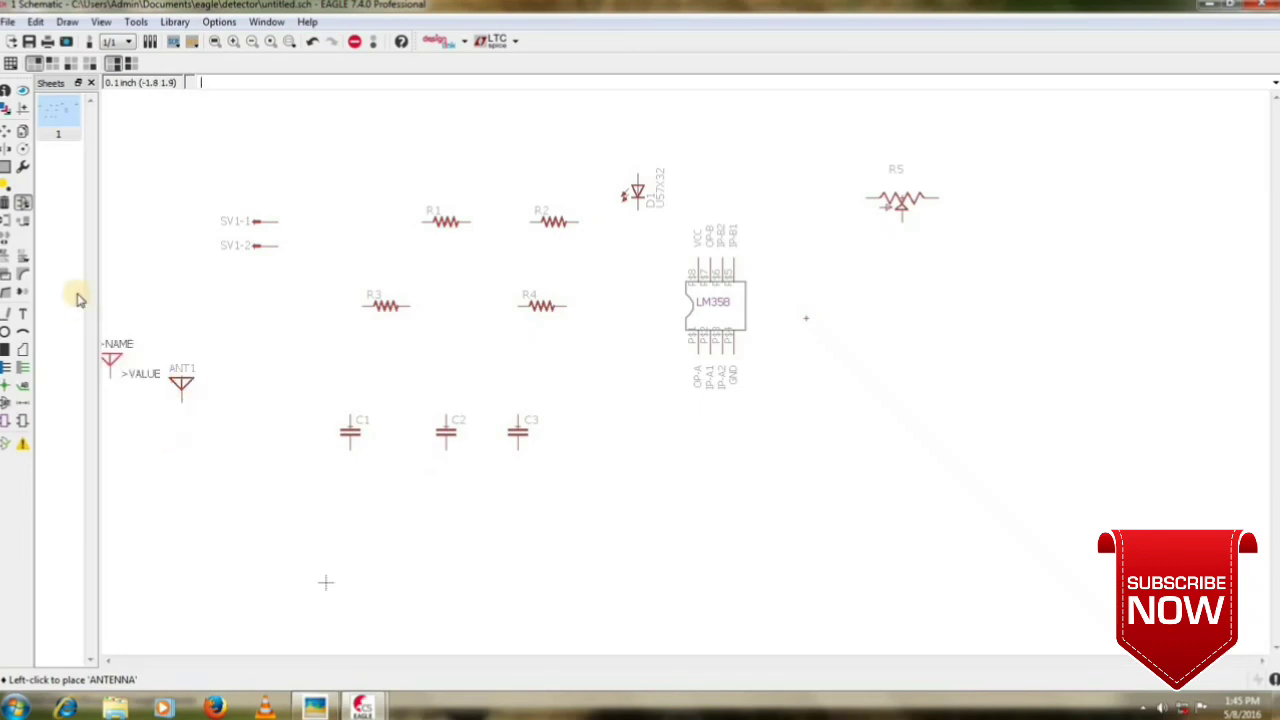
pyautogui.click(20, 203)
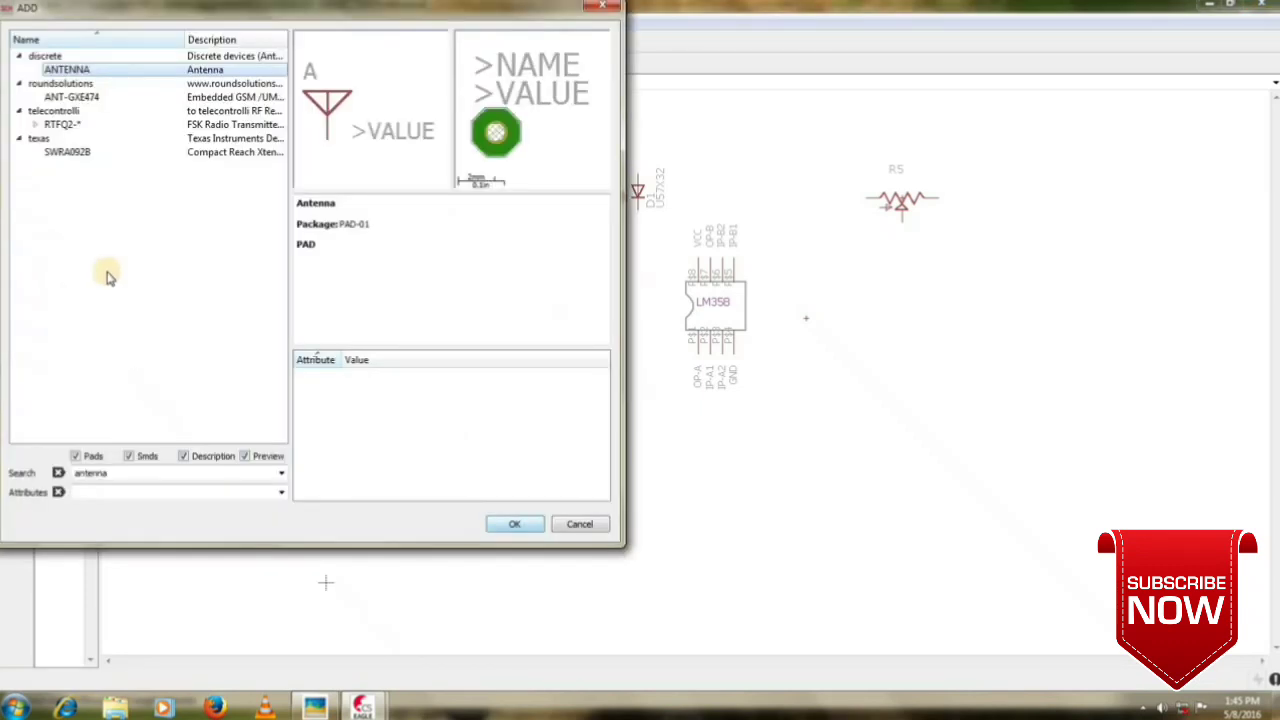
pyautogui.click(576, 522)
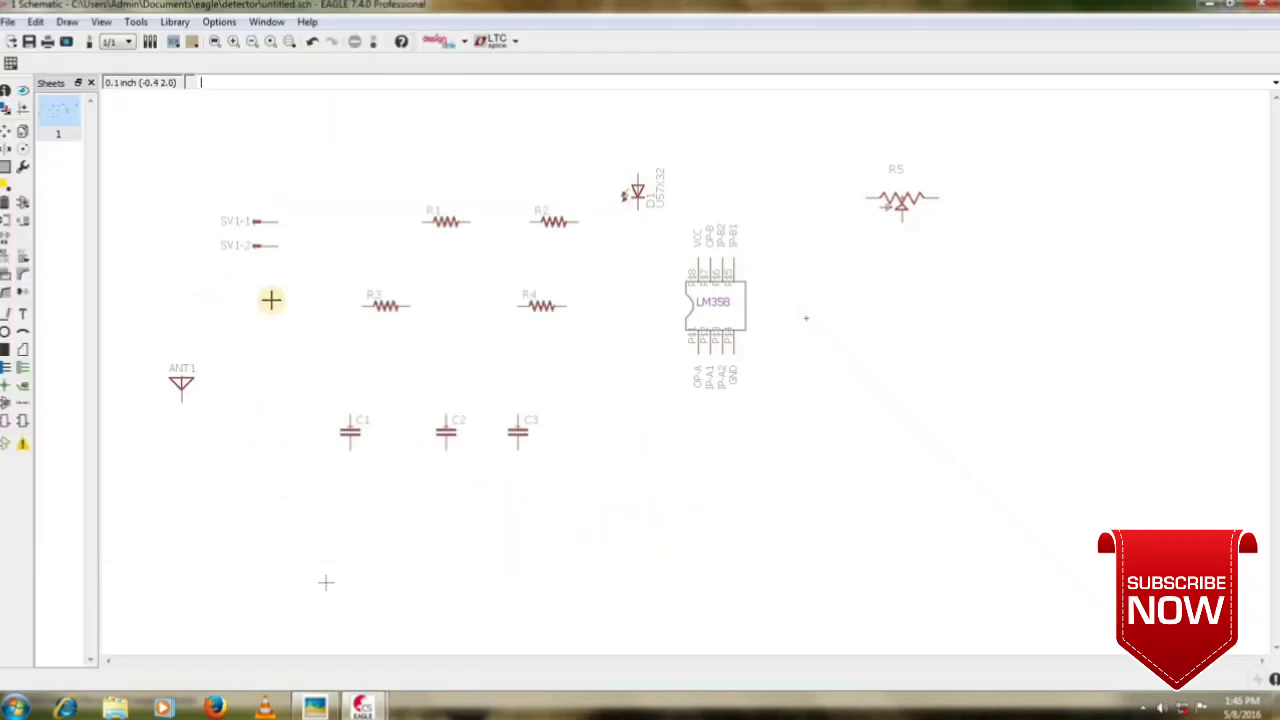
# Rename the two-pin connector SV1 as 9V and set its value to 9V.
pyautogui.click(6, 257)
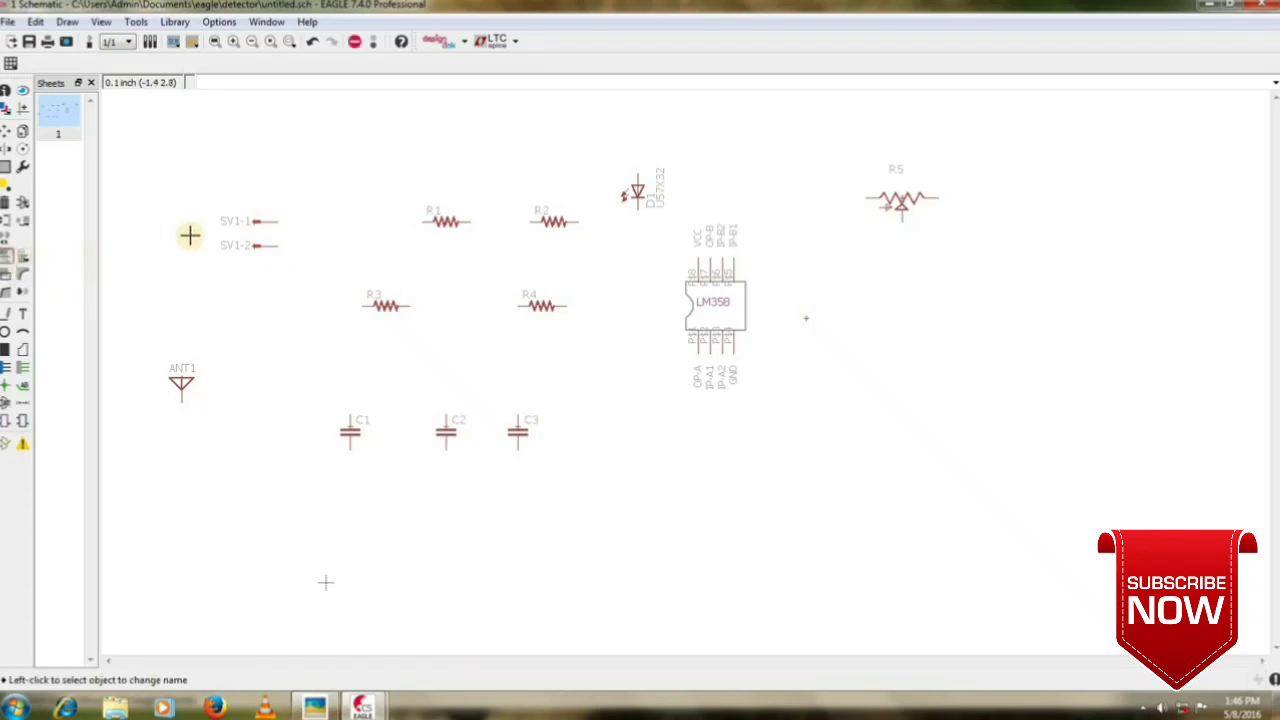
pyautogui.click(241, 228)
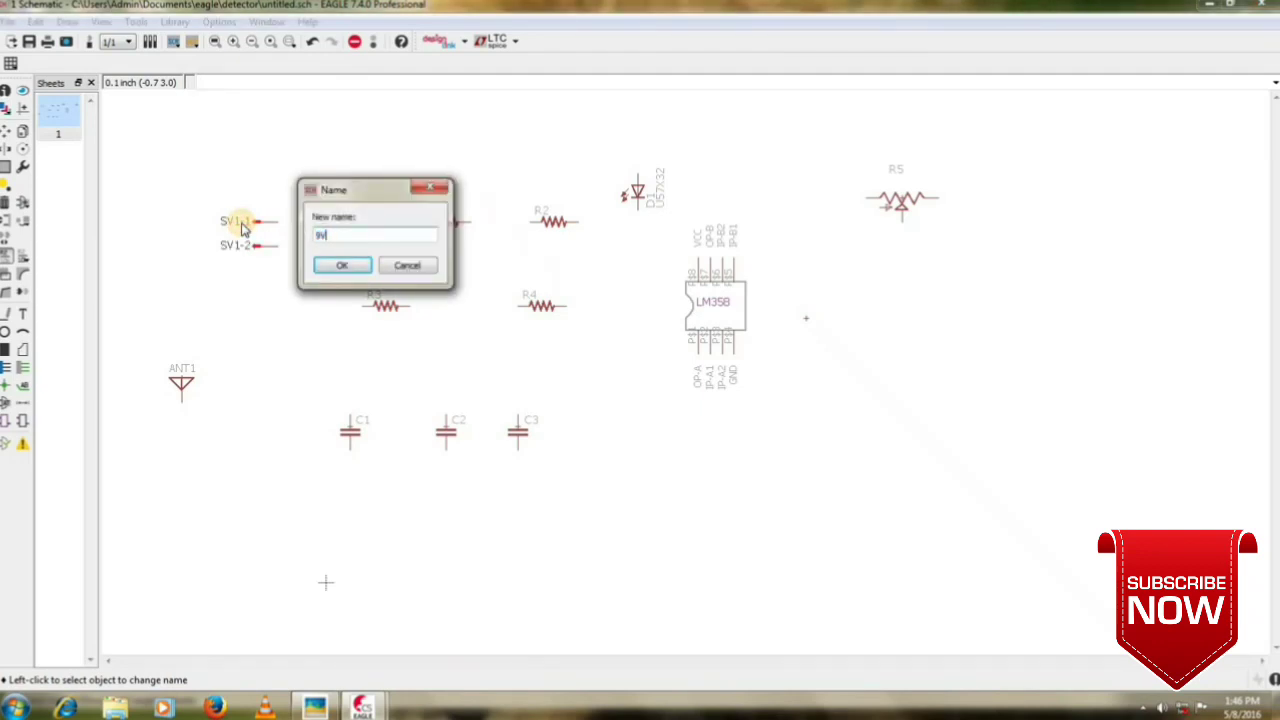
pyautogui.press('Return')
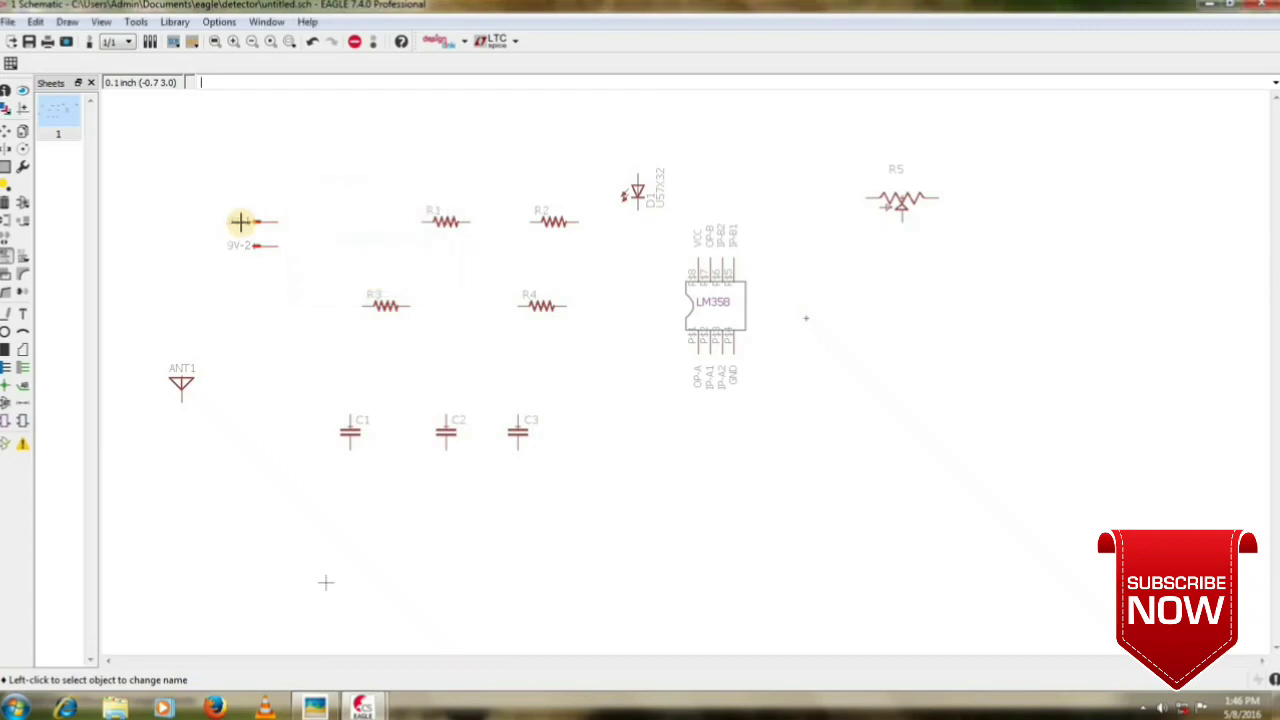
pyautogui.click(22, 257)
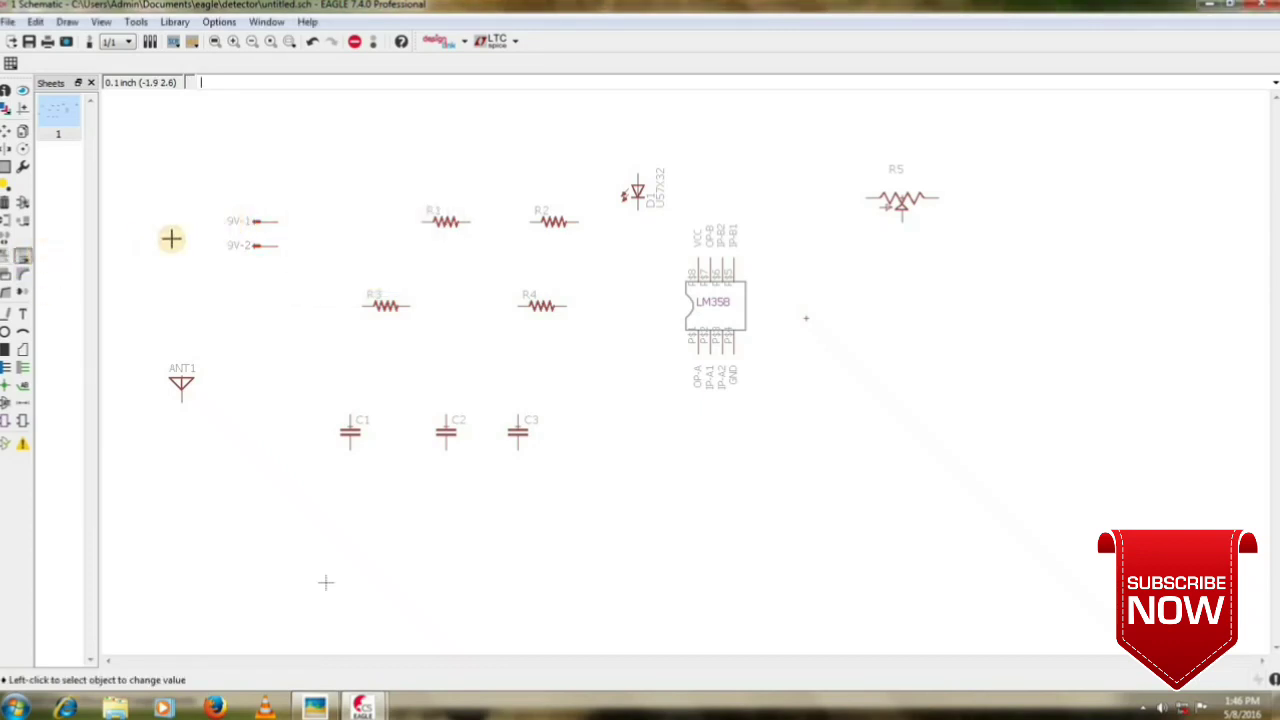
pyautogui.click(262, 228)
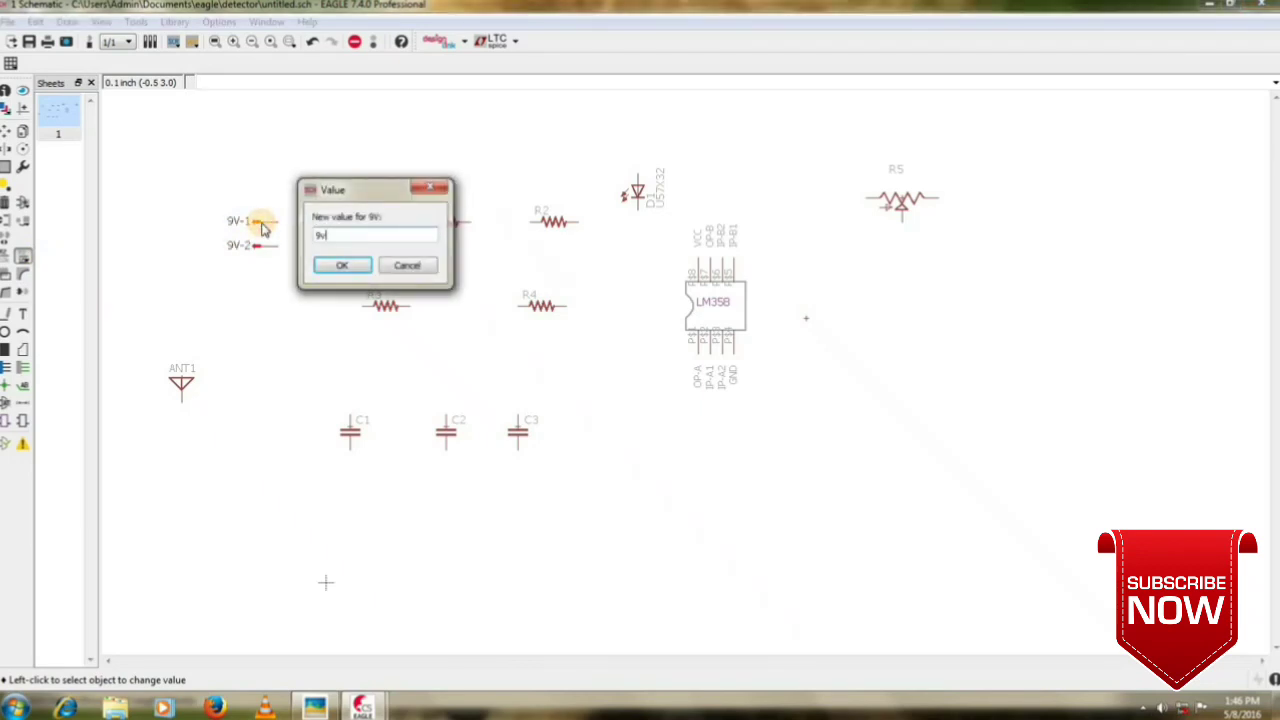
pyautogui.press('Return')
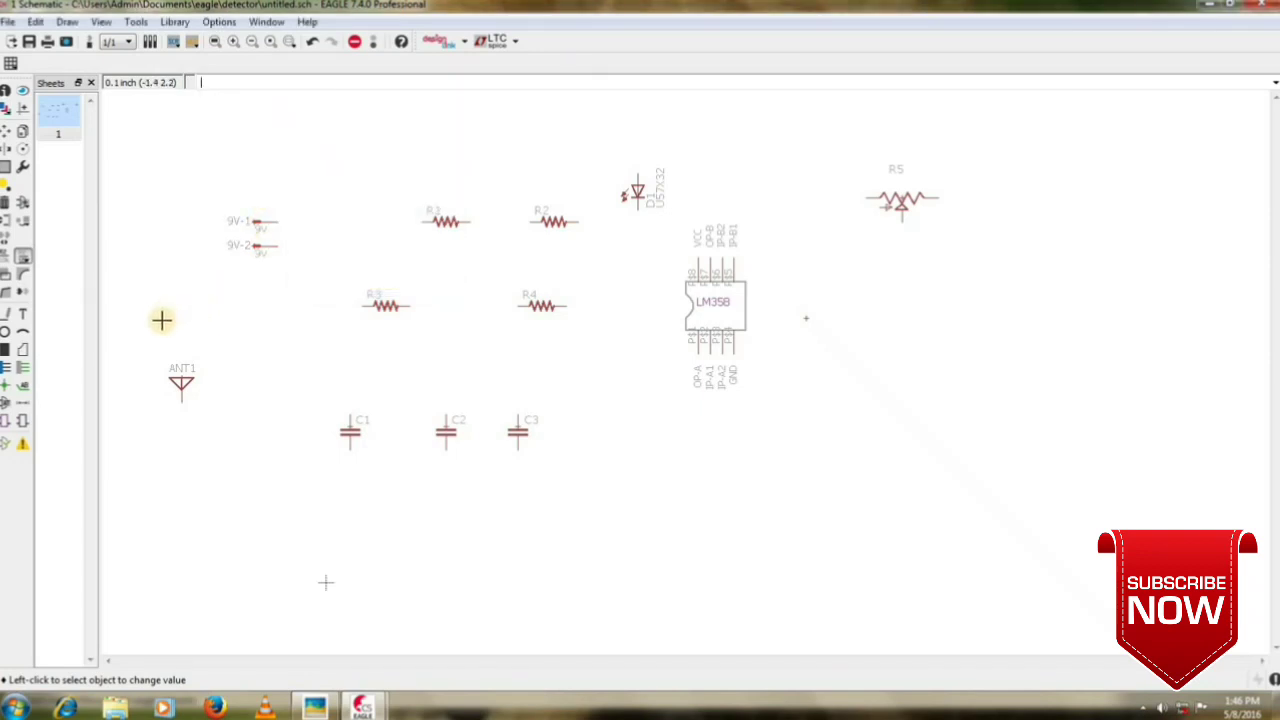
# Draw a net from connector pin 9V-1 that runs a short way right and ends just above the connector.
pyautogui.click(24, 386)
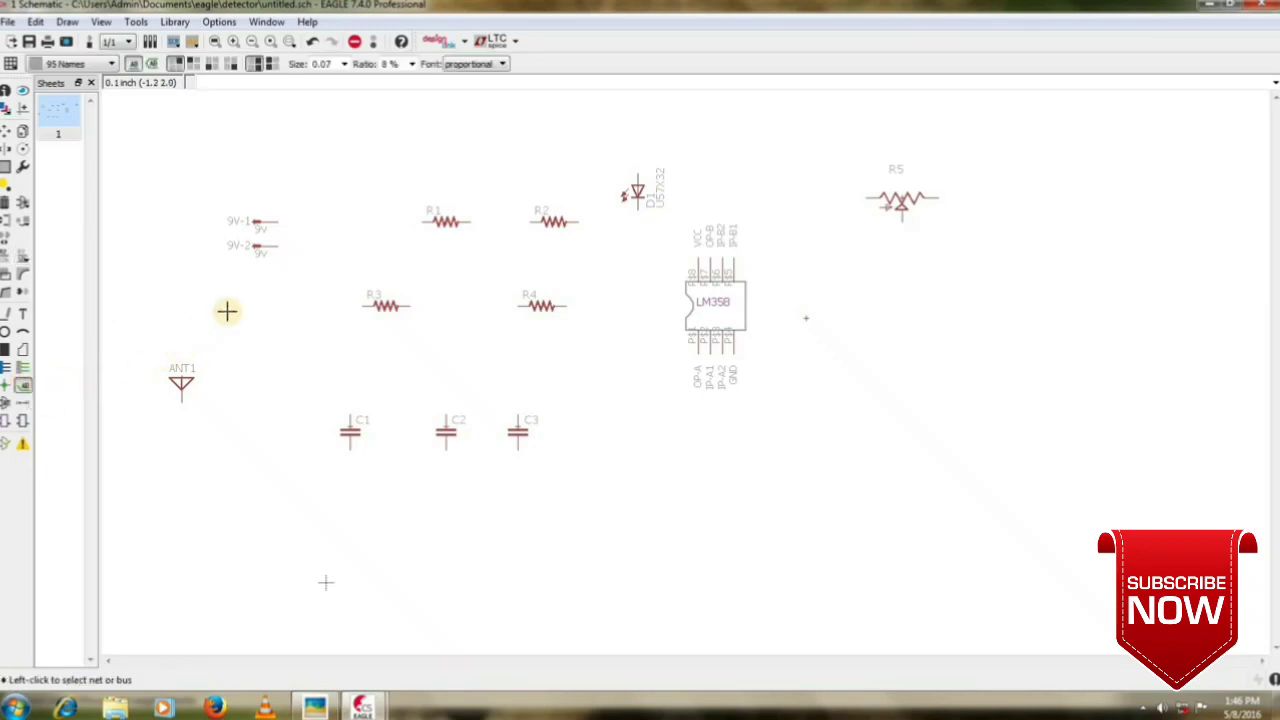
pyautogui.click(267, 250)
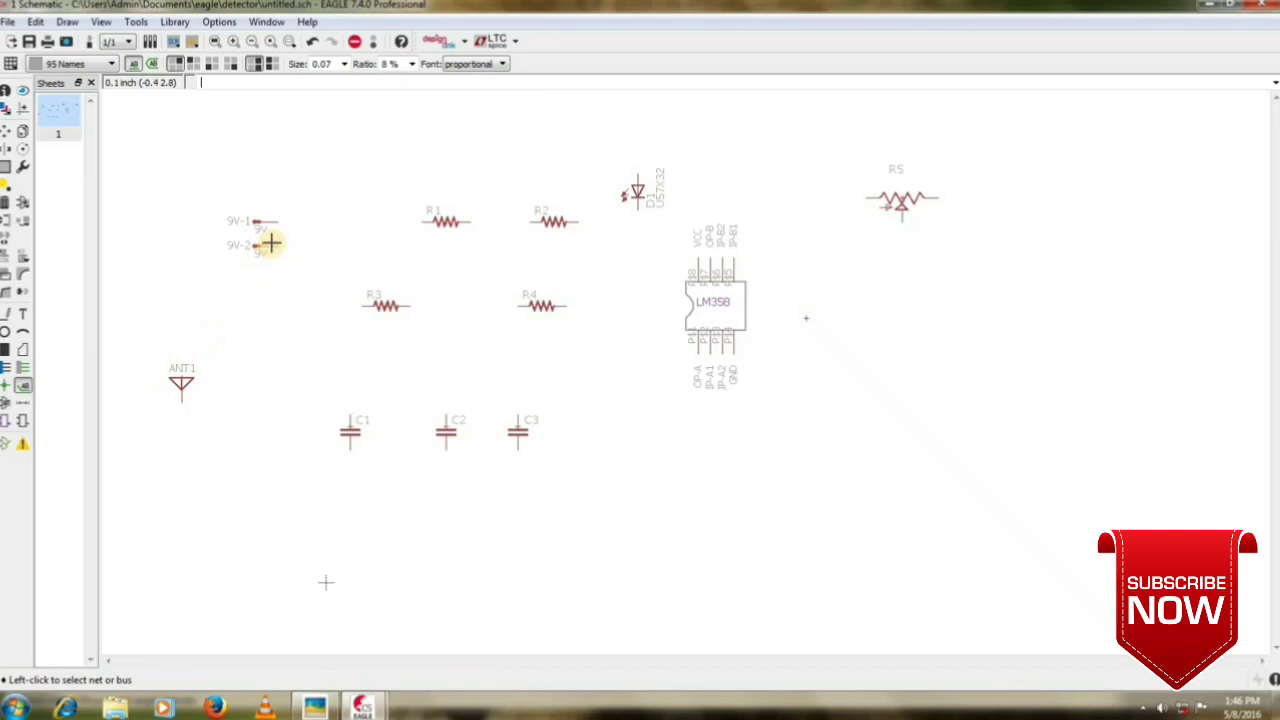
pyautogui.click(26, 369)
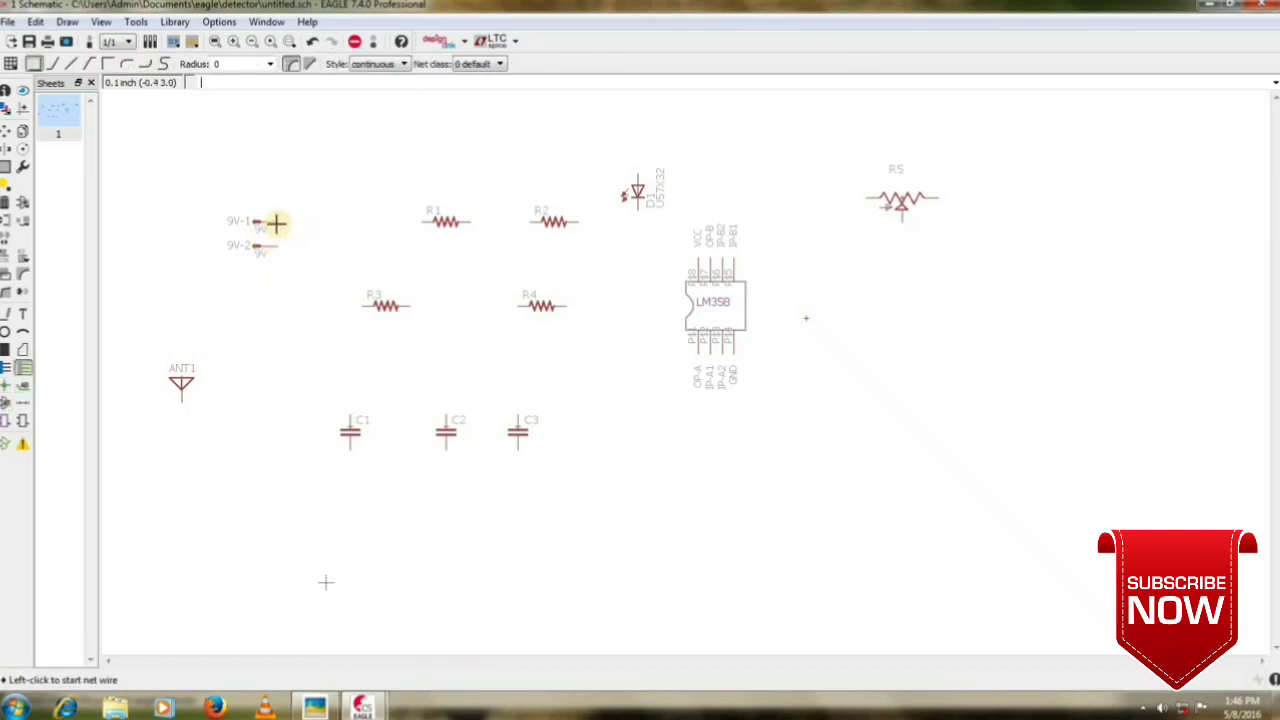
pyautogui.click(275, 221)
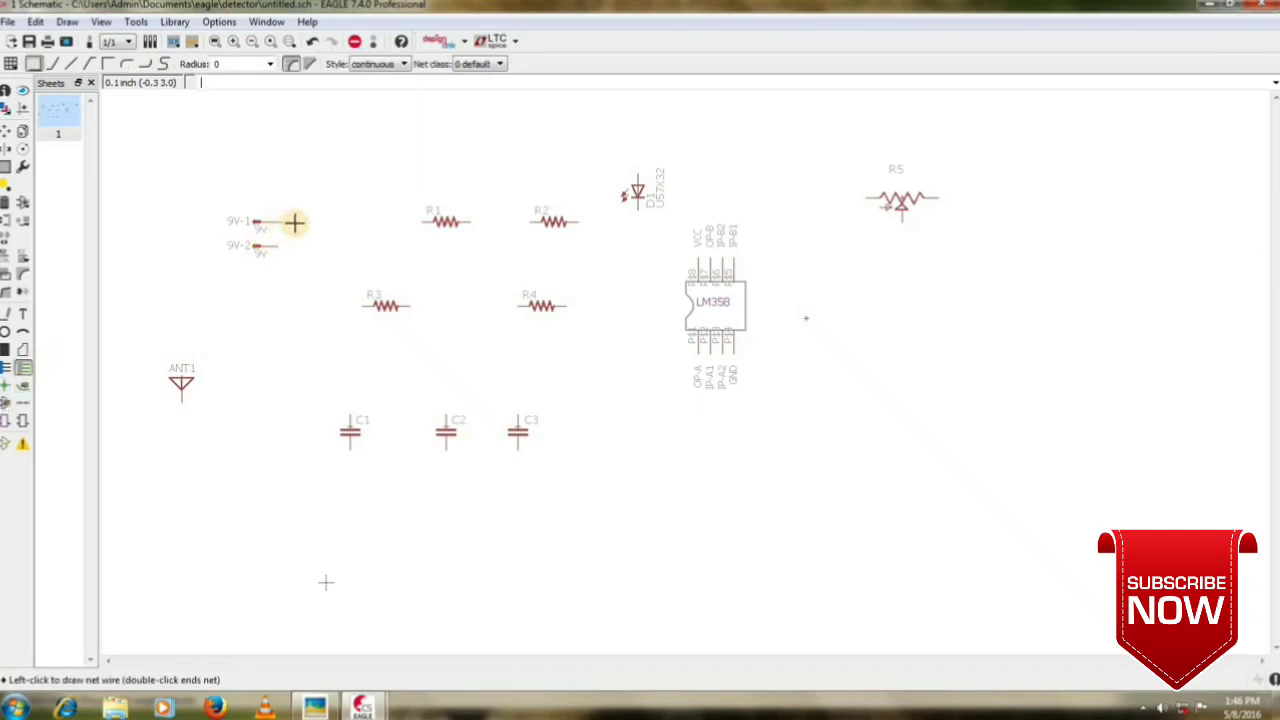
pyautogui.click(295, 222)
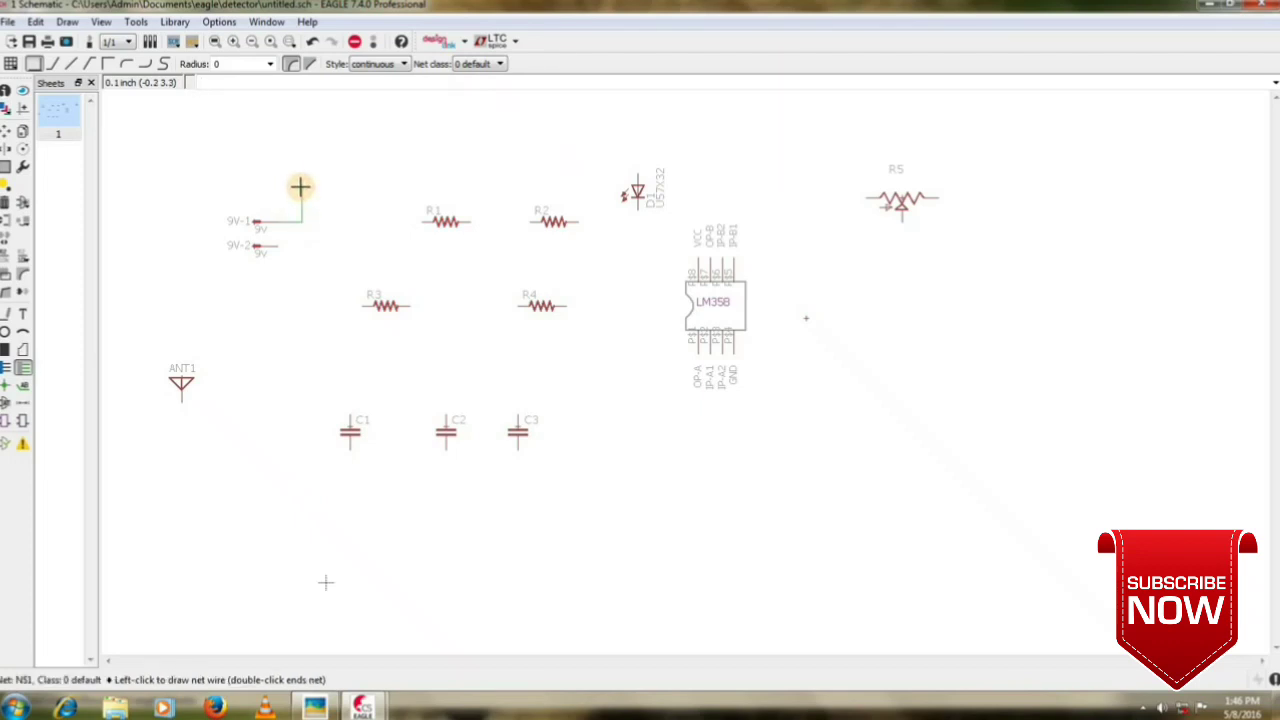
pyautogui.doubleClick(300, 187)
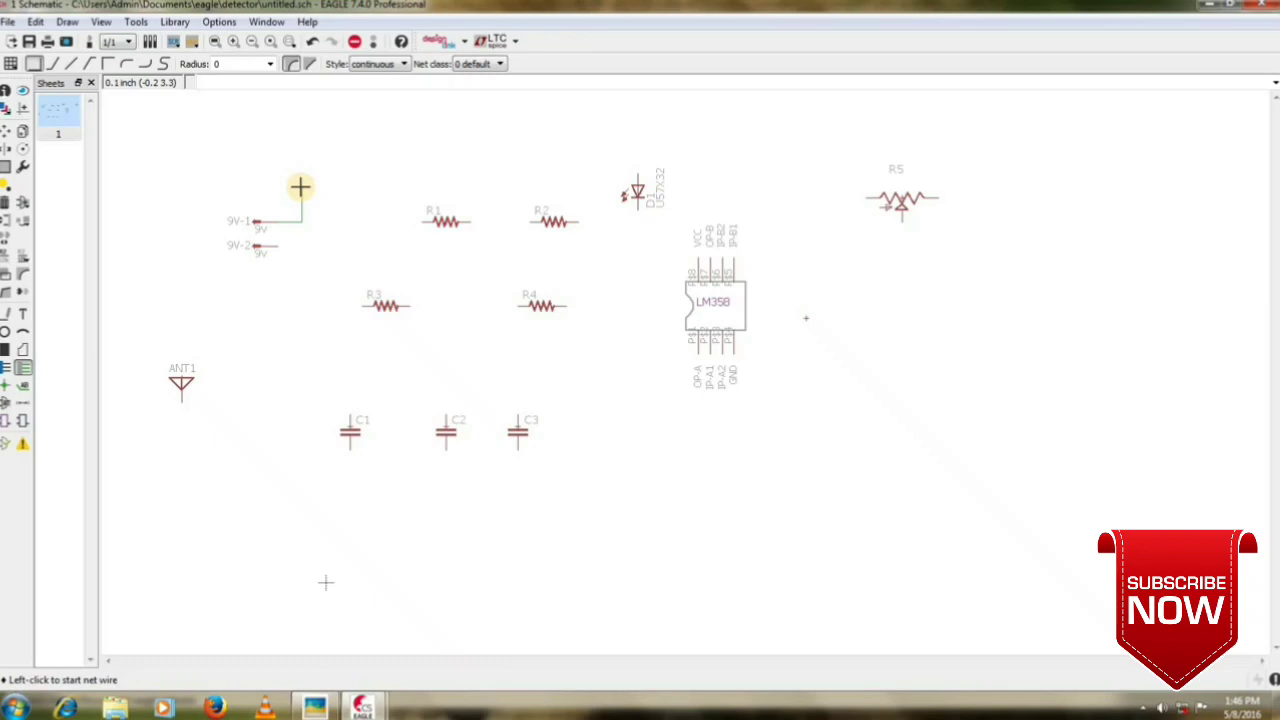
# Attach a cross-reference label, rotated 90 degrees, to the upper end of the net from pin 9V-1.
pyautogui.click(24, 386)
pyautogui.click(301, 182)
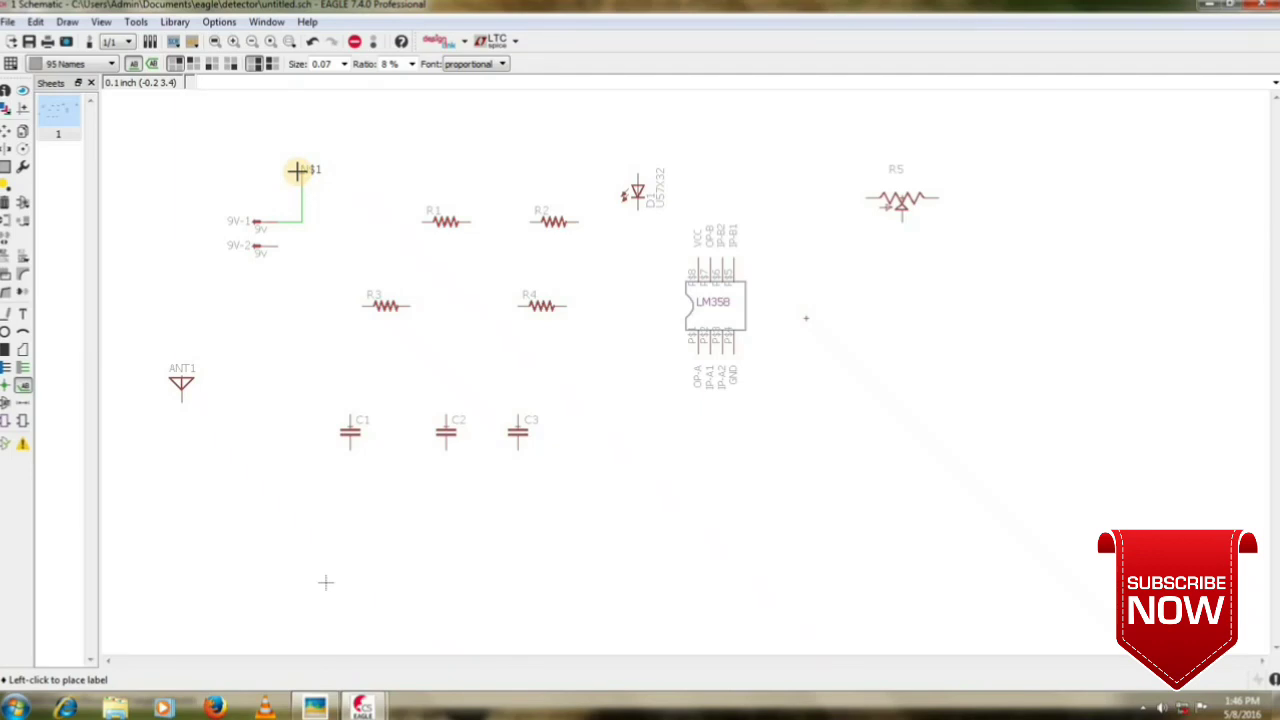
pyautogui.click(151, 64)
pyautogui.click(301, 173)
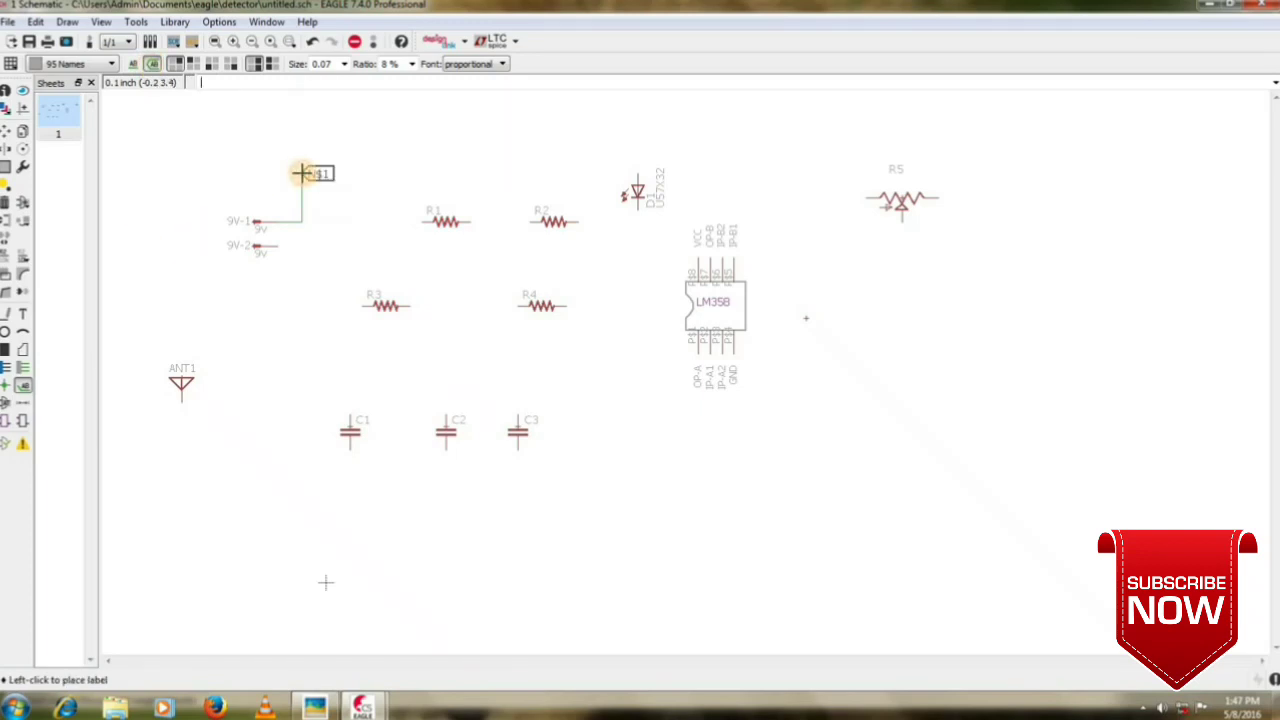
pyautogui.rightClick(301, 174)
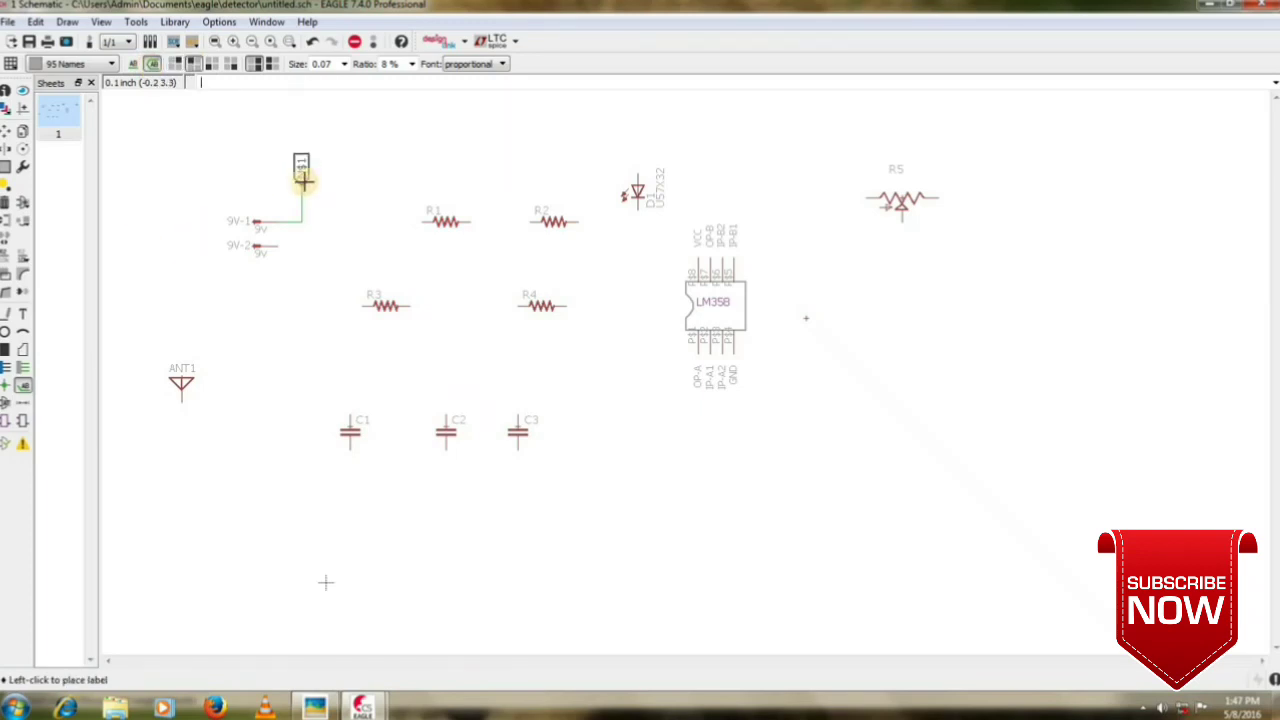
pyautogui.click(301, 182)
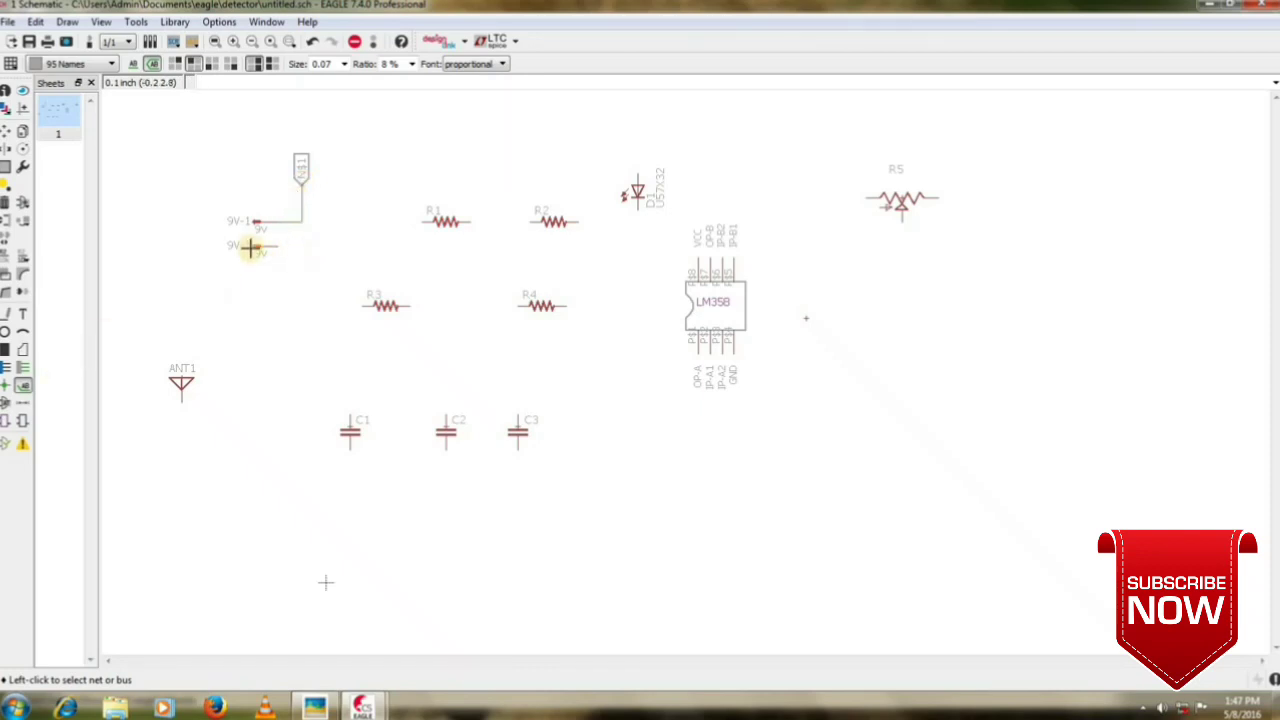
# Draw a net from connector pin 9V-2 that runs a short way right and ends below the connector.
pyautogui.click(22, 367)
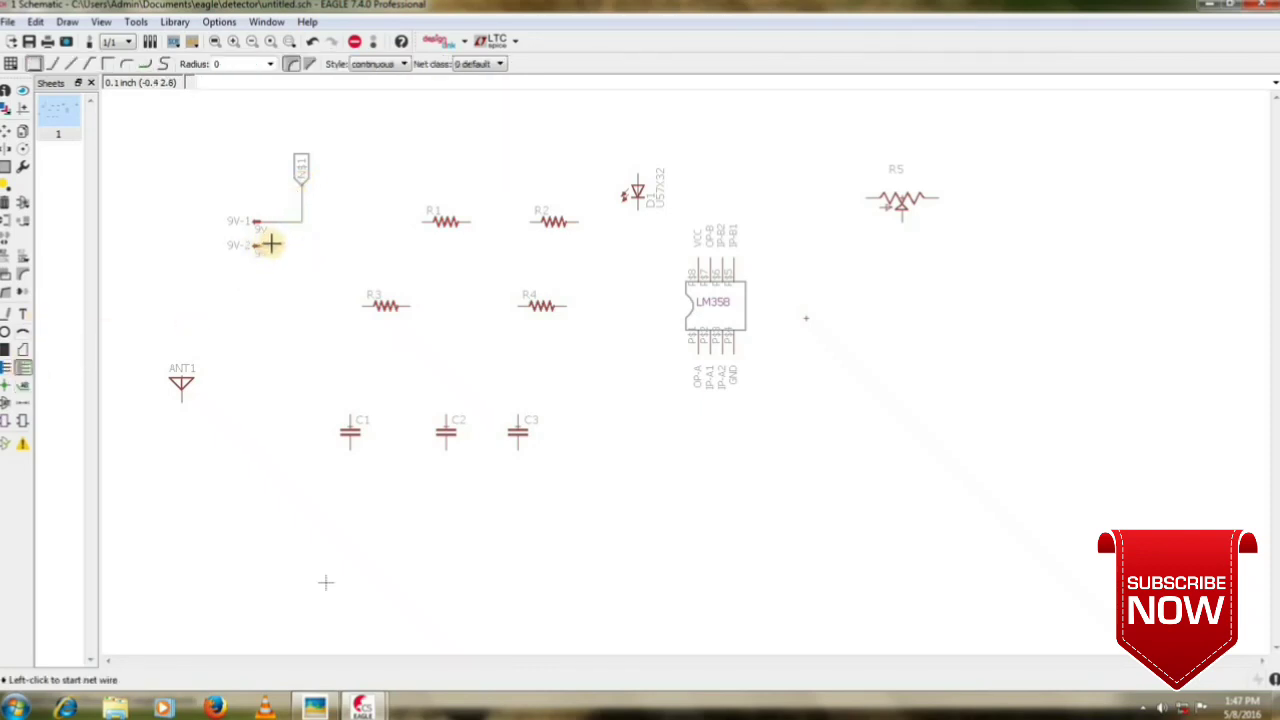
pyautogui.click(272, 246)
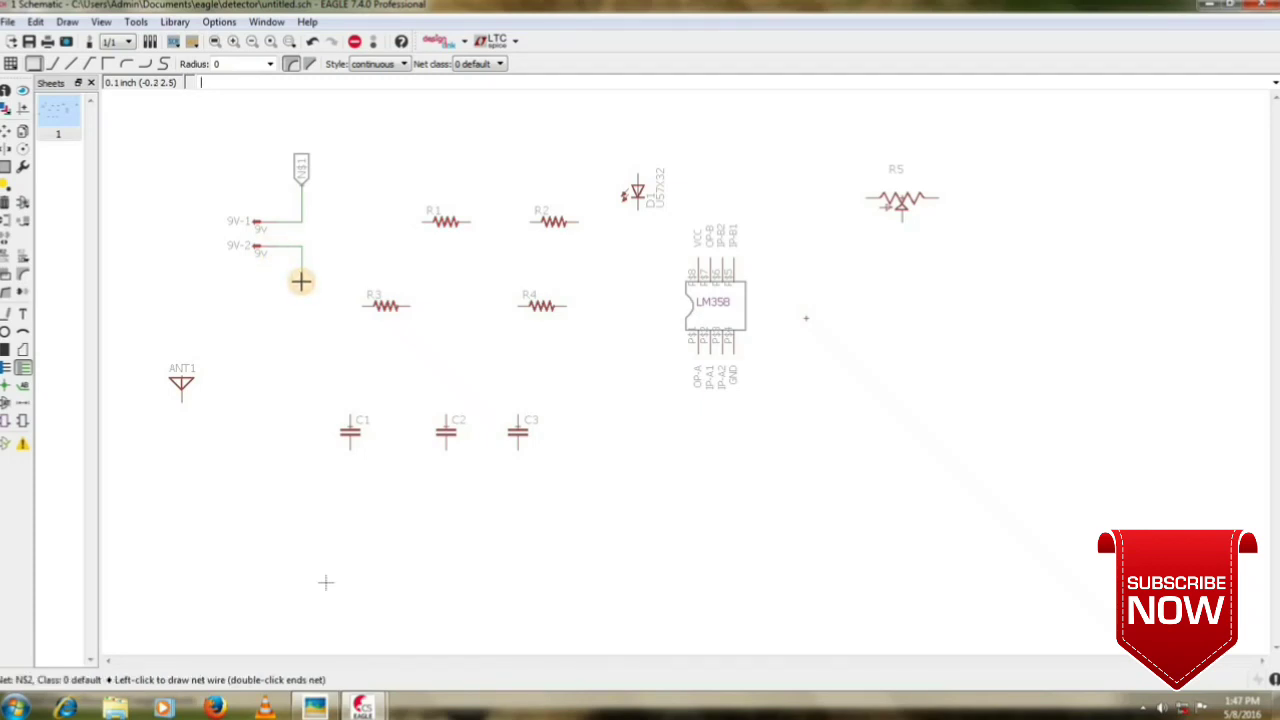
pyautogui.doubleClick(301, 281)
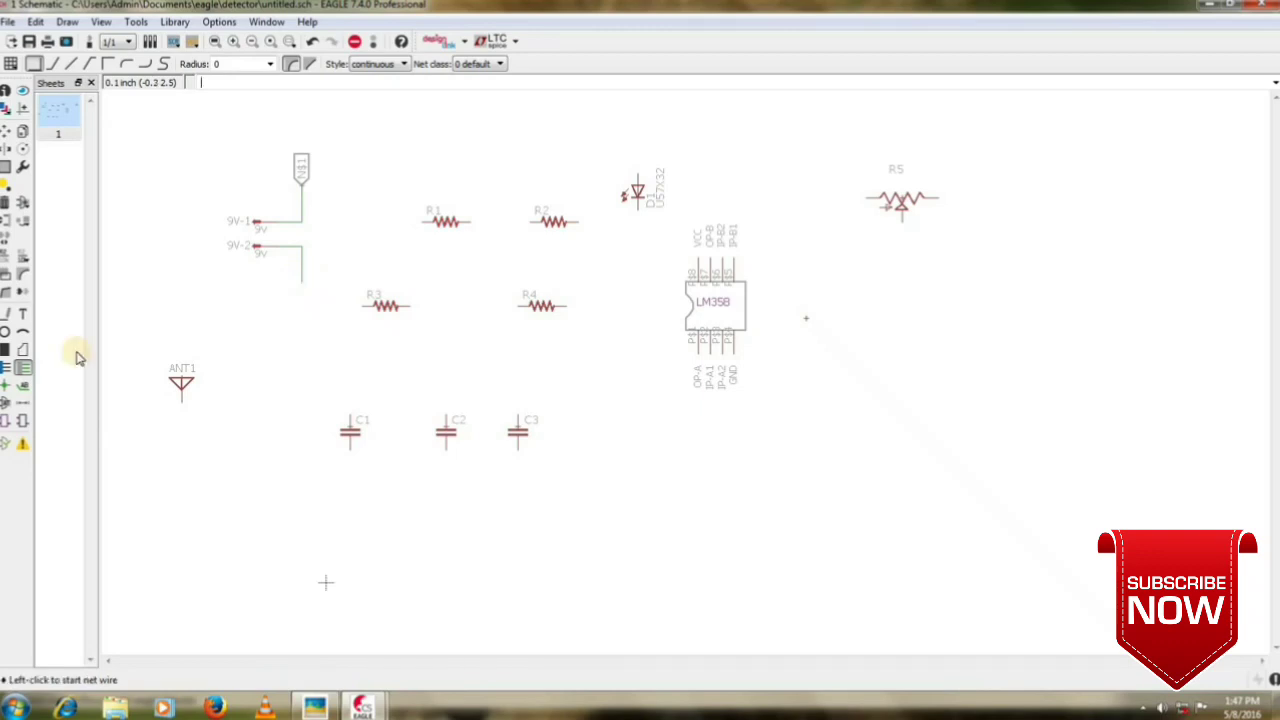
# Attach a cross-reference label, rotated 270 degrees, to the lower end of the net from pin 9V-2.
pyautogui.click(22, 385)
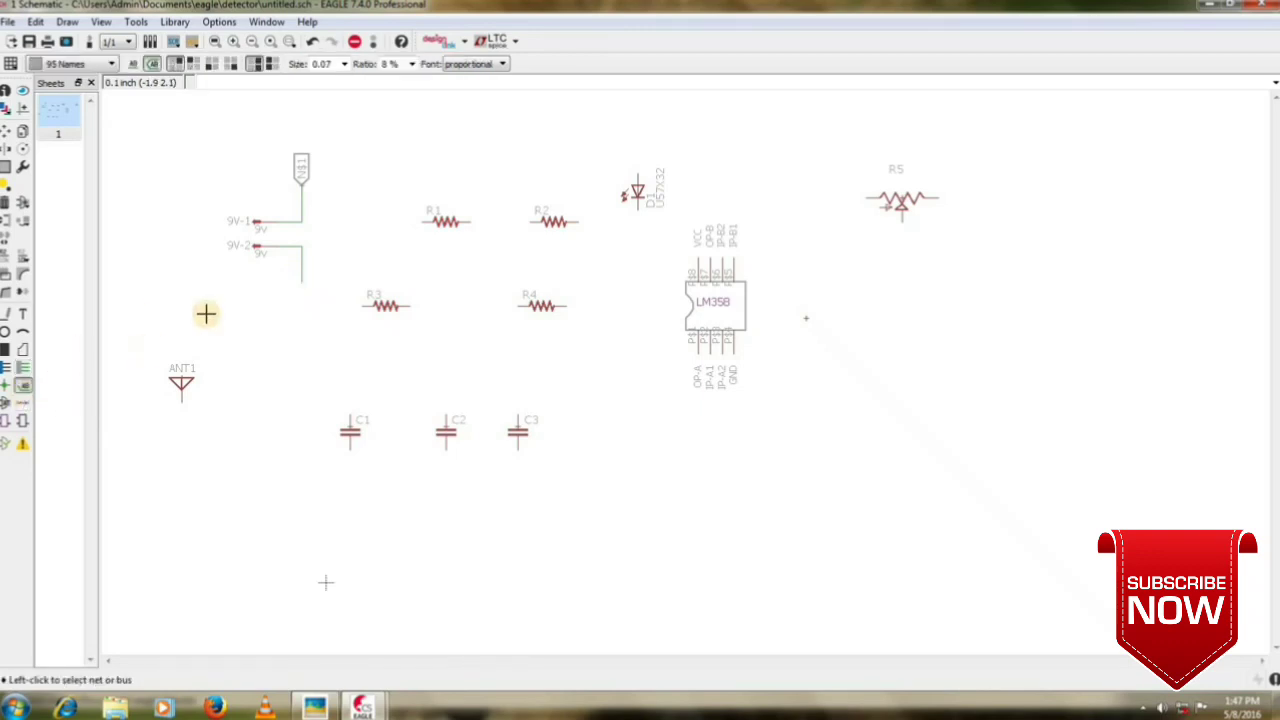
pyautogui.click(302, 288)
pyautogui.rightClick(300, 290)
pyautogui.rightClick(299, 293)
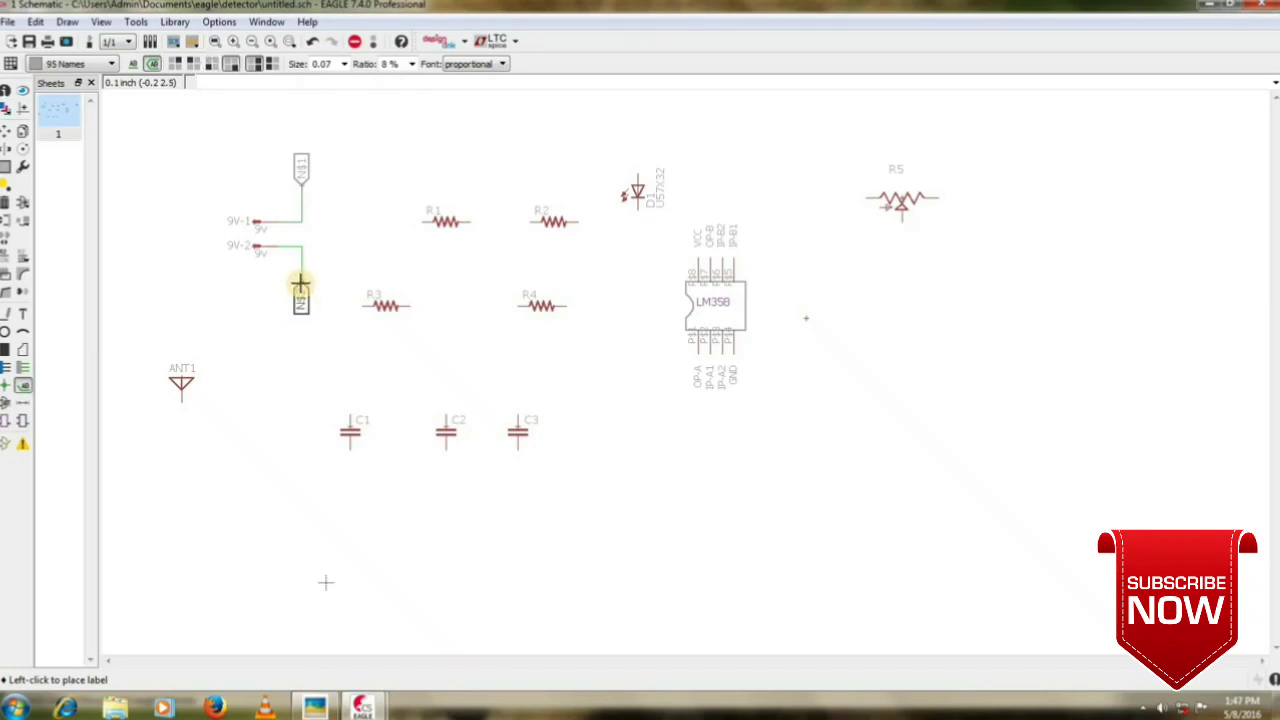
pyautogui.click(300, 285)
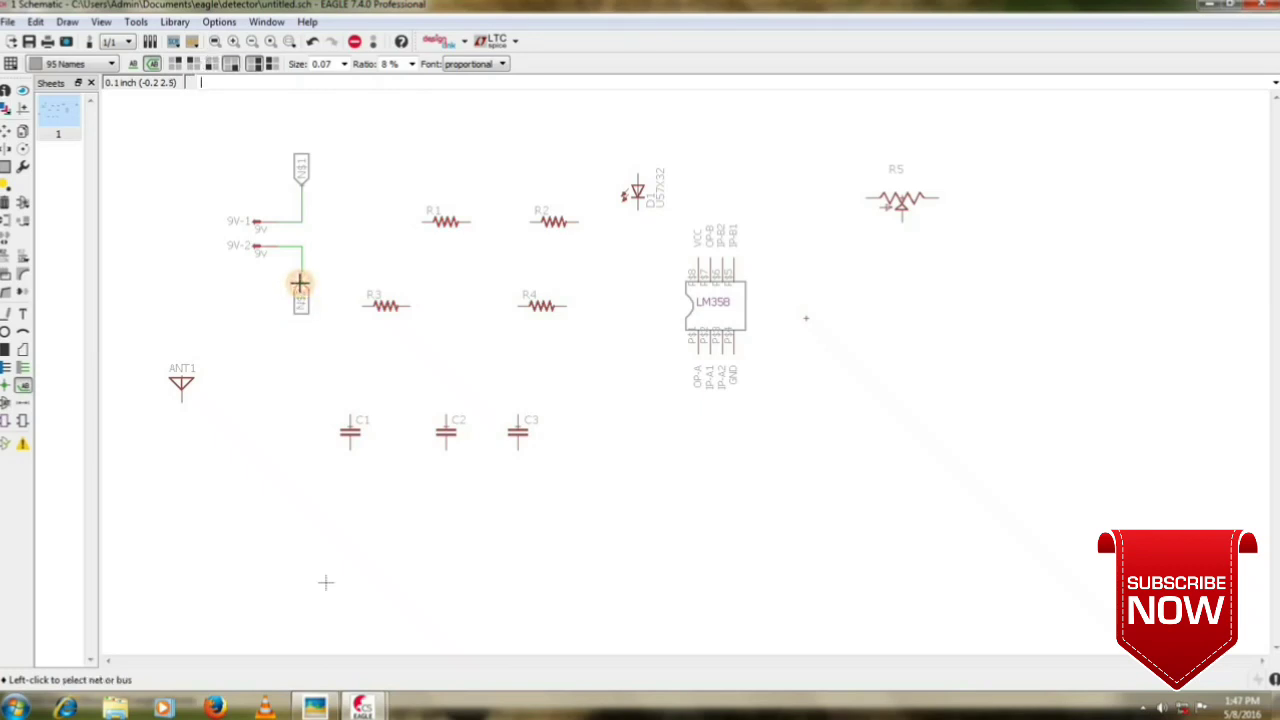
# Rename the net on connector pin 9V-1 as 9V and the net on pin 9V-2 as GND.
pyautogui.click(6, 257)
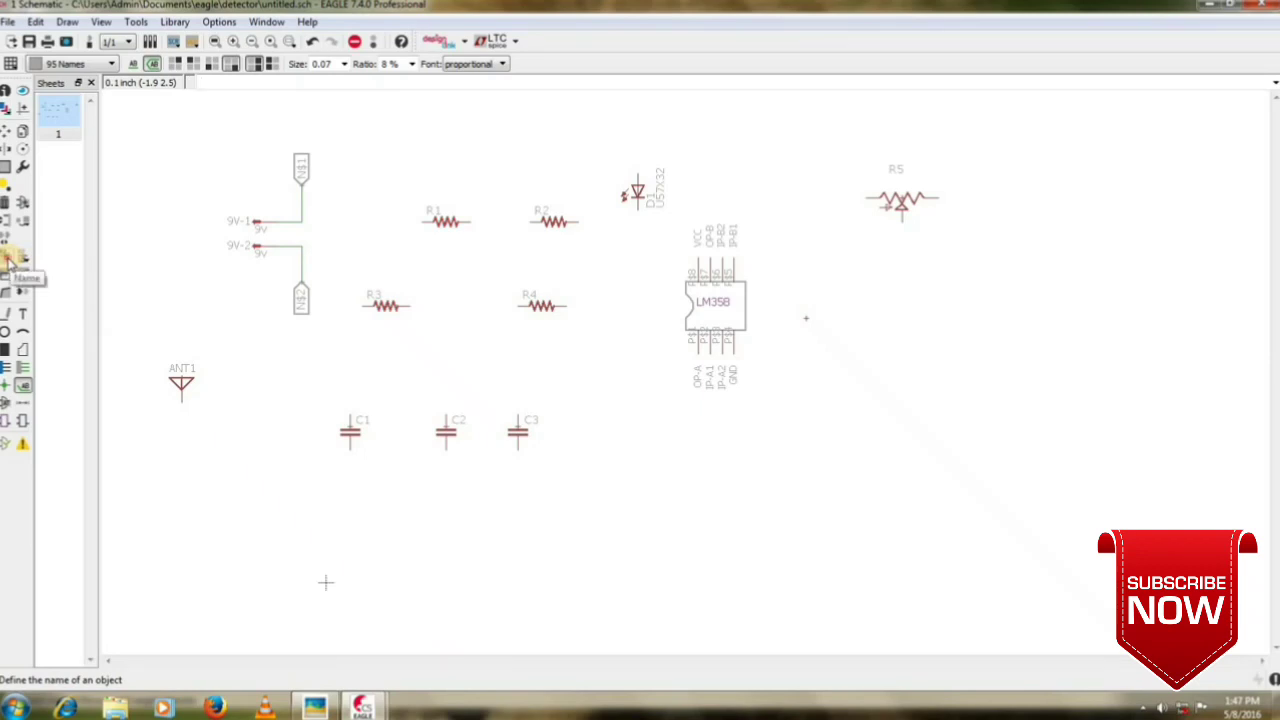
pyautogui.click(303, 172)
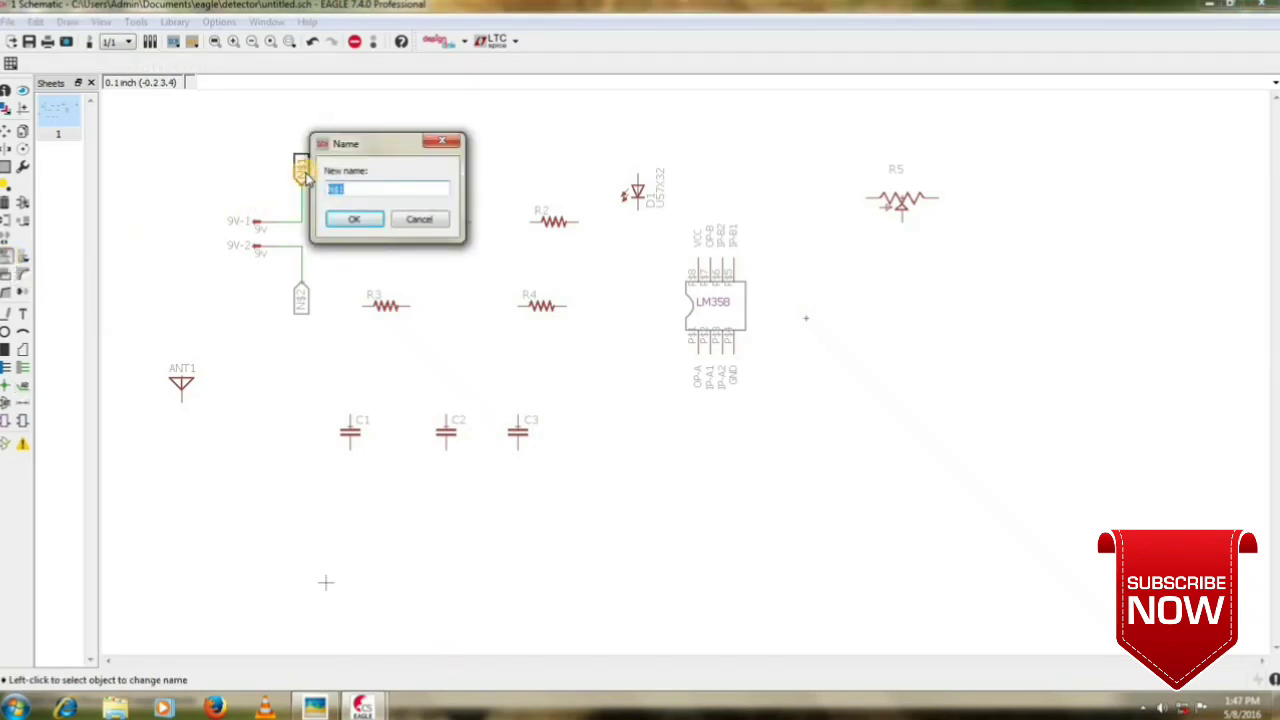
pyautogui.write('9V')
pyautogui.press('Return')
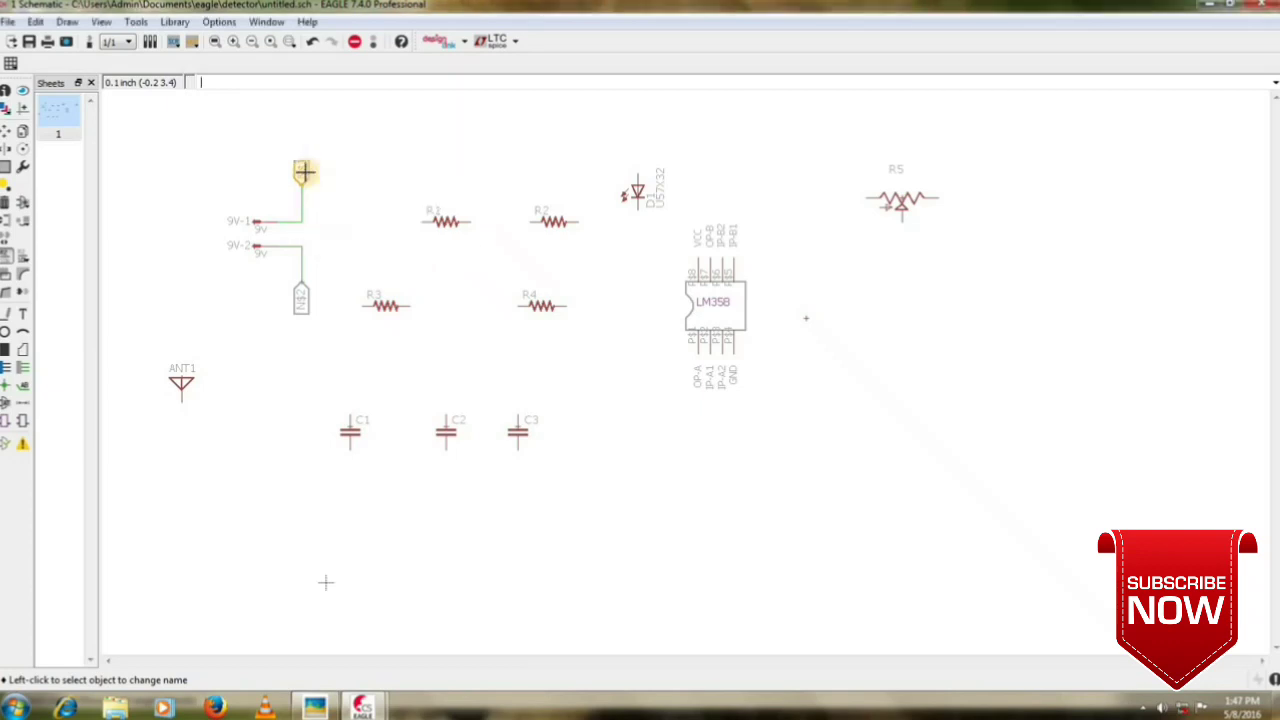
pyautogui.click(301, 300)
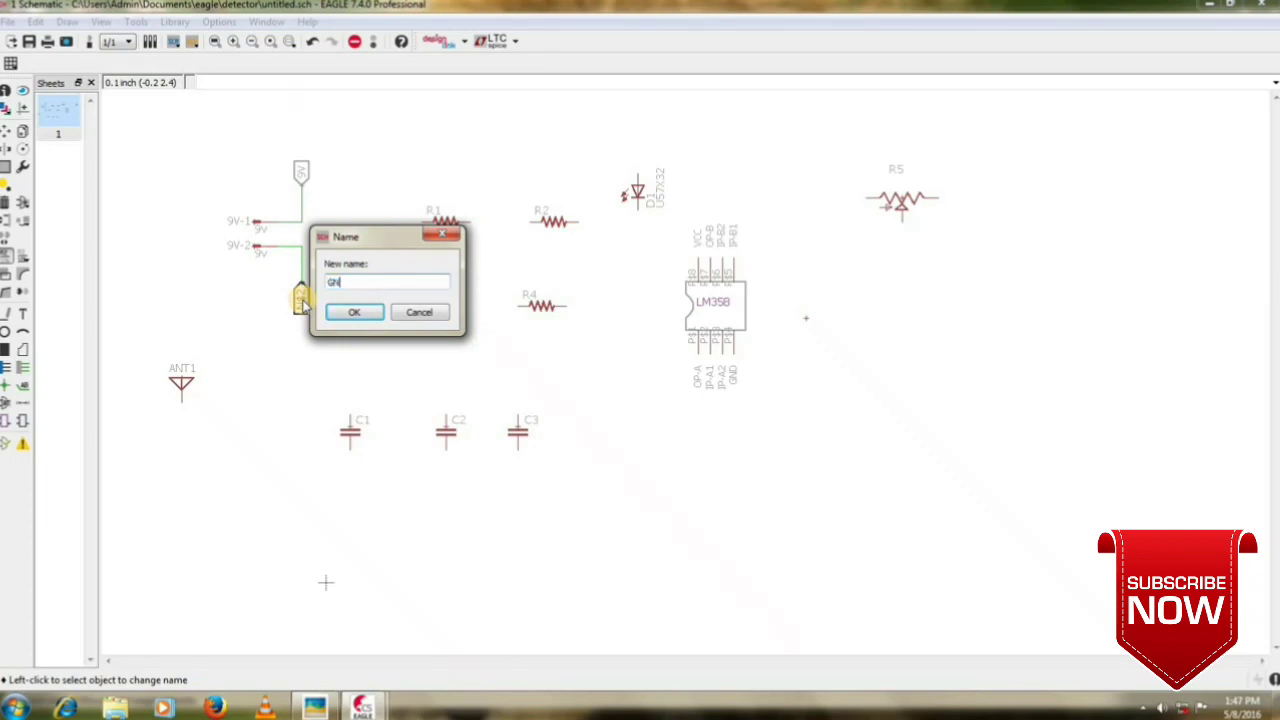
pyautogui.write('GND')
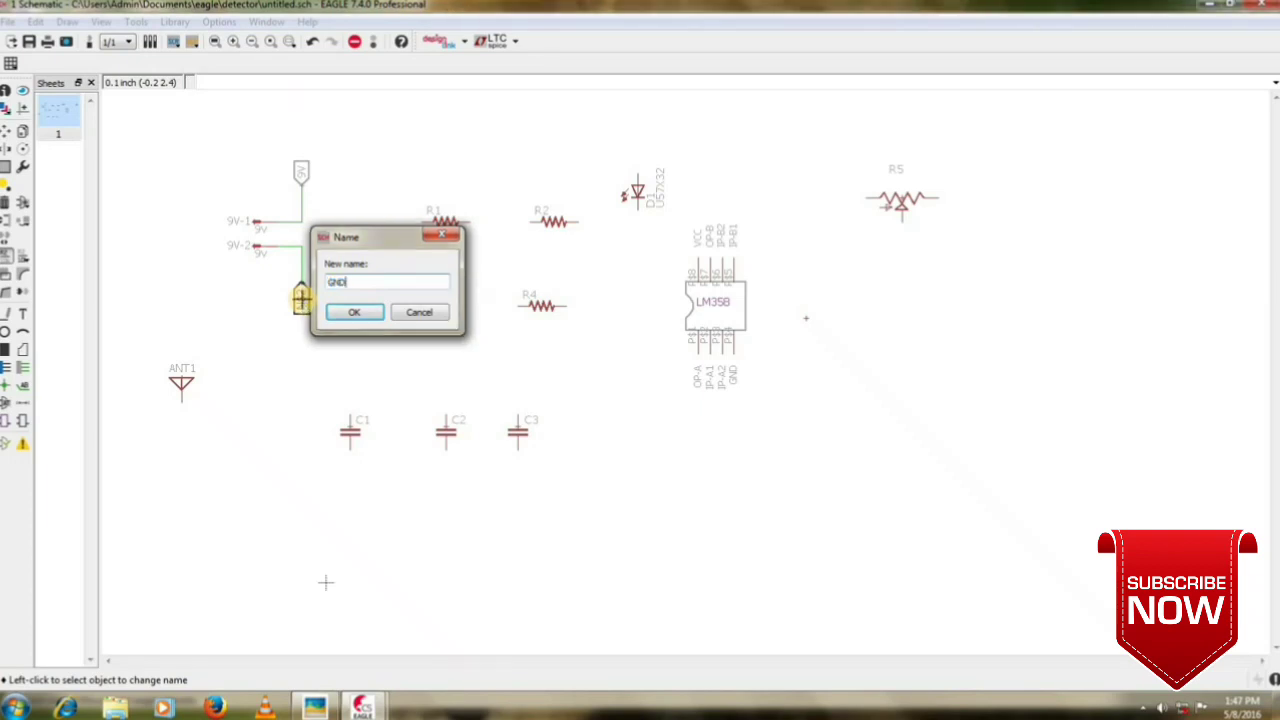
pyautogui.press('Return')
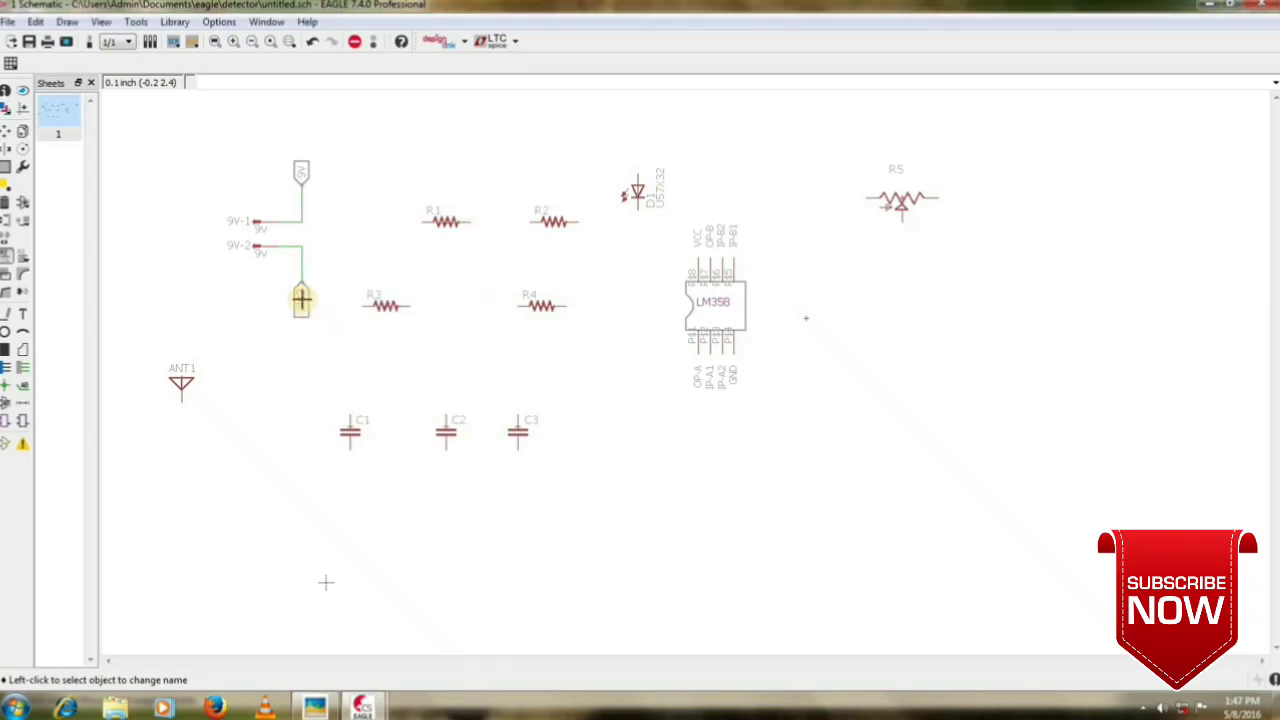
# Draw a net straight up from the LM358's VCC pin, ending above the chip.
pyautogui.click(24, 369)
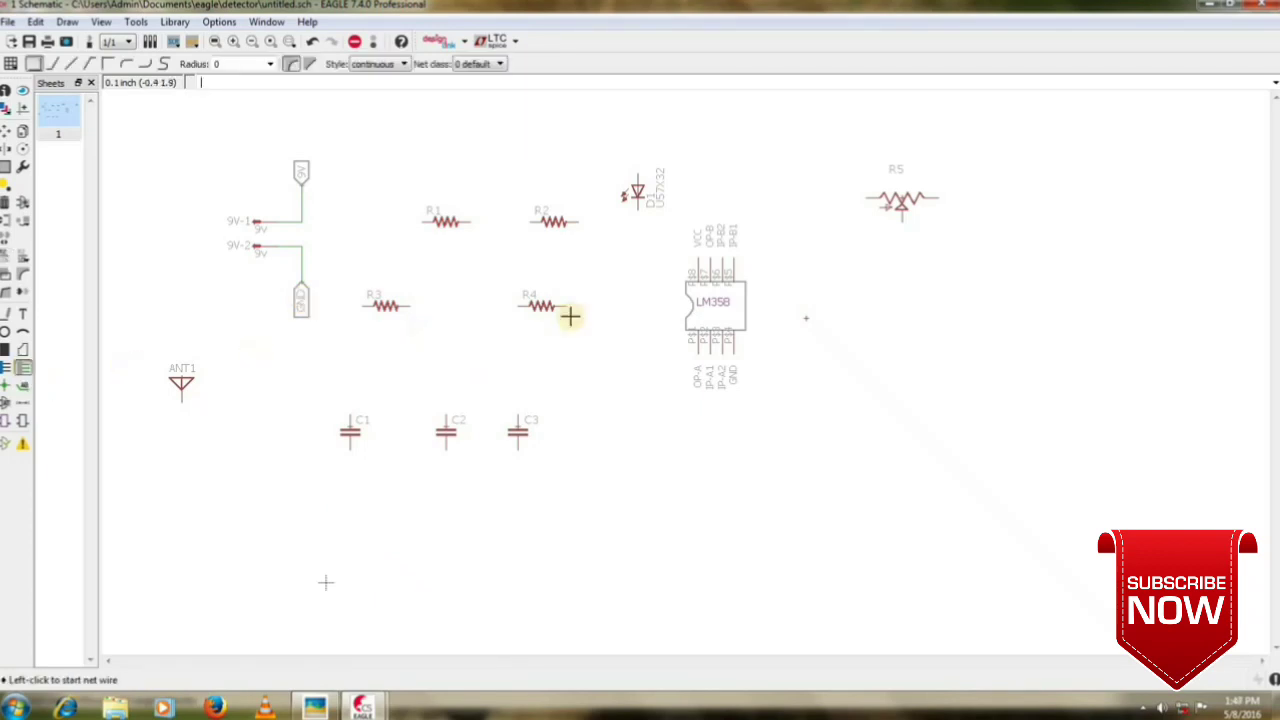
pyautogui.click(697, 277)
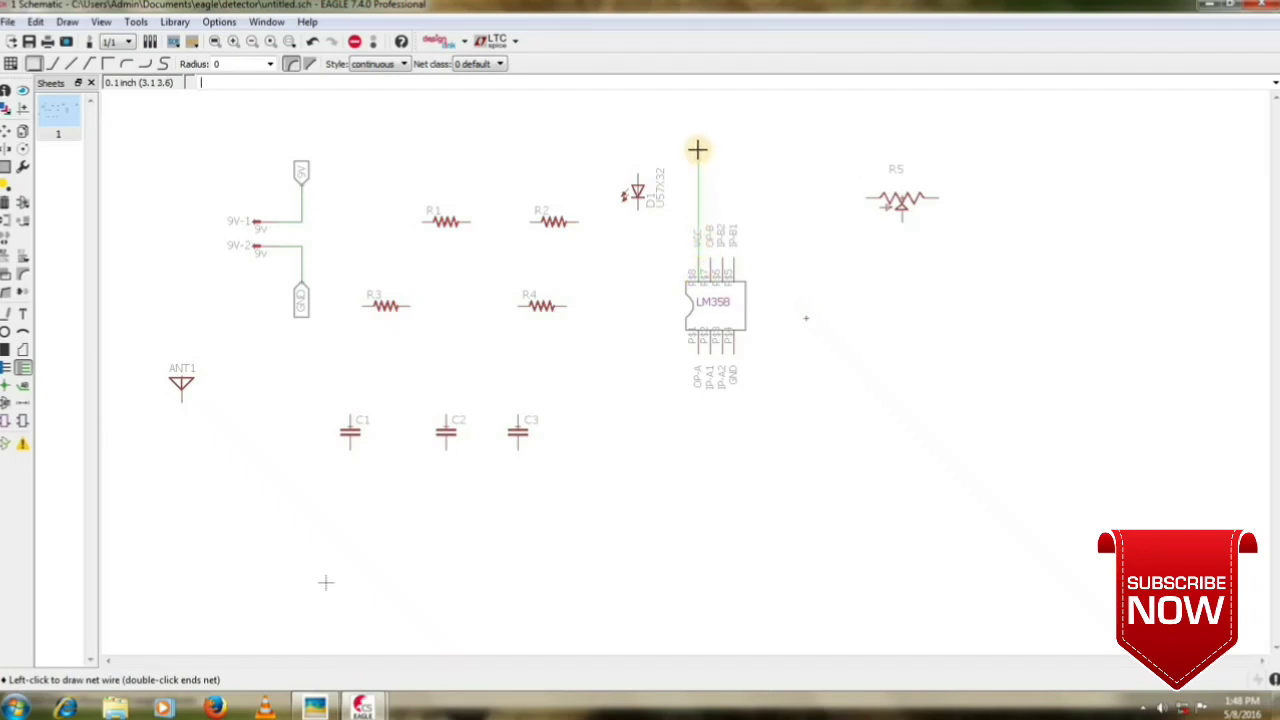
pyautogui.click(697, 150)
pyautogui.click(697, 150)
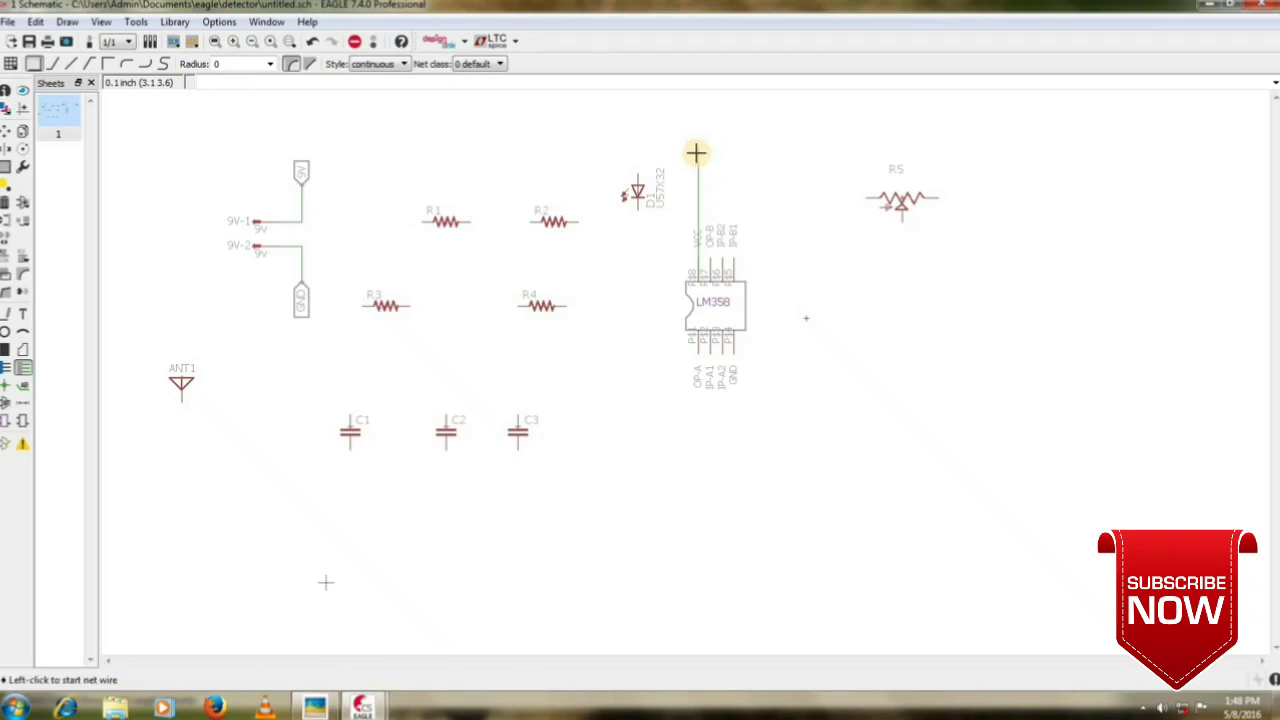
# Attach a cross-reference label, rotated 90 degrees, to the upper end of the LM358's VCC net.
pyautogui.click(24, 385)
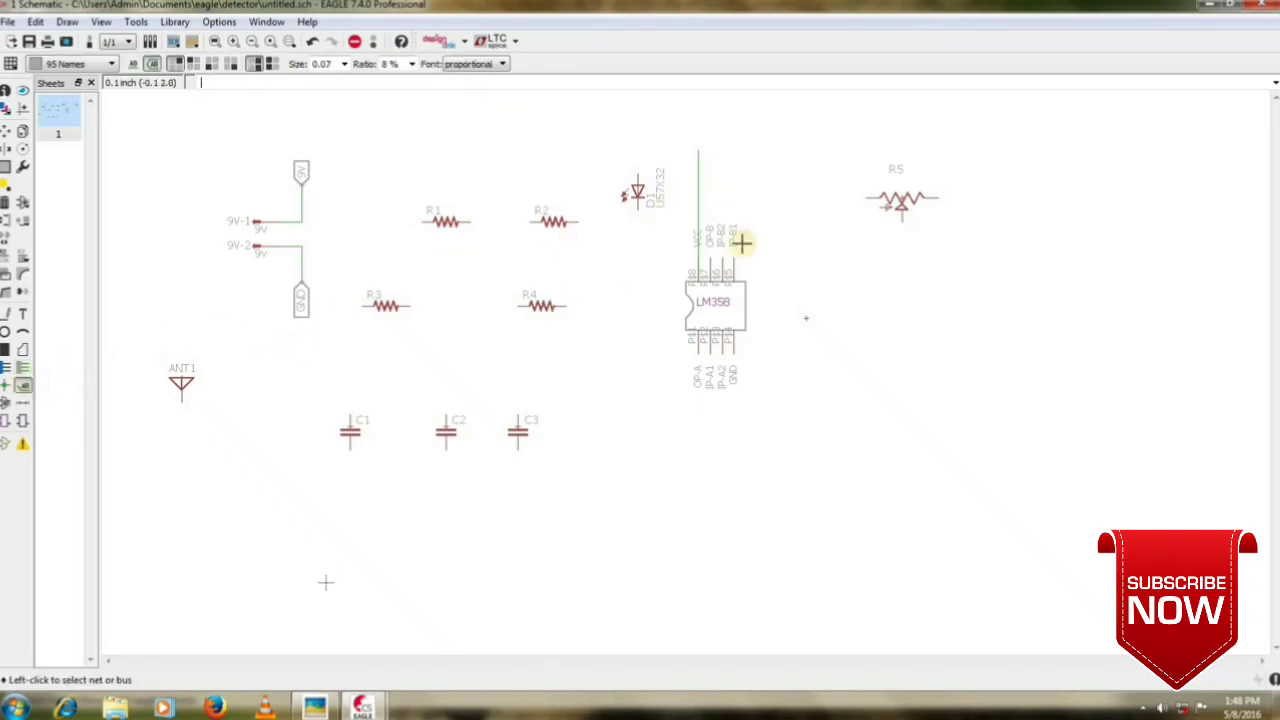
pyautogui.click(700, 148)
pyautogui.rightClick(697, 138)
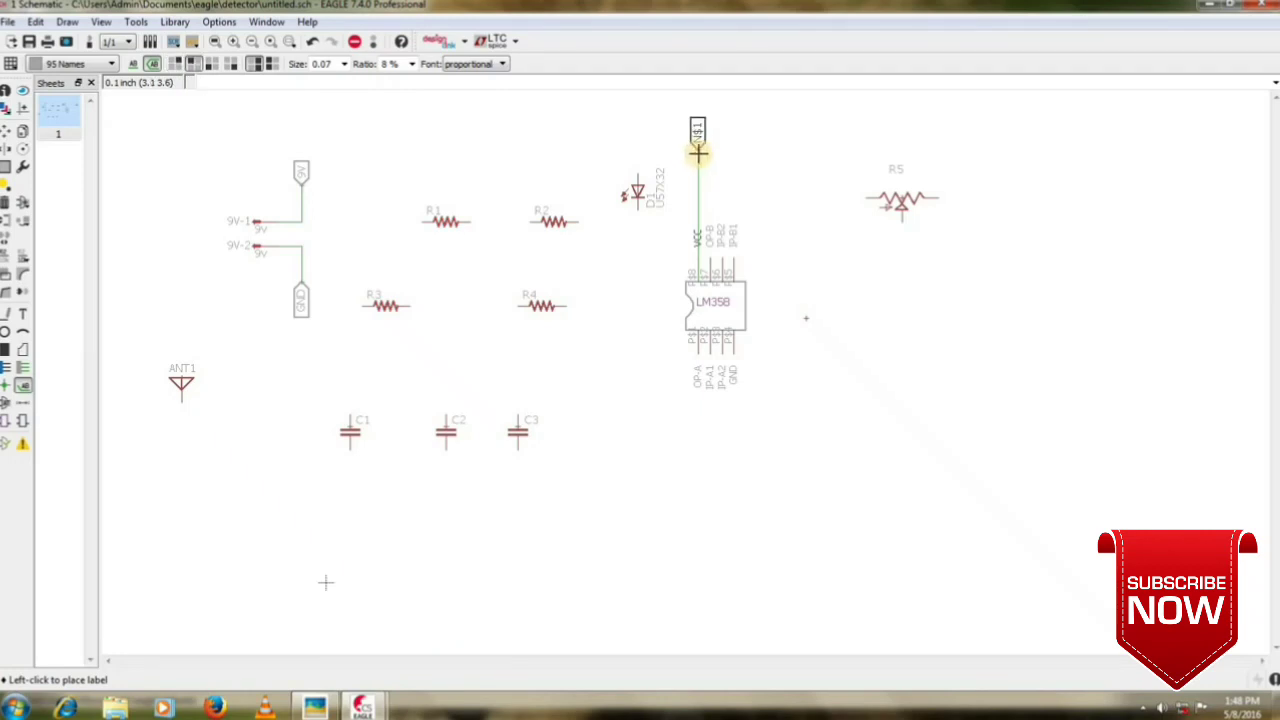
pyautogui.click(697, 150)
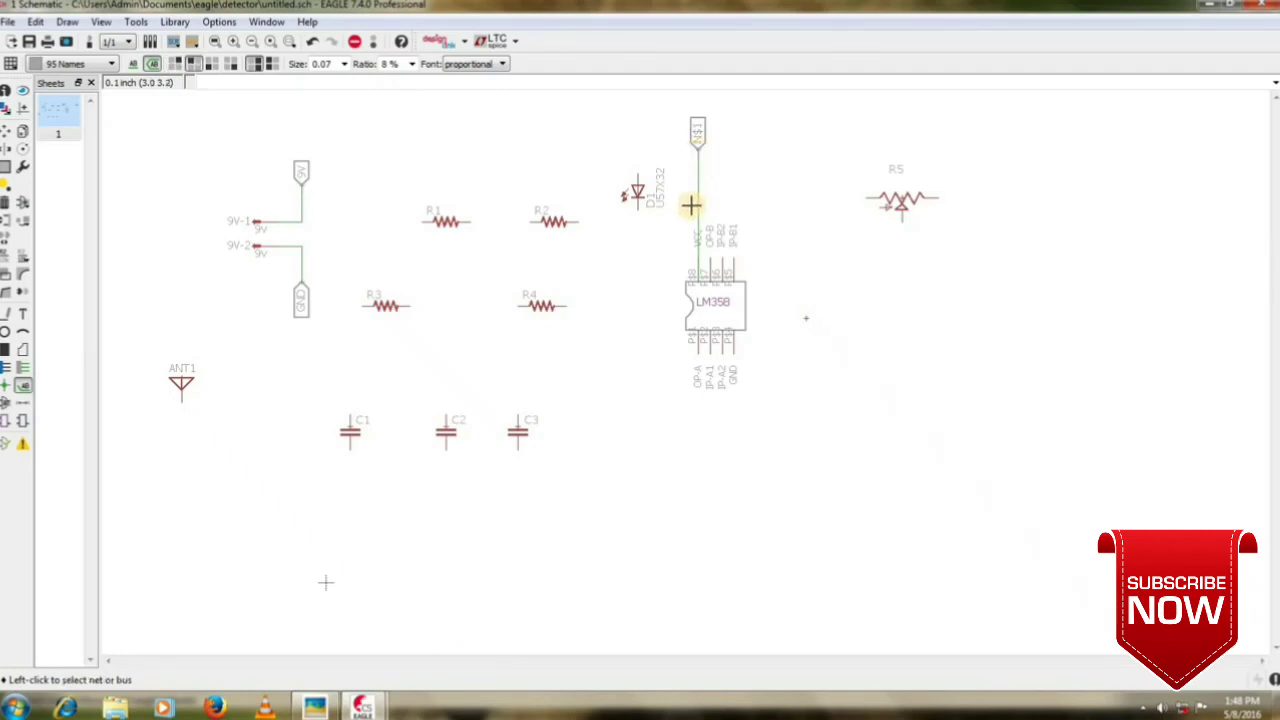
# Rename the LM358's VCC net as 9V and connect it to the existing 9V net.
pyautogui.click(22, 253)
pyautogui.click(5, 253)
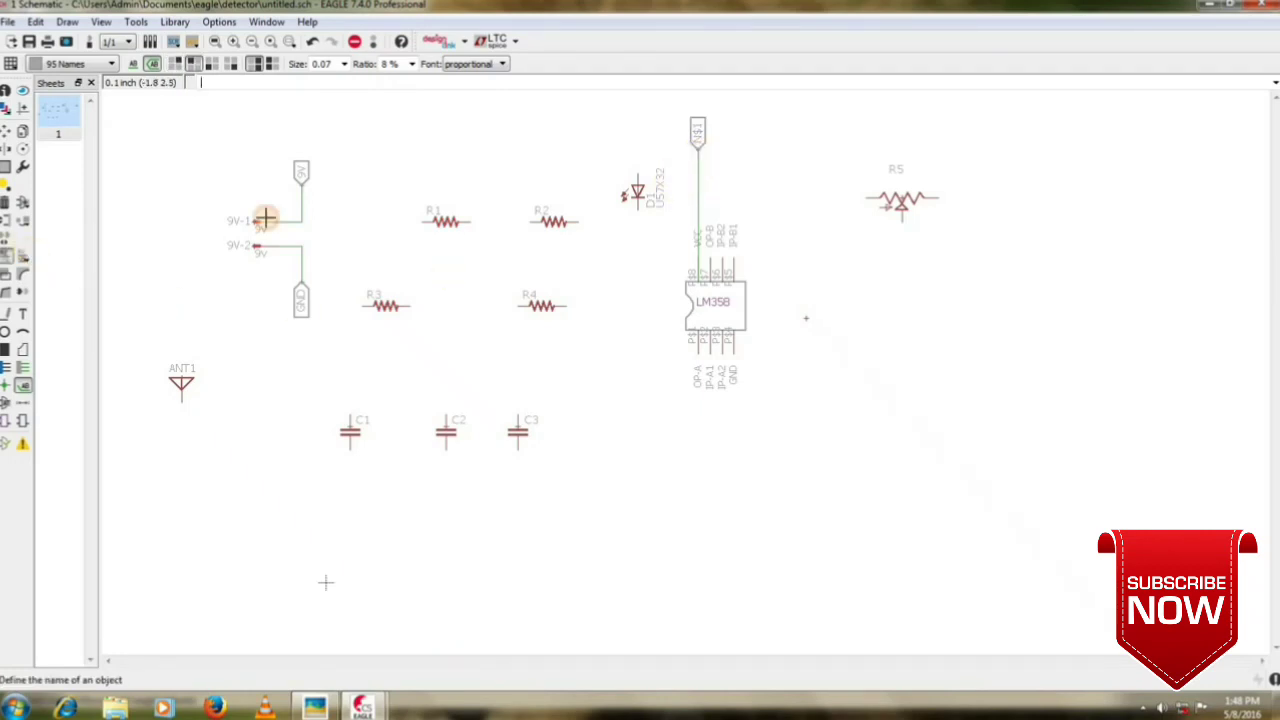
pyautogui.click(694, 130)
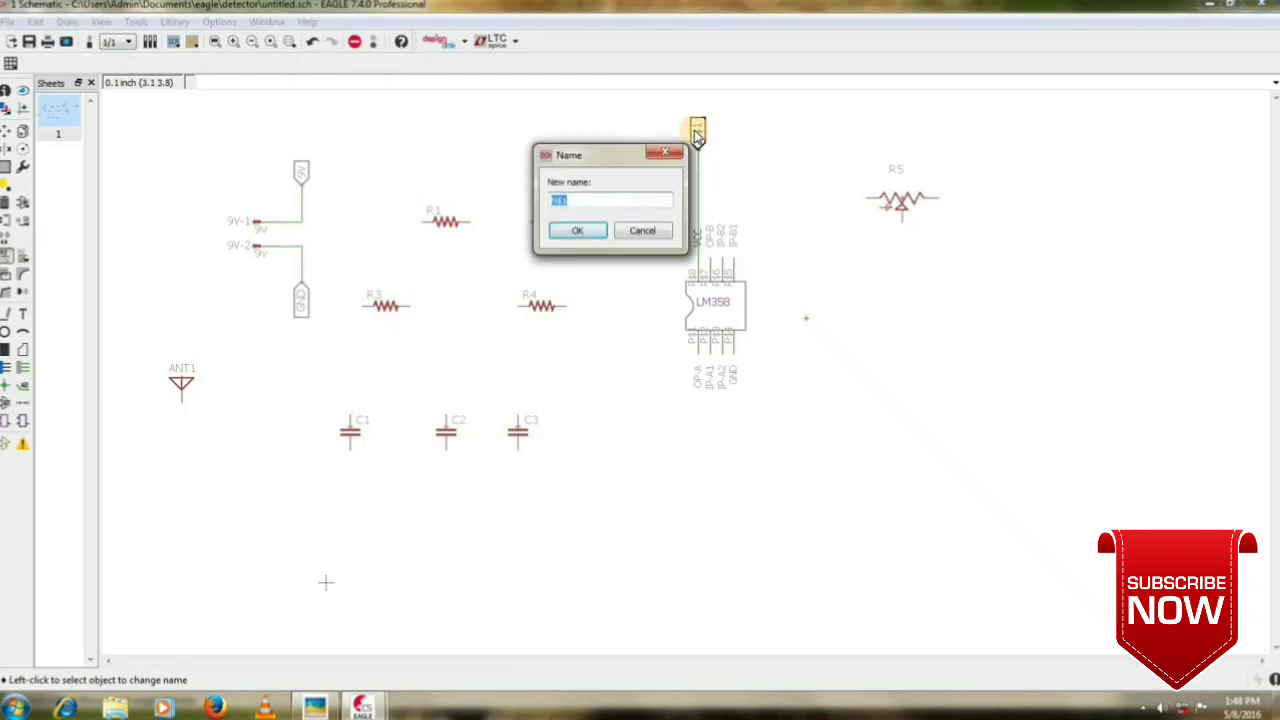
pyautogui.write('9V')
pyautogui.press('Return')
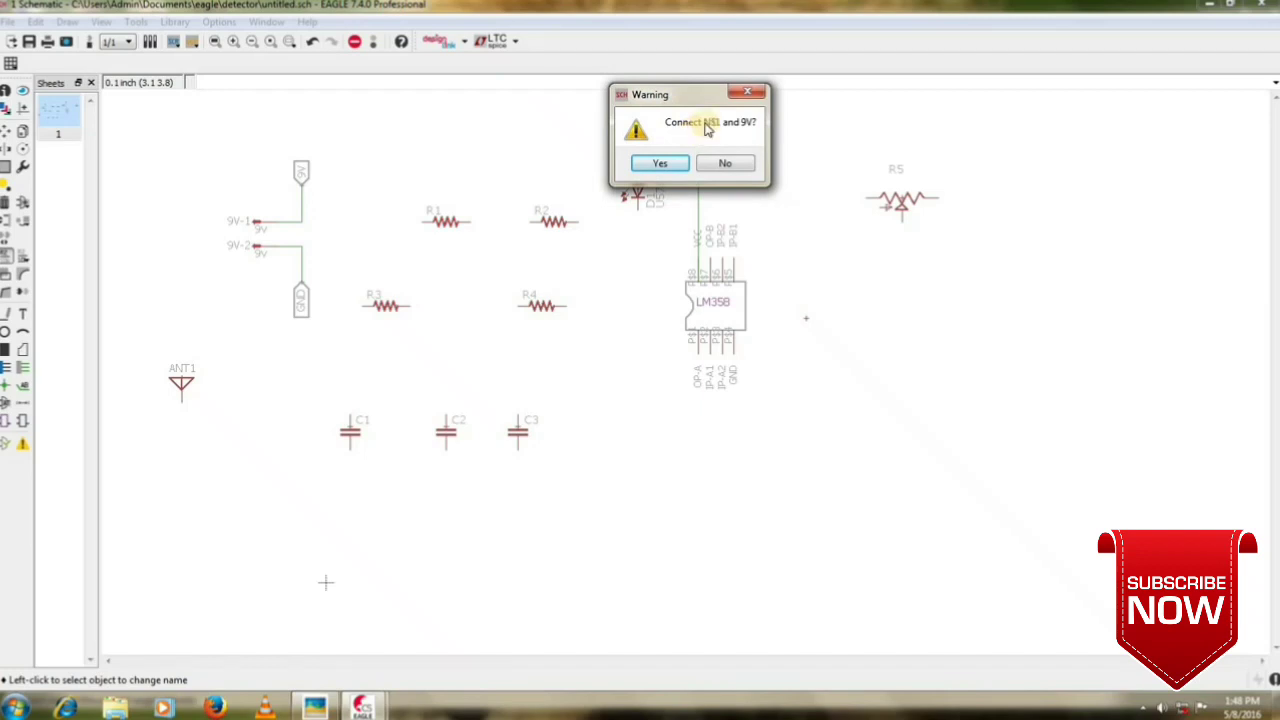
pyautogui.click(661, 163)
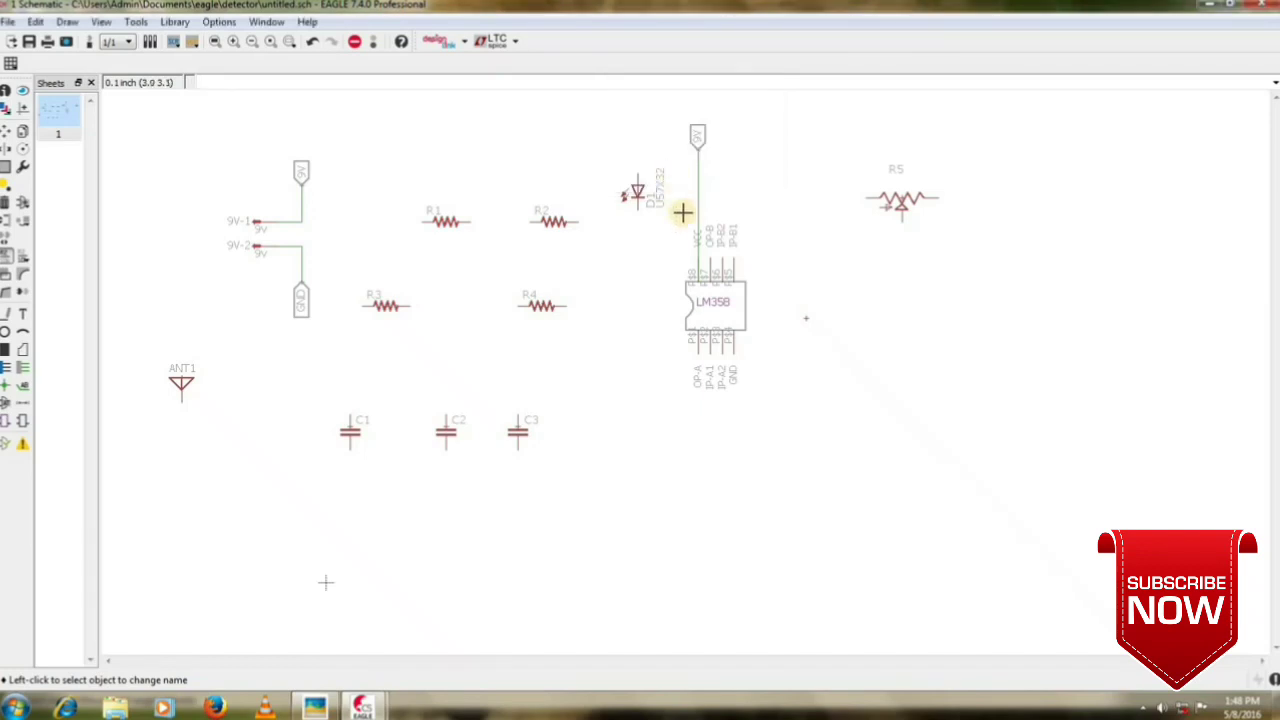
# Draw a net straight down from the LM358's GND pin, ending well below the chip.
pyautogui.click(22, 367)
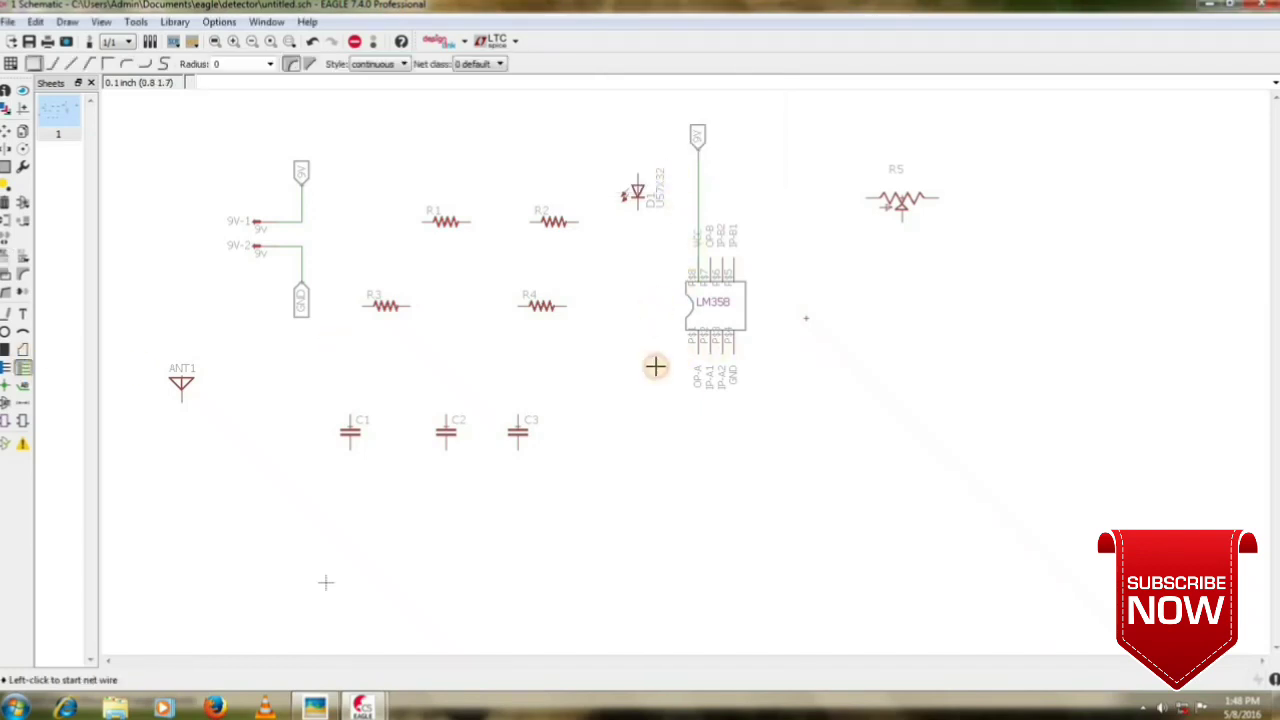
pyautogui.click(733, 332)
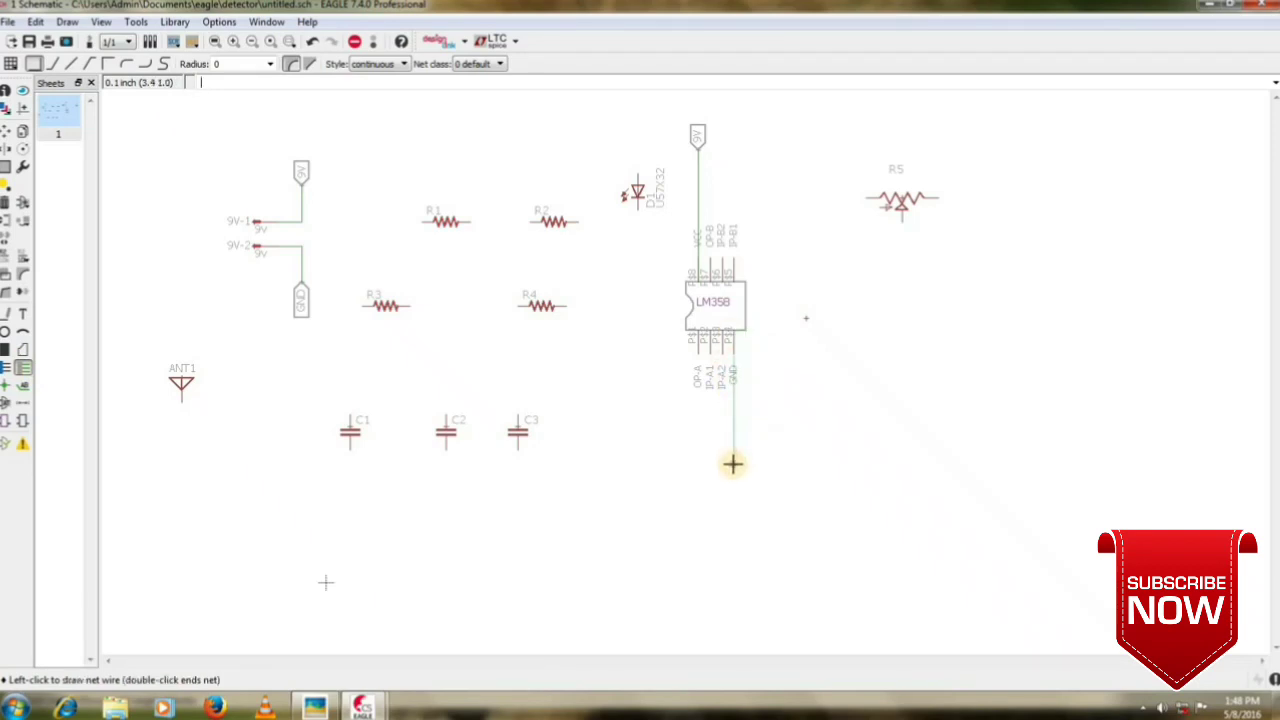
pyautogui.click(733, 463)
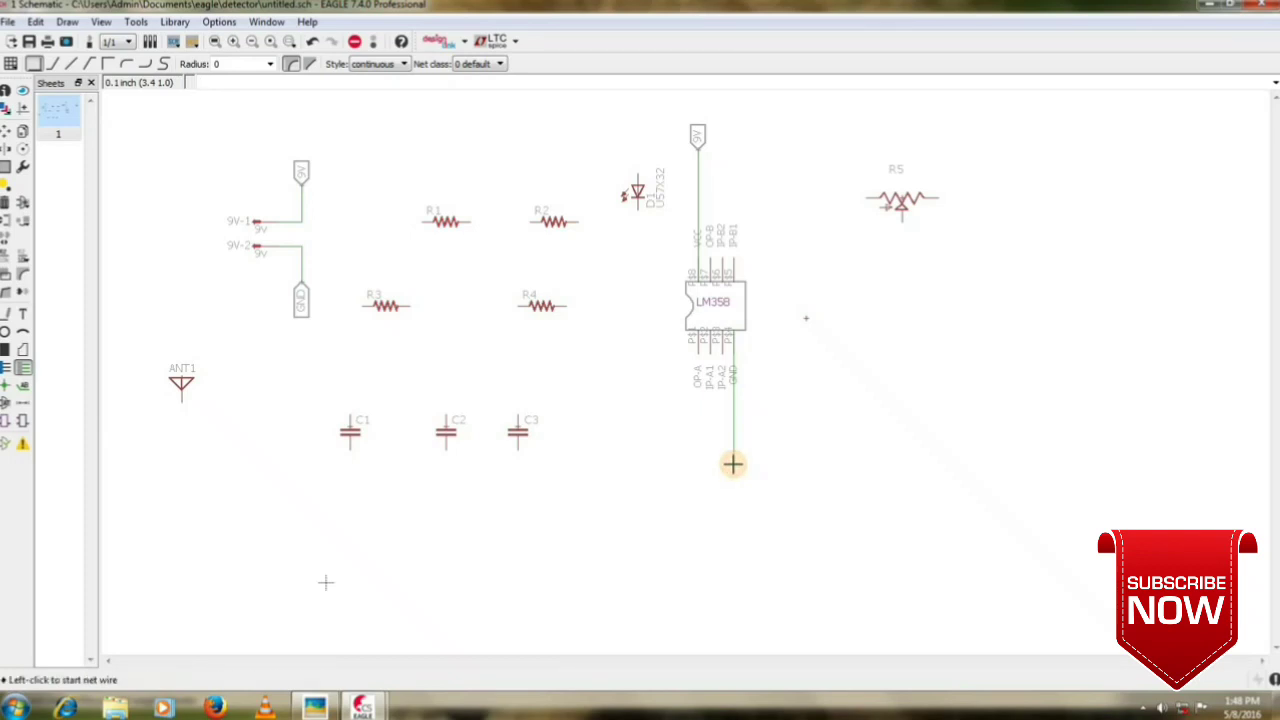
# Attach a cross-reference label, rotated 270 degrees, to the lower end of the LM358's GND net.
pyautogui.click(23, 393)
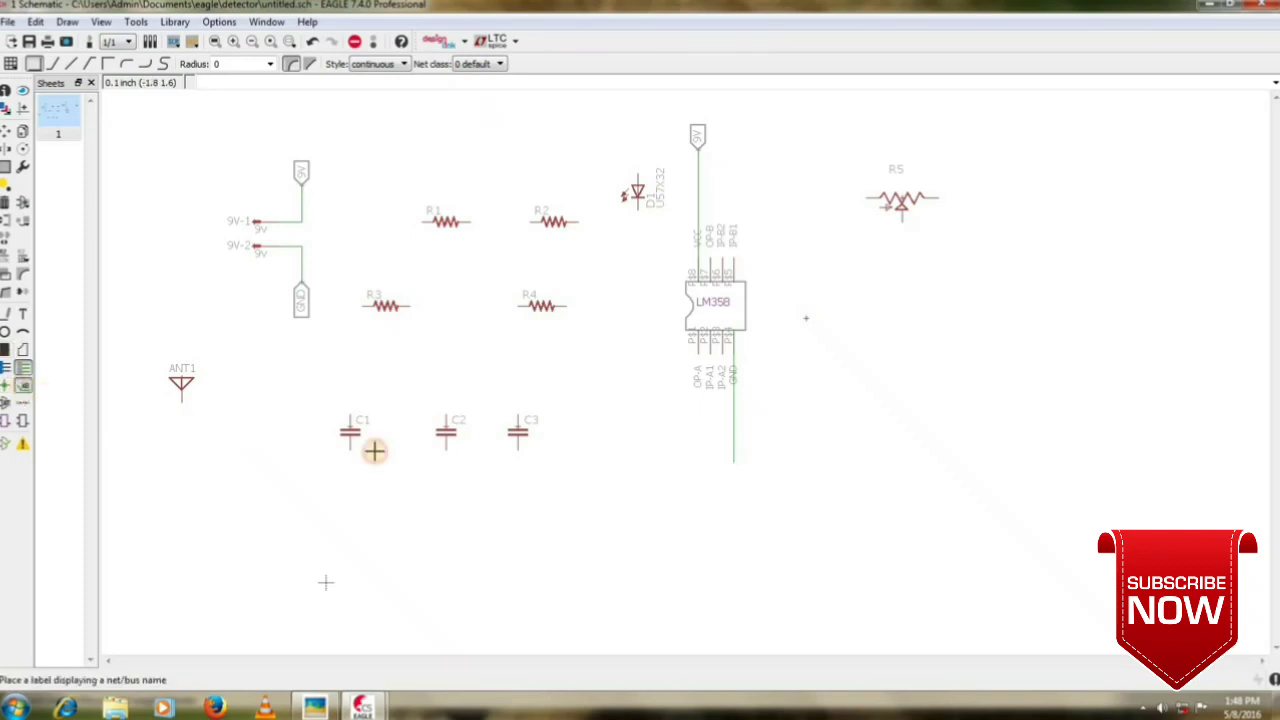
pyautogui.click(735, 469)
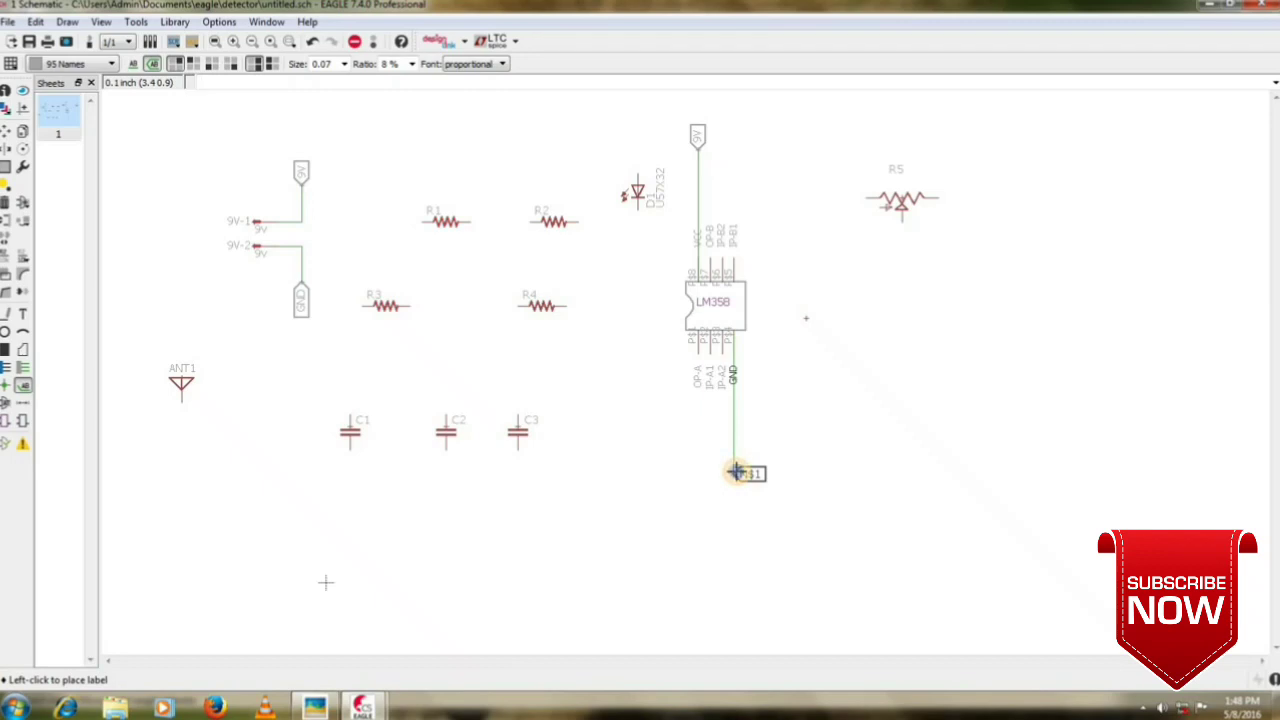
pyautogui.rightClick(735, 472)
pyautogui.rightClick(734, 469)
pyautogui.rightClick(734, 468)
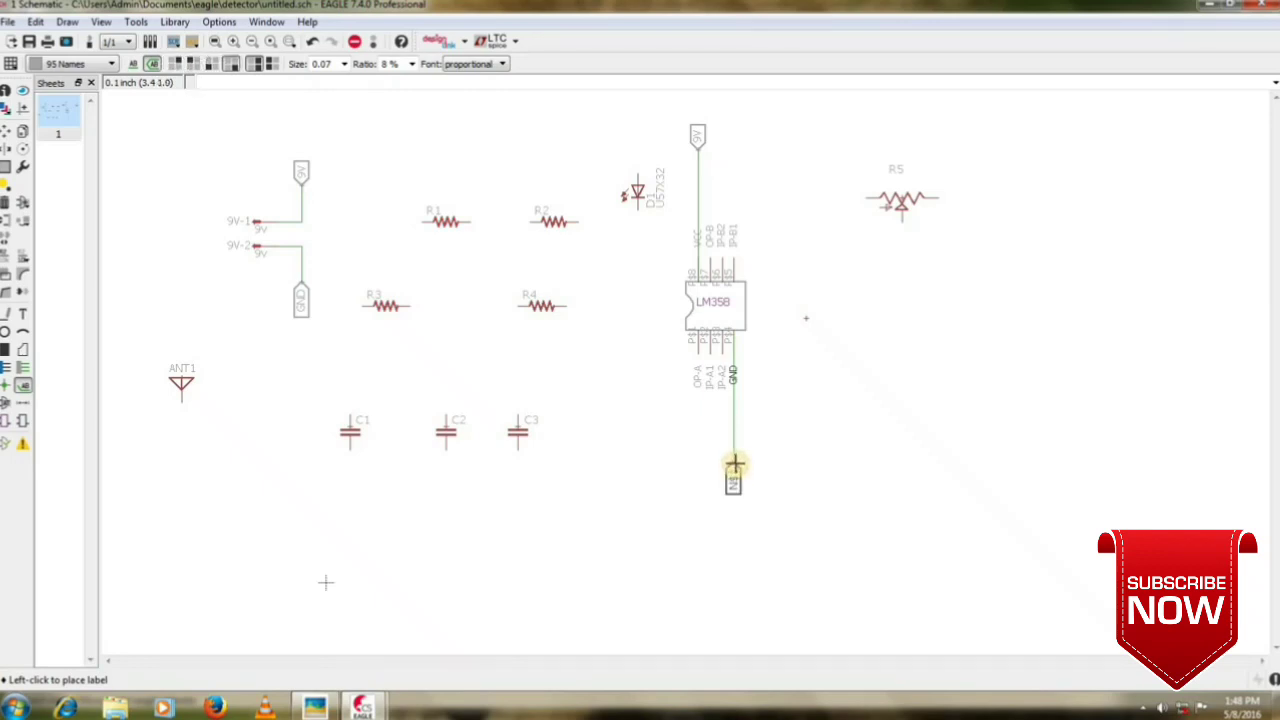
pyautogui.click(734, 466)
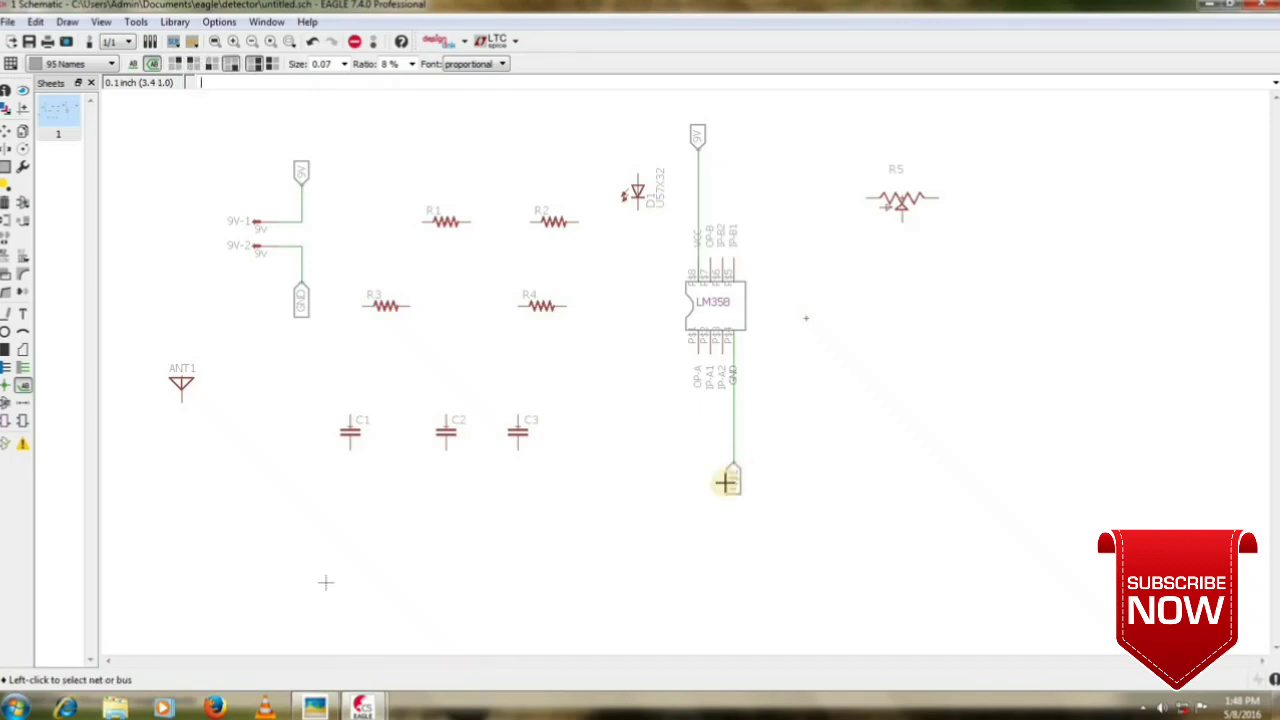
# Rename the LM358's ground net as GND and connect it to the existing GND net.
pyautogui.click(8, 256)
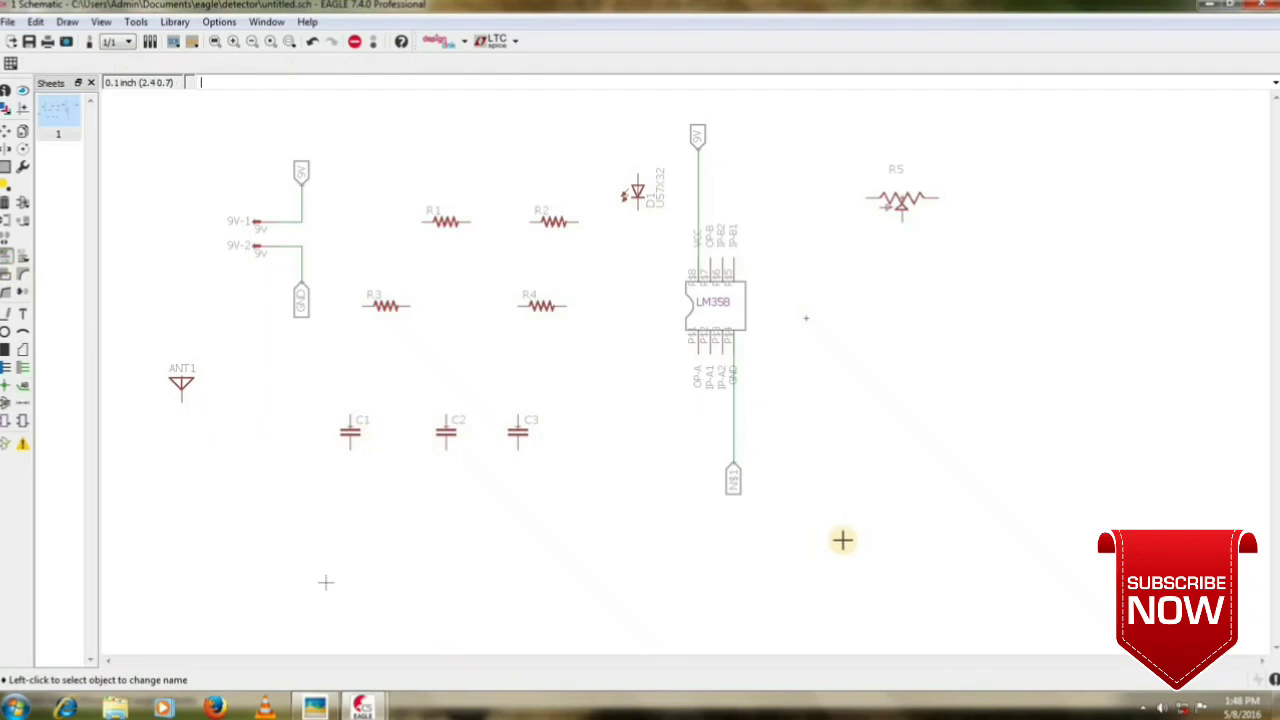
pyautogui.click(734, 482)
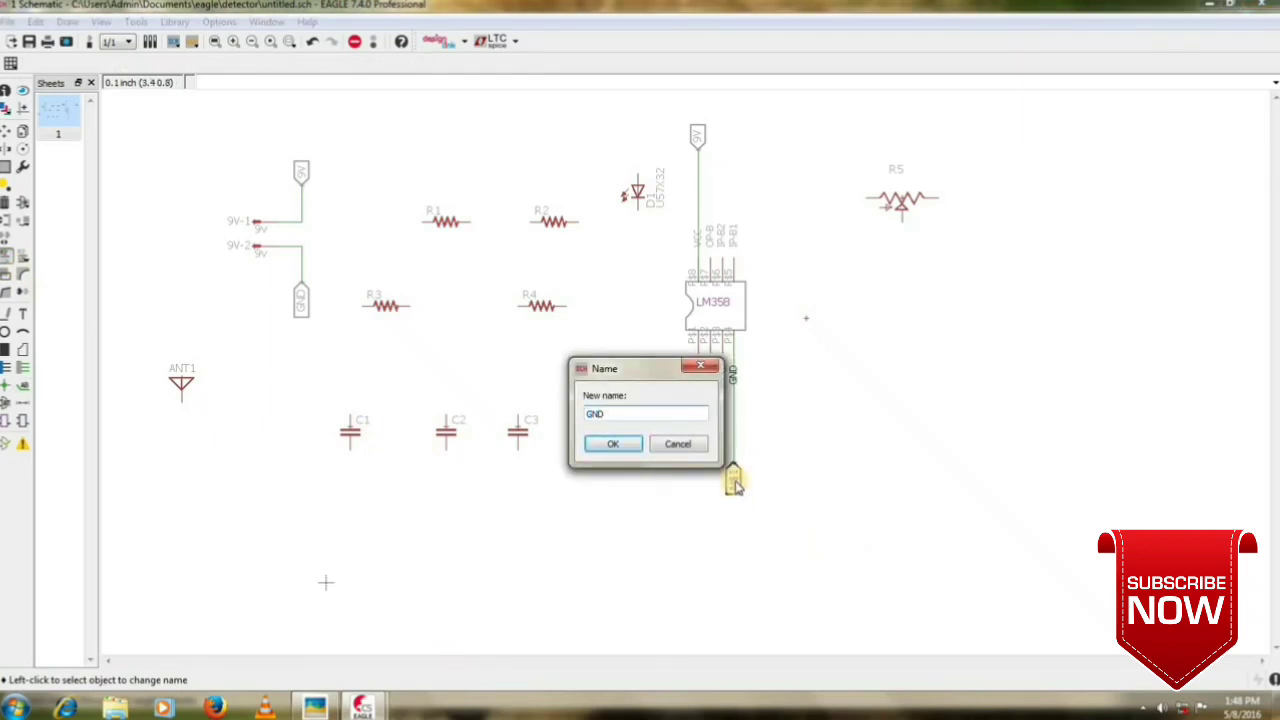
pyautogui.press('Return')
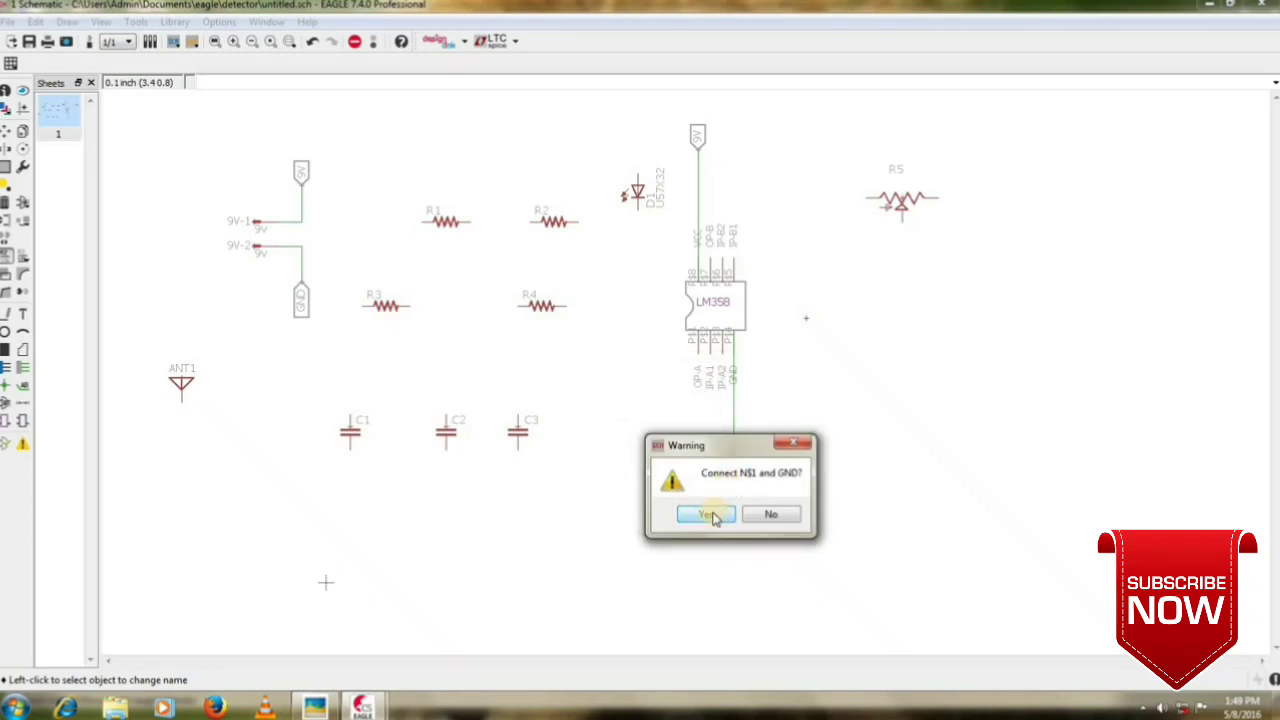
pyautogui.click(712, 513)
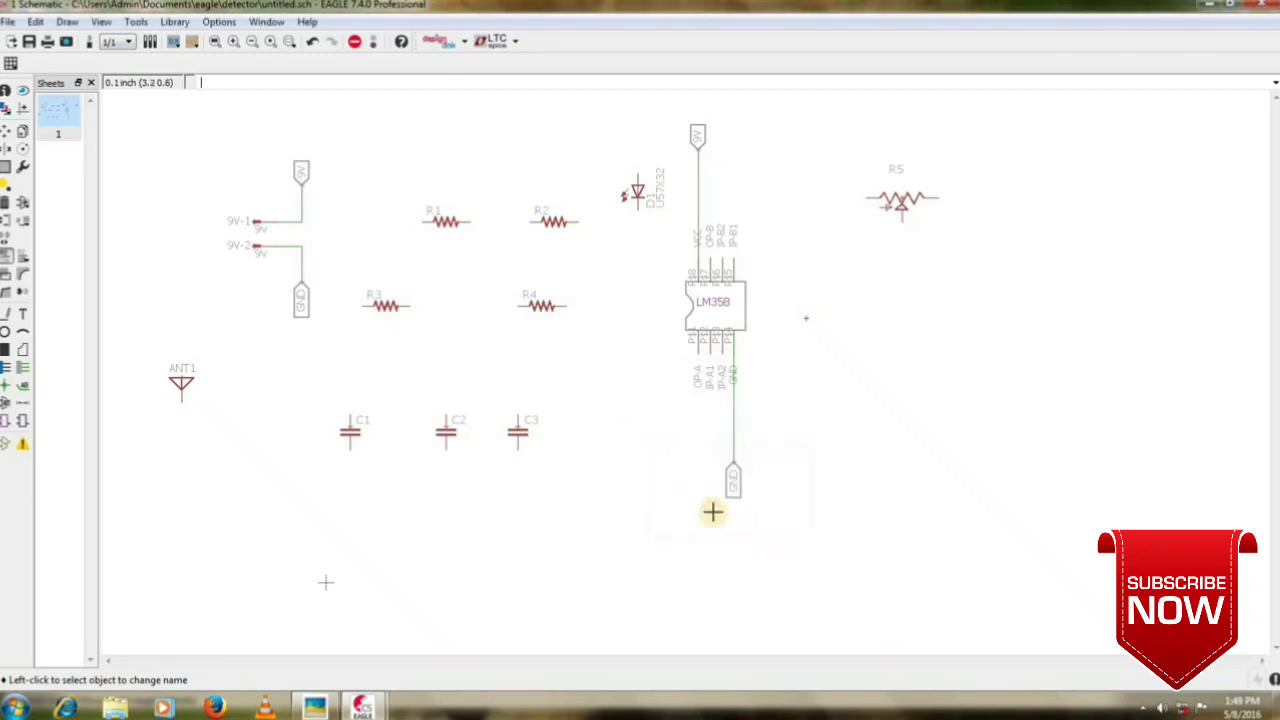
# Draw a net from the LM358's OP-A pin around the left side of the chip to its IP-B1 pin.
pyautogui.click(24, 369)
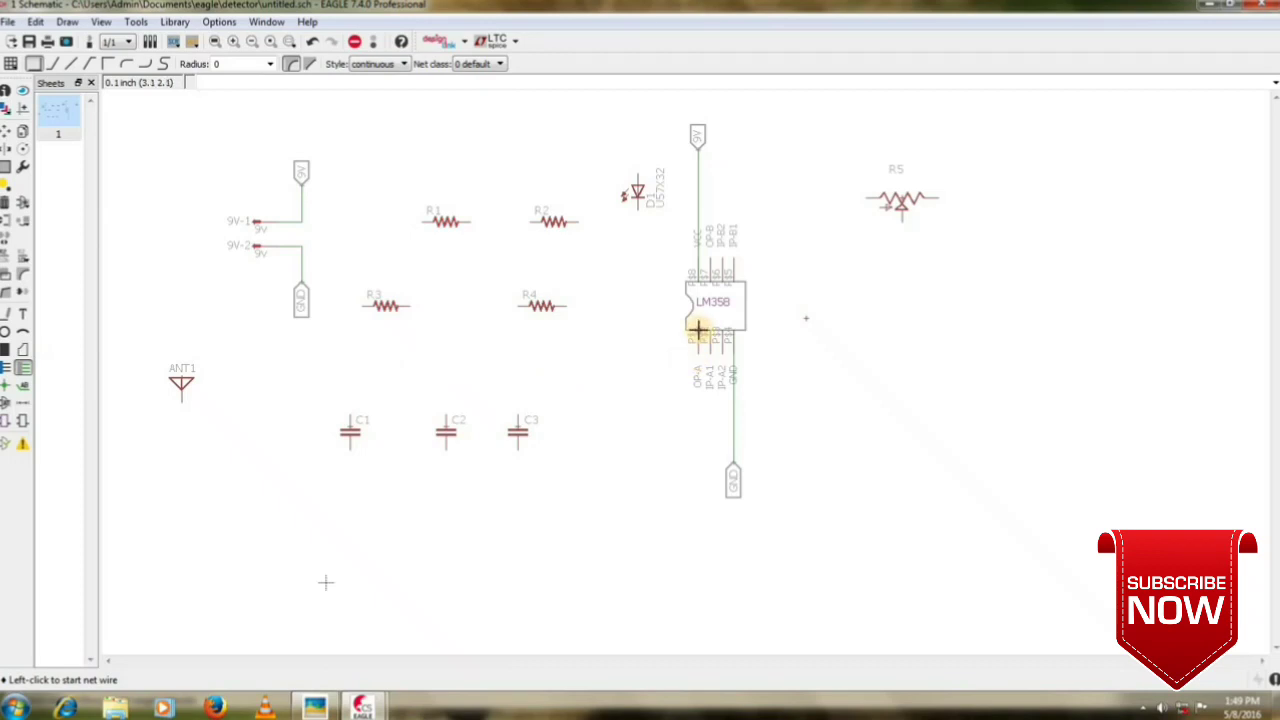
pyautogui.click(697, 374)
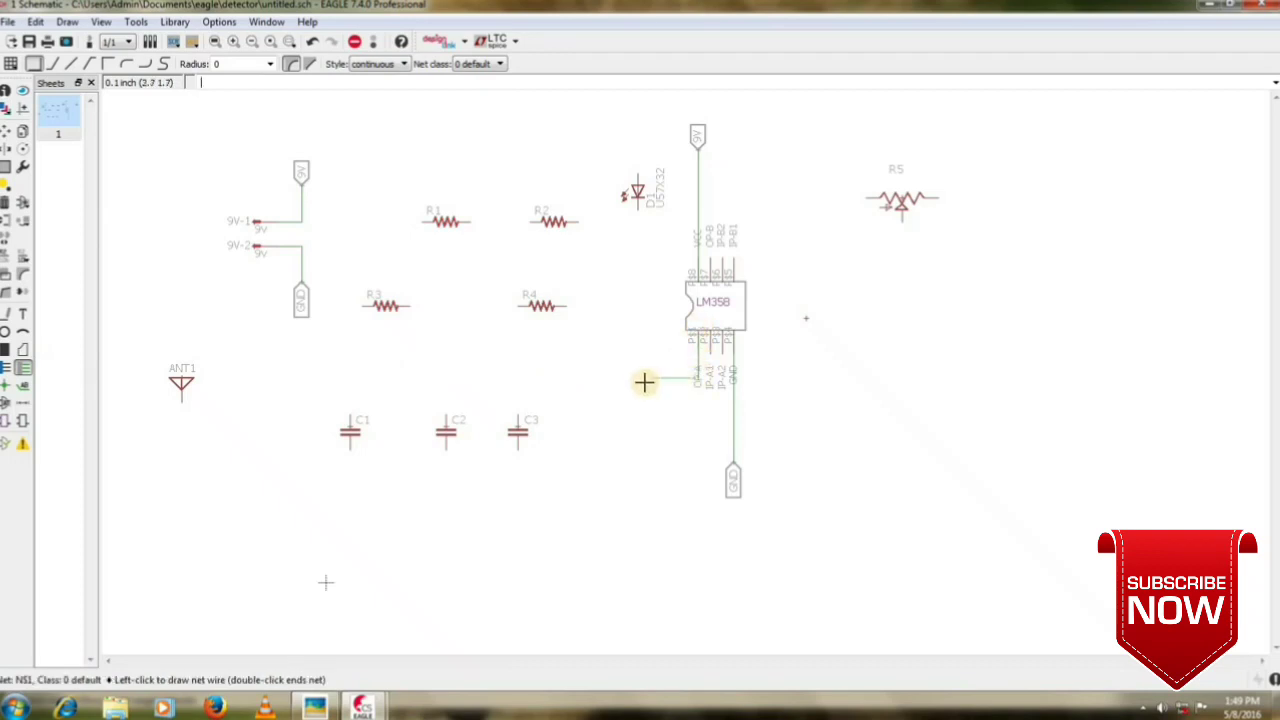
pyautogui.click(662, 246)
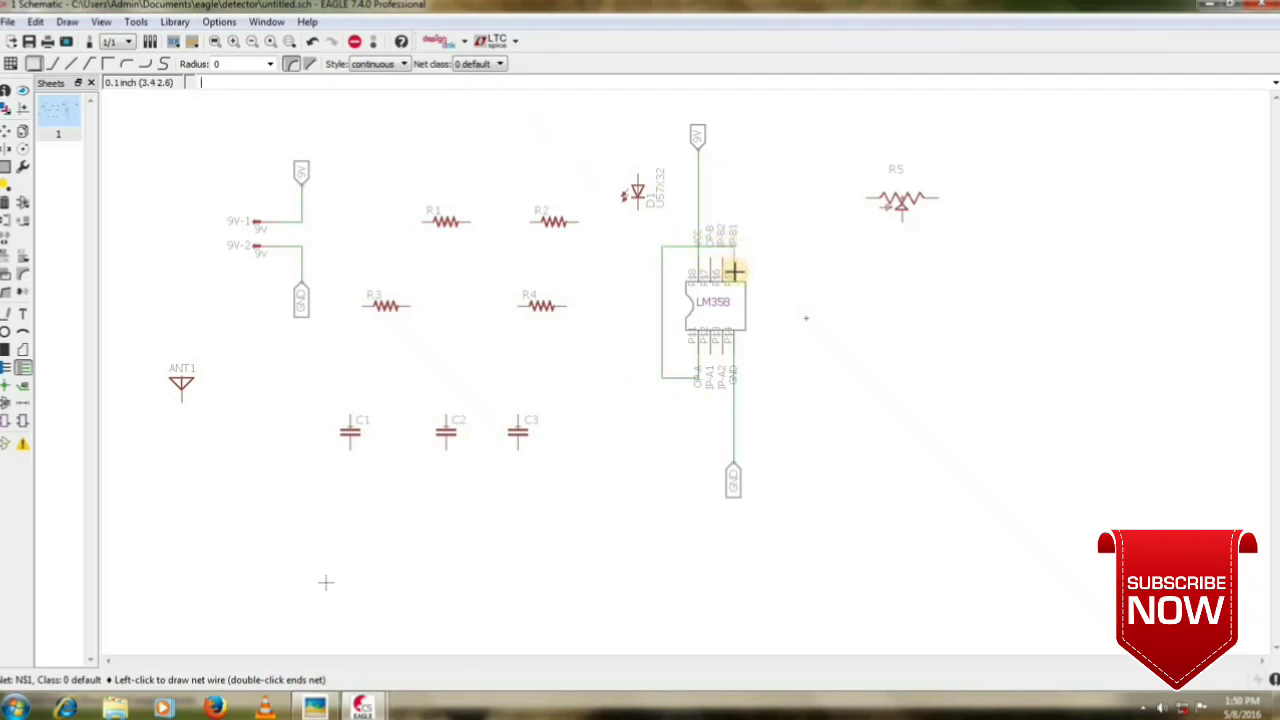
pyautogui.click(733, 282)
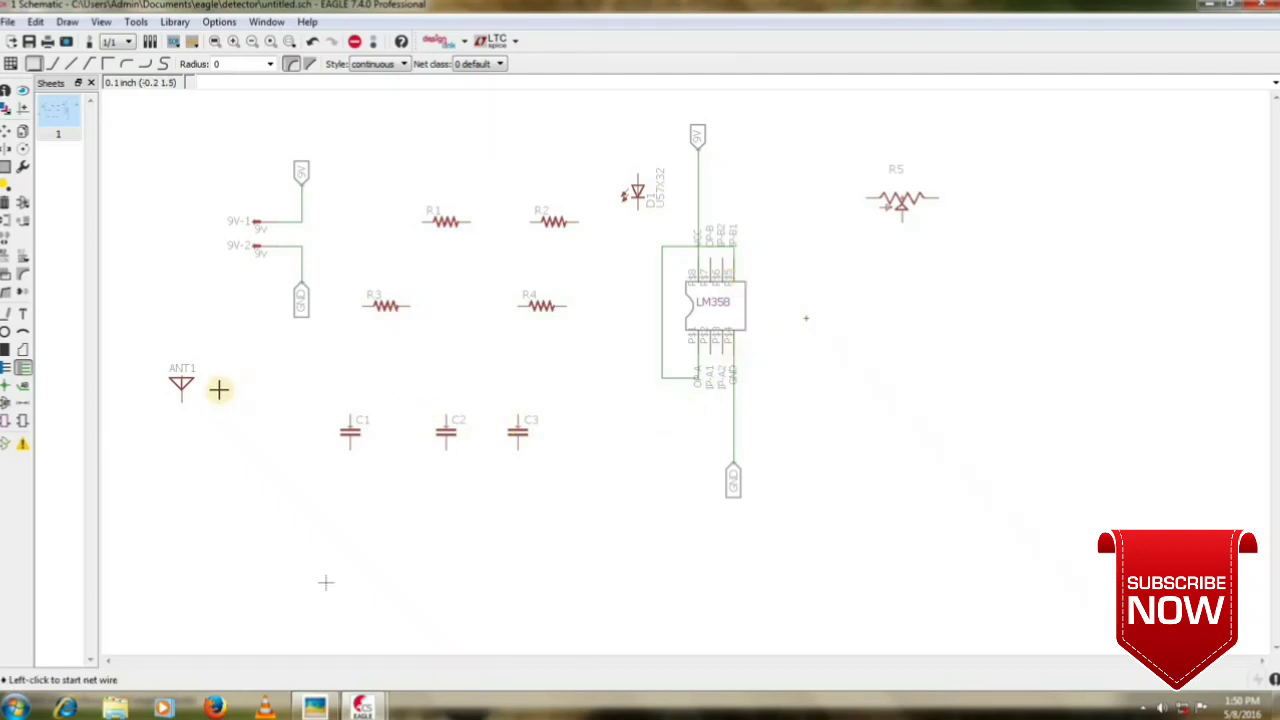
# Move resistor R1 to just below the LM358, left of the GND net.
pyautogui.click(8, 133)
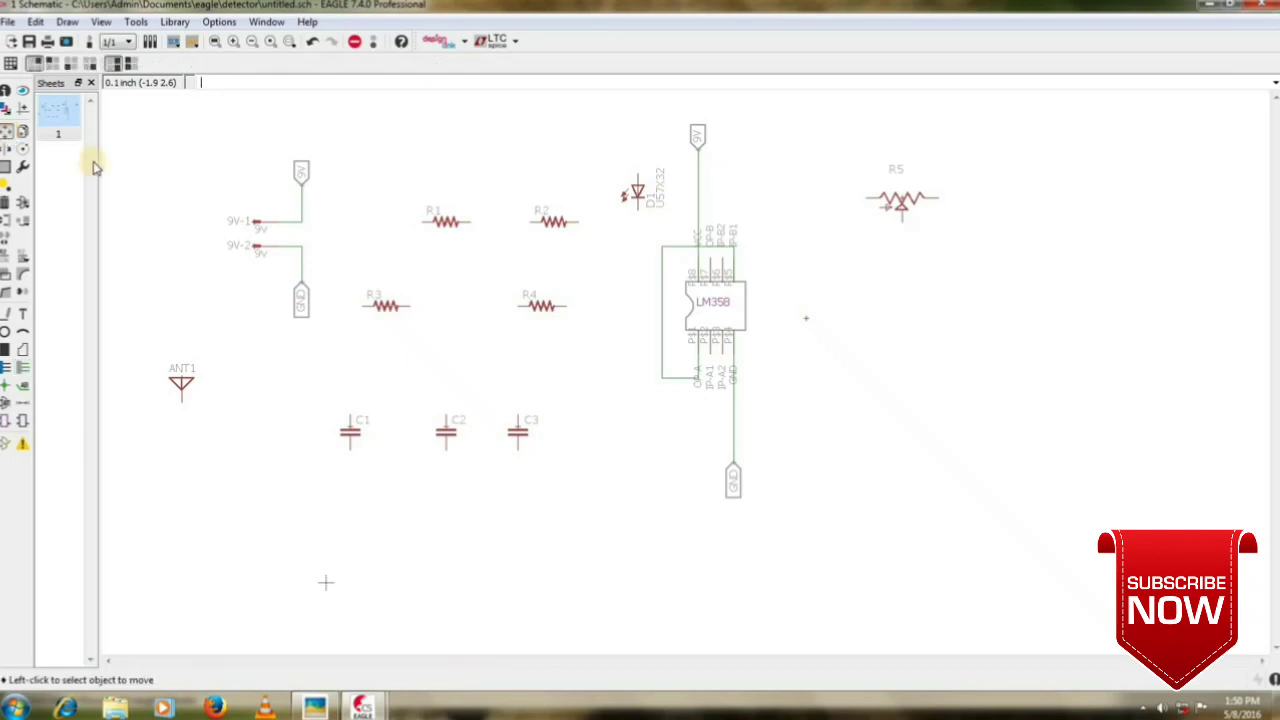
pyautogui.click(445, 220)
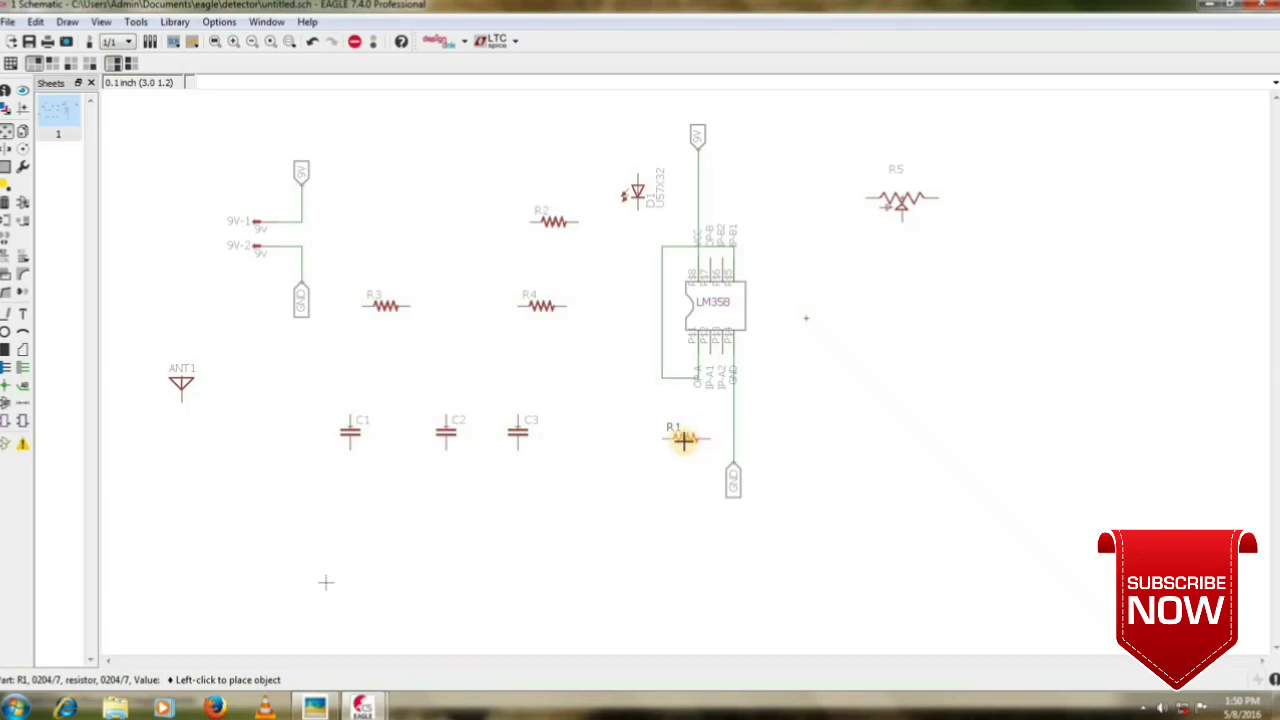
pyautogui.click(684, 440)
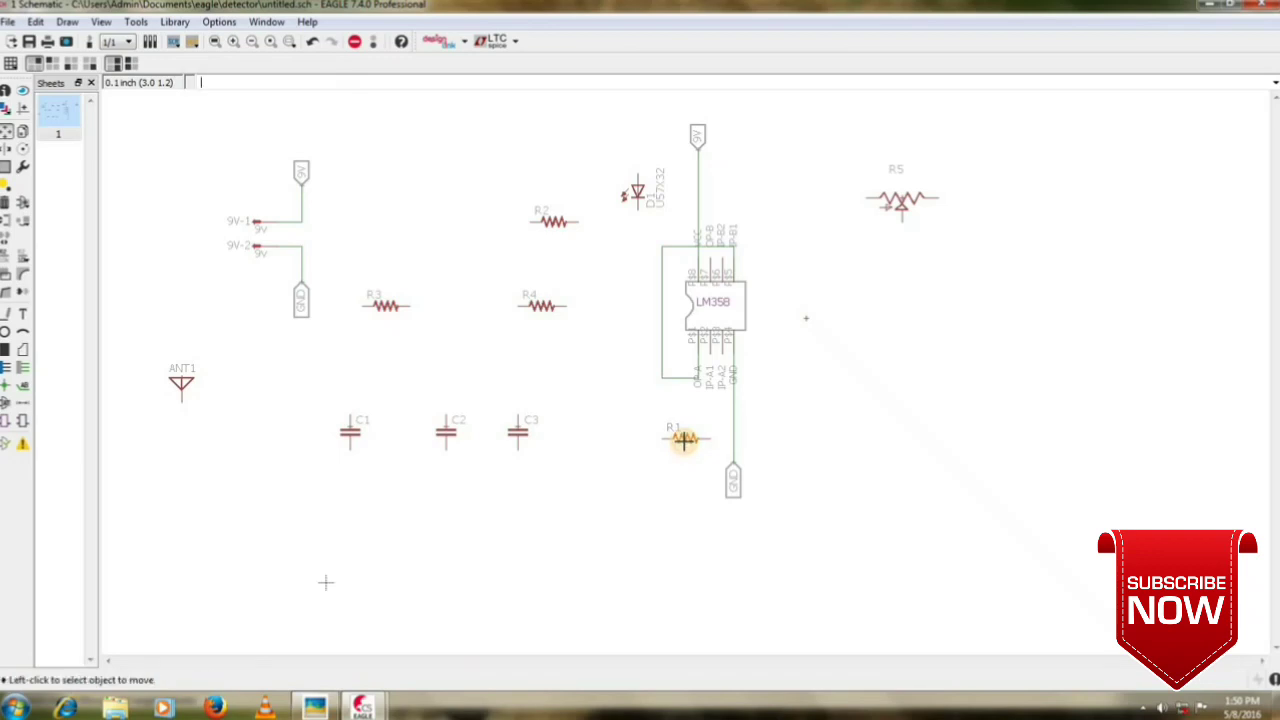
# Wire R1's left end to the corner of the OP-A net and its right end to the LM358's IP-A1 pin.
pyautogui.click(23, 368)
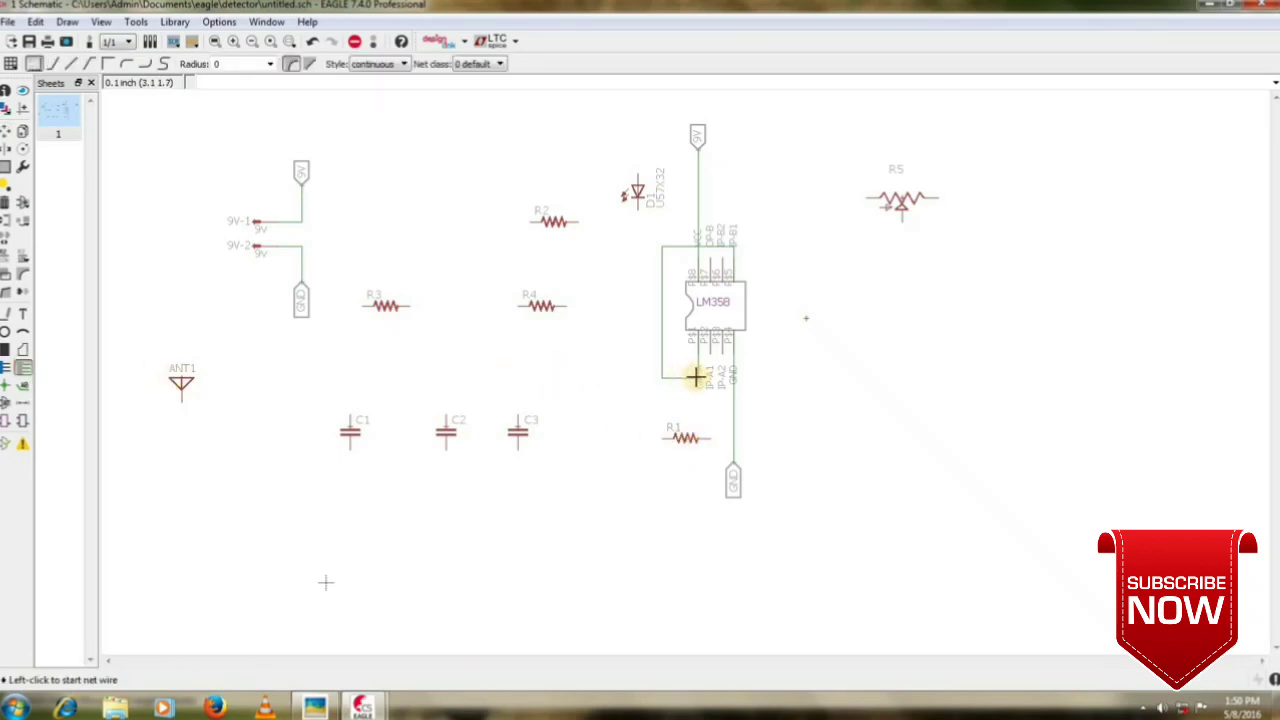
pyautogui.click(664, 440)
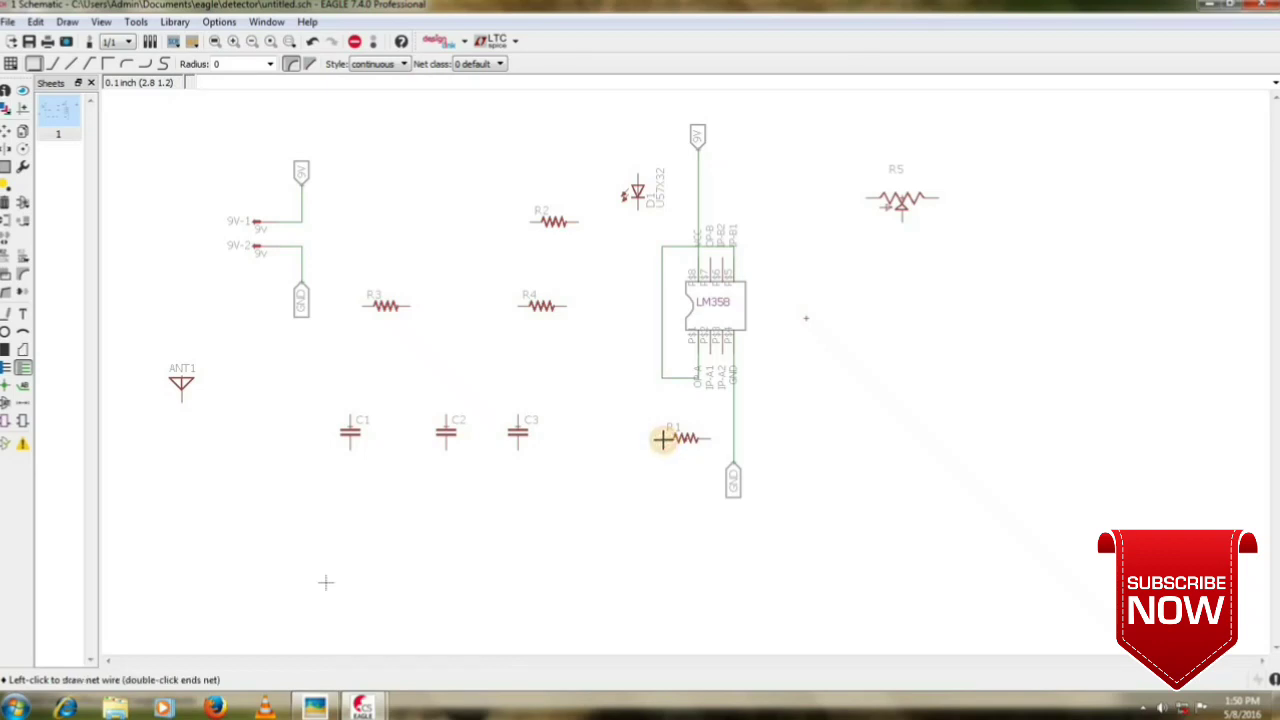
pyautogui.click(662, 377)
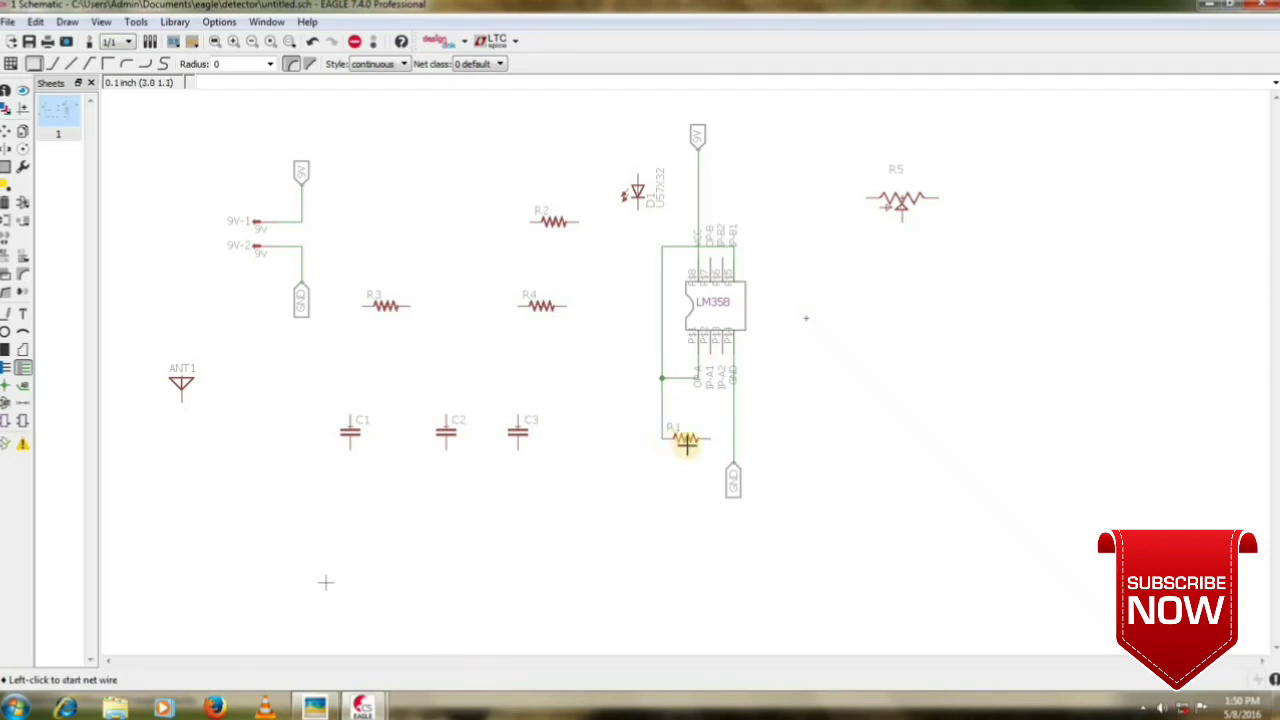
pyautogui.click(708, 437)
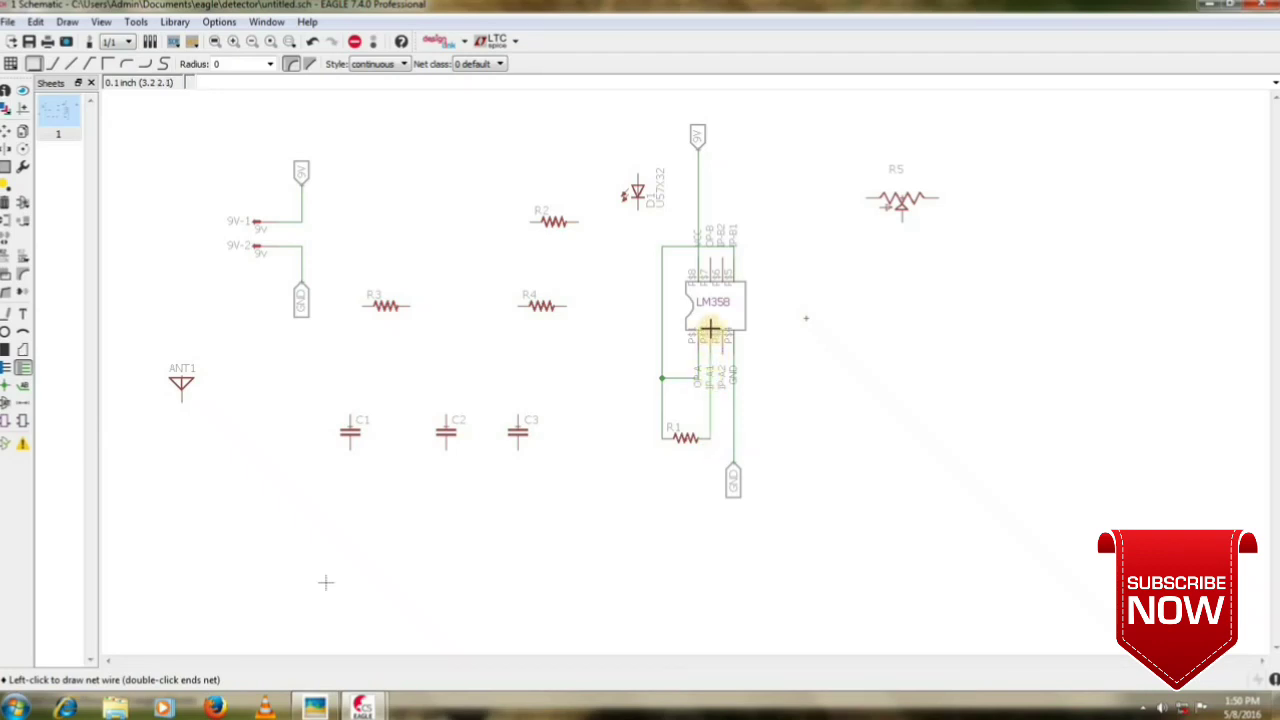
pyautogui.click(708, 330)
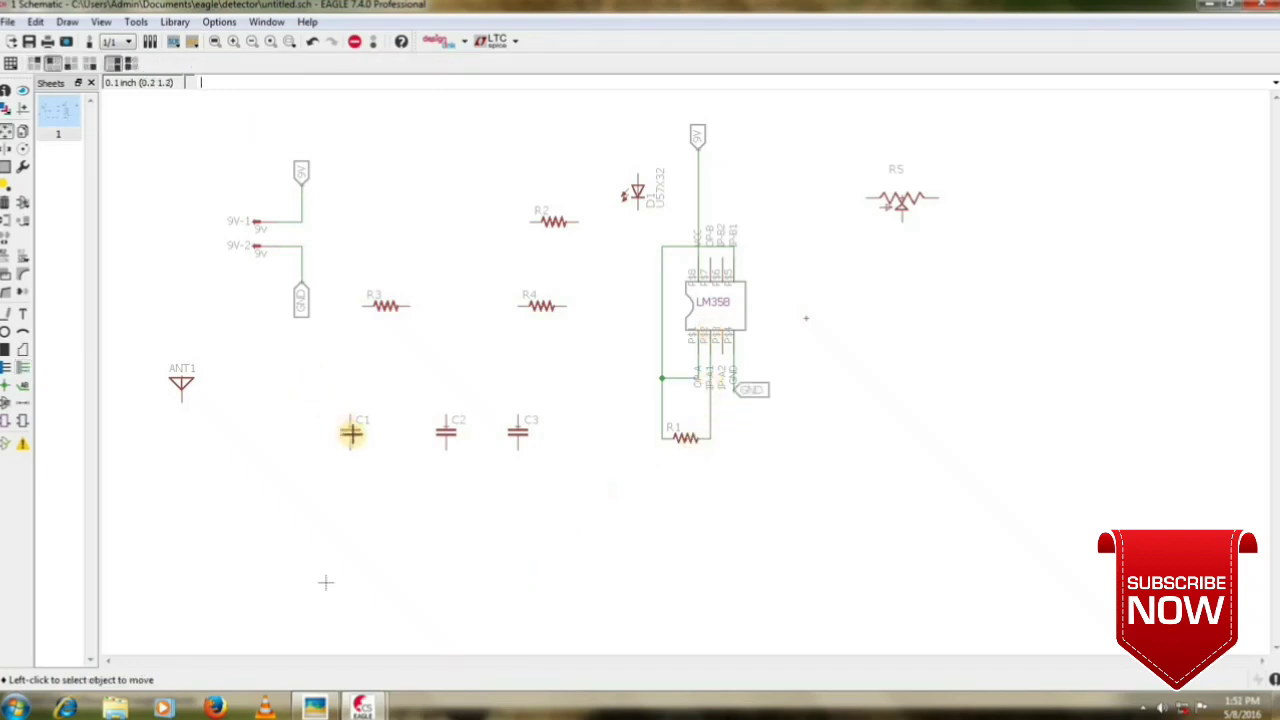
# Move capacitor C1 to just below and right of R1, rotated 90° so its leads run horizontally.
pyautogui.click(350, 432)
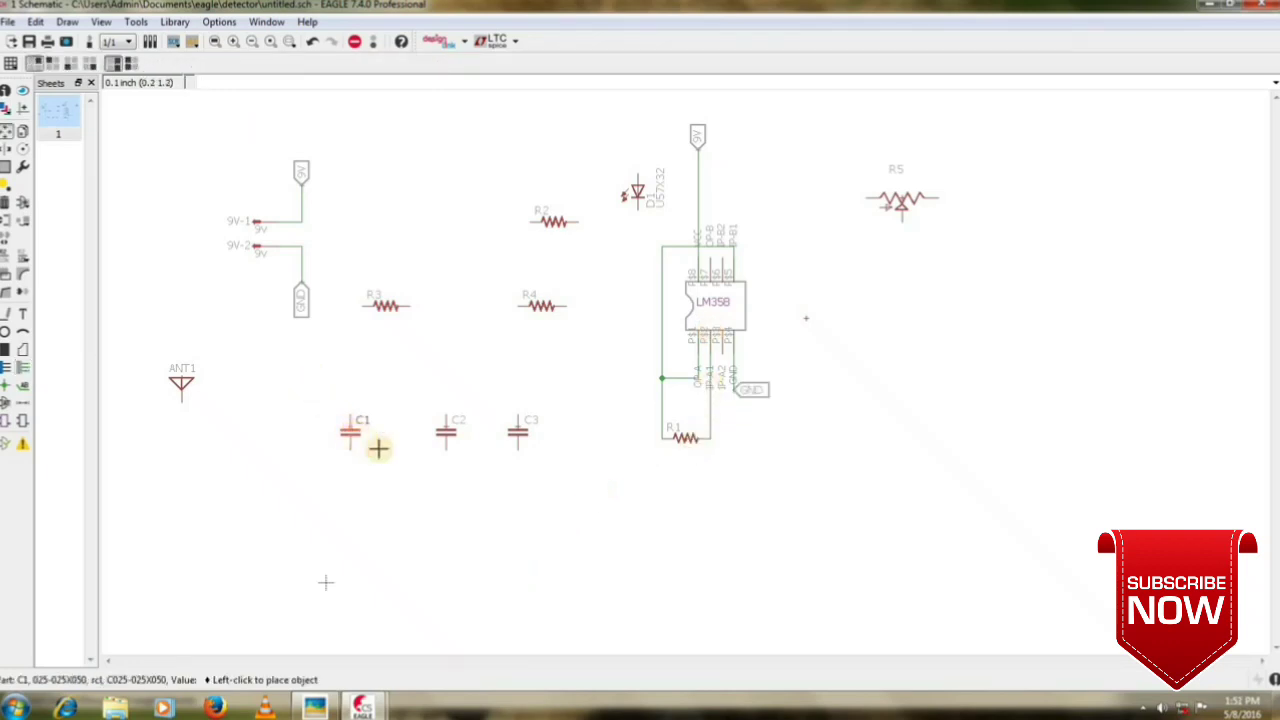
pyautogui.rightClick(727, 482)
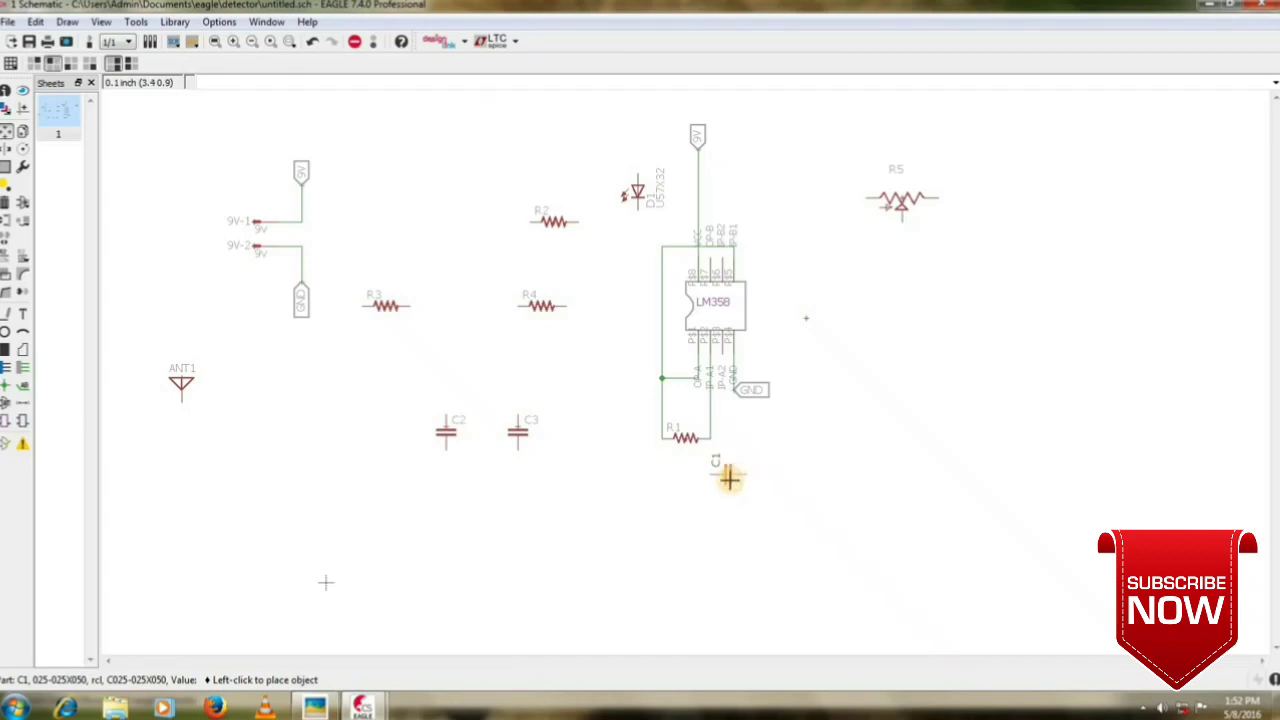
pyautogui.click(727, 482)
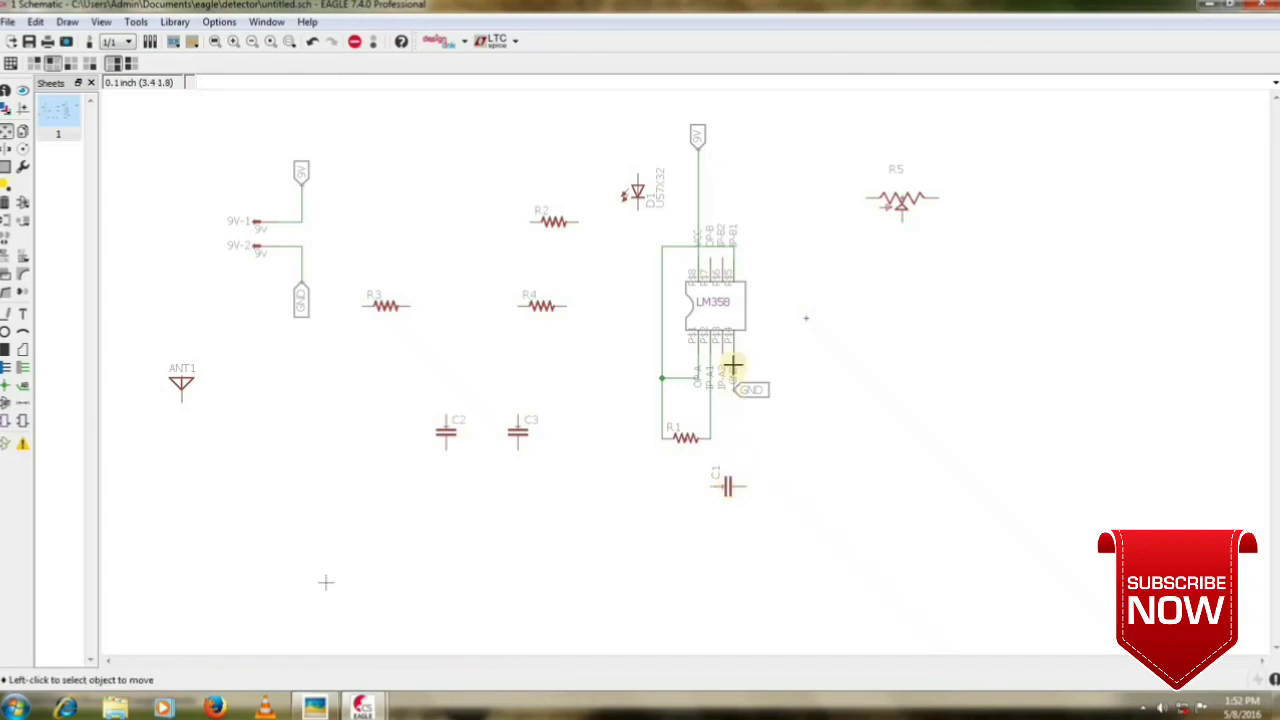
# Wire C1's left end to the junction of R1 and IP-A1, and its right end to the LM358's IP-A2 pin.
pyautogui.click(24, 368)
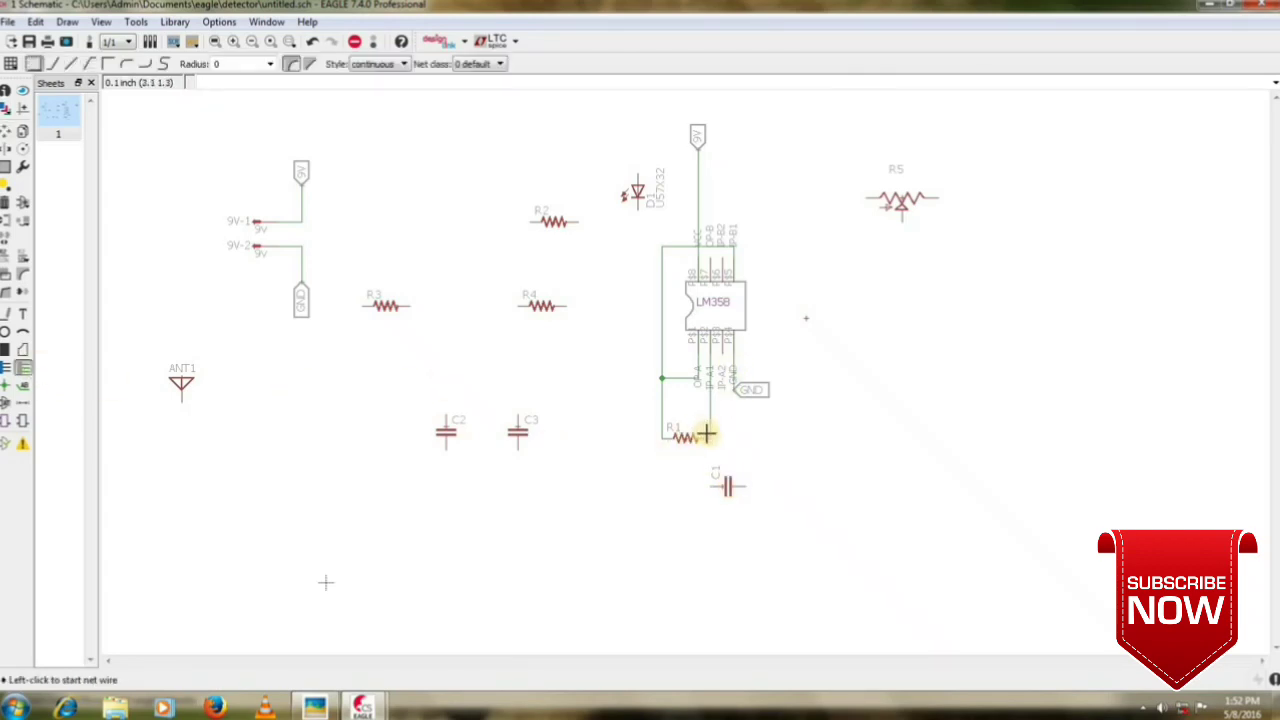
pyautogui.click(709, 437)
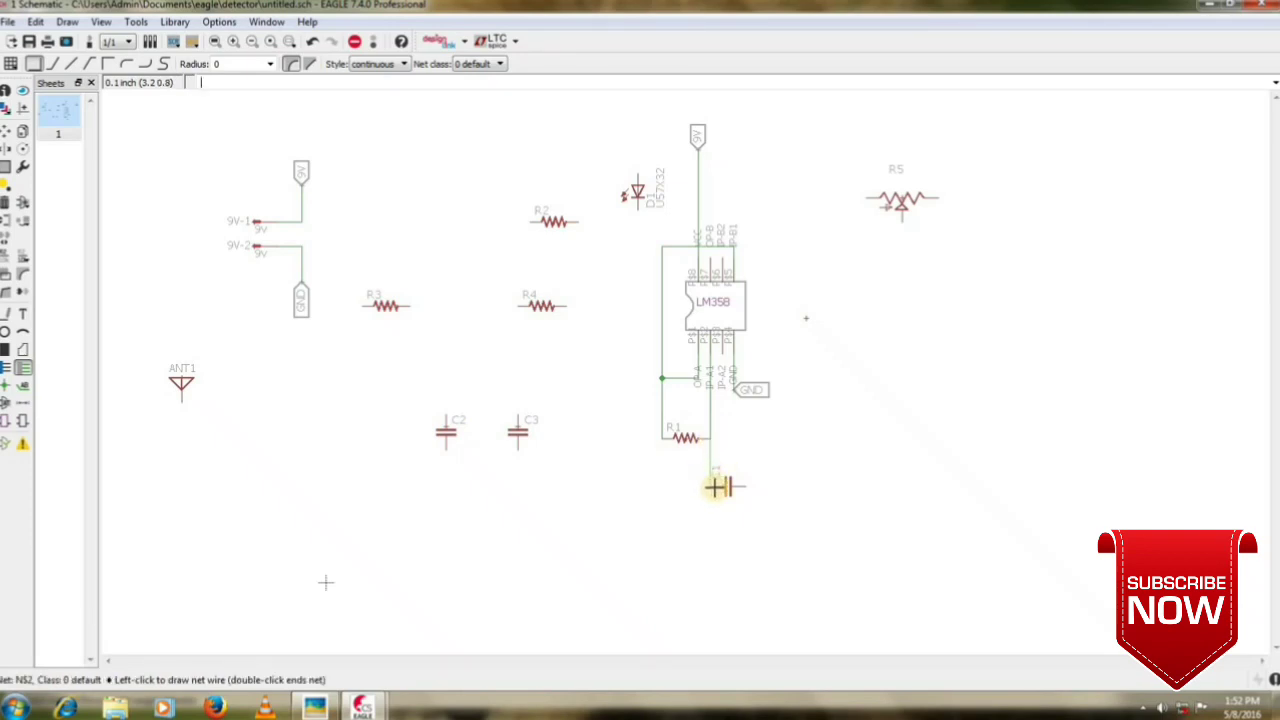
pyautogui.click(709, 487)
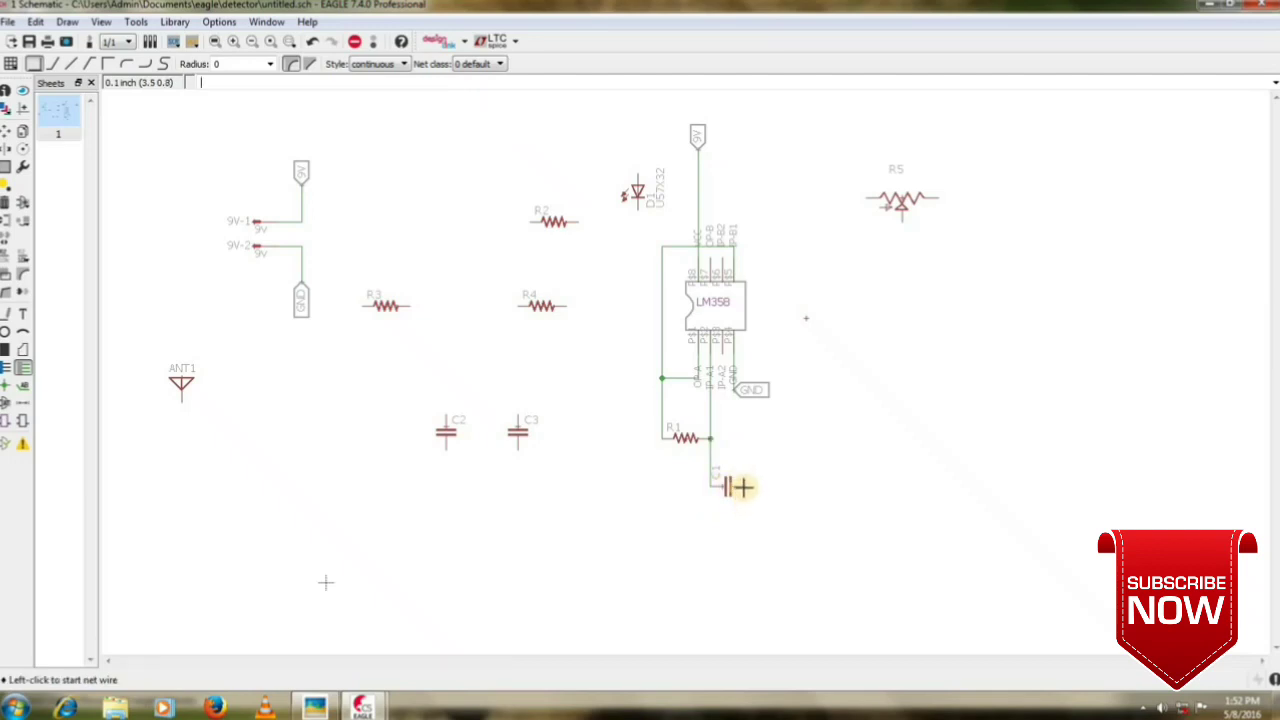
pyautogui.click(744, 486)
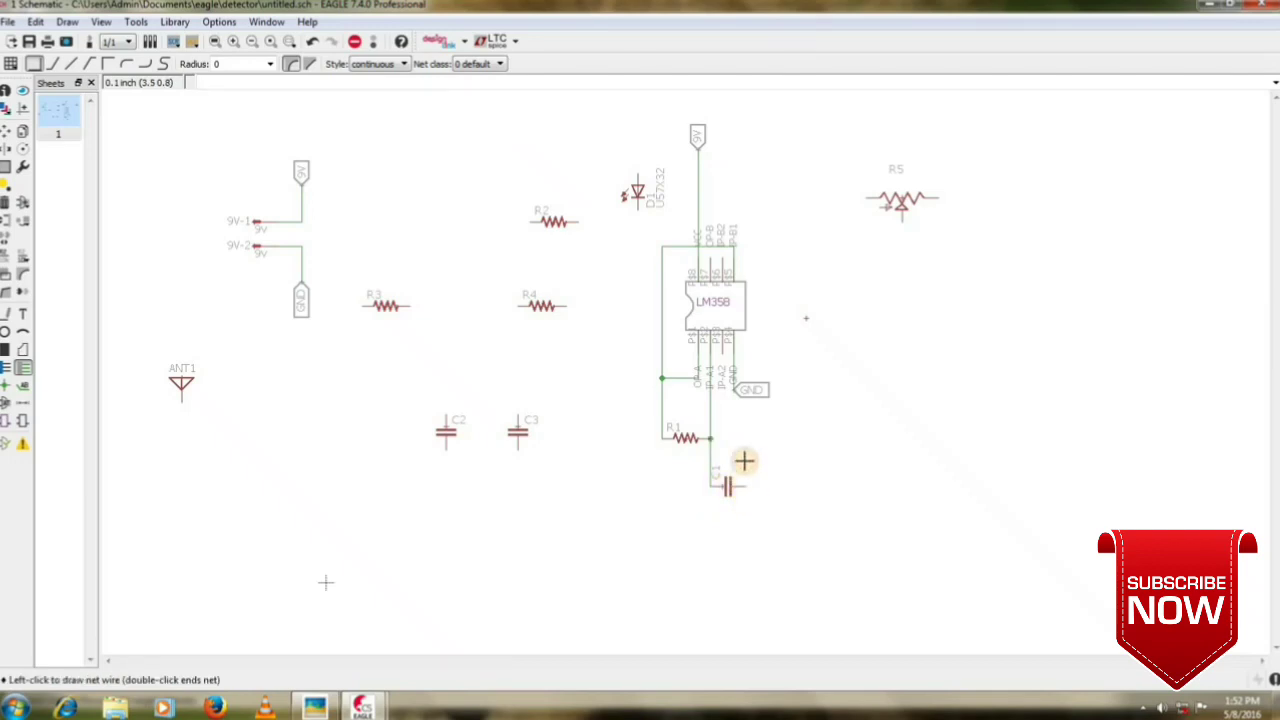
pyautogui.click(722, 331)
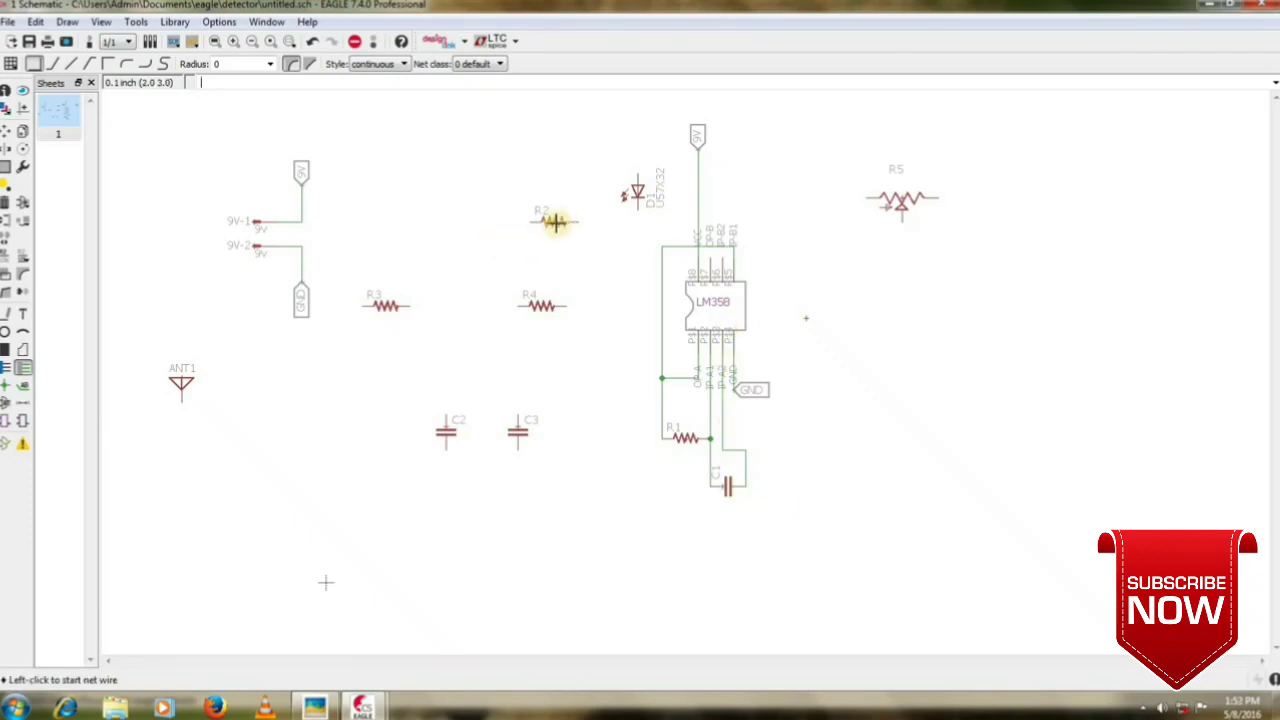
# Move resistor R2 to just below C1 and wire its right end to C1's right end.
pyautogui.click(6, 131)
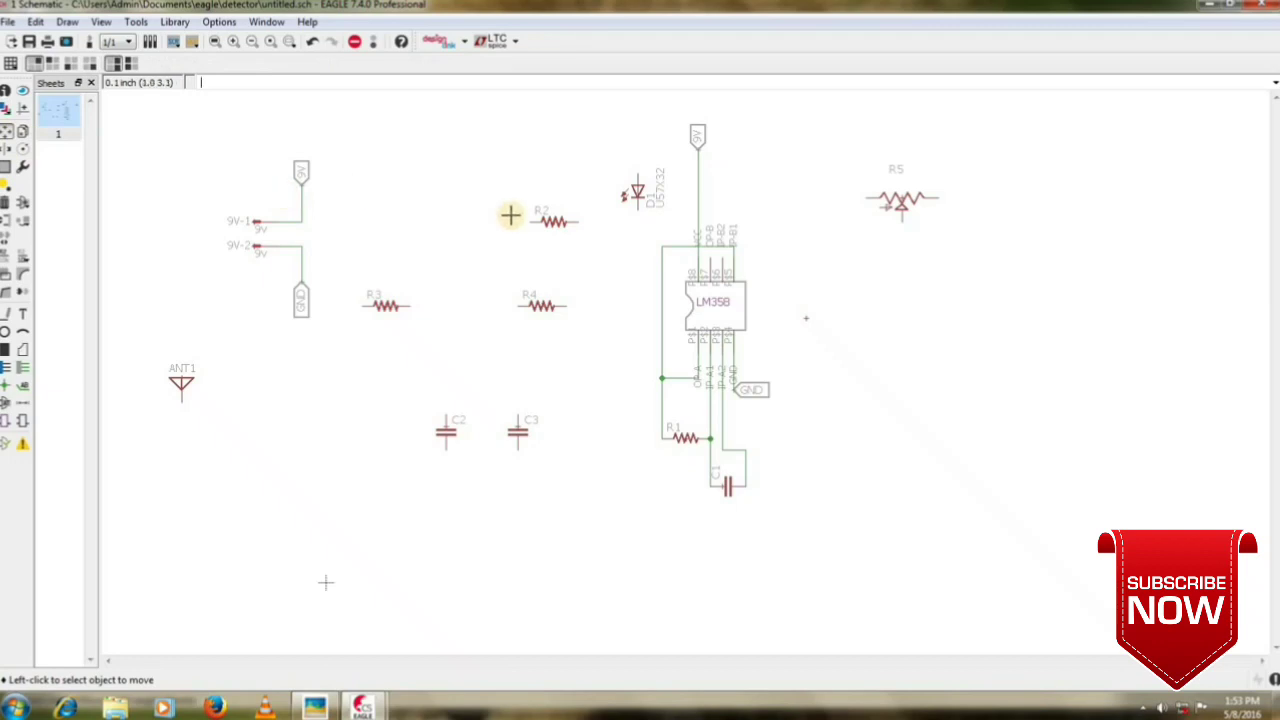
pyautogui.click(564, 222)
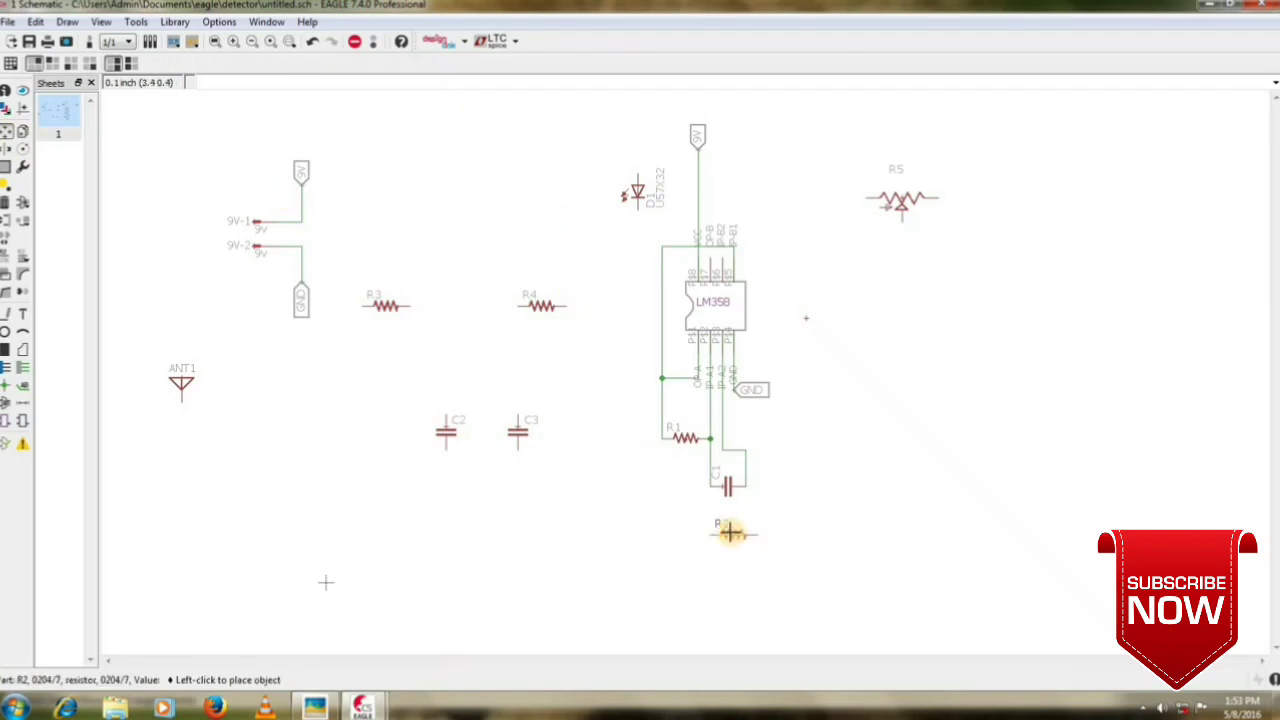
pyautogui.click(731, 533)
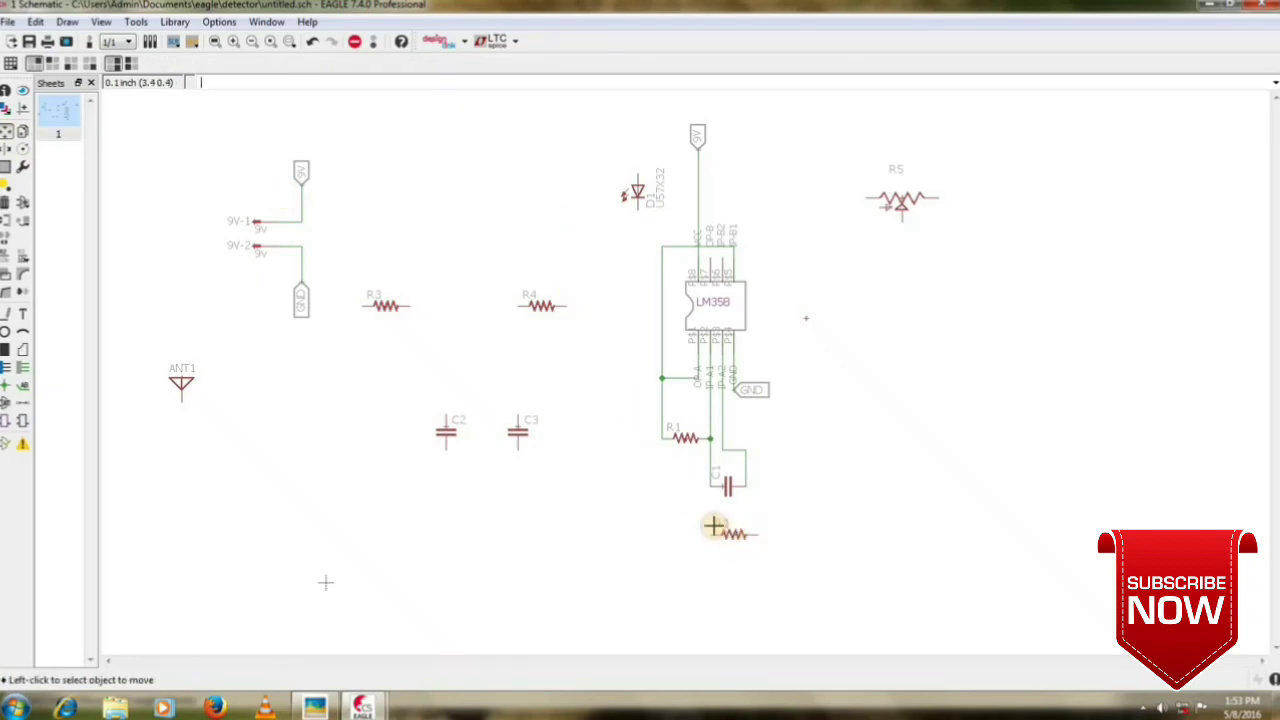
pyautogui.click(25, 368)
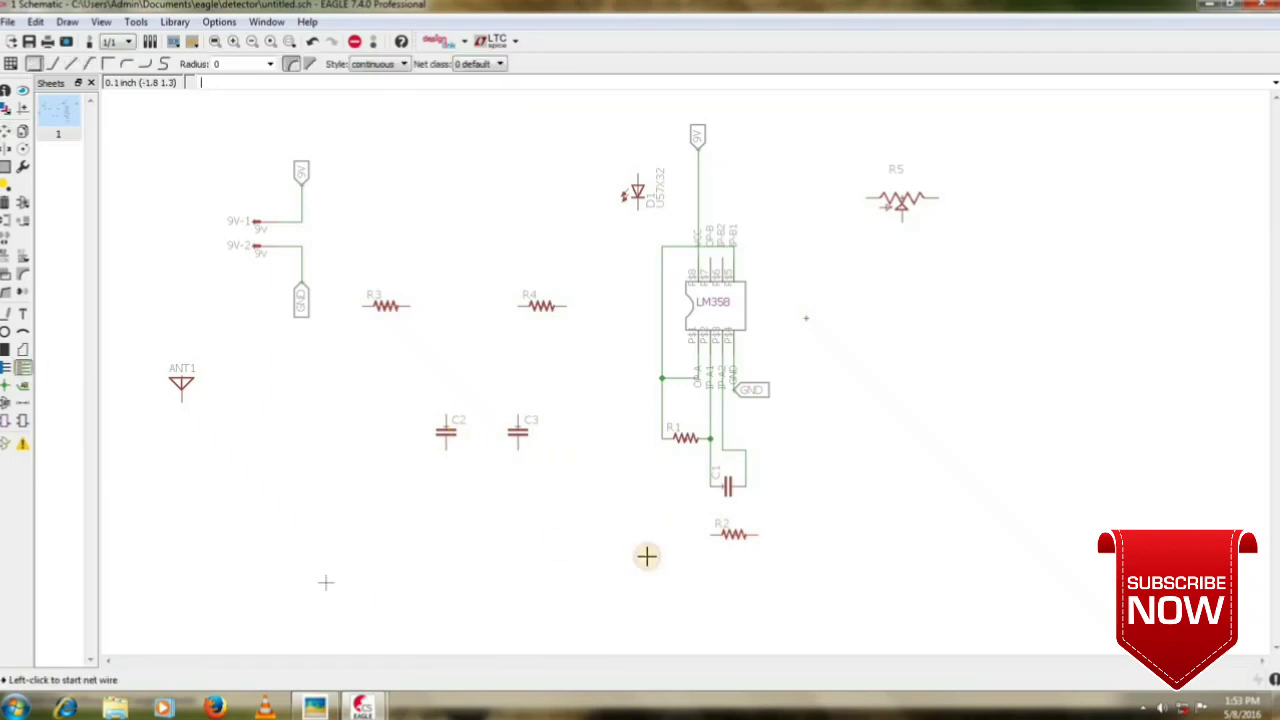
pyautogui.click(745, 487)
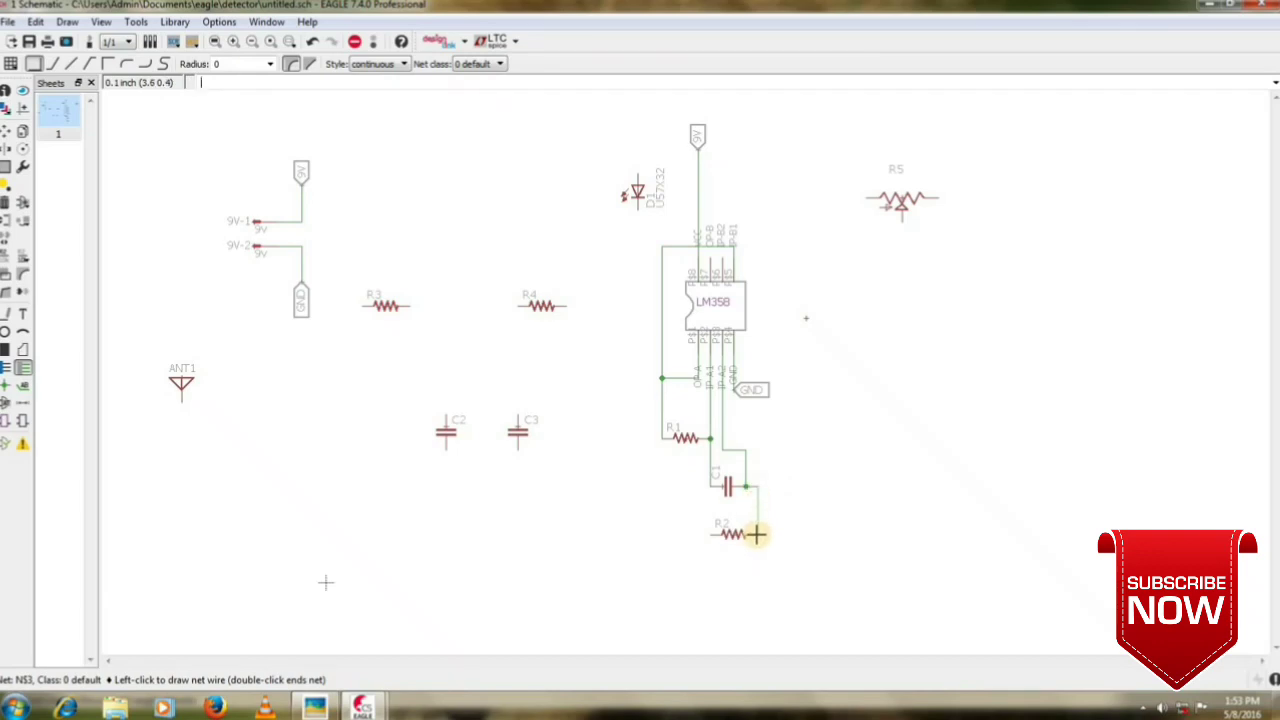
pyautogui.click(757, 535)
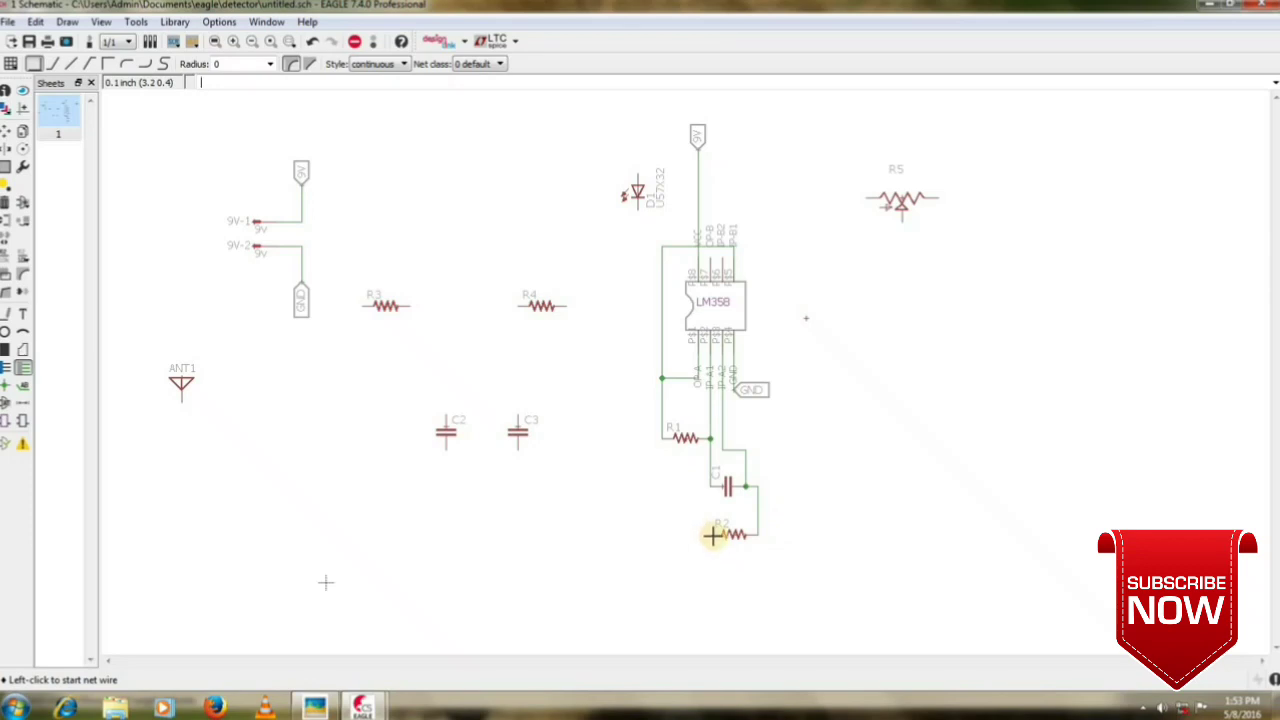
# Draw a net from R2's left end leftward and straight up past the left side of LED D1, leaving its upper end open.
pyautogui.click(711, 535)
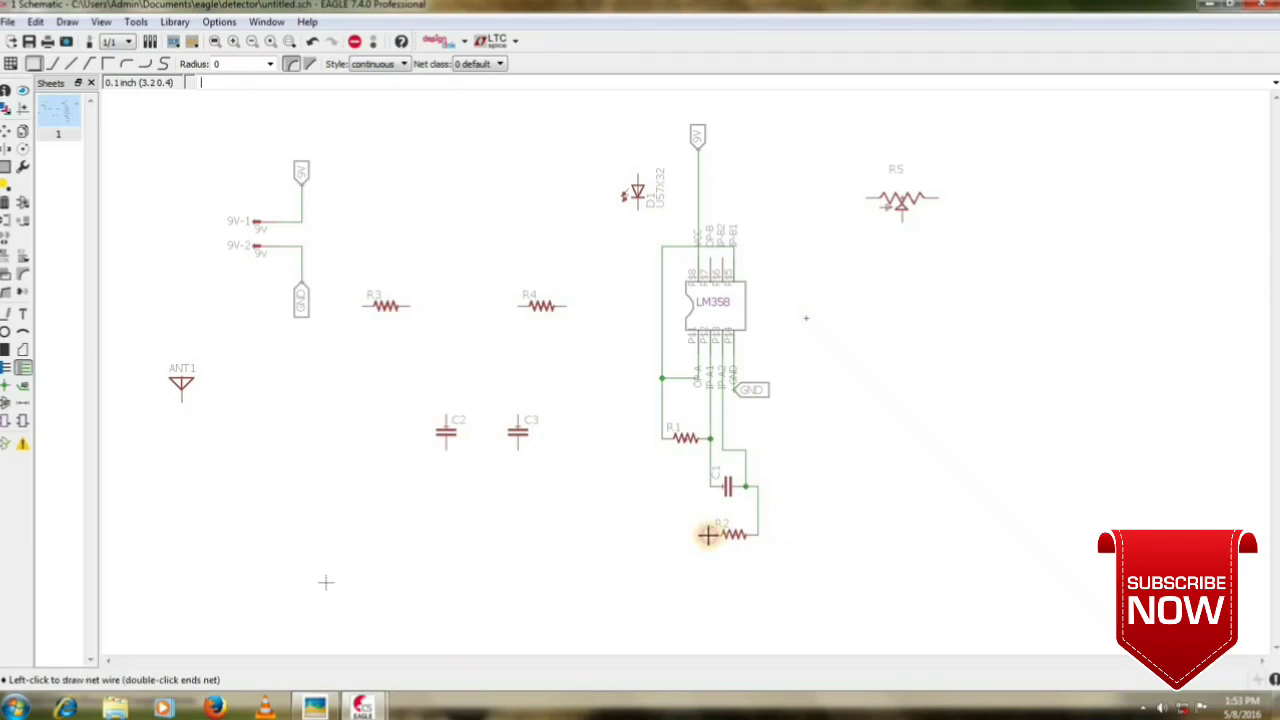
pyautogui.click(628, 533)
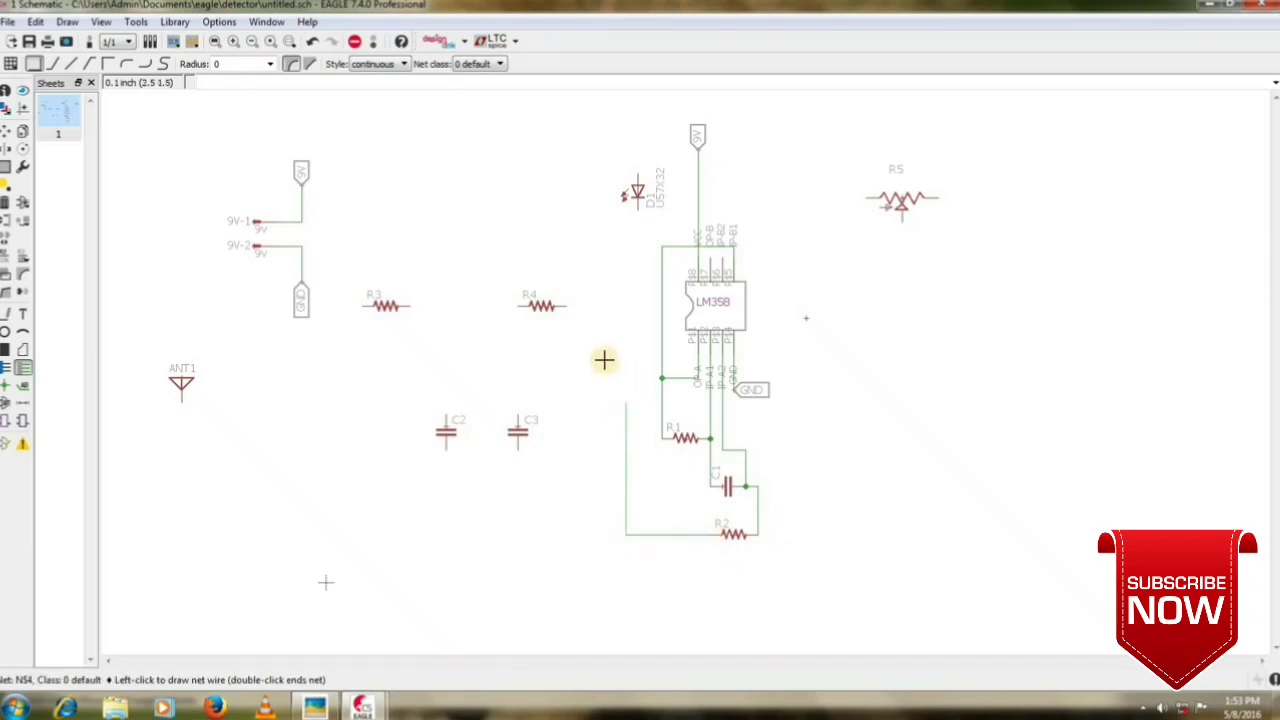
pyautogui.click(614, 147)
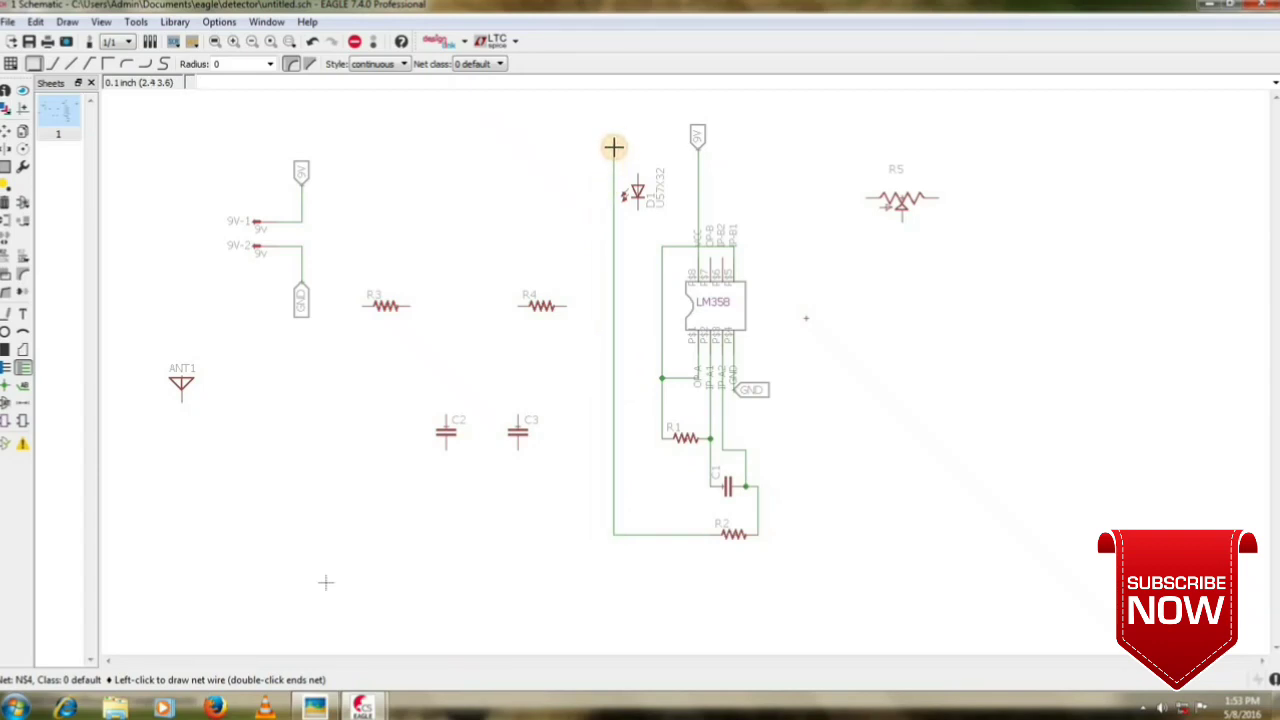
pyautogui.press('Escape')
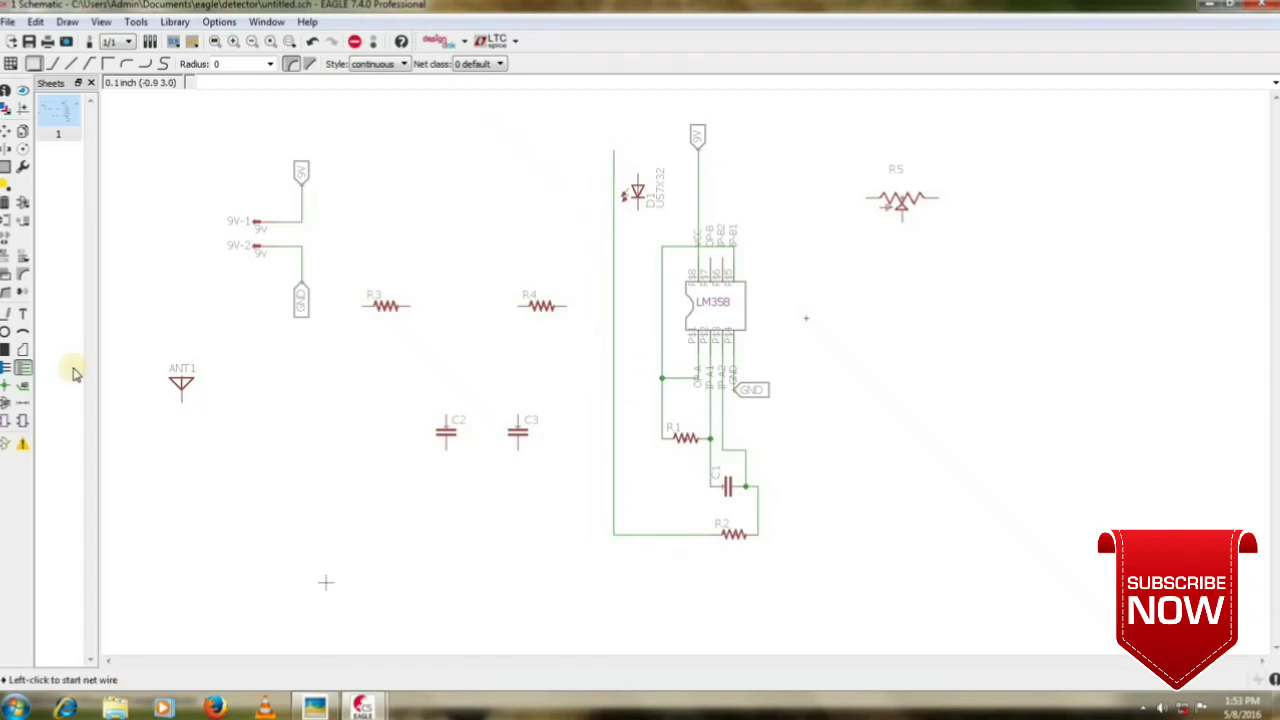
# Label the open upper end of R2's net, rename the net as 9V and connect it to the existing 9V net.
pyautogui.click(24, 387)
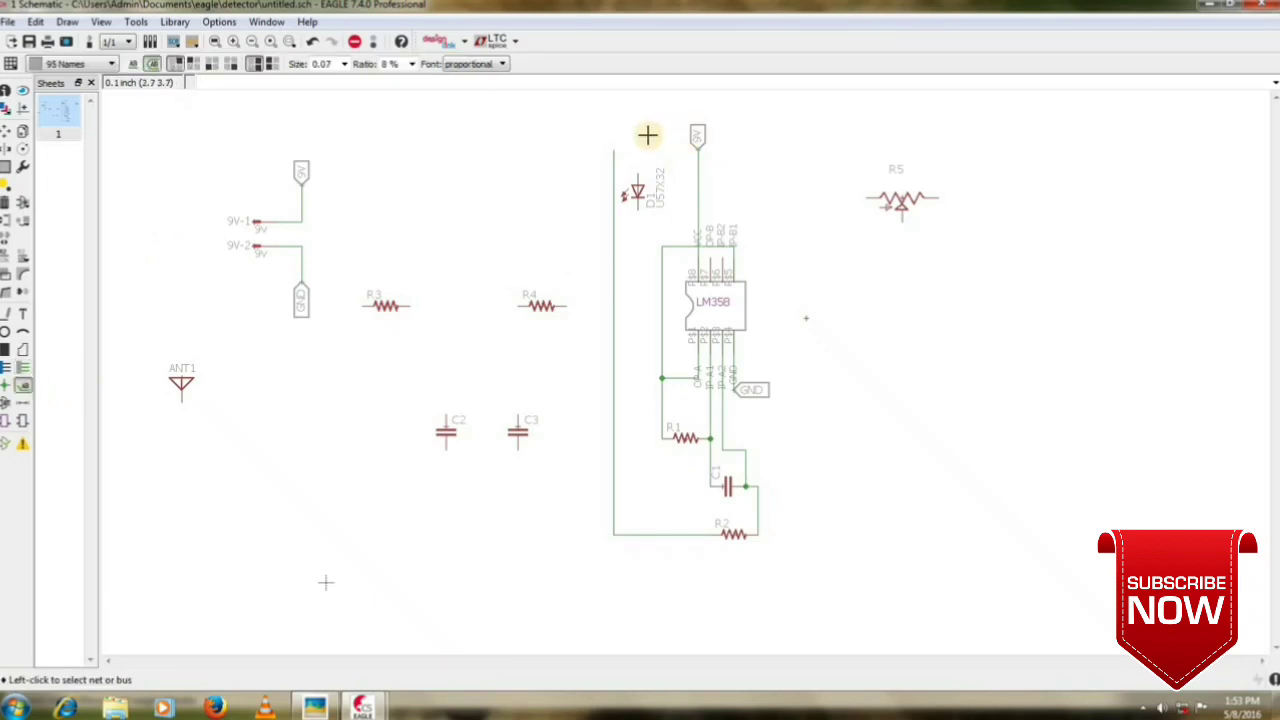
pyautogui.click(616, 142)
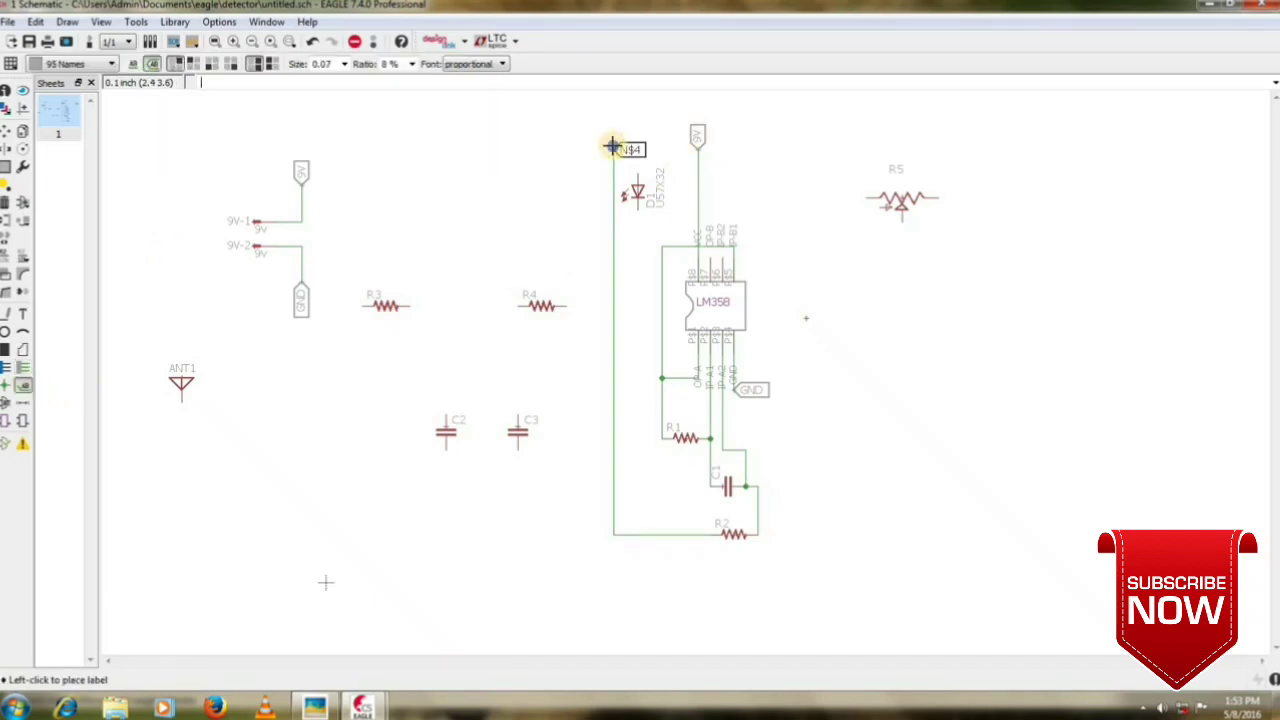
pyautogui.click(613, 145)
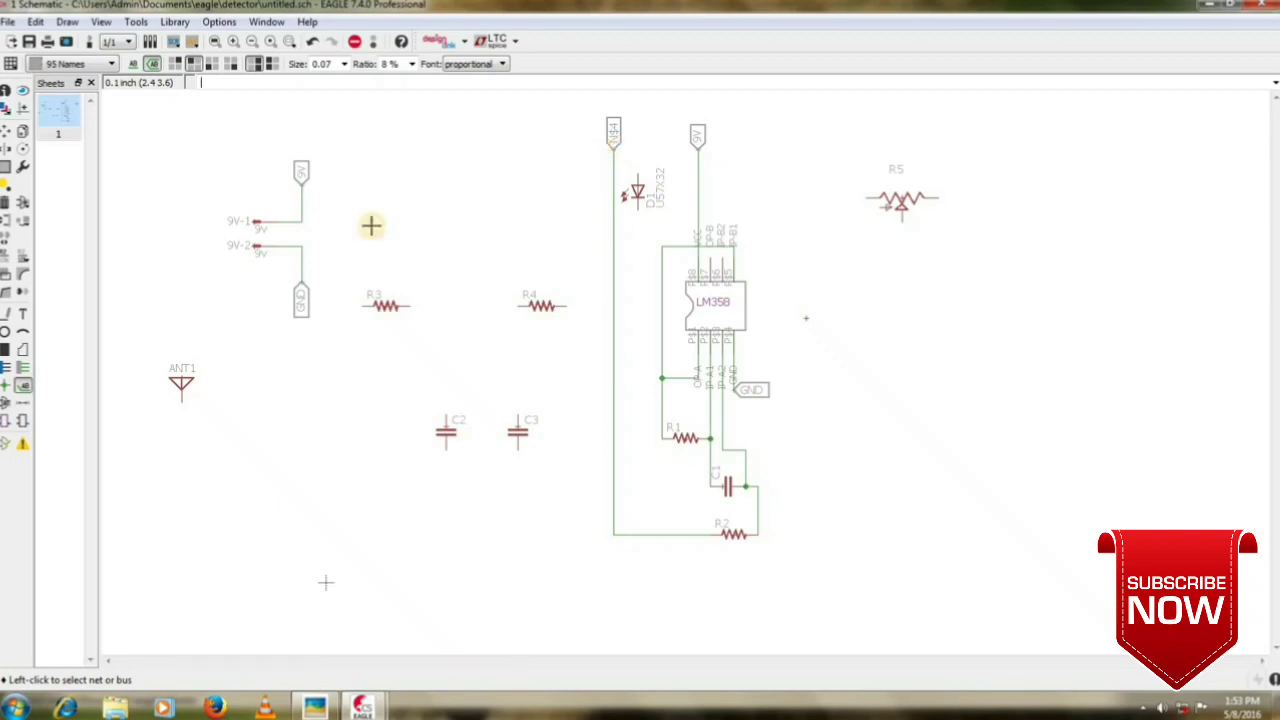
pyautogui.click(5, 258)
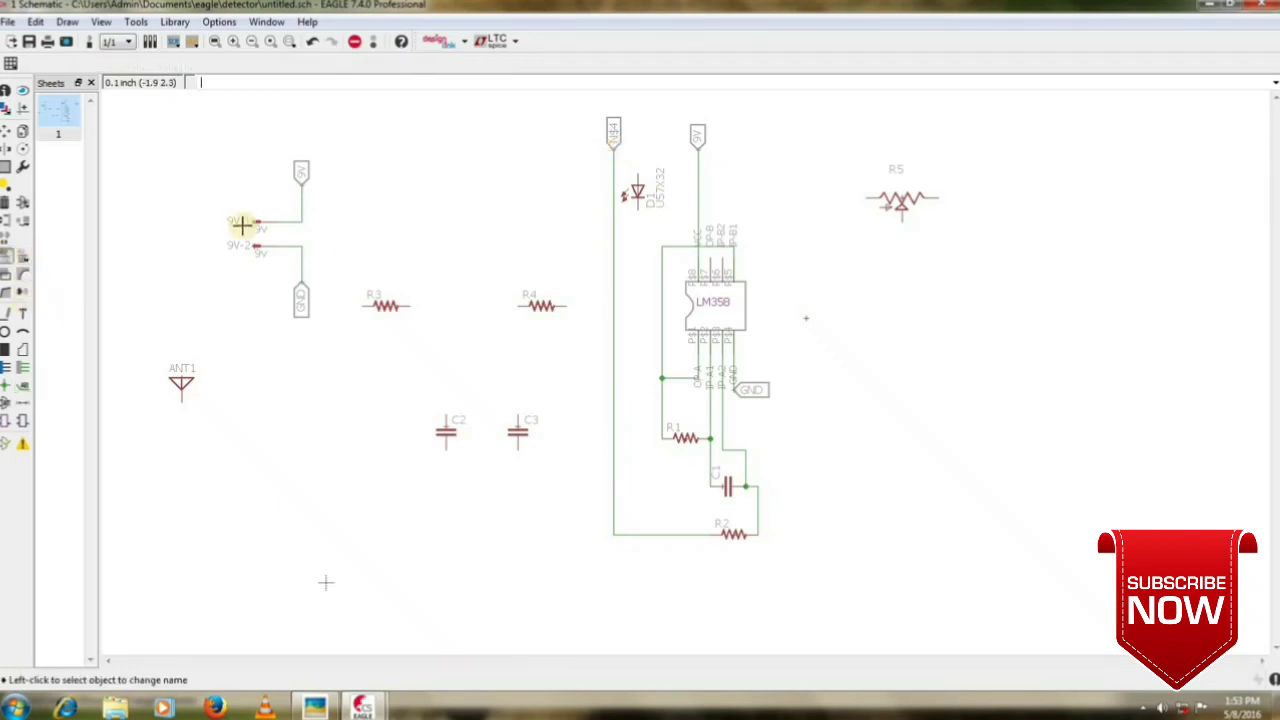
pyautogui.click(614, 132)
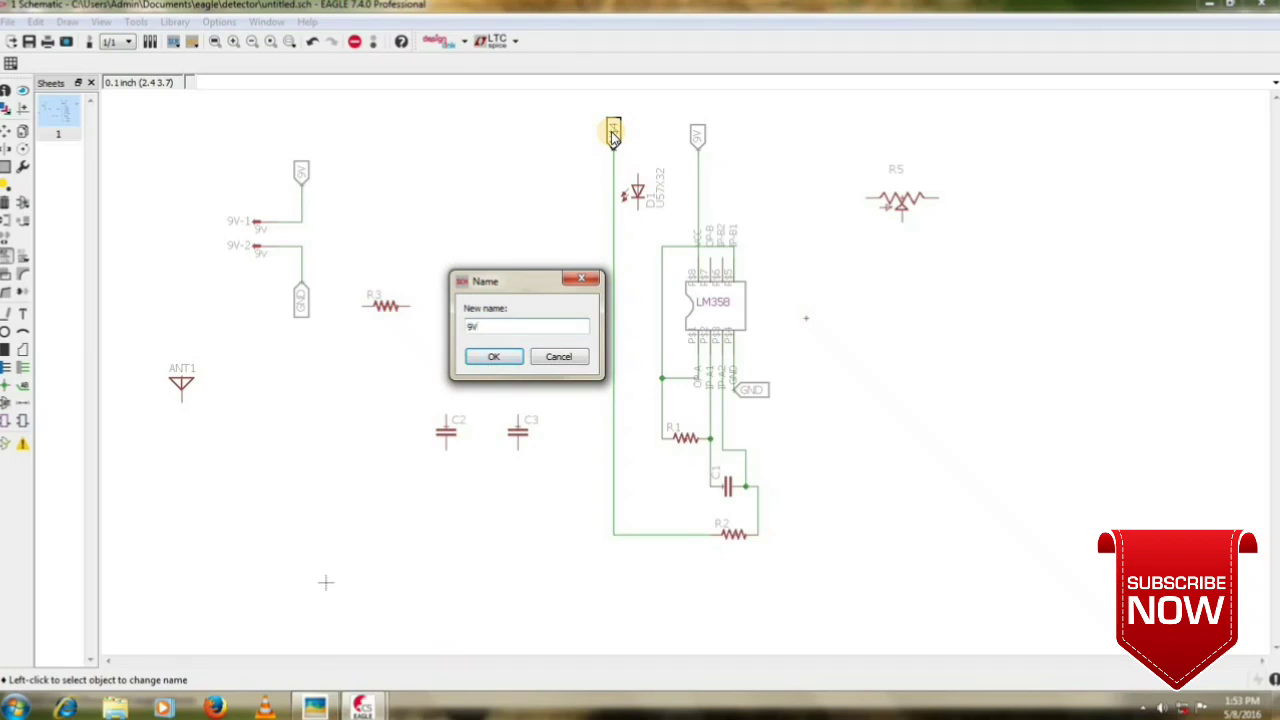
pyautogui.press('Return')
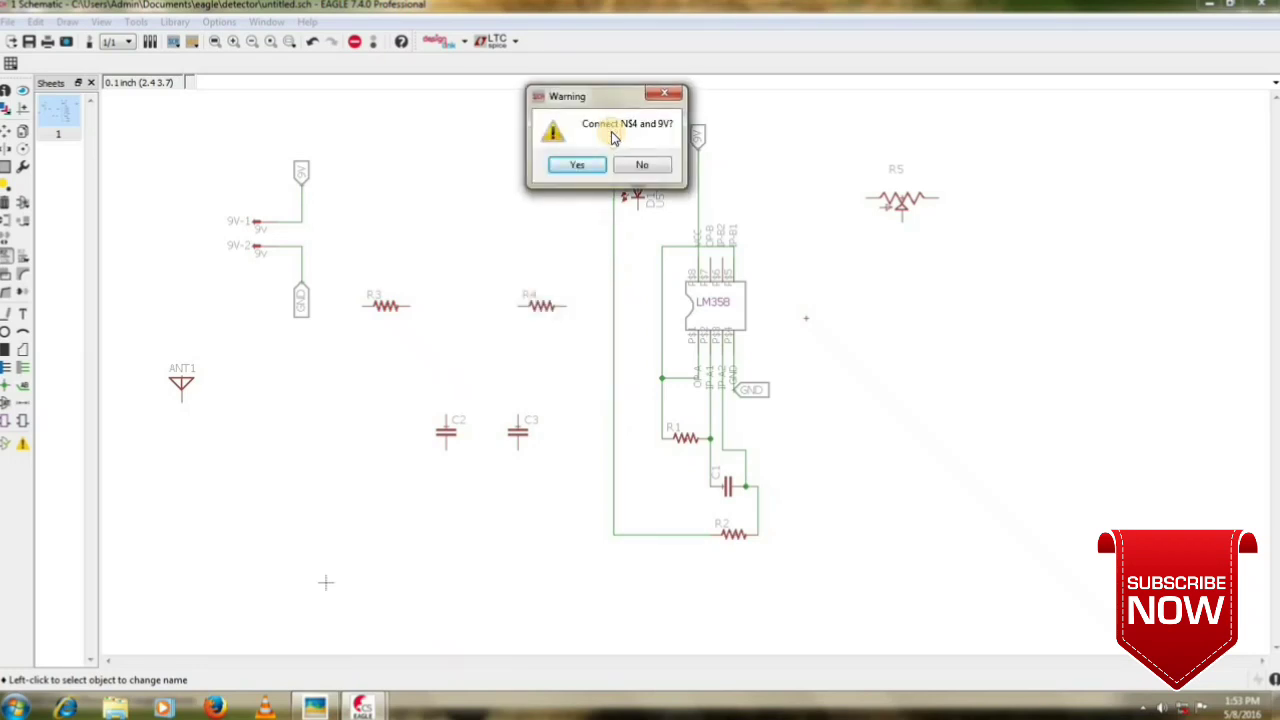
pyautogui.click(586, 165)
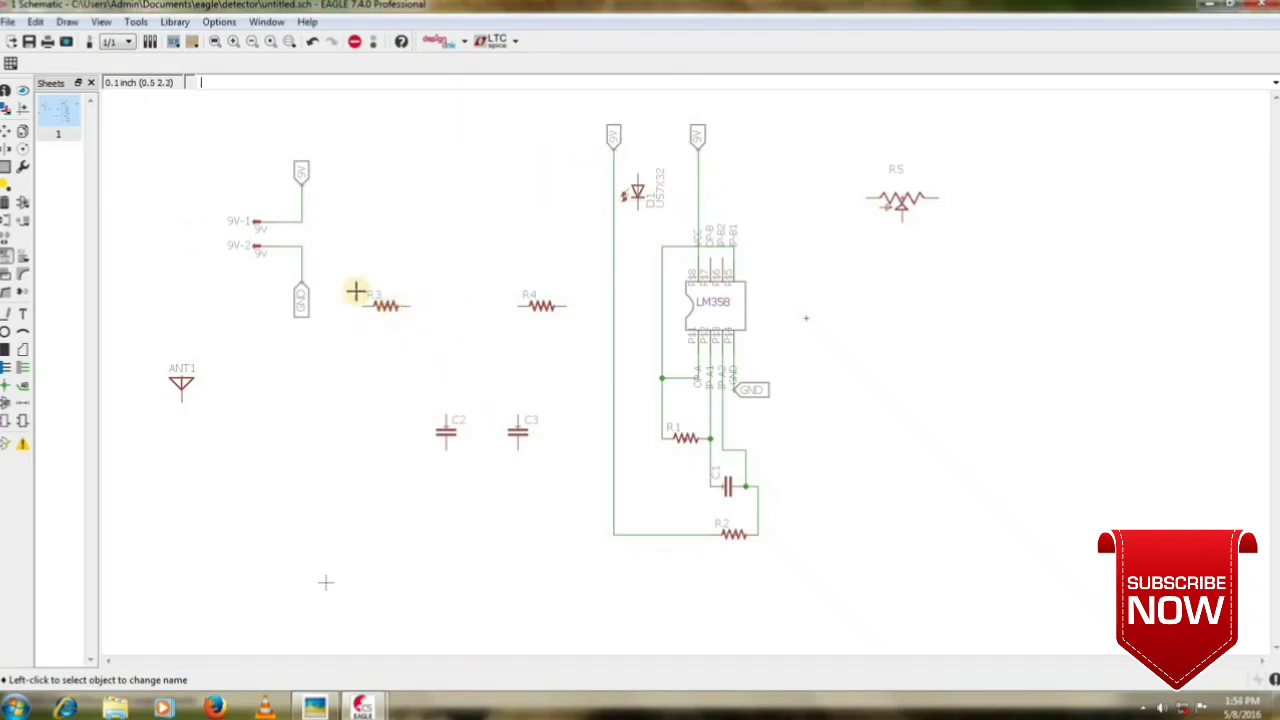
# Move resistor R3 to the right of R2, and place capacitor C2 with horizontal leads just above R3.
pyautogui.click(7, 130)
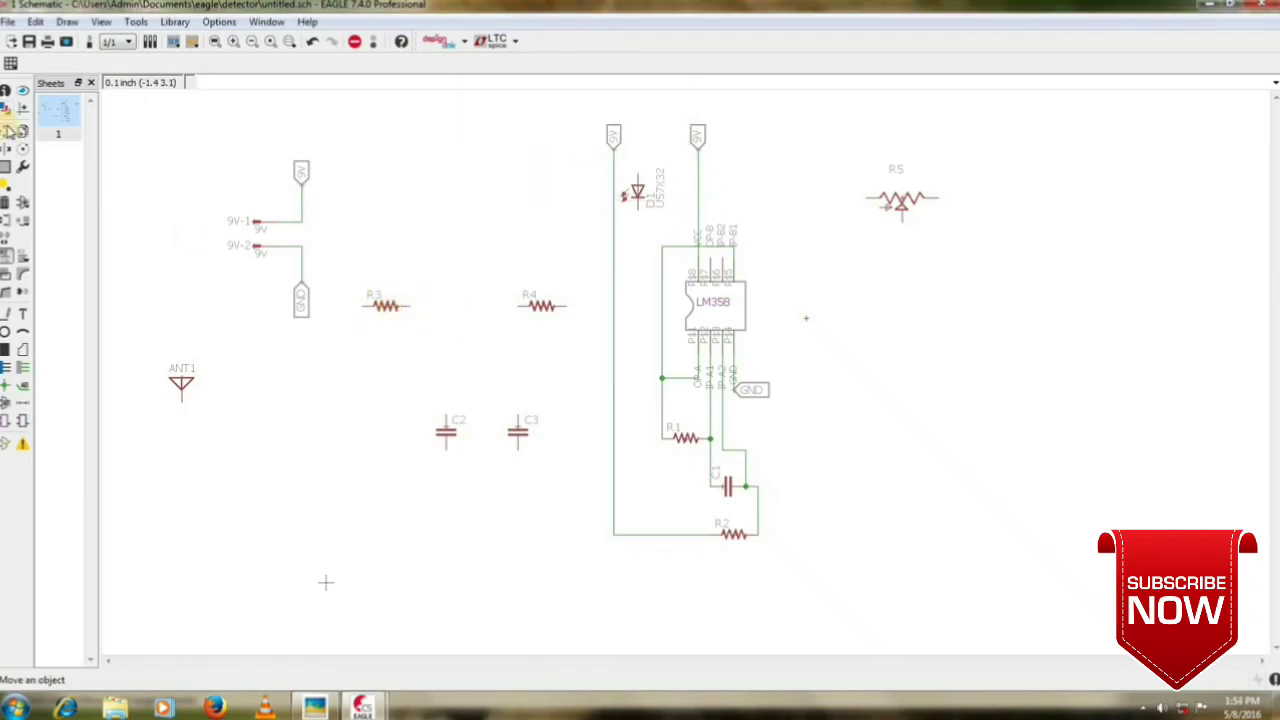
pyautogui.click(382, 303)
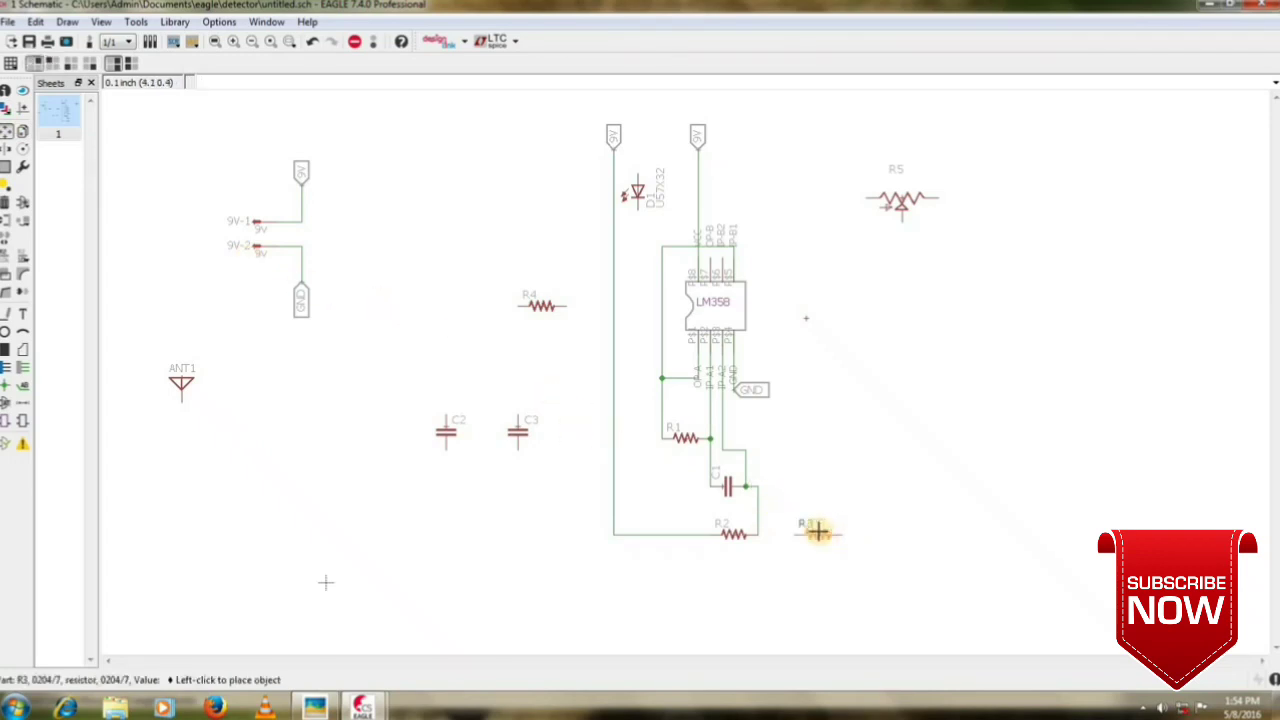
pyautogui.click(818, 531)
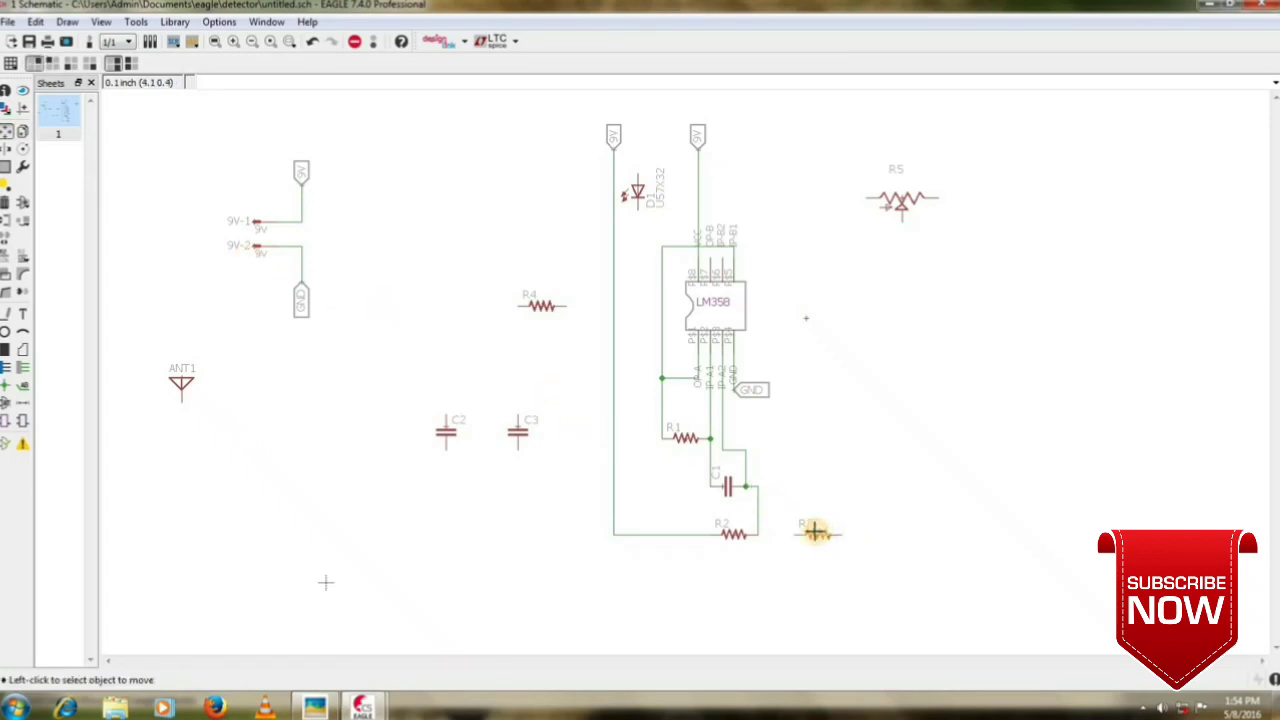
pyautogui.click(445, 432)
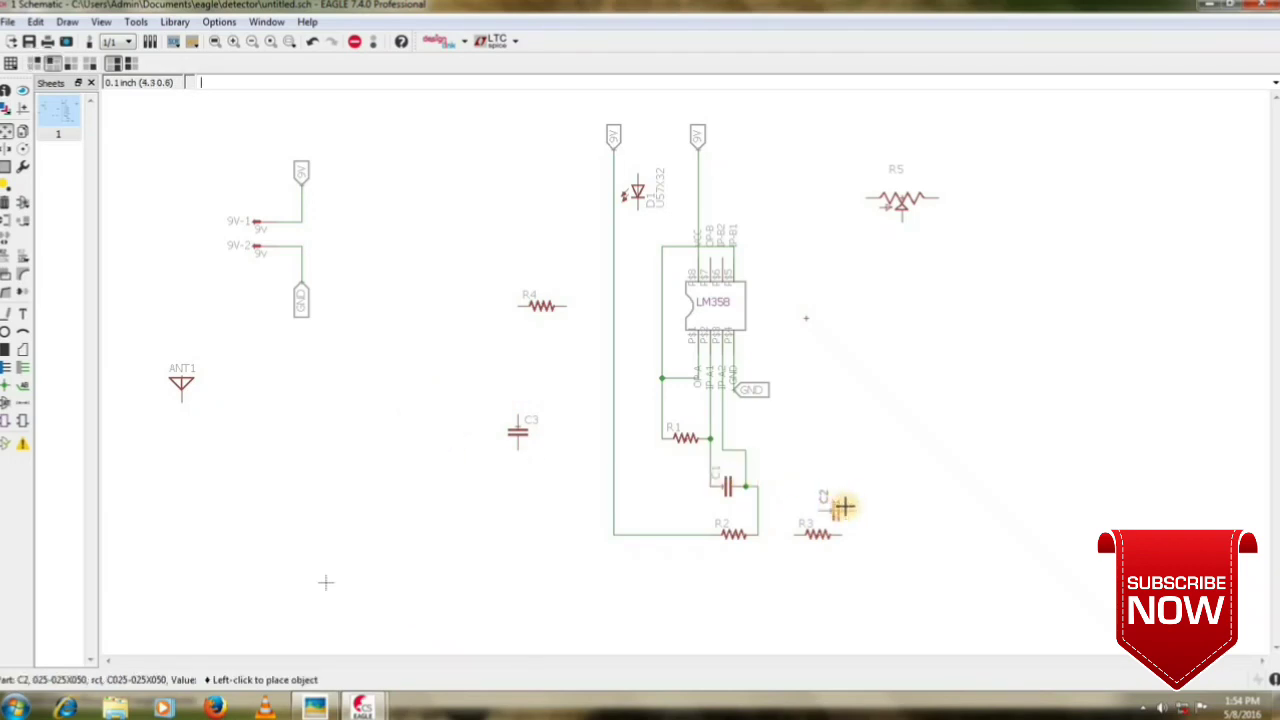
pyautogui.click(825, 498)
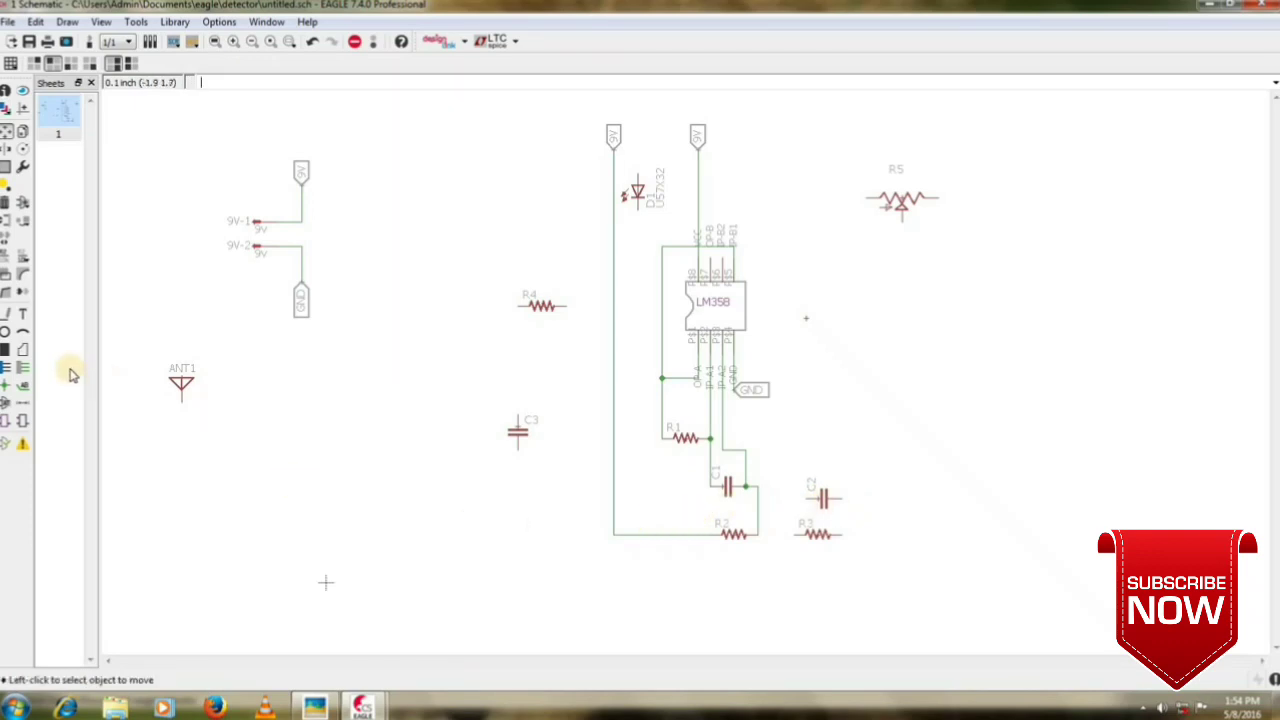
# Wire R2's right end to R3's left end, and connect C2's left end to that net between the two resistors.
pyautogui.click(22, 368)
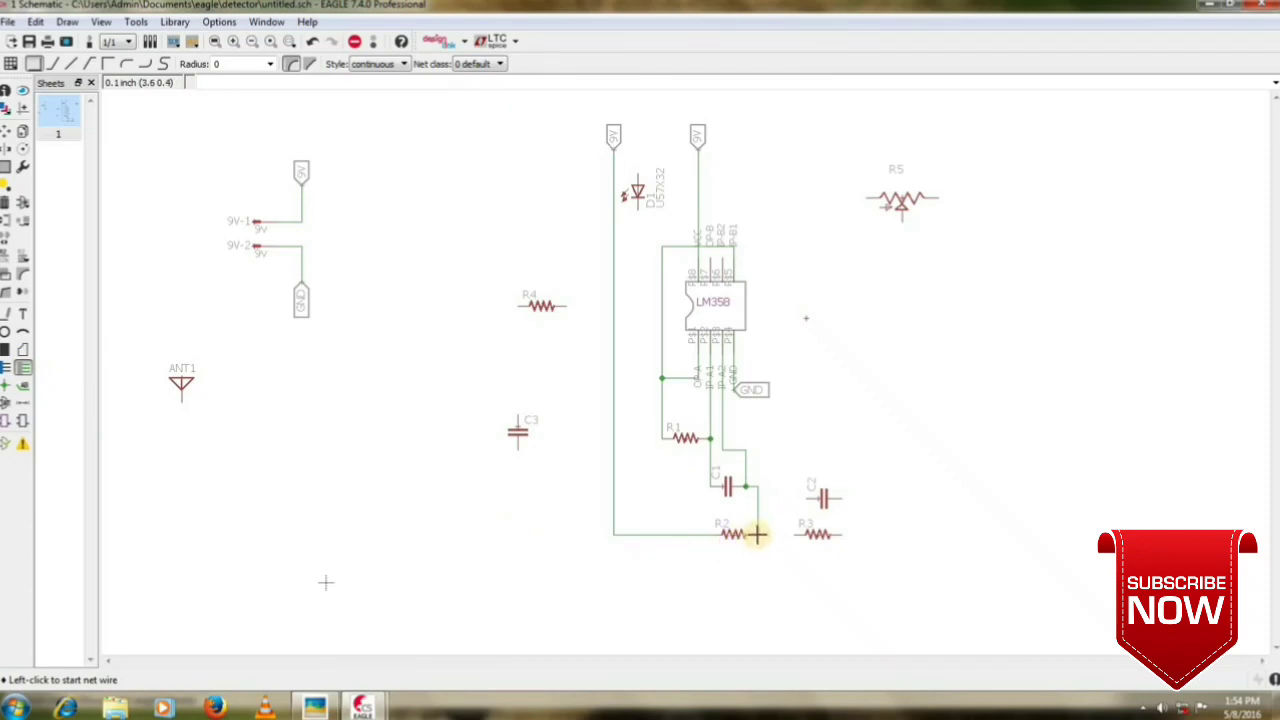
pyautogui.click(757, 535)
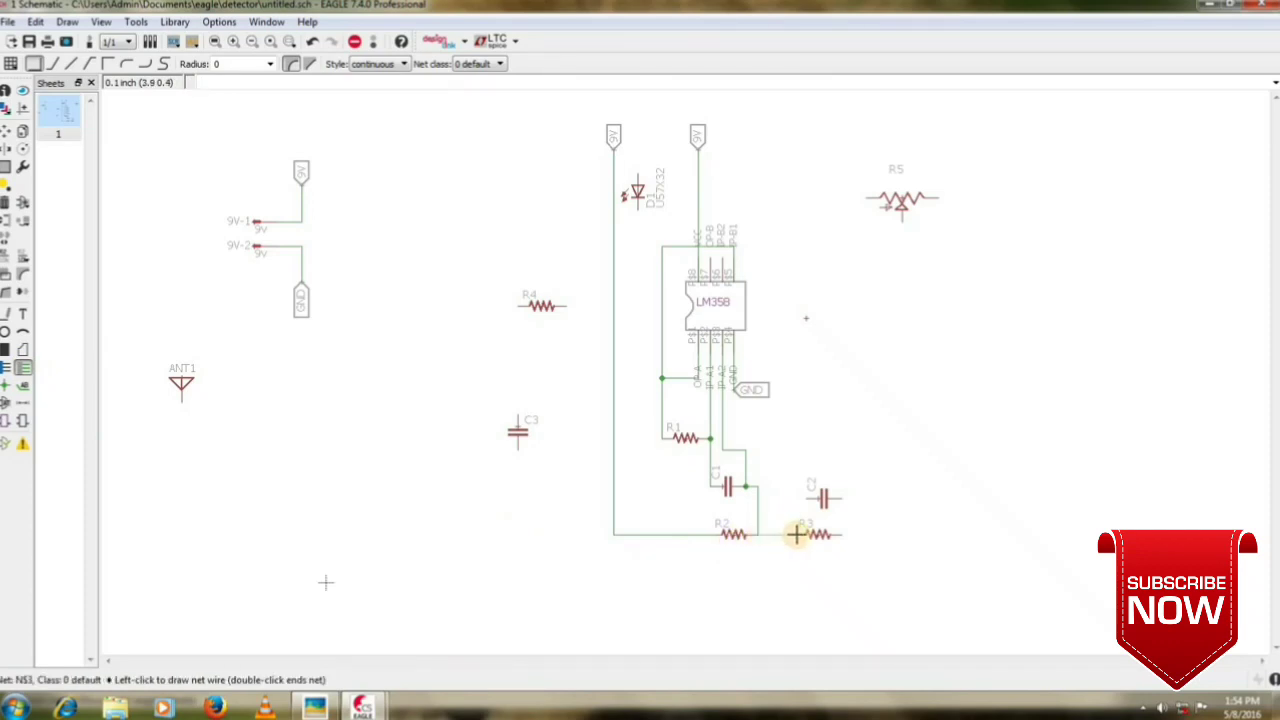
pyautogui.click(797, 535)
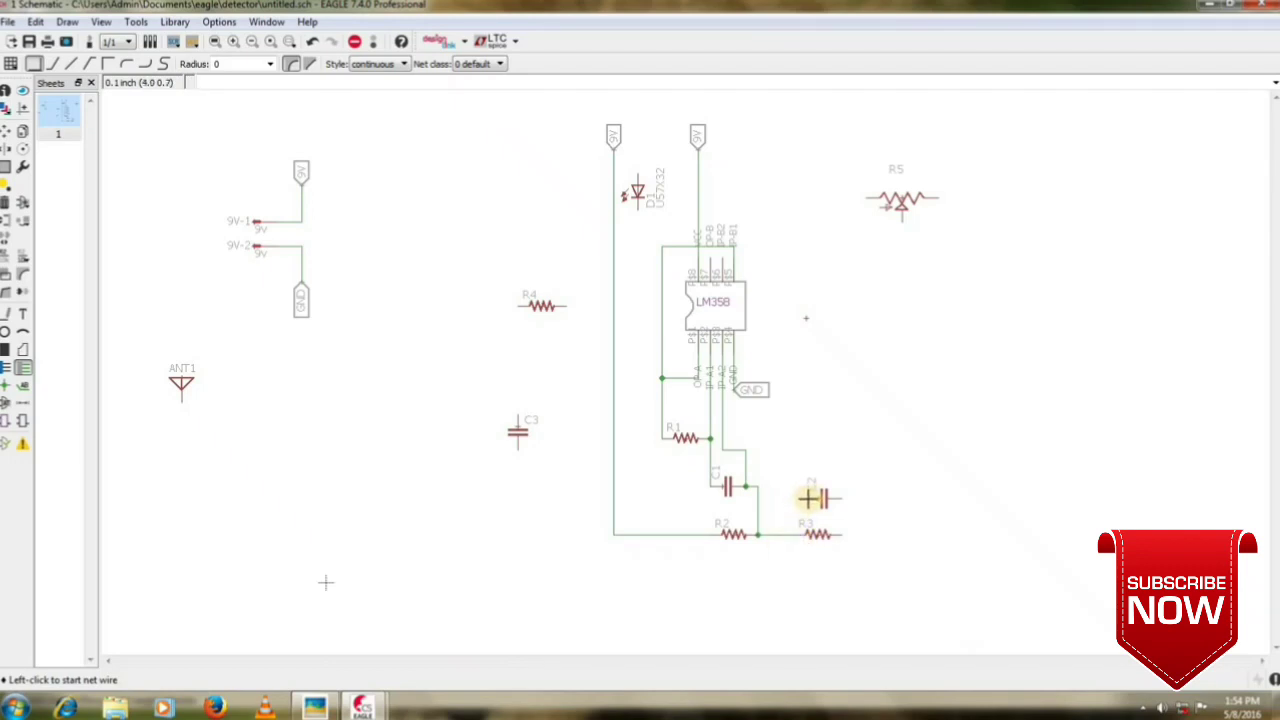
pyautogui.click(794, 498)
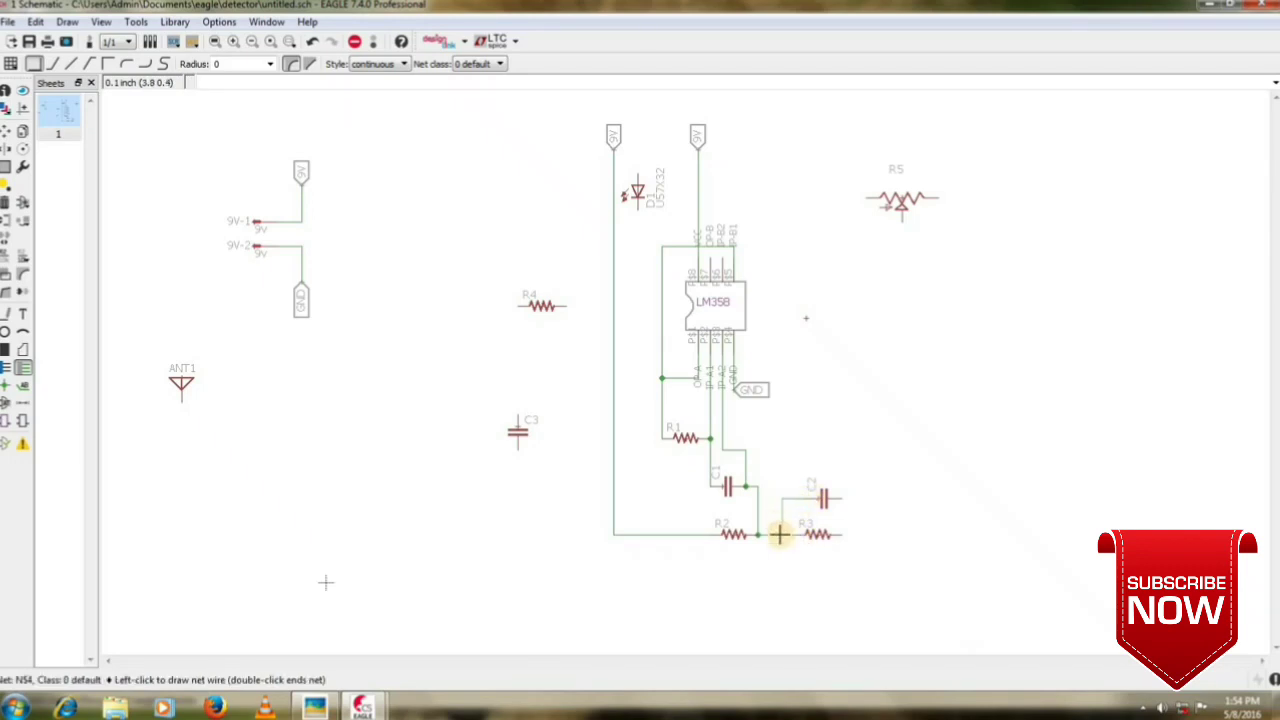
pyautogui.click(781, 535)
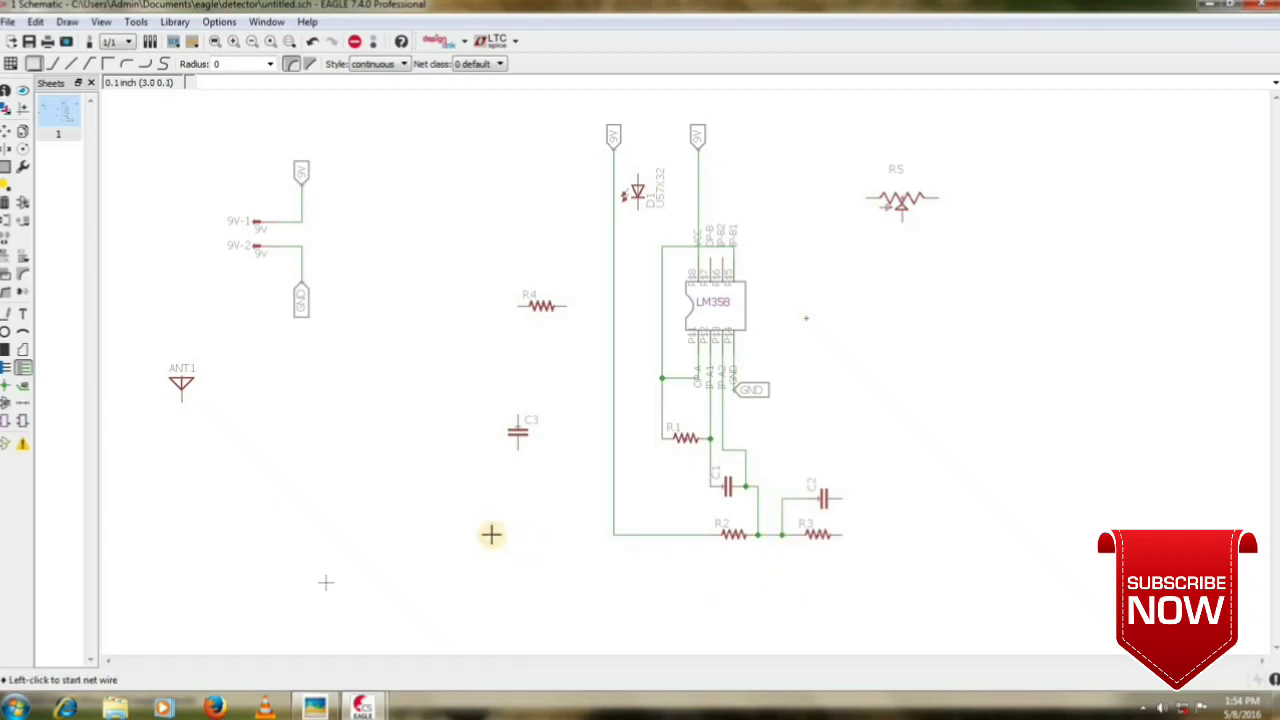
# Draw short horizontal nets rightward from the right ends of R3 and C2, ending both at the same distance and leaving them open.
pyautogui.click(840, 535)
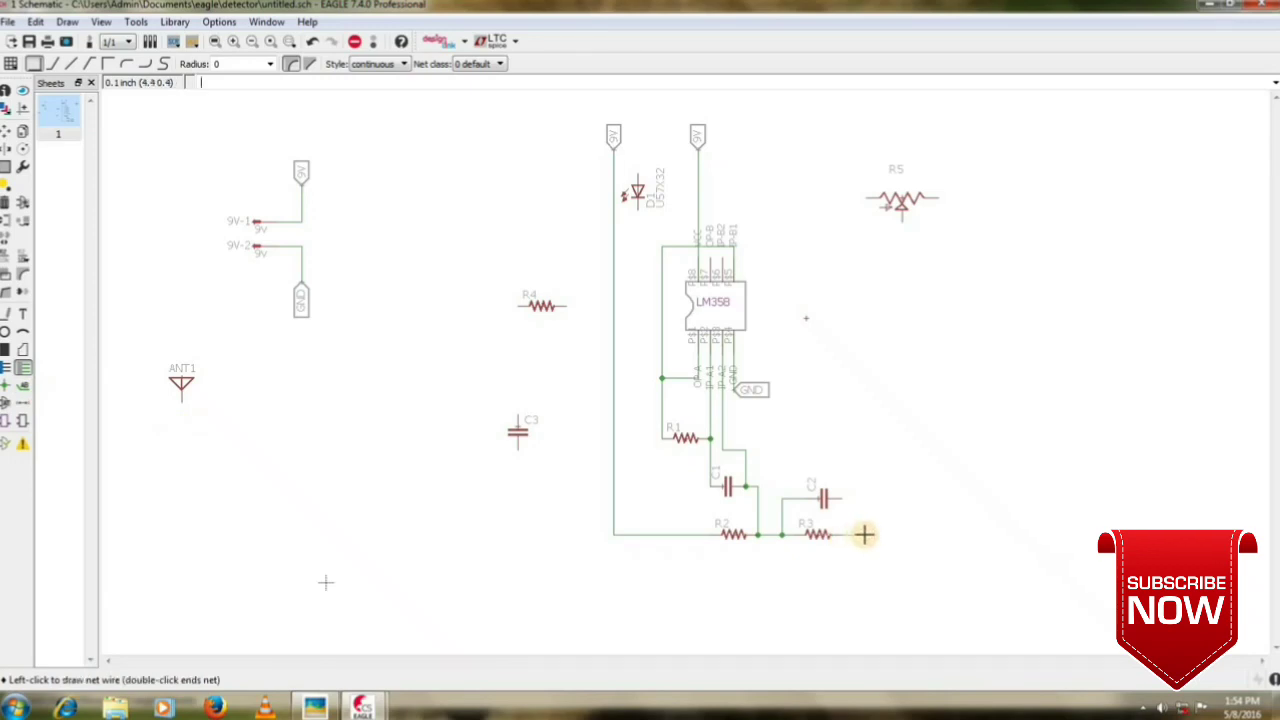
pyautogui.click(867, 535)
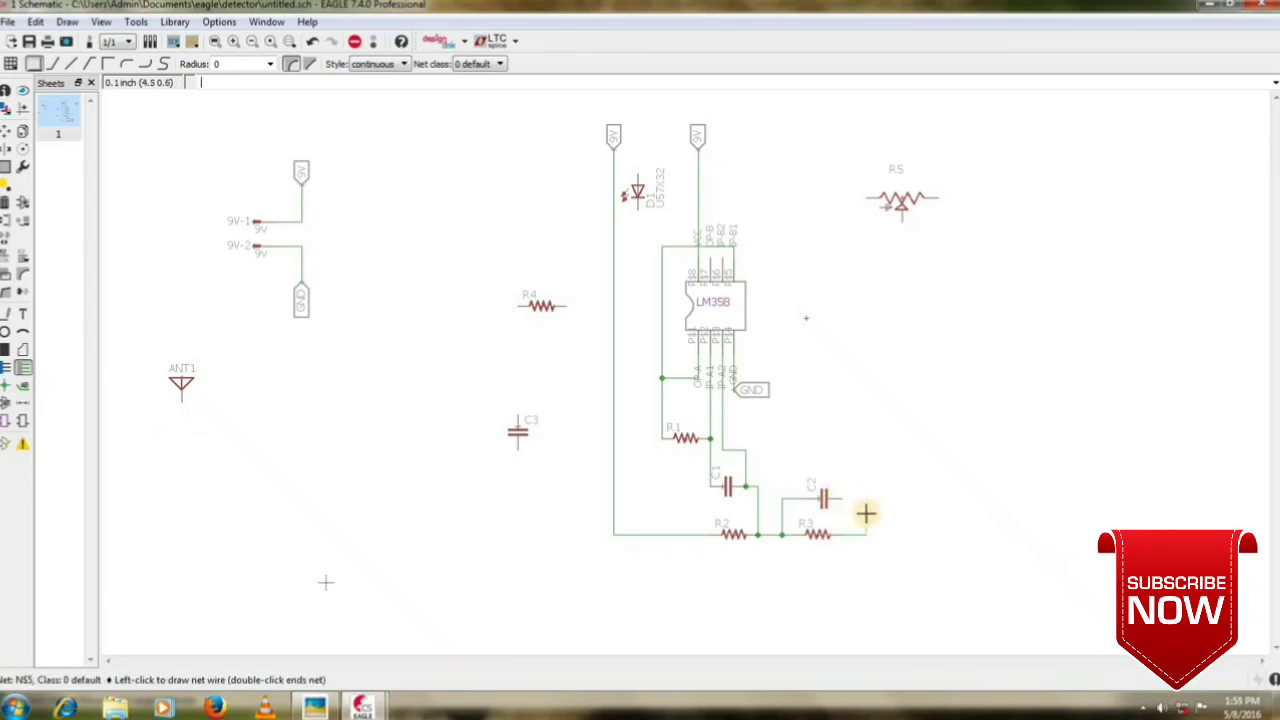
pyautogui.press('Escape')
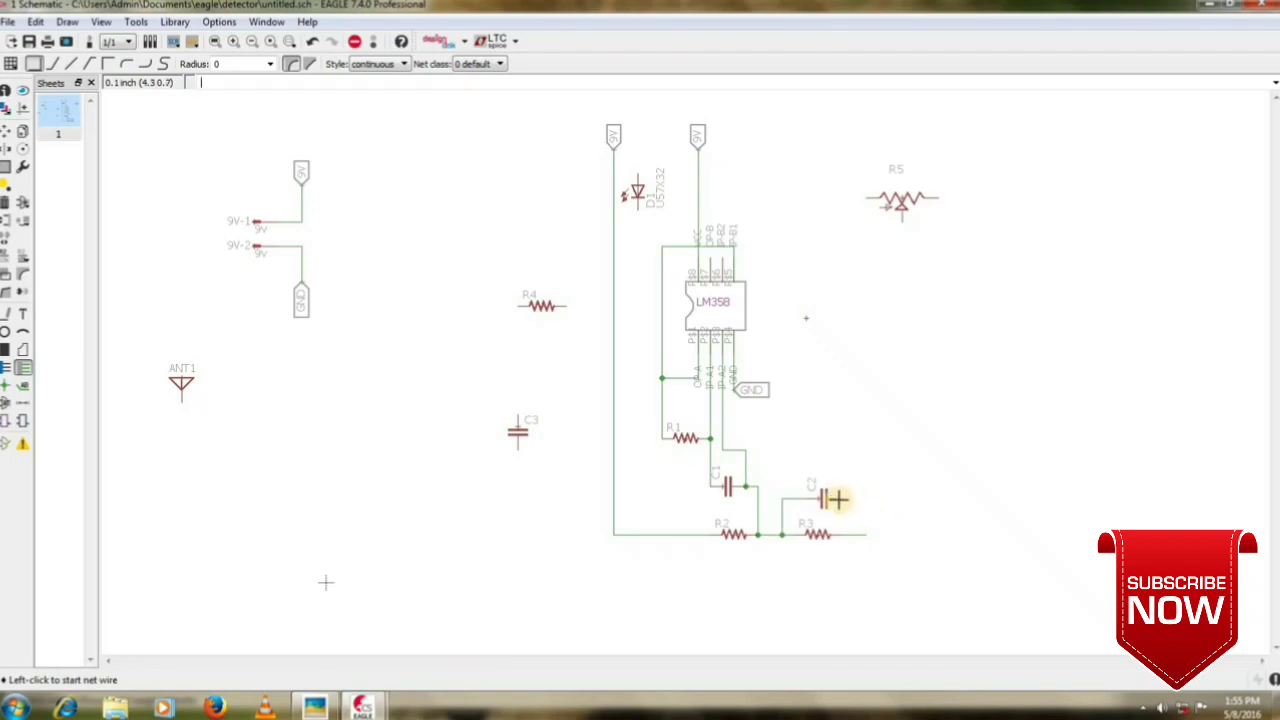
pyautogui.click(838, 500)
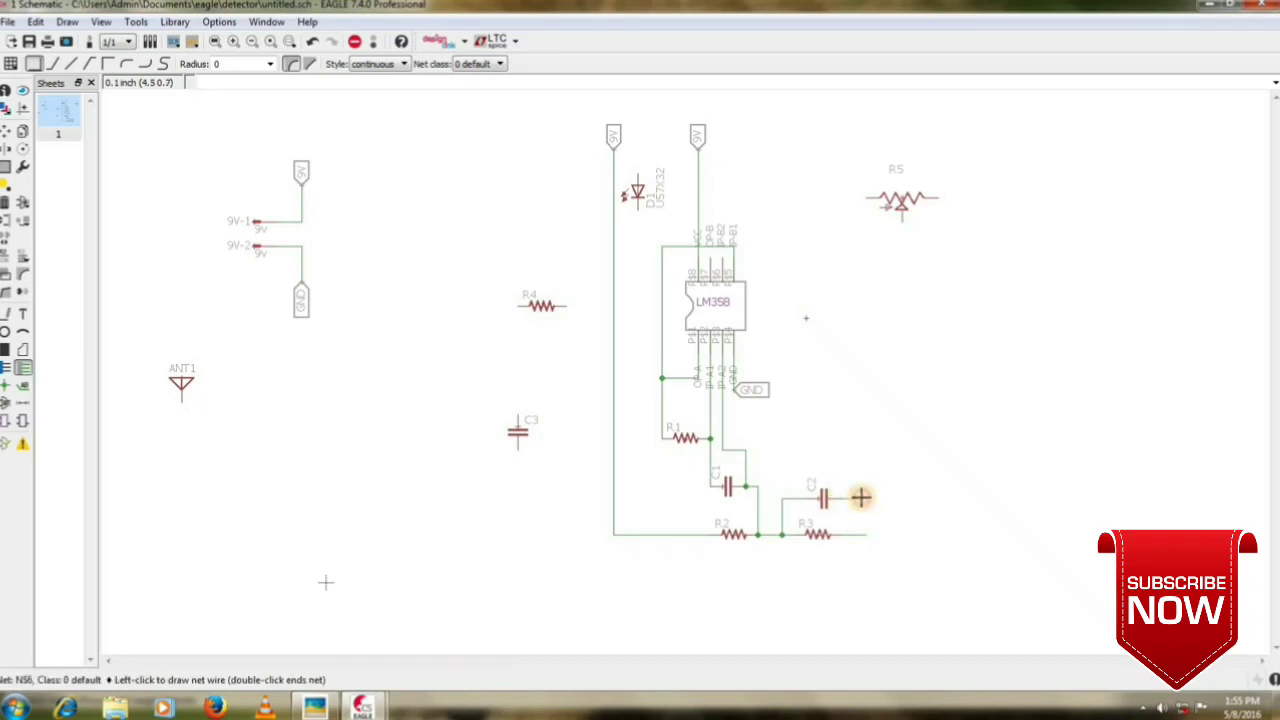
# Place net labels on the open right ends of the R3 and C2 nets.
pyautogui.click(22, 386)
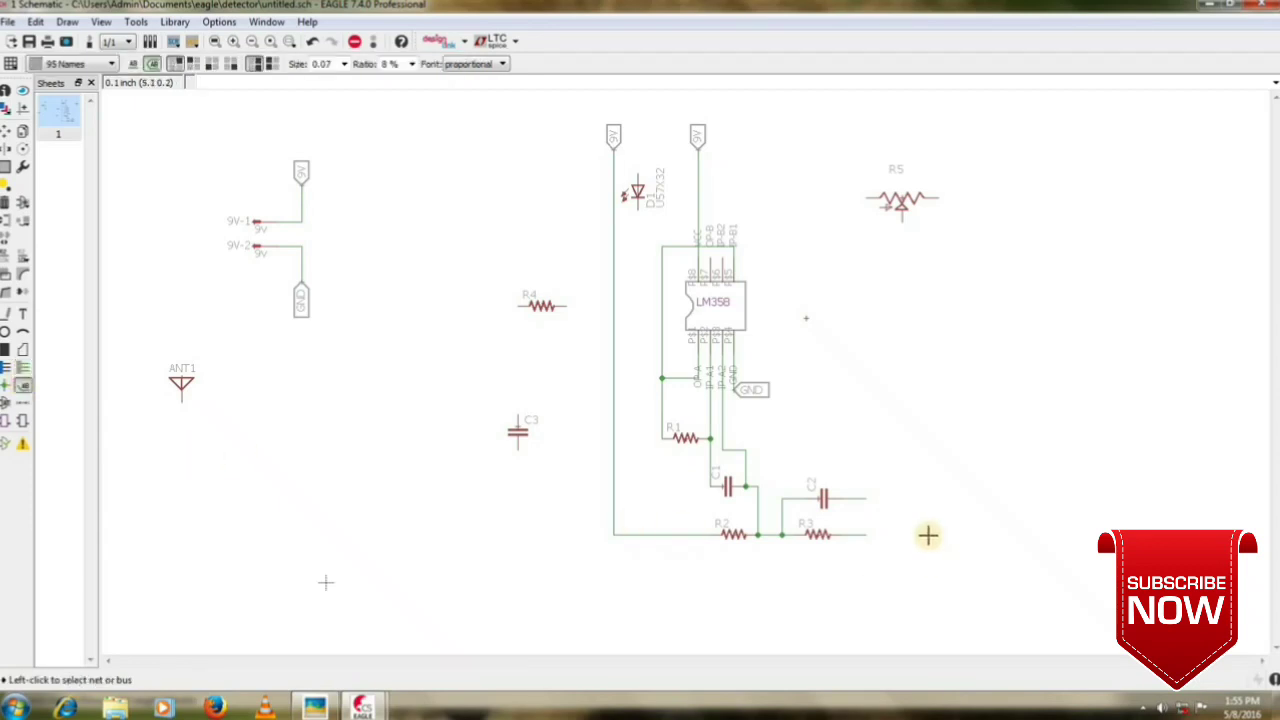
pyautogui.click(868, 534)
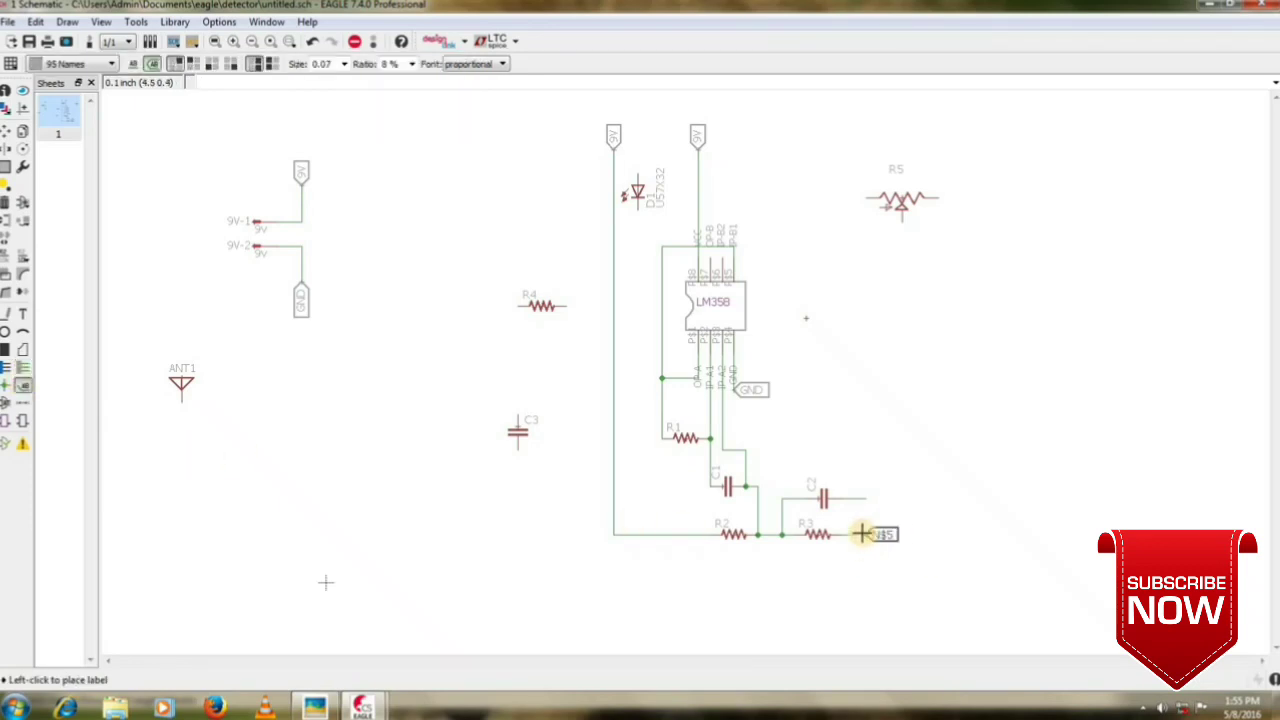
pyautogui.click(868, 534)
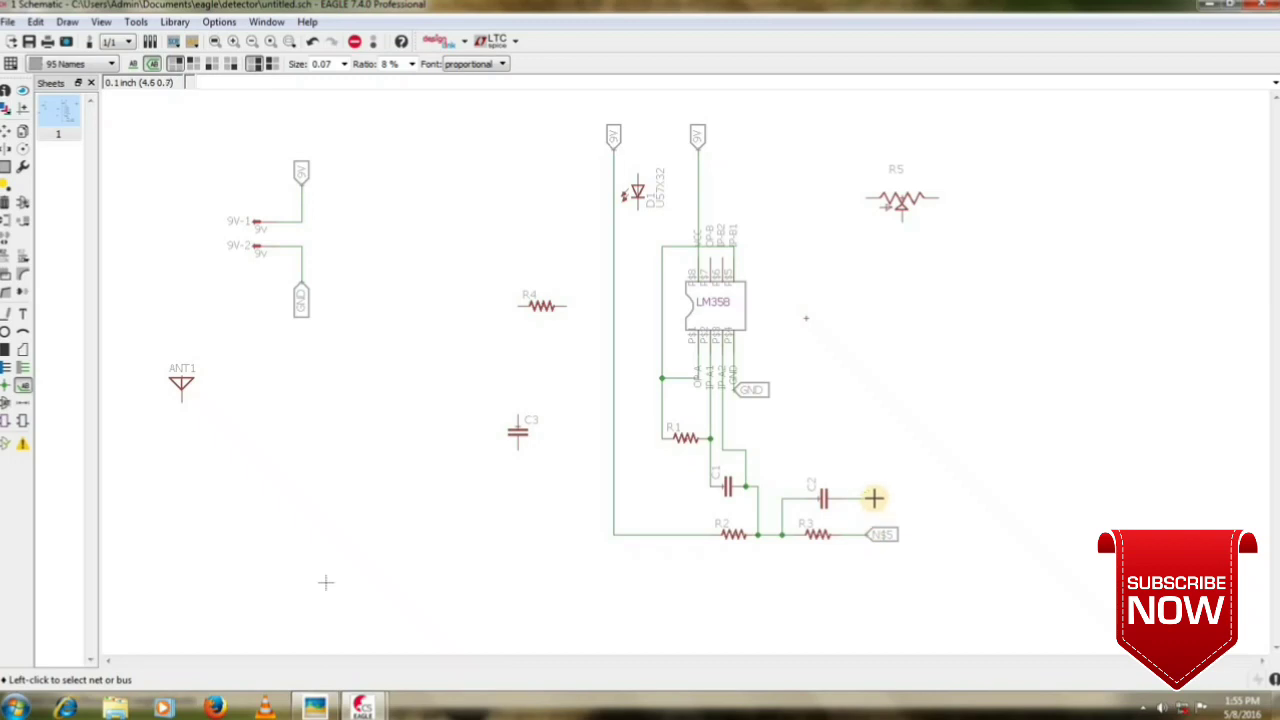
pyautogui.click(866, 498)
pyautogui.click(866, 498)
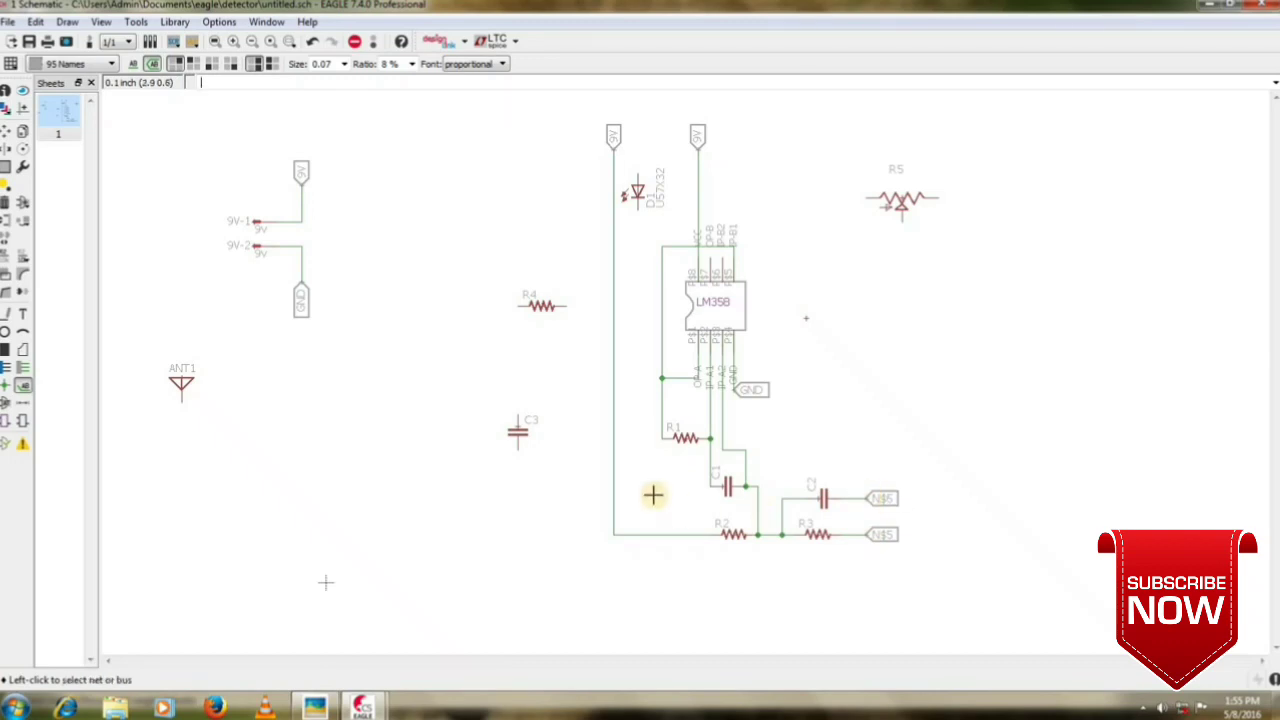
# Rename the labelled nets of R3 and C2 as GND and connect both to the existing GND net.
pyautogui.click(6, 262)
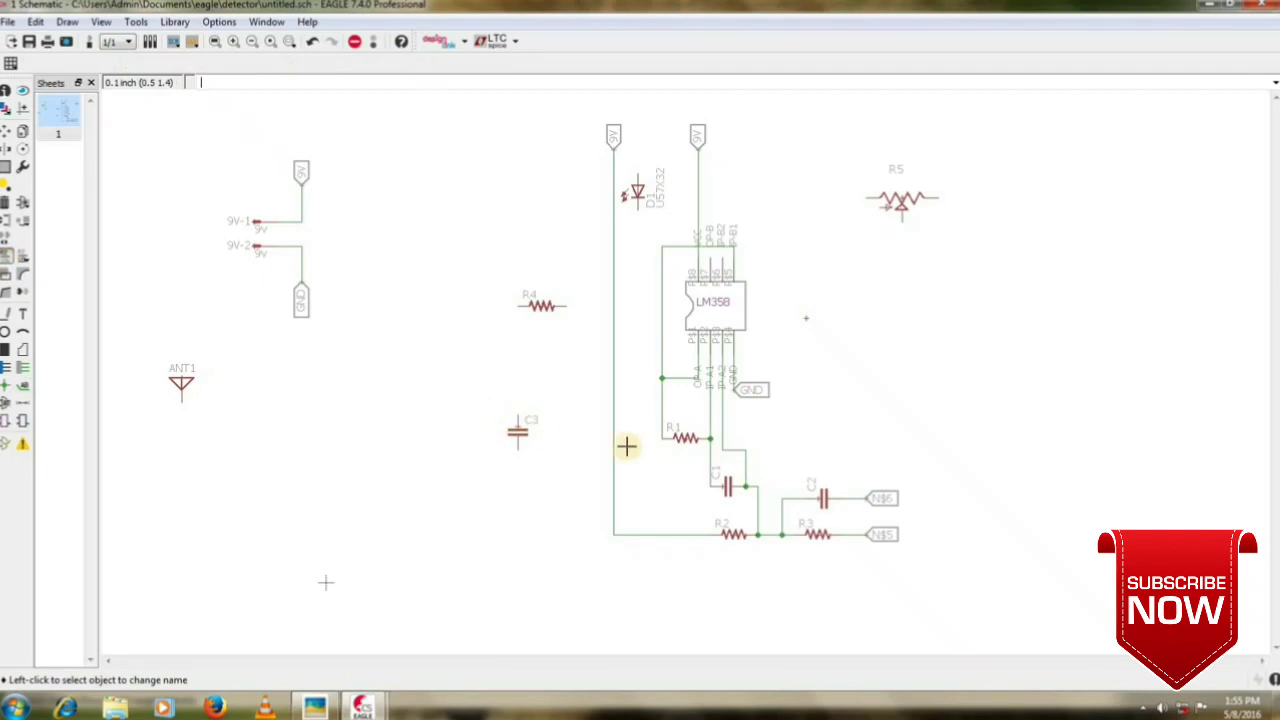
pyautogui.click(887, 534)
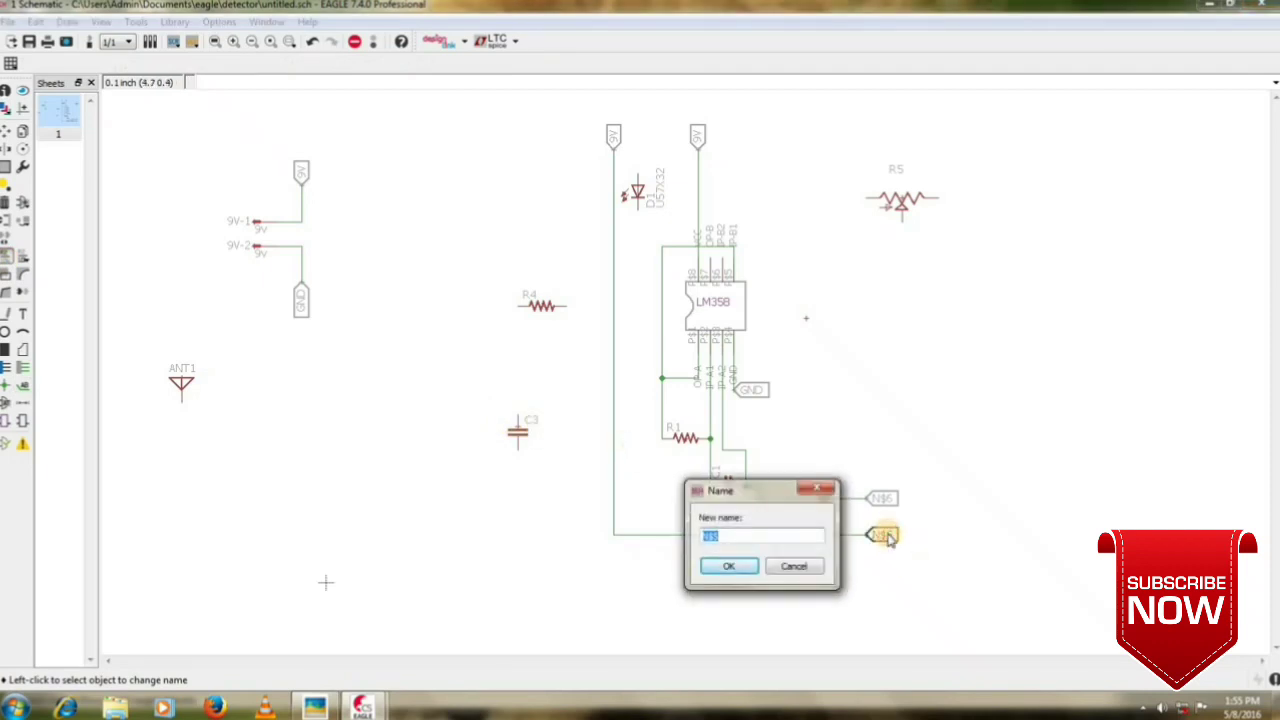
pyautogui.press('Return')
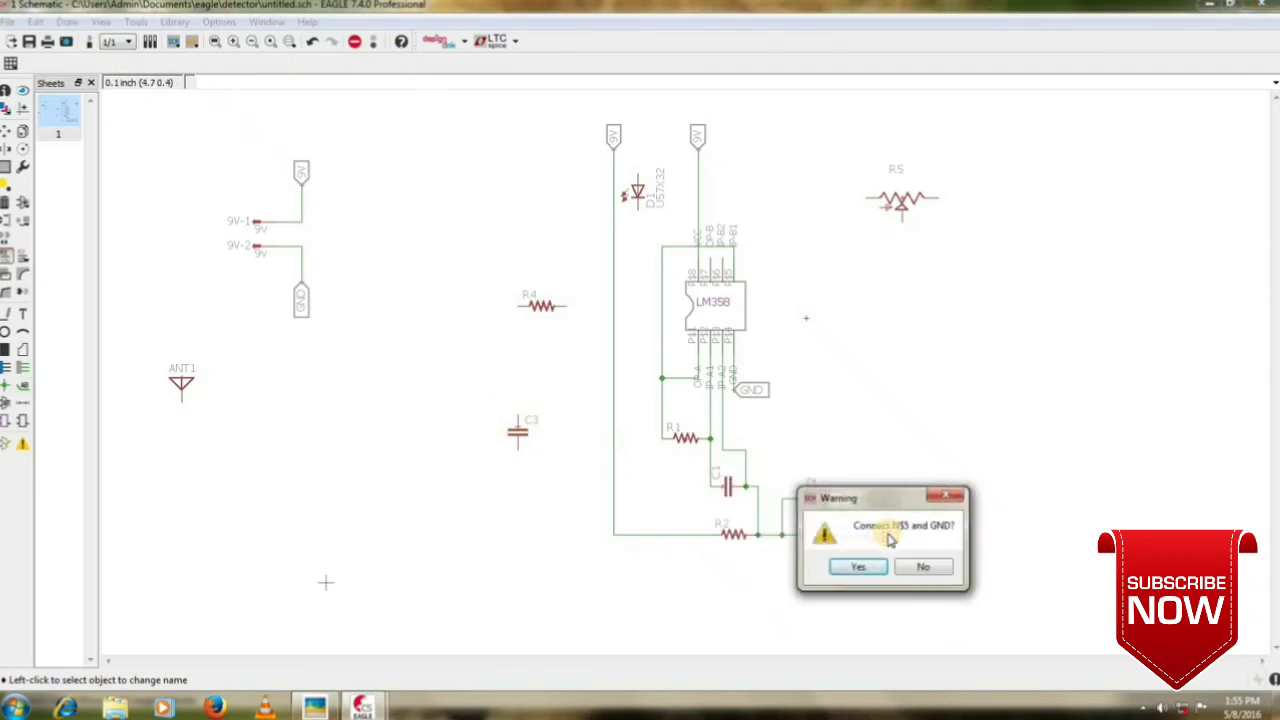
pyautogui.click(858, 566)
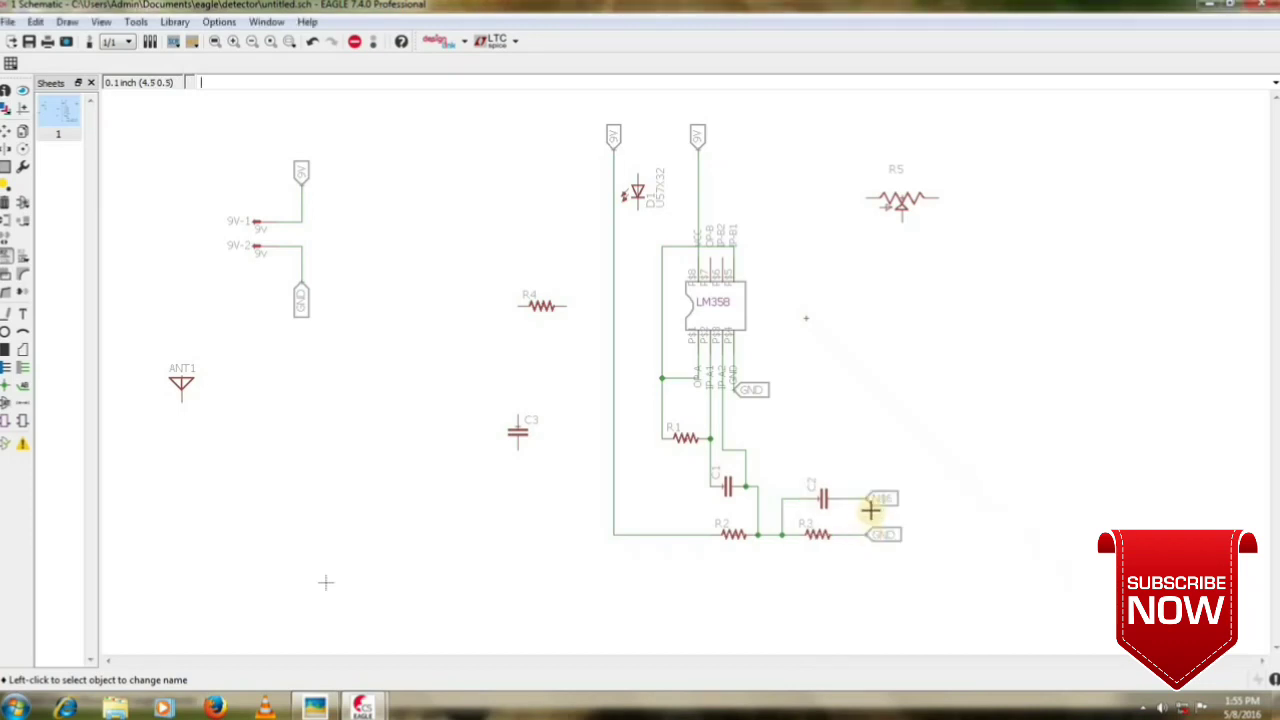
pyautogui.click(880, 499)
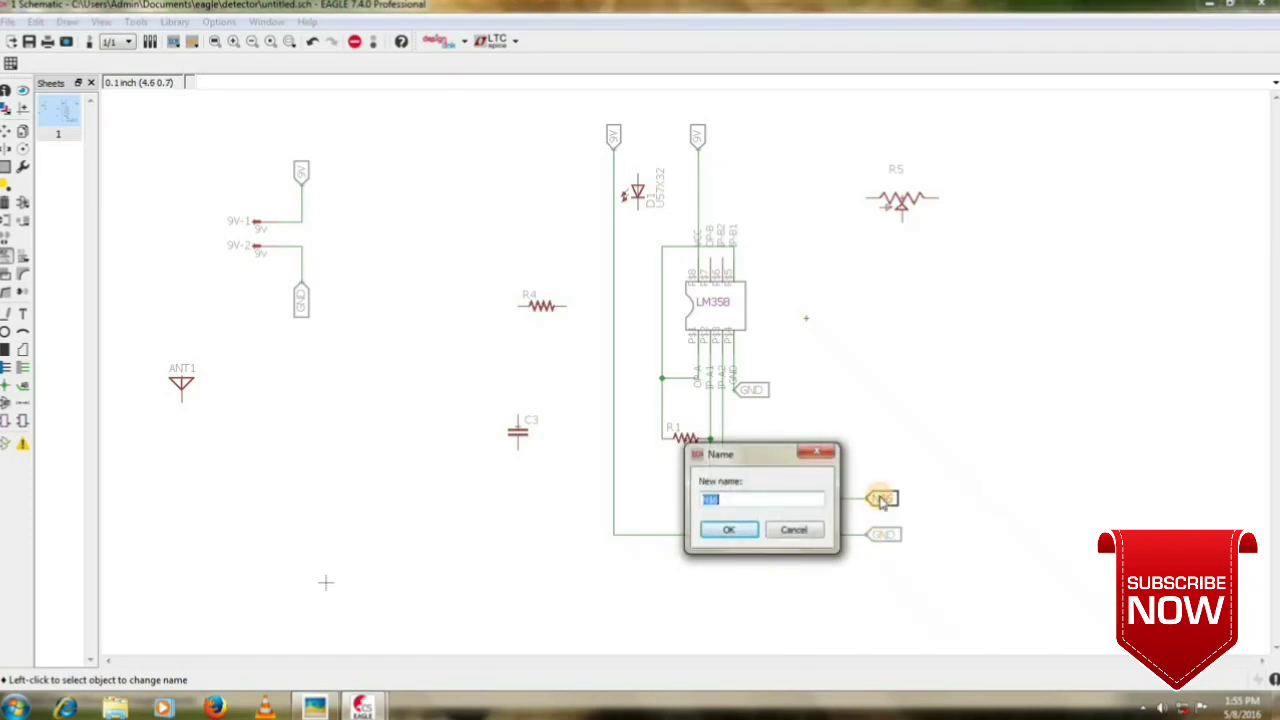
pyautogui.press('Return')
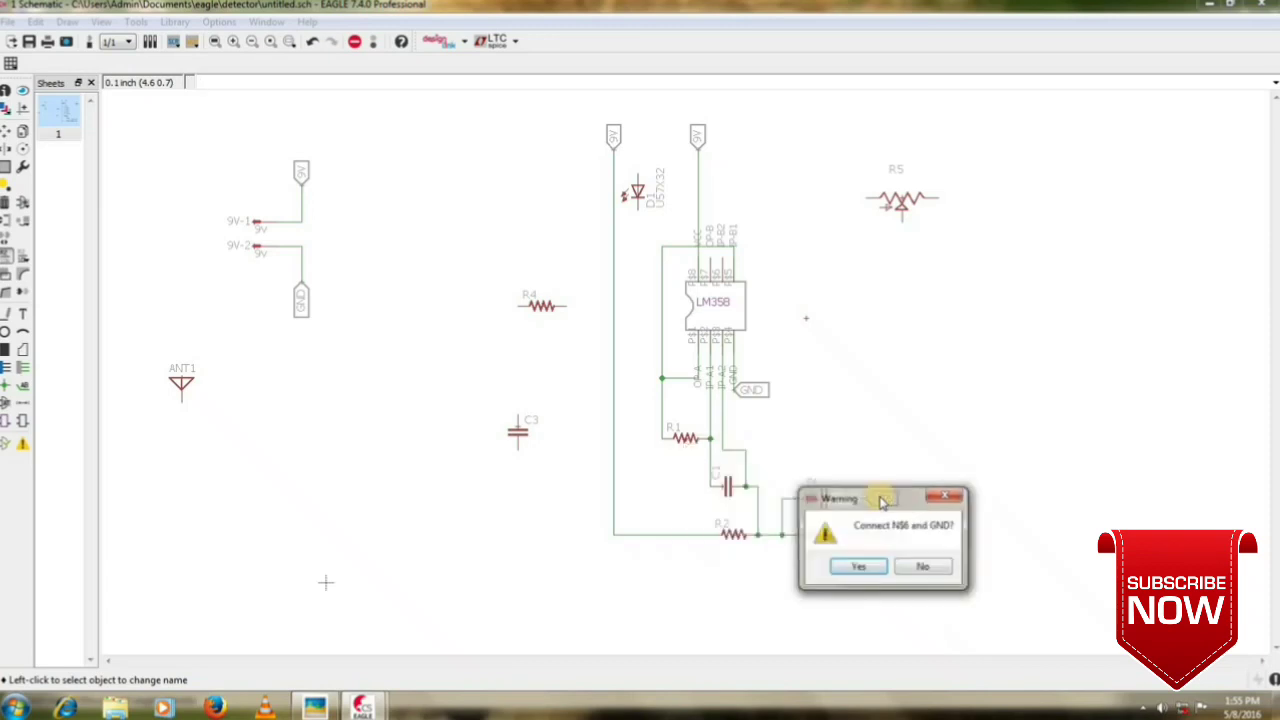
pyautogui.click(853, 566)
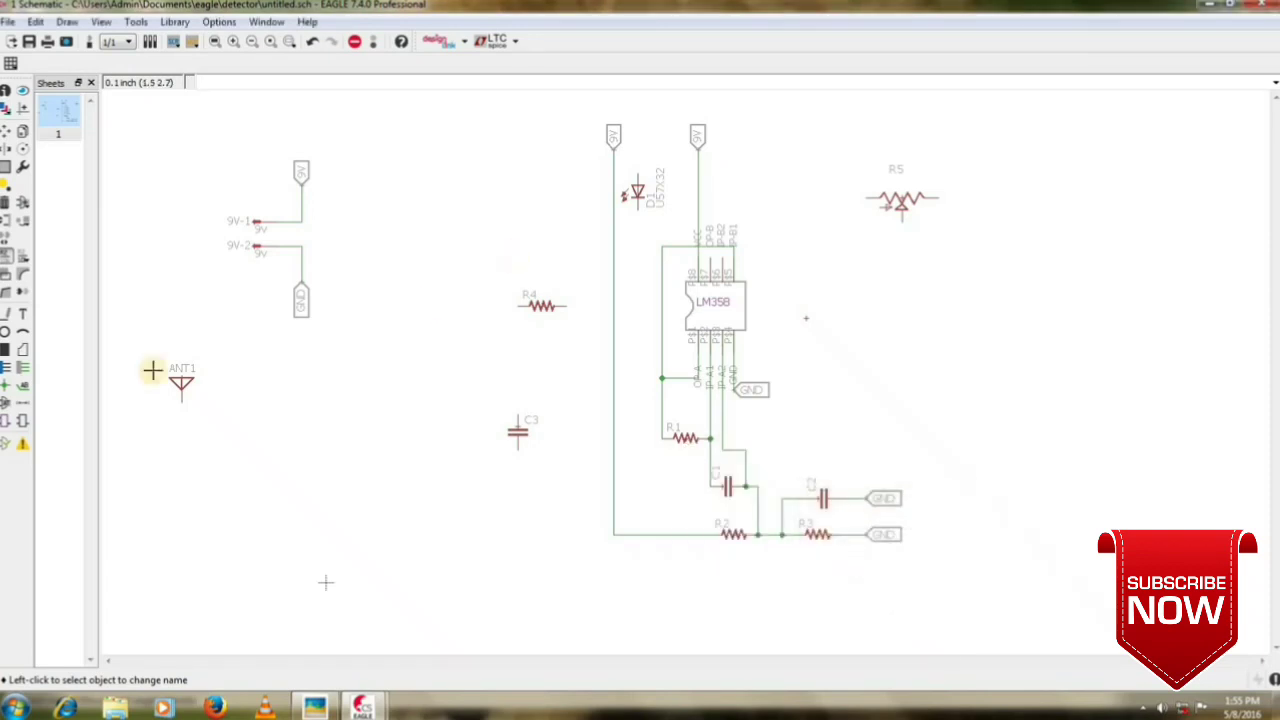
# Draw a net from R5's right end going up and another from its left end going down, leaving both outer ends open.
pyautogui.click(24, 368)
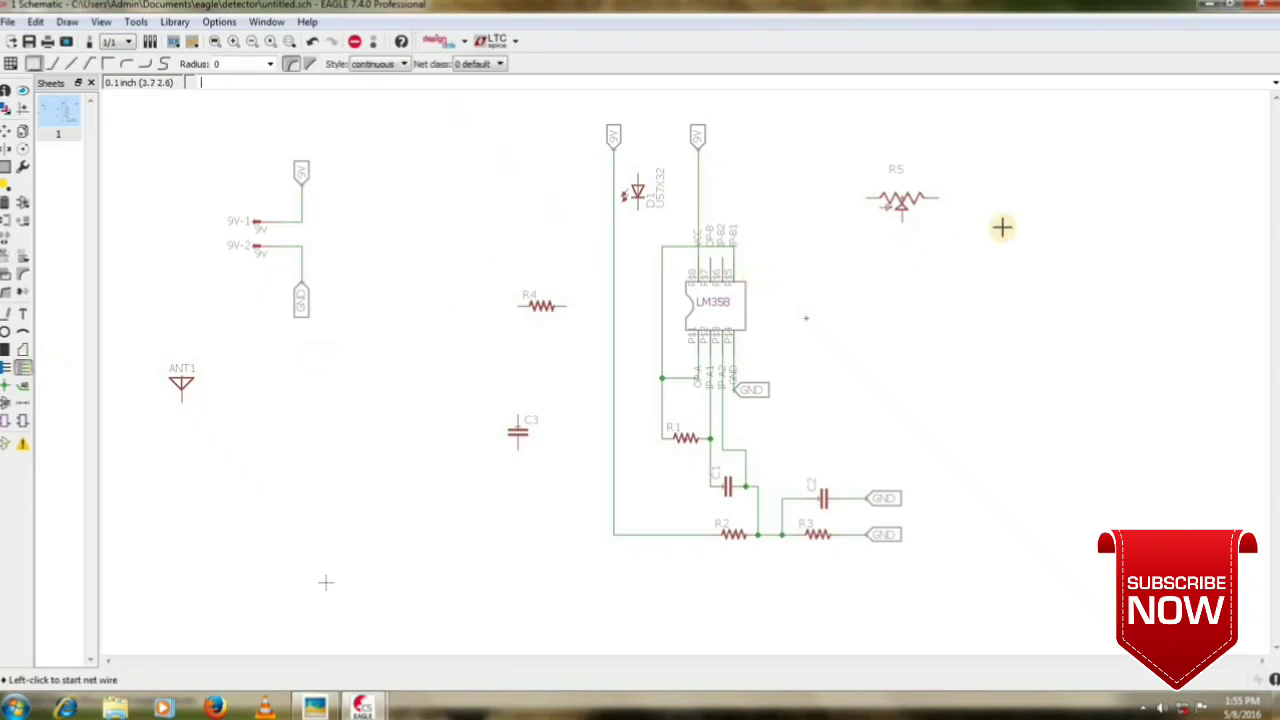
pyautogui.click(933, 199)
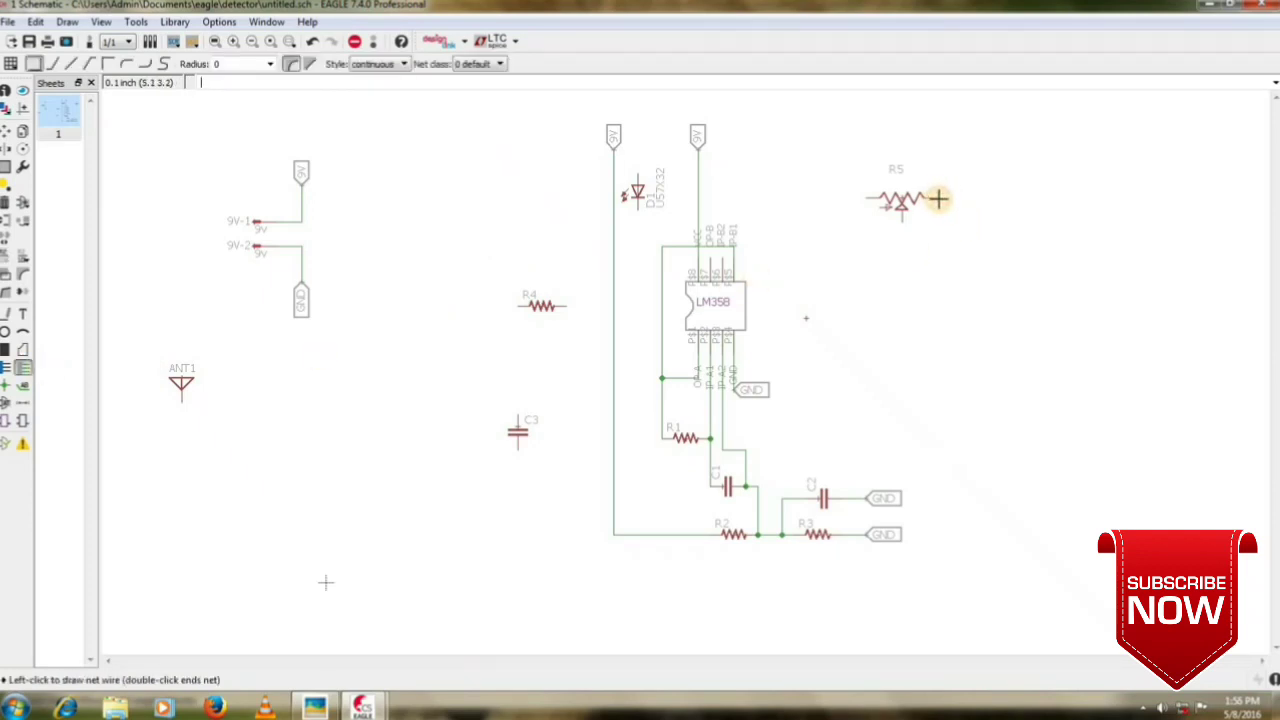
pyautogui.click(949, 145)
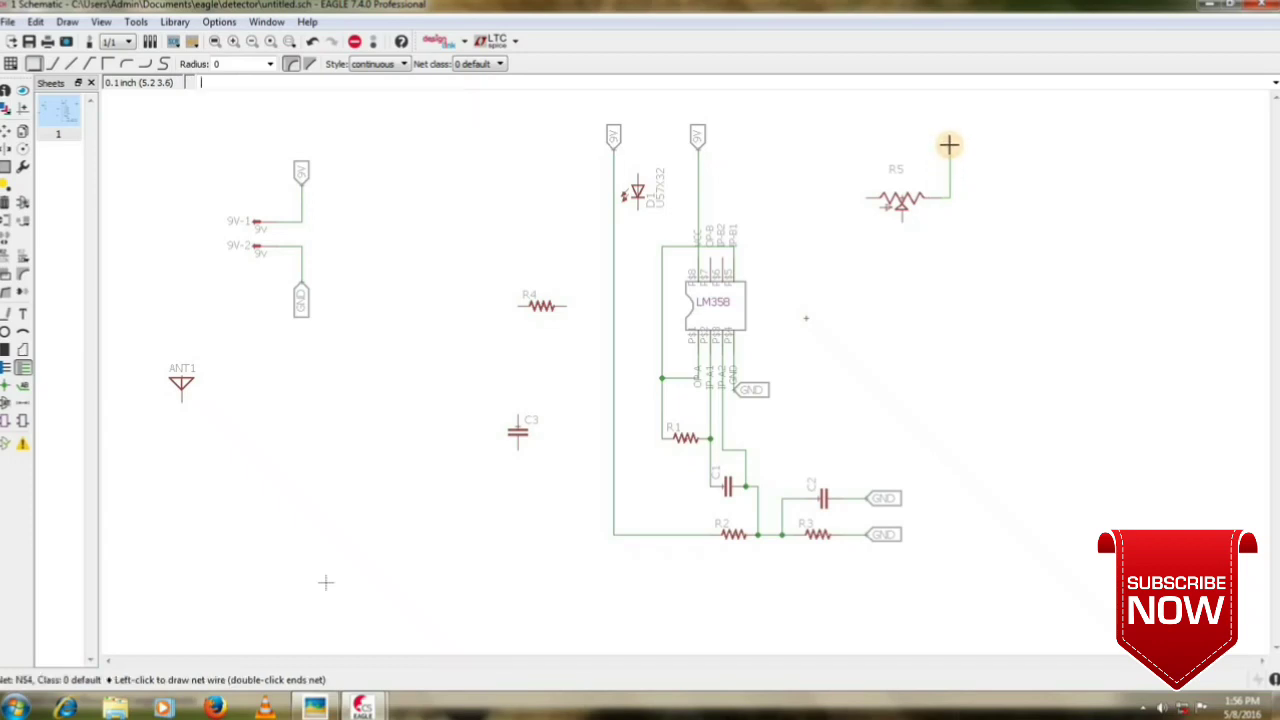
pyautogui.click(949, 145)
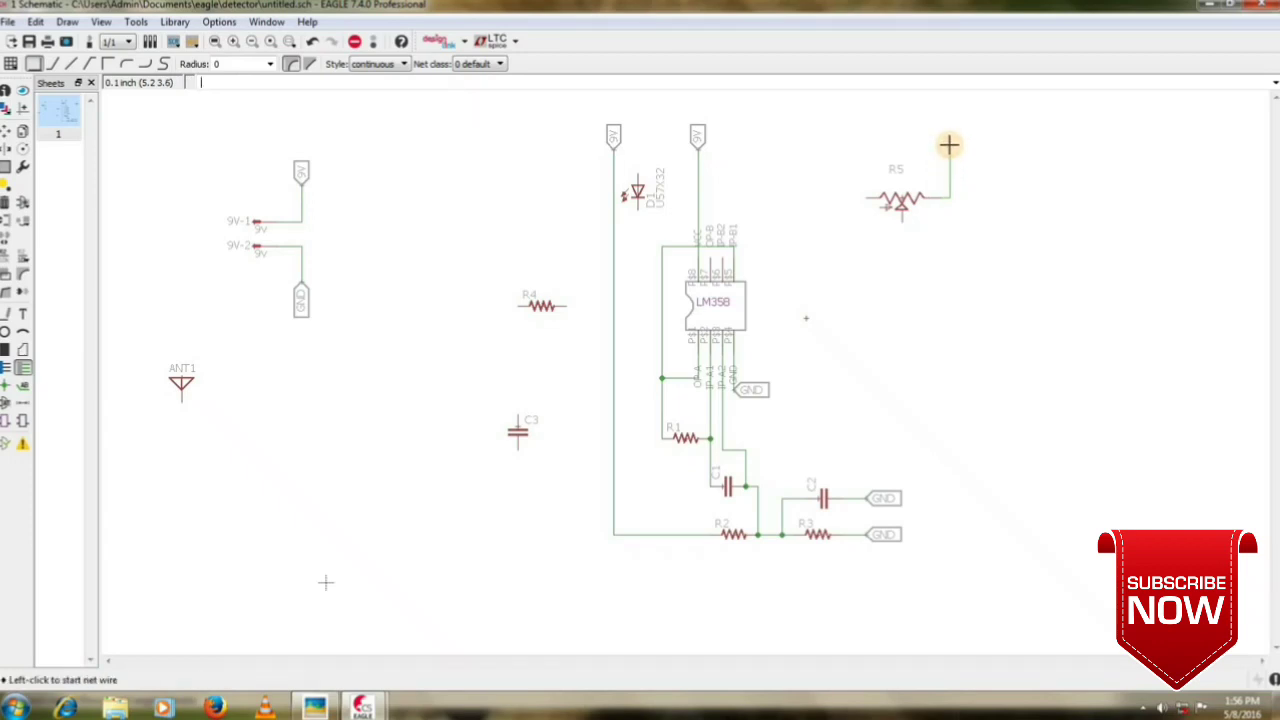
pyautogui.click(867, 197)
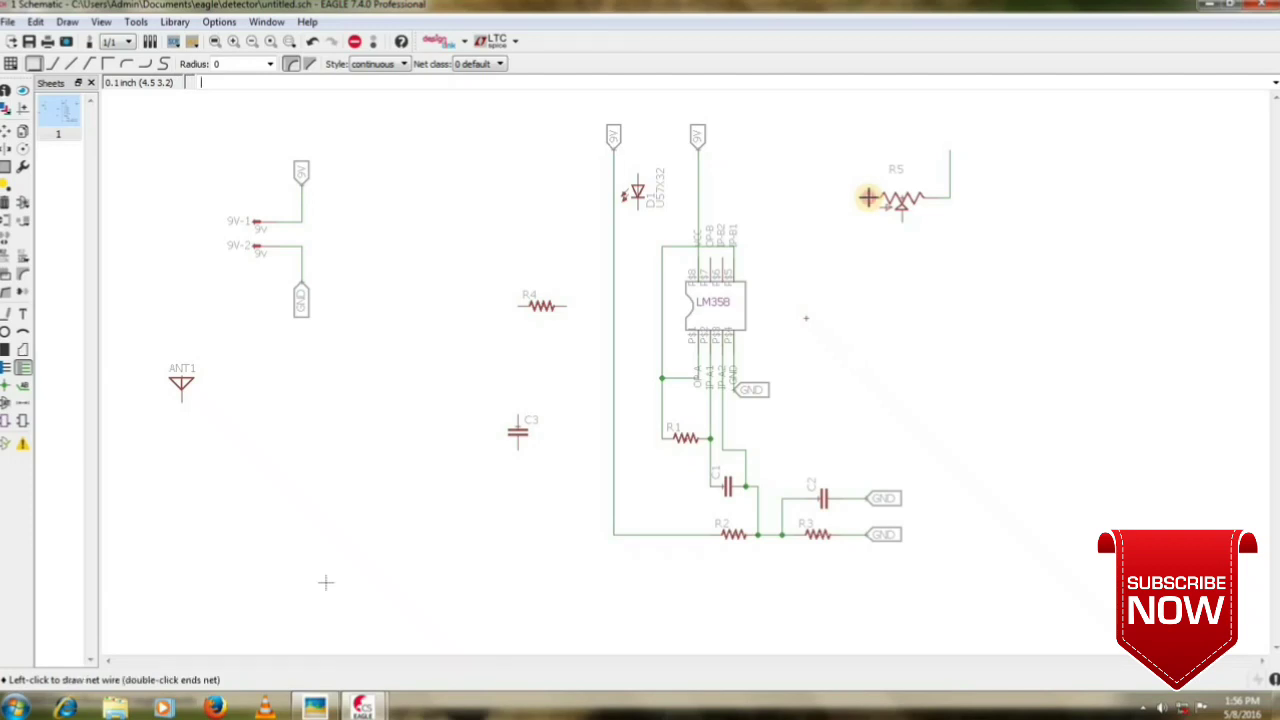
pyautogui.click(851, 264)
pyautogui.click(851, 264)
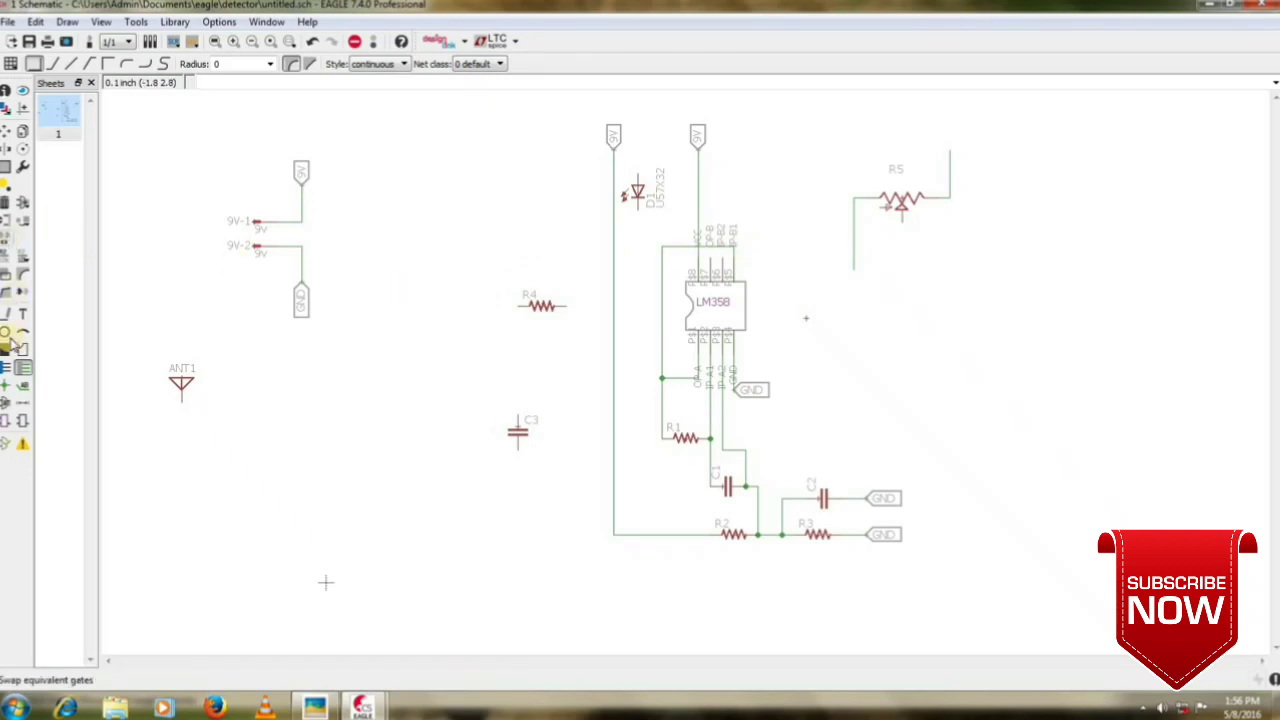
# Label the open ends of R5's two nets, with the upper label pointing down and the lower one rotated to point up.
pyautogui.click(22, 385)
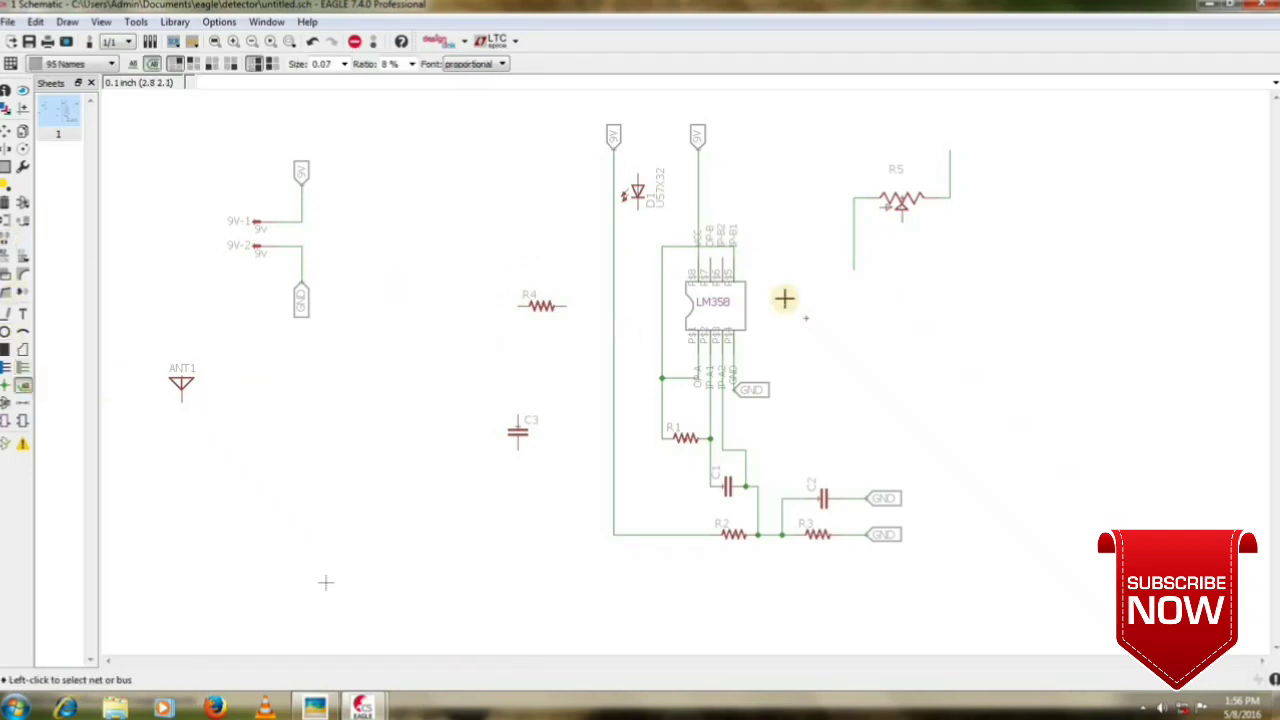
pyautogui.click(955, 138)
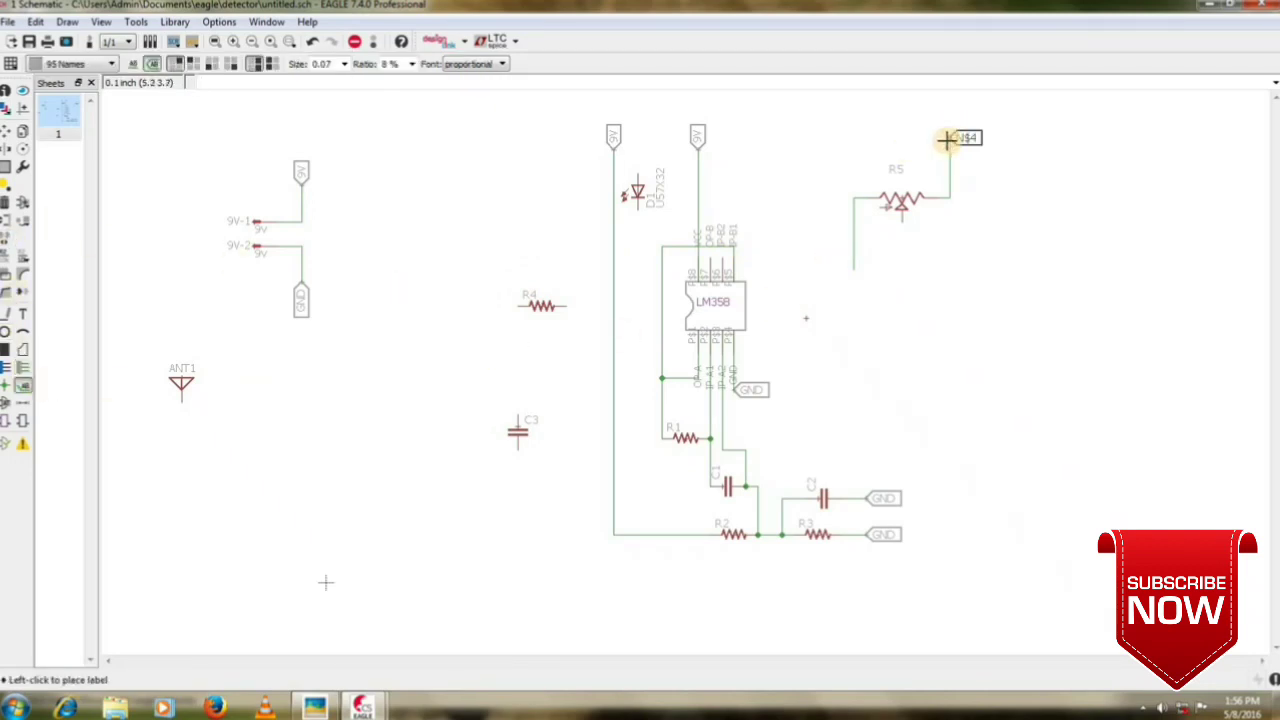
pyautogui.rightClick(947, 141)
pyautogui.click(948, 146)
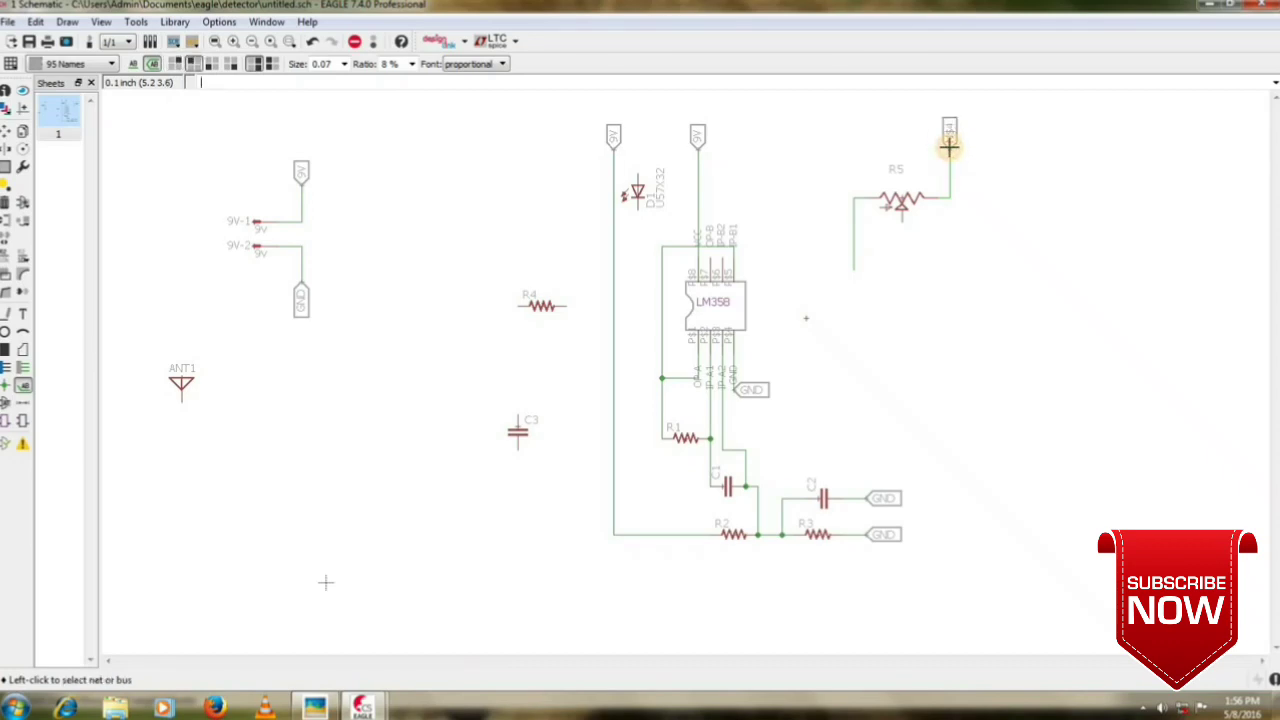
pyautogui.click(855, 272)
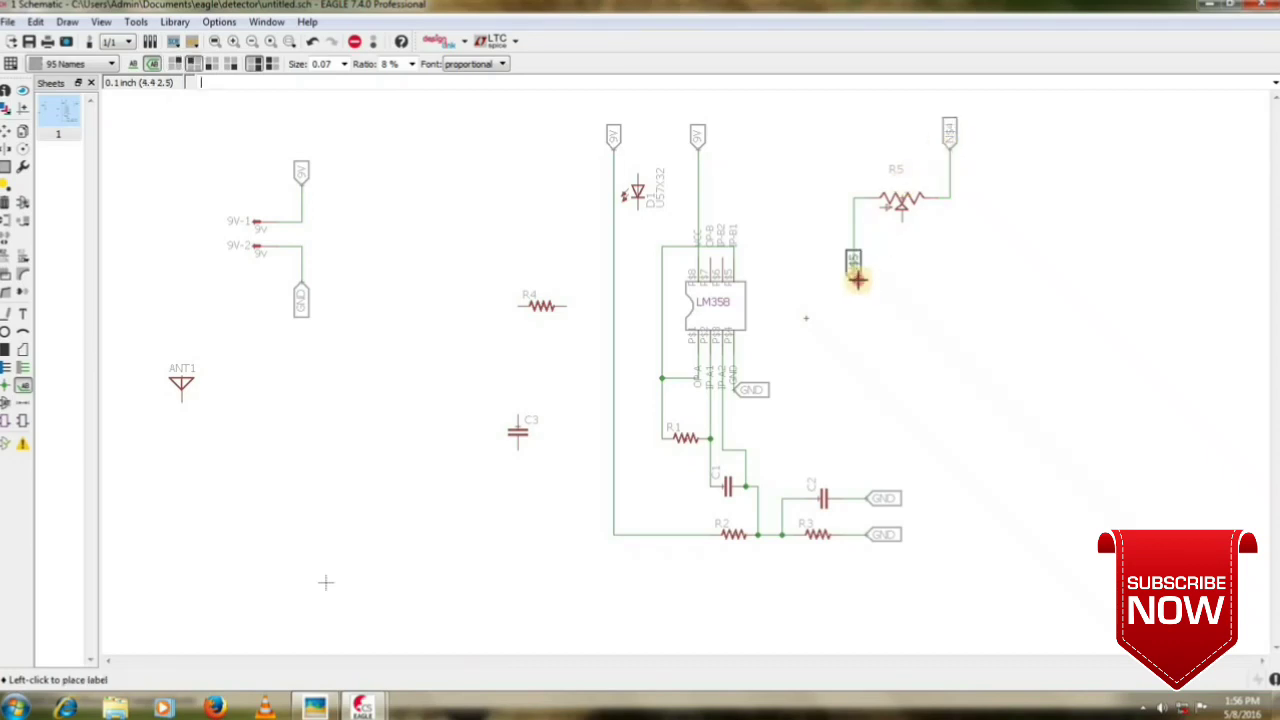
pyautogui.rightClick(855, 282)
pyautogui.rightClick(856, 284)
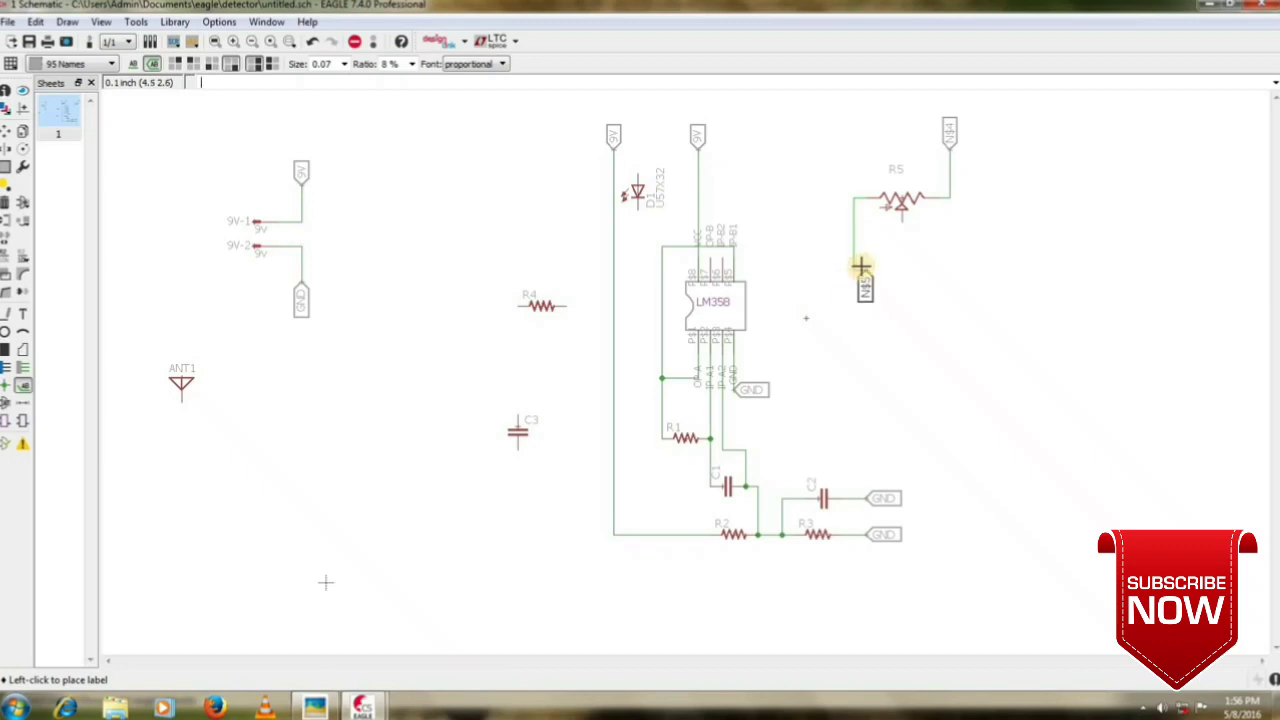
pyautogui.click(851, 274)
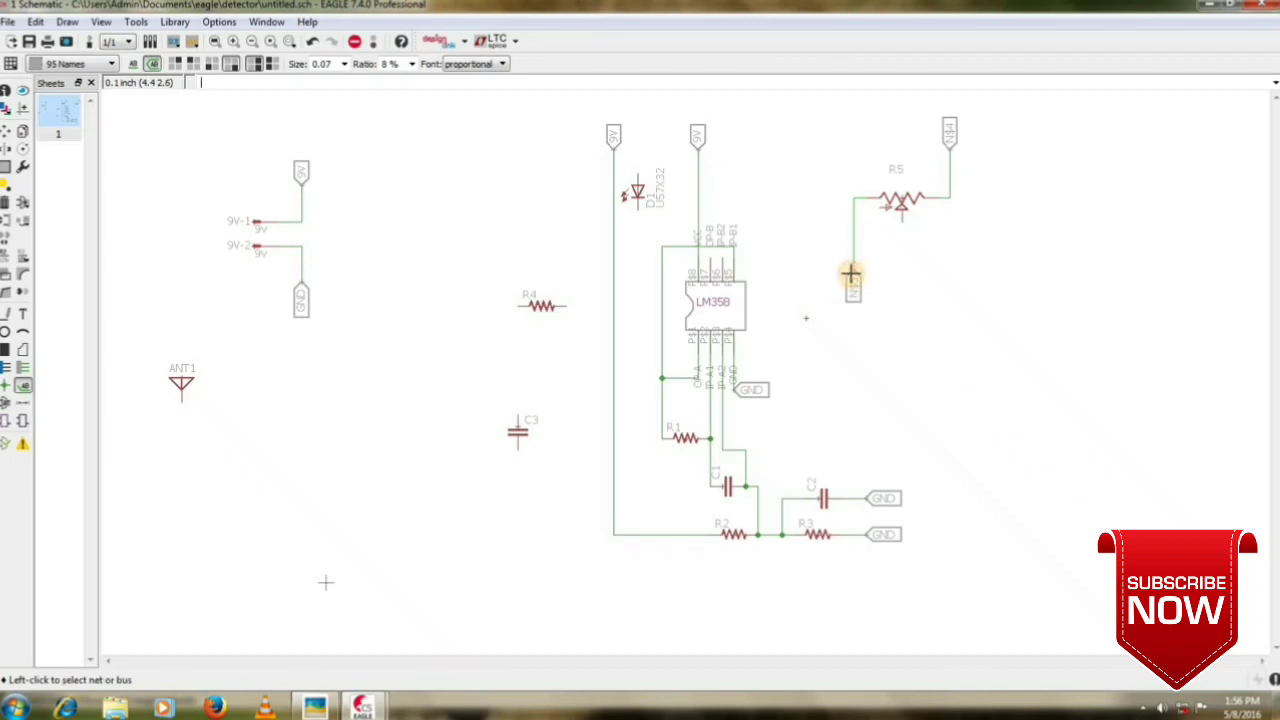
# Rename R5's upper net as 9V and its lower net as GND, connecting each to the existing net of that name.
pyautogui.click(6, 257)
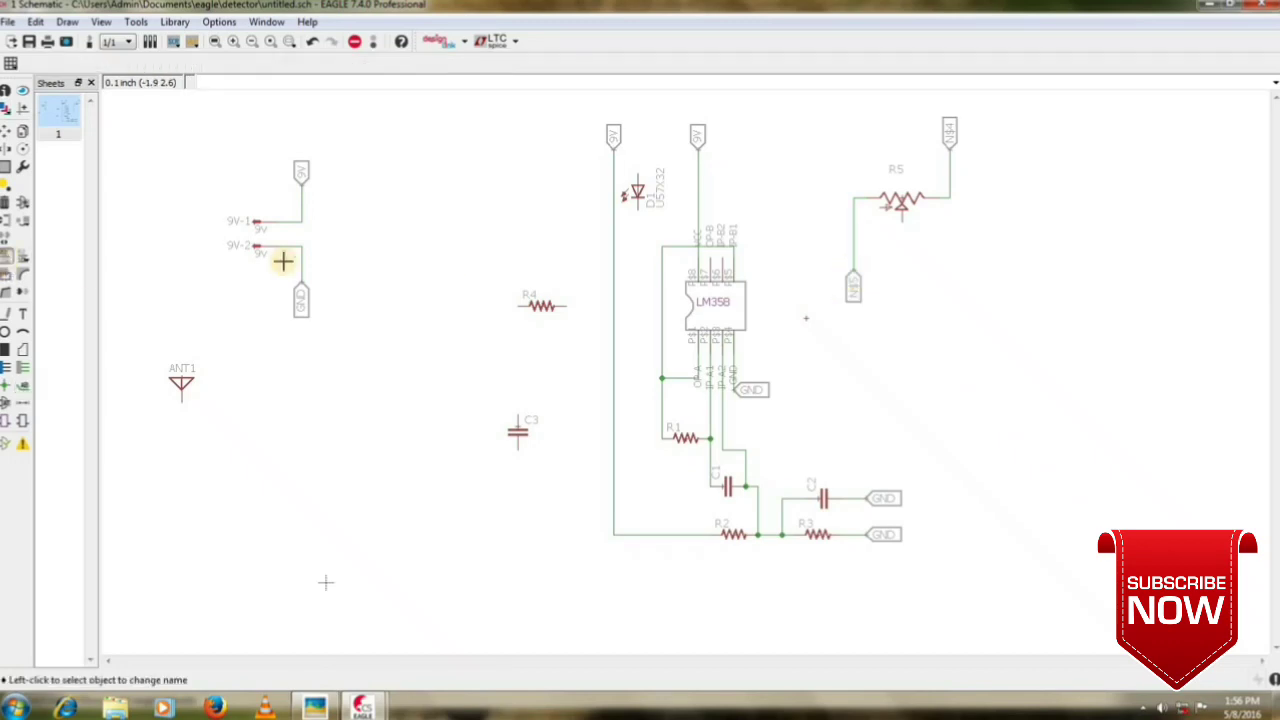
pyautogui.click(951, 137)
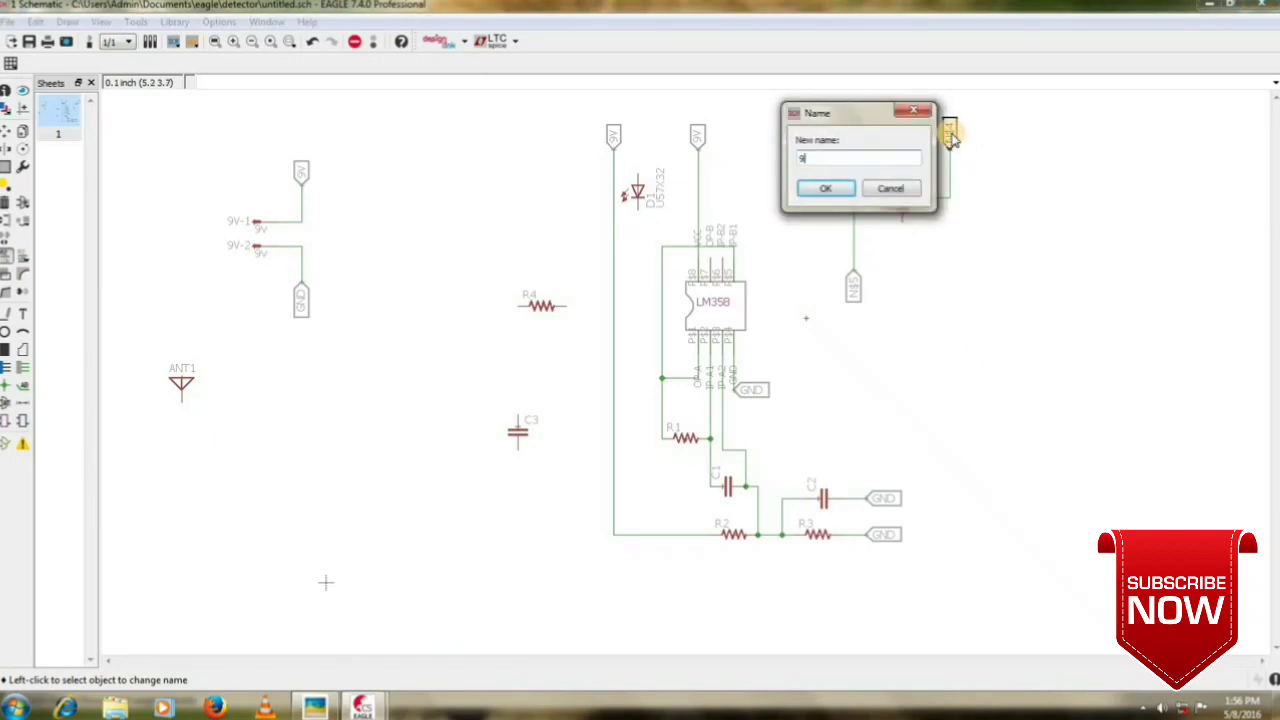
pyautogui.write('9V')
pyautogui.press('Return')
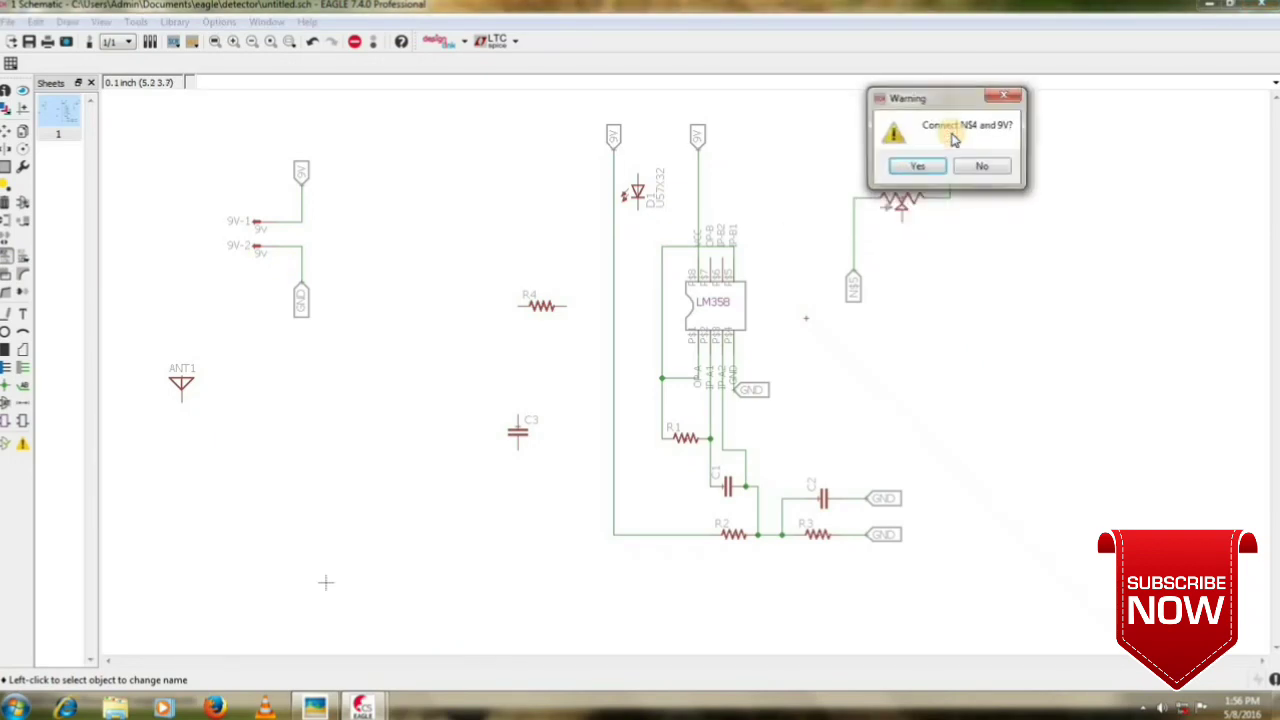
pyautogui.click(913, 166)
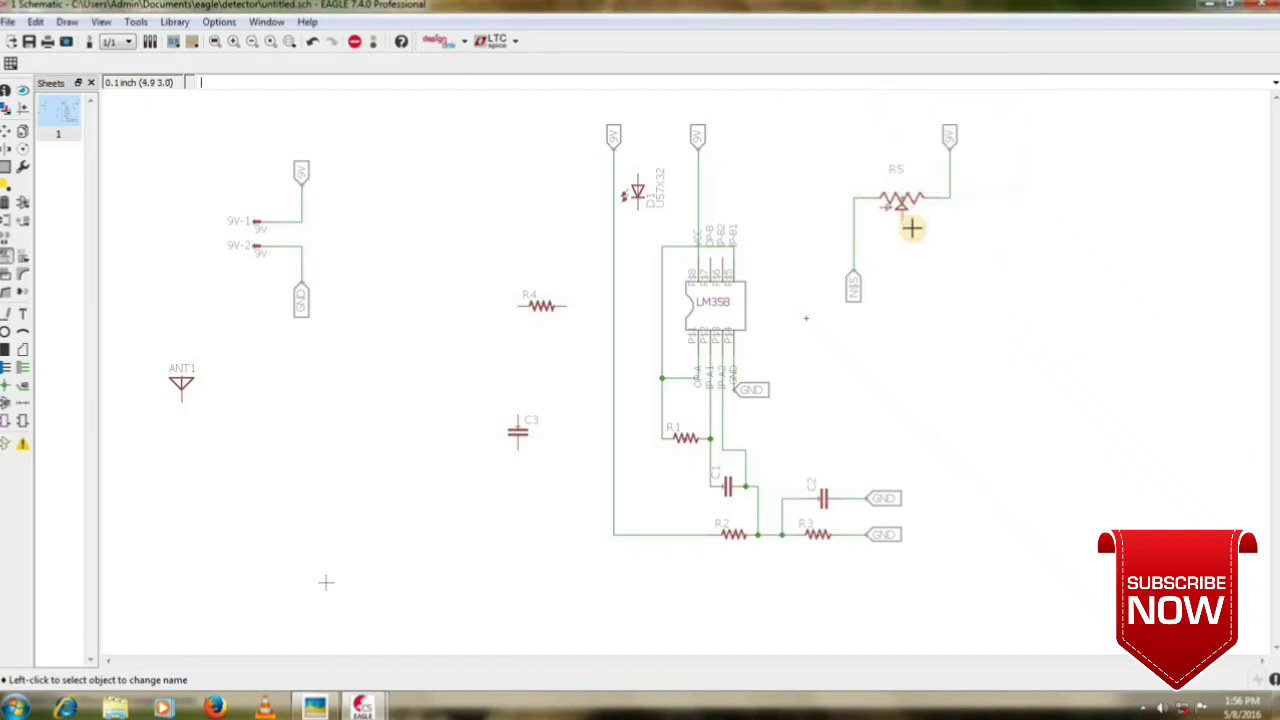
pyautogui.click(853, 290)
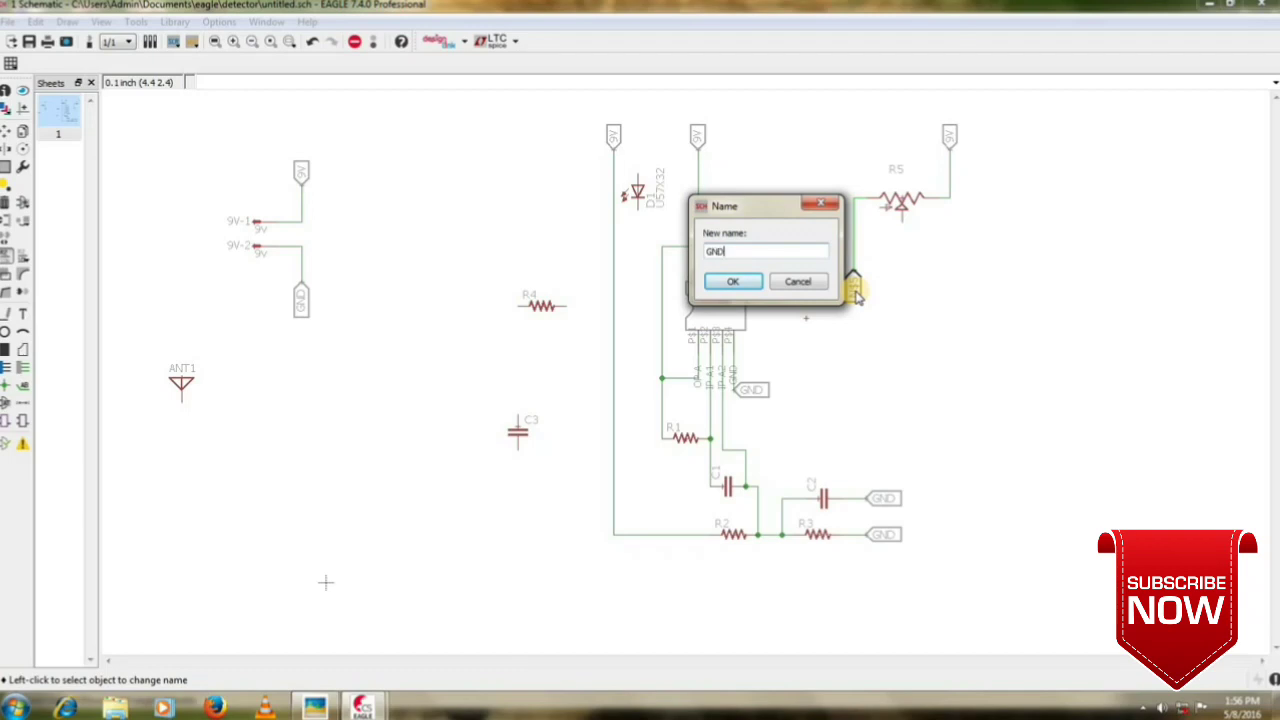
pyautogui.press('Return')
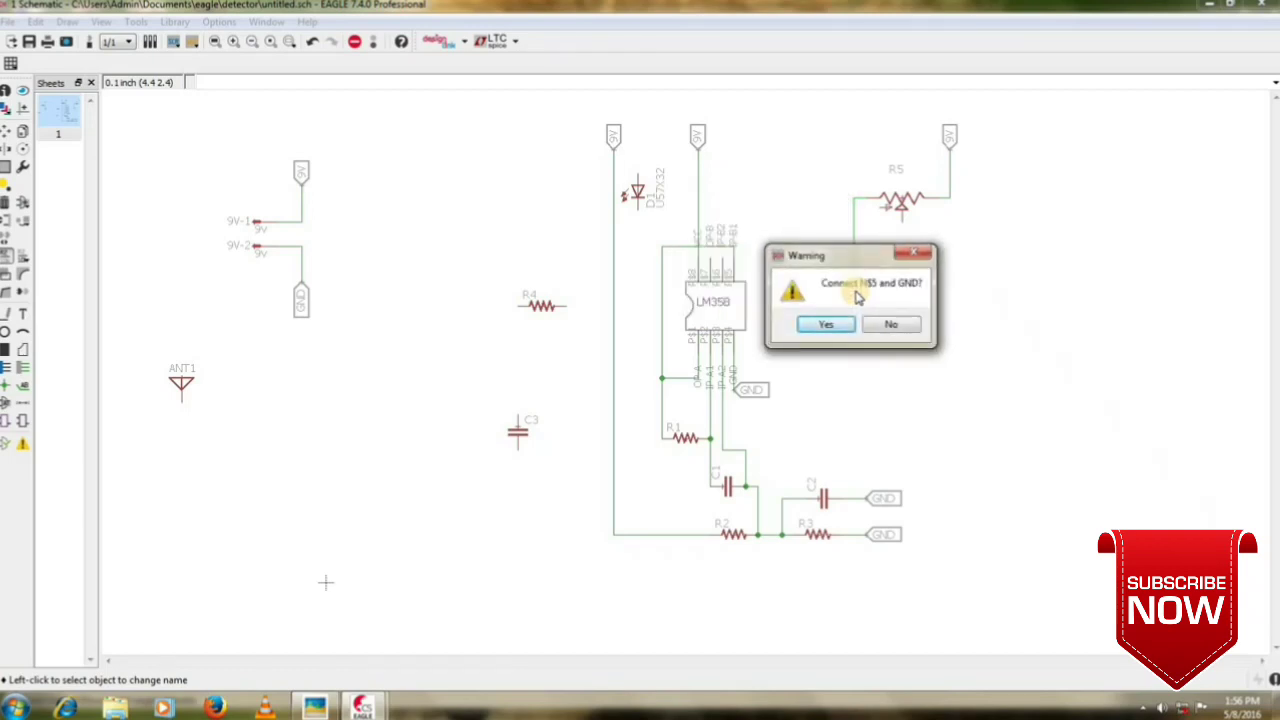
pyautogui.click(828, 324)
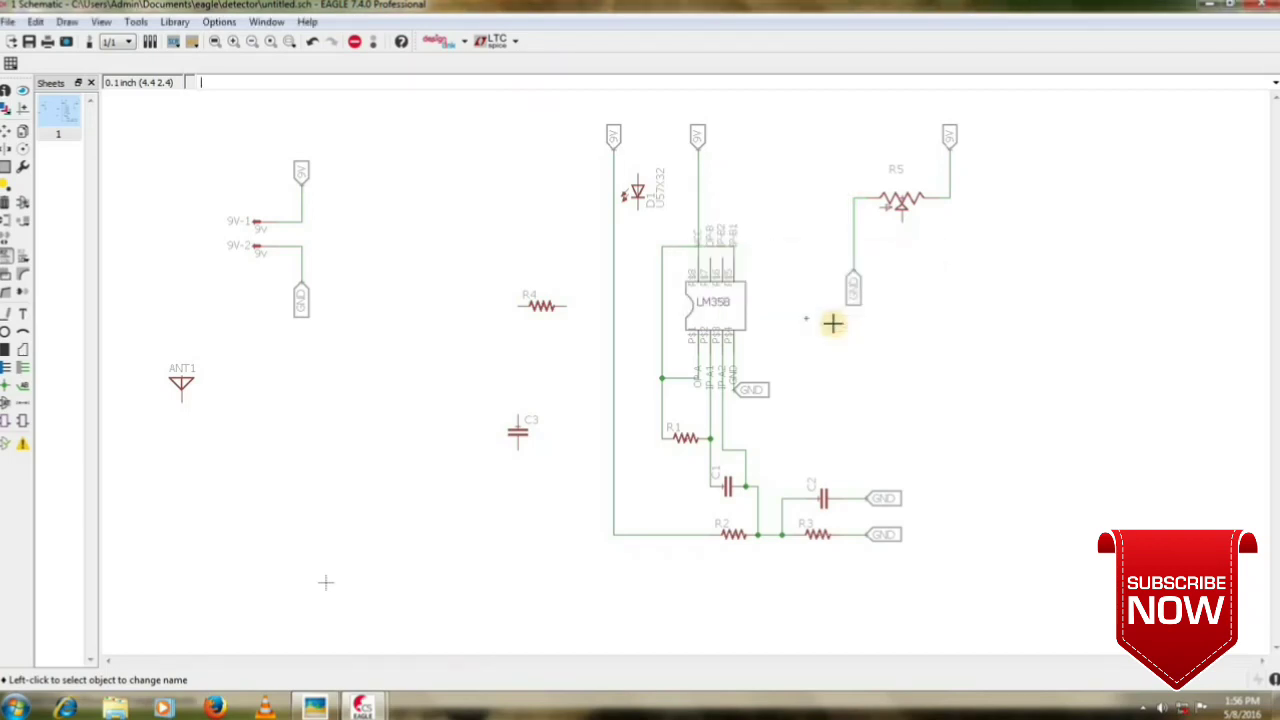
# Draw a net from R5's wiper pin down and across to the IP-B2 pin on the LM358's upper side.
pyautogui.click(22, 367)
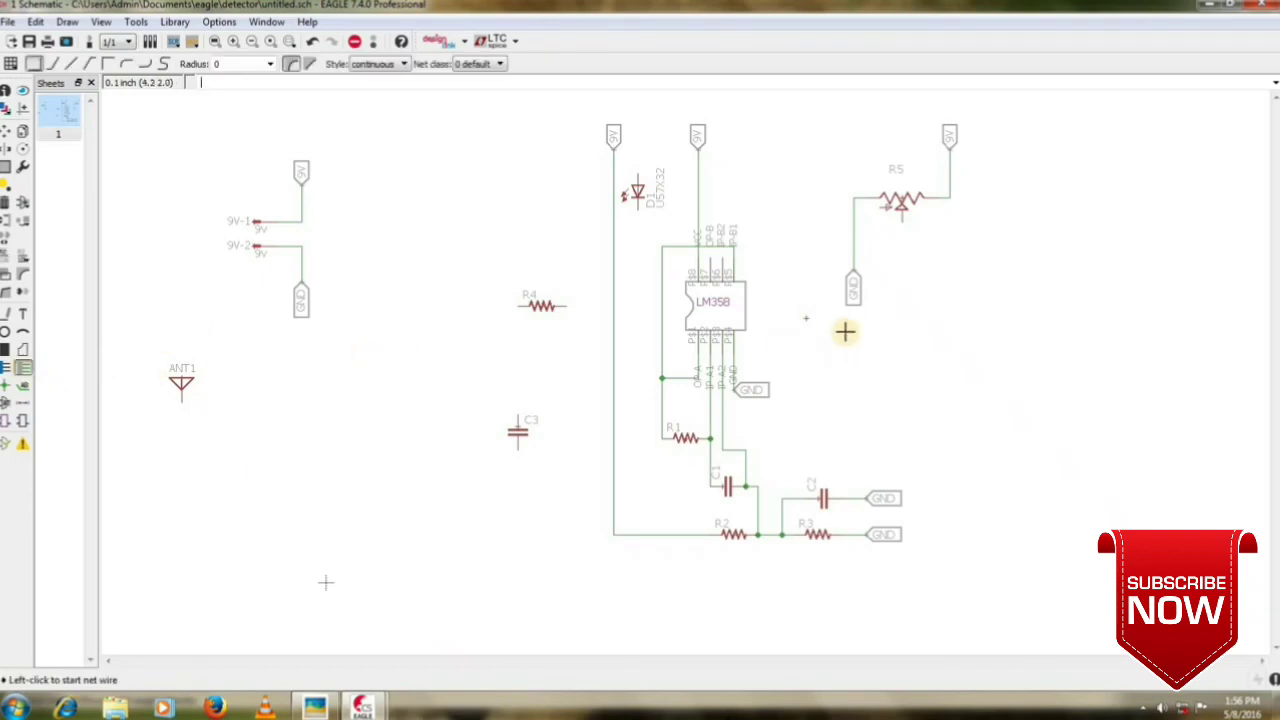
pyautogui.click(902, 212)
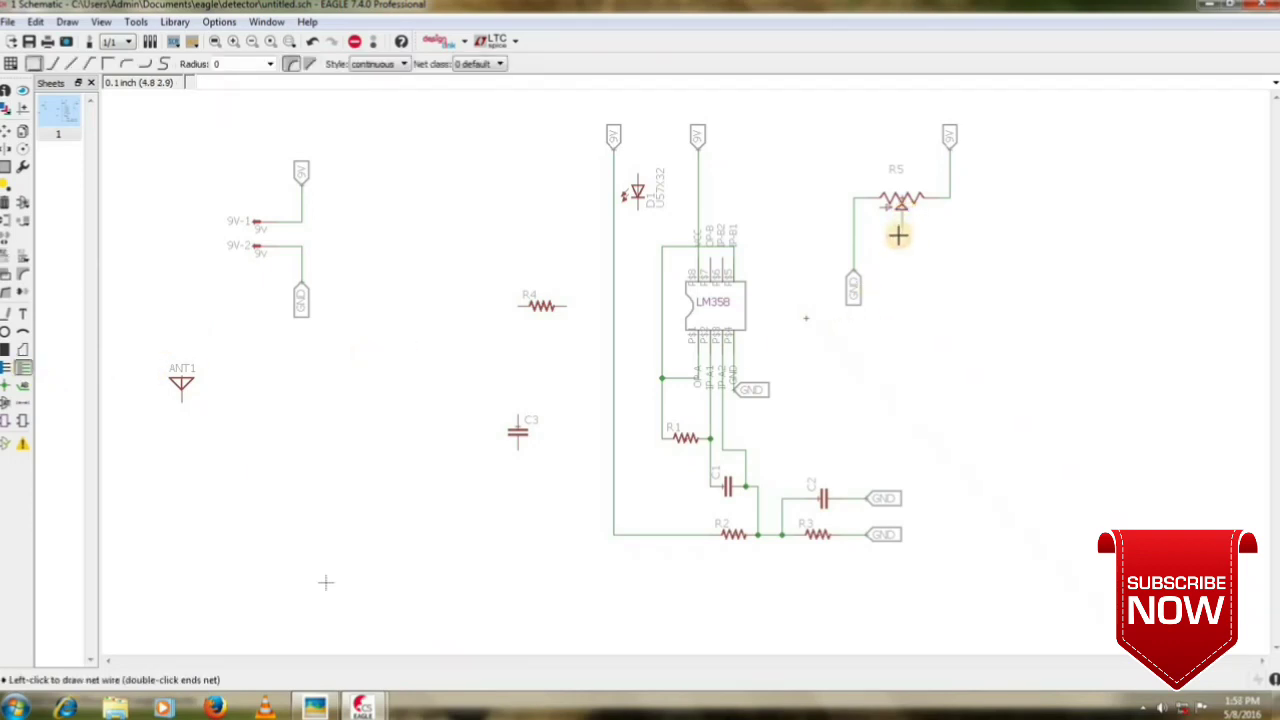
pyautogui.press('Escape')
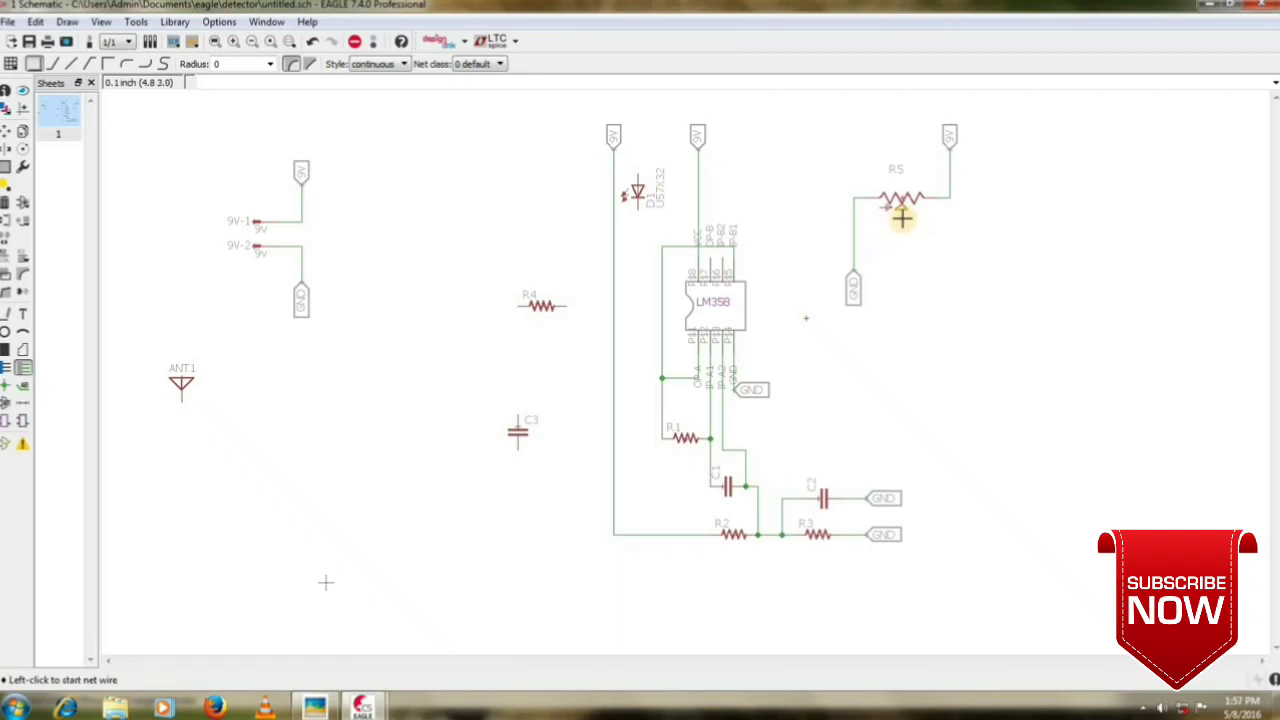
pyautogui.click(902, 216)
pyautogui.click(902, 236)
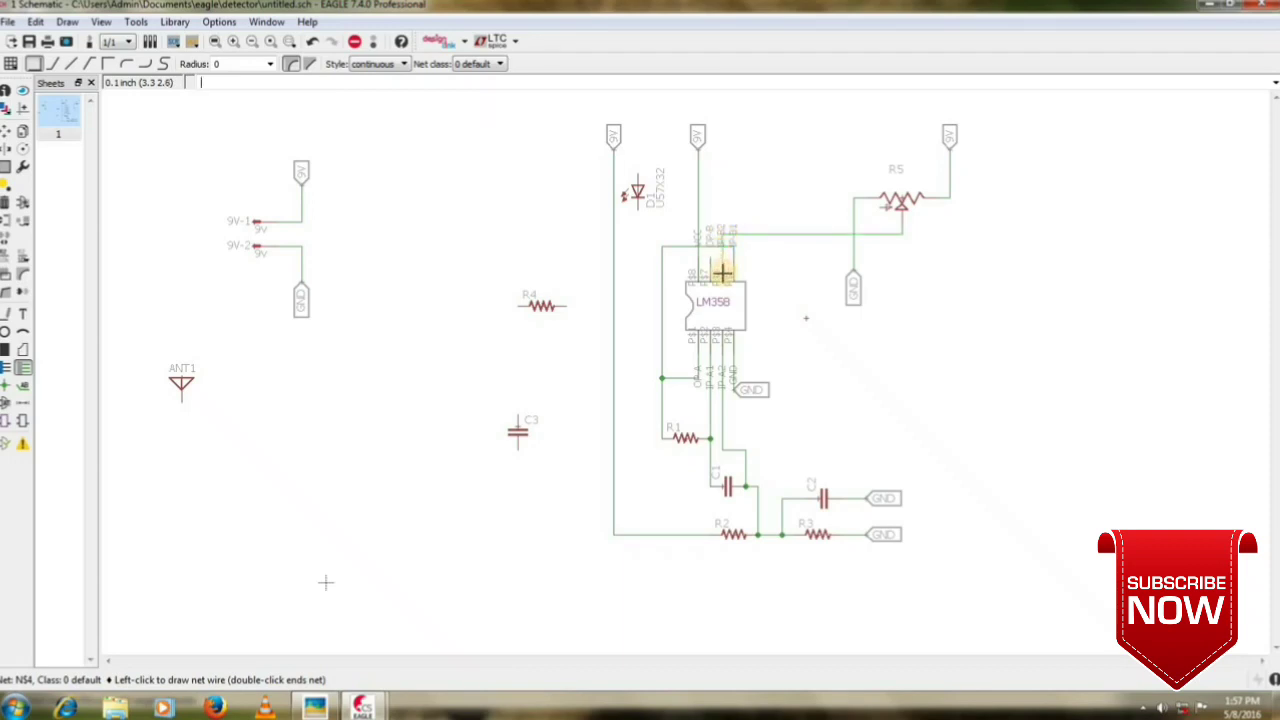
pyautogui.click(722, 283)
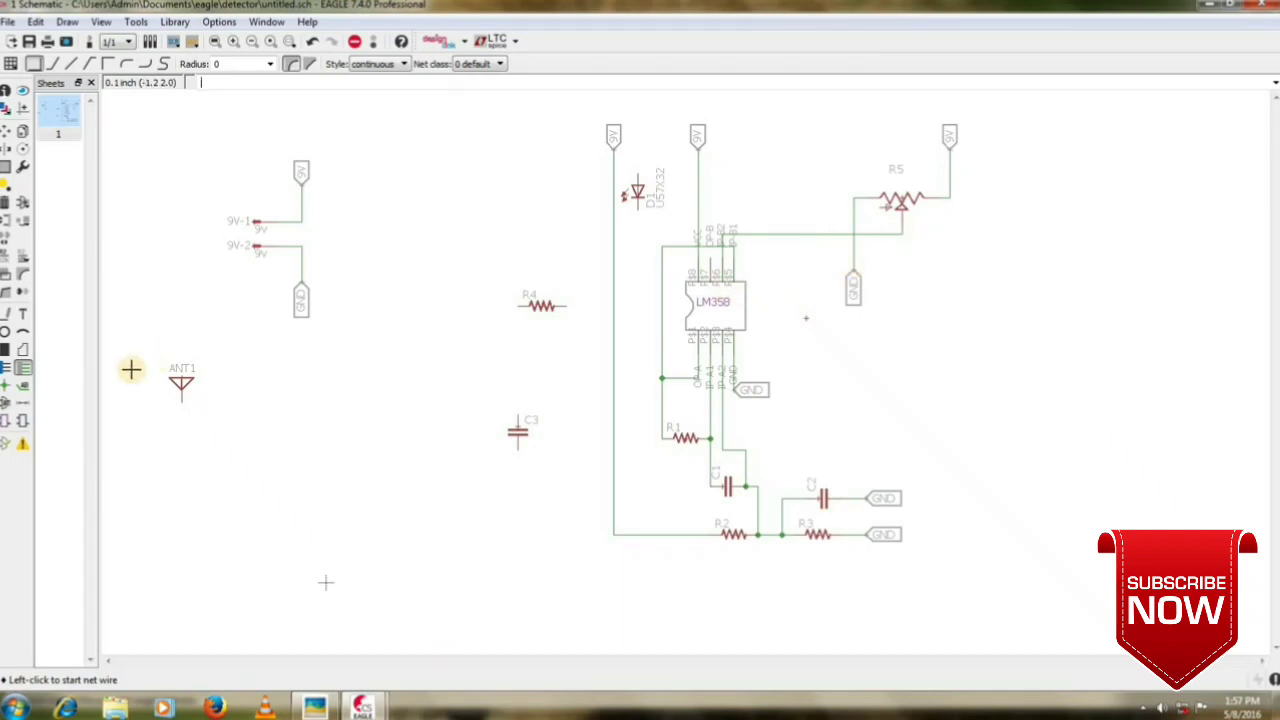
# Move capacitor C3 directly below R5's wiper and connect its upper pin to the wiper net.
pyautogui.click(6, 131)
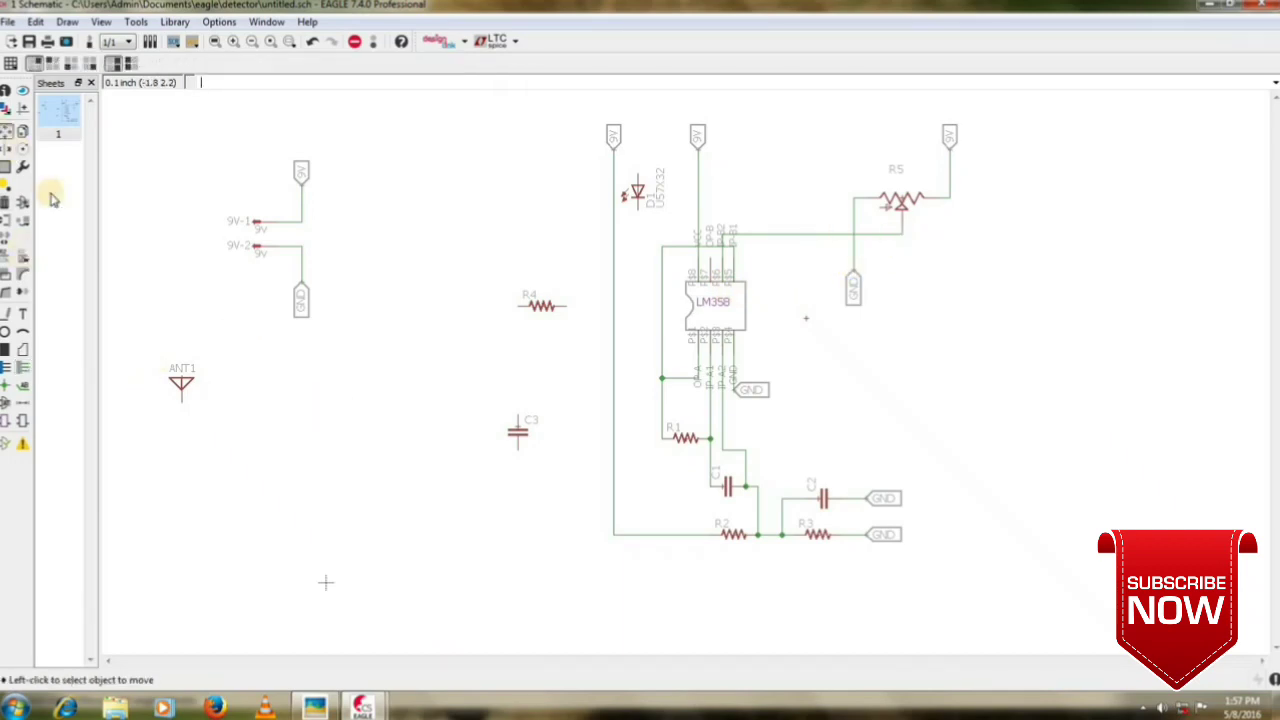
pyautogui.click(516, 432)
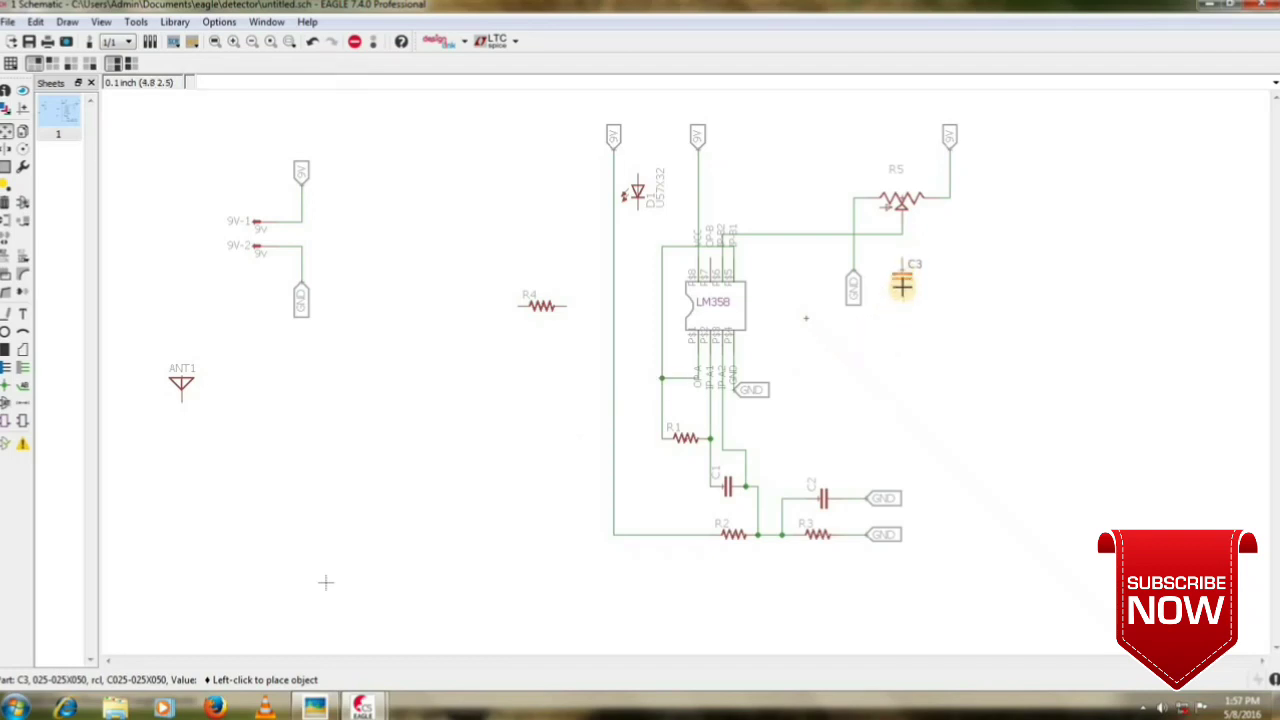
pyautogui.click(902, 280)
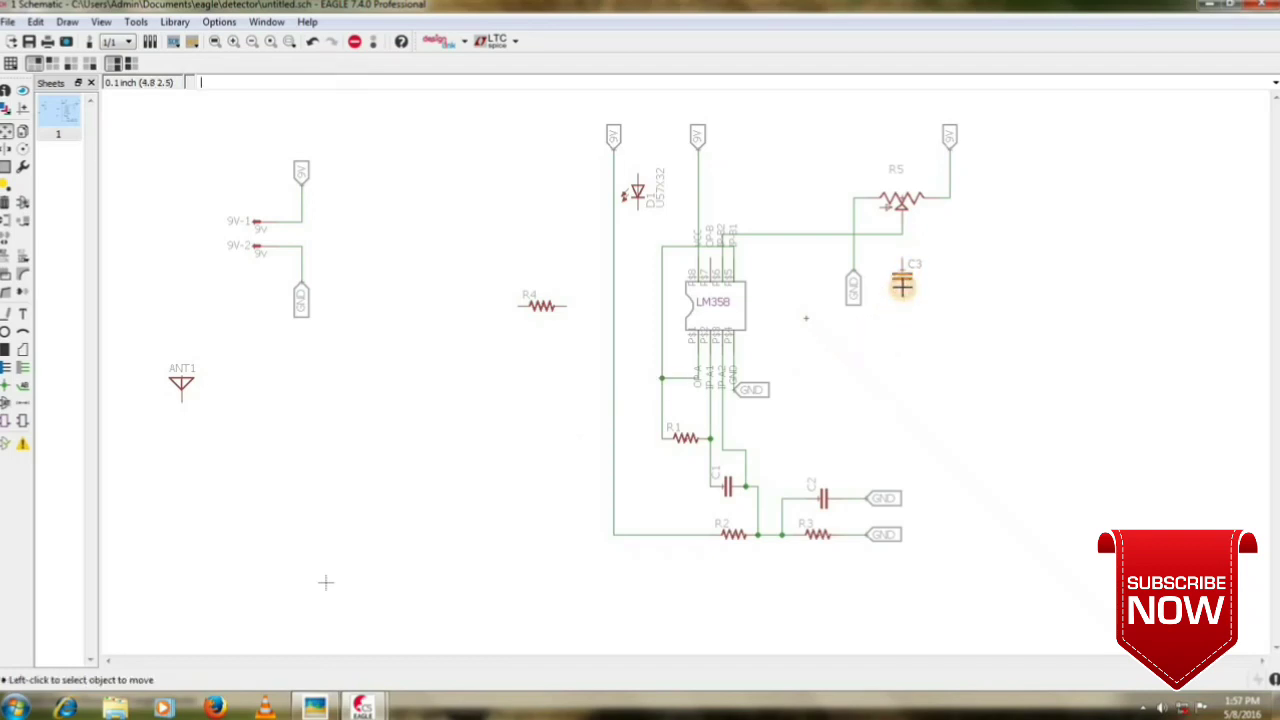
pyautogui.click(23, 367)
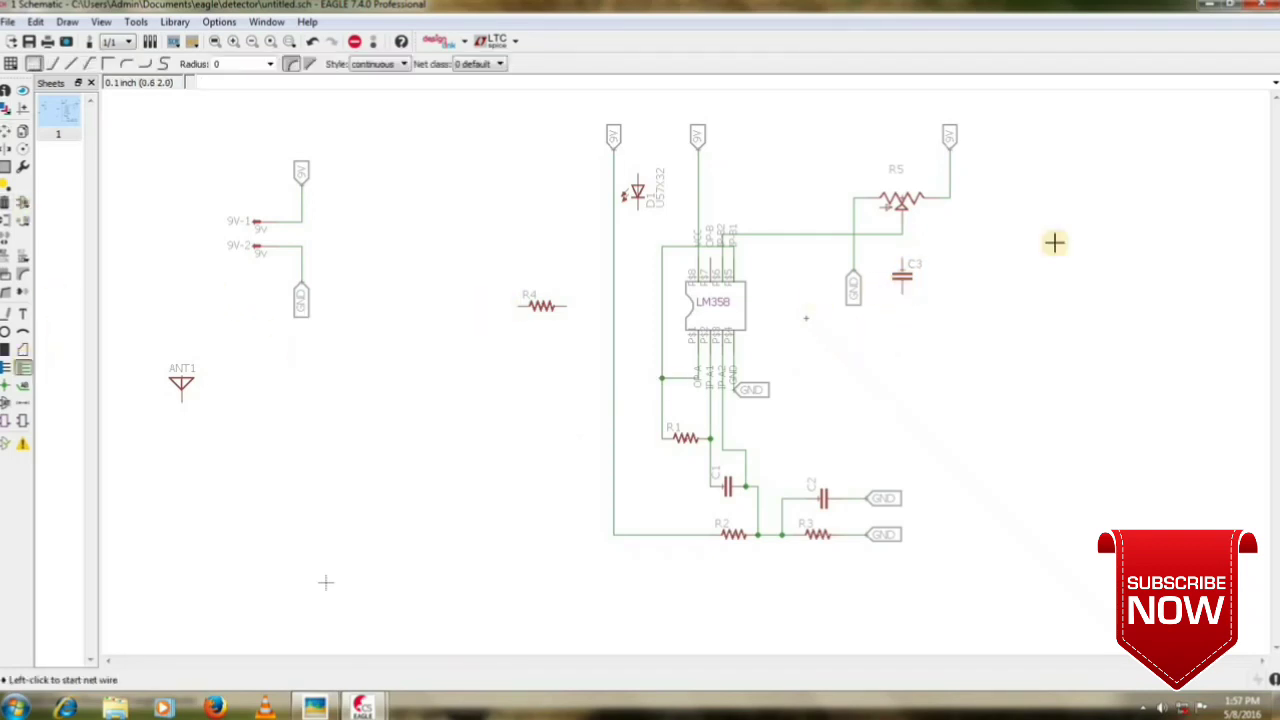
pyautogui.click(902, 234)
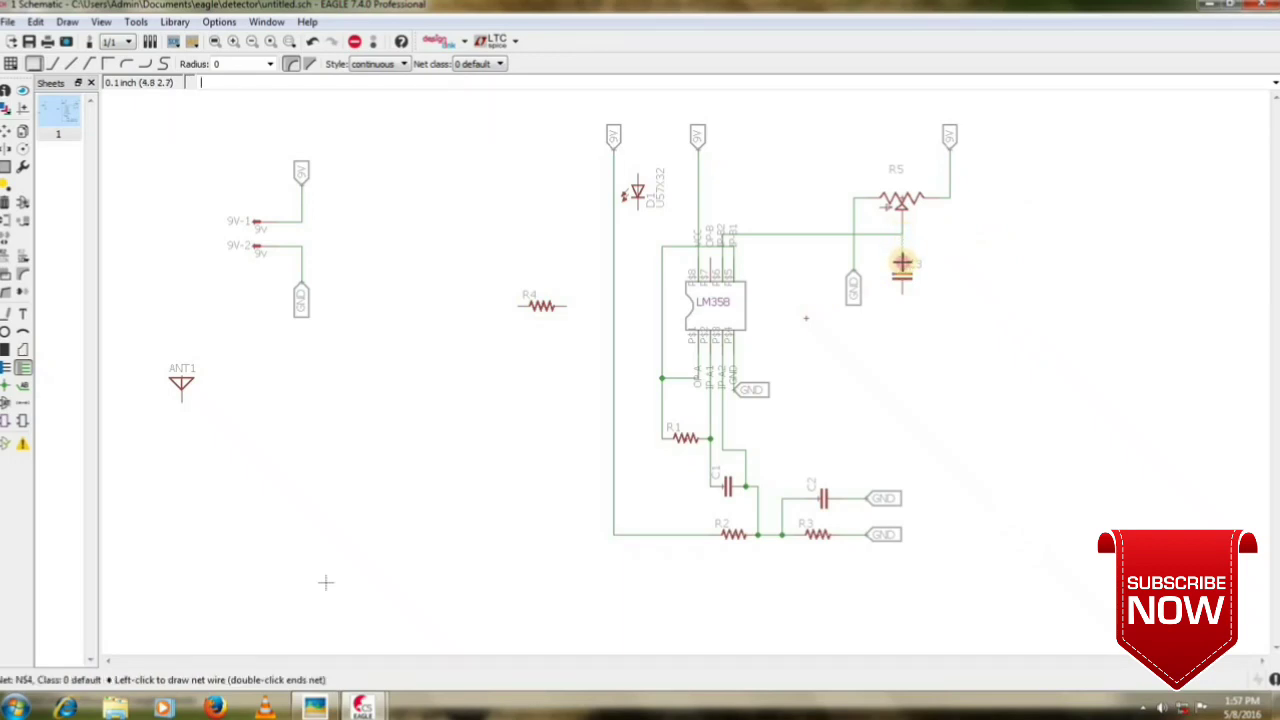
pyautogui.click(902, 263)
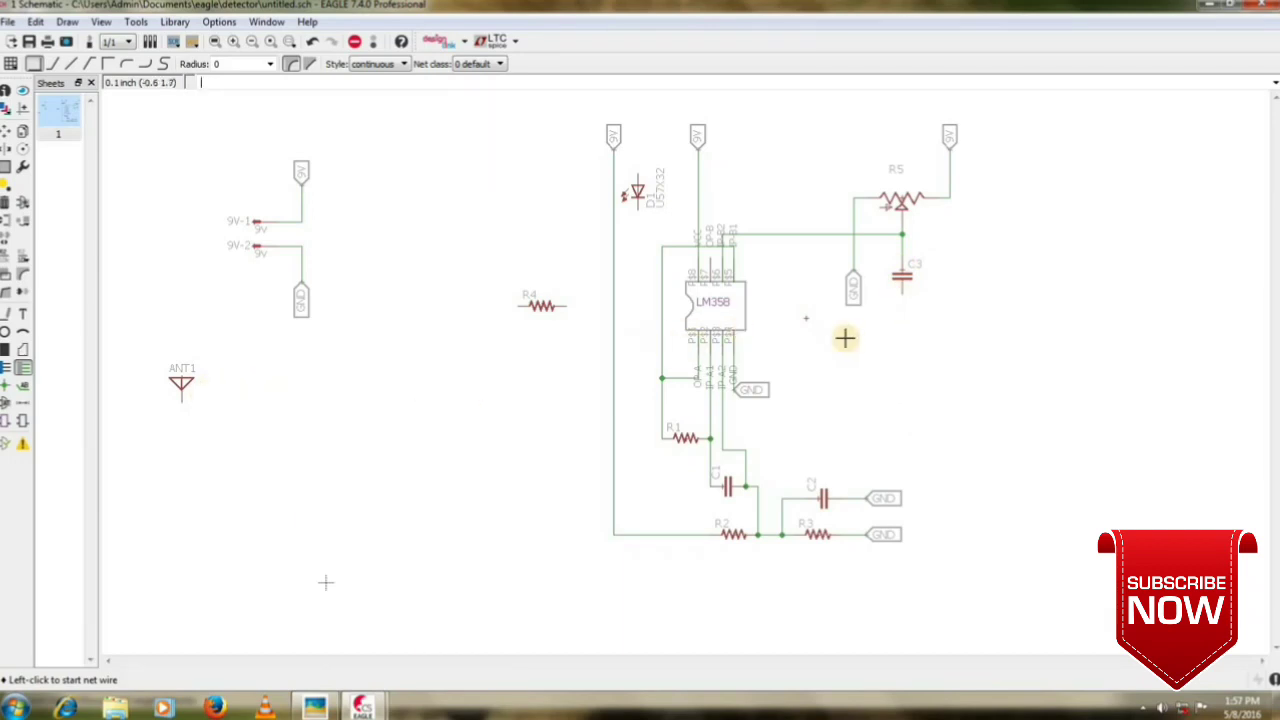
# Draw a short open net down from C3's lower pin and label its end, with the label rotated to point up.
pyautogui.click(902, 289)
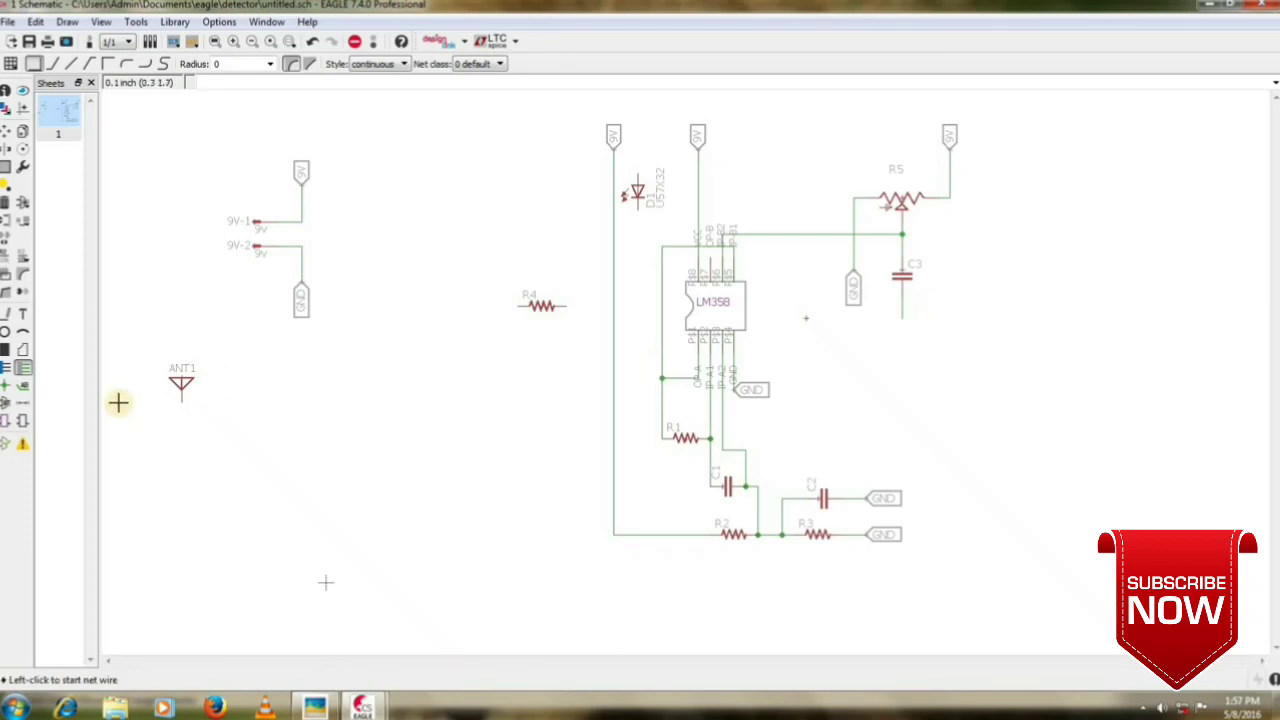
pyautogui.click(23, 387)
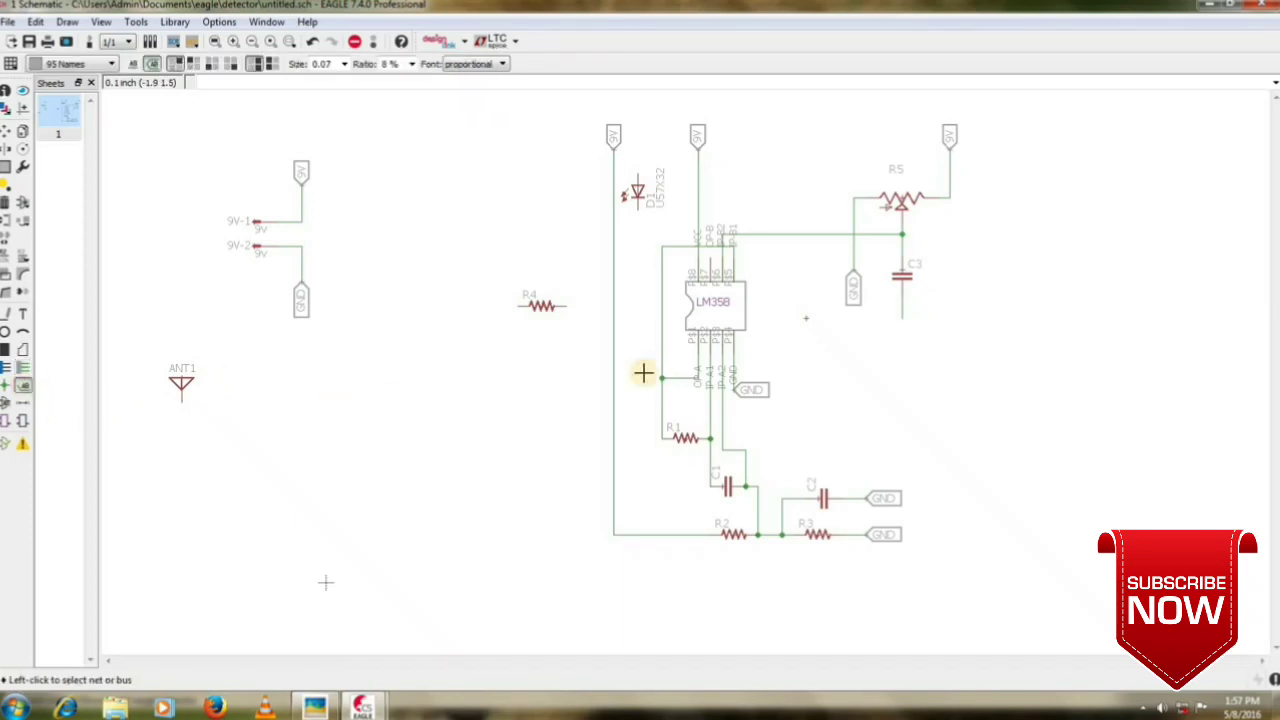
pyautogui.click(911, 318)
pyautogui.rightClick(911, 316)
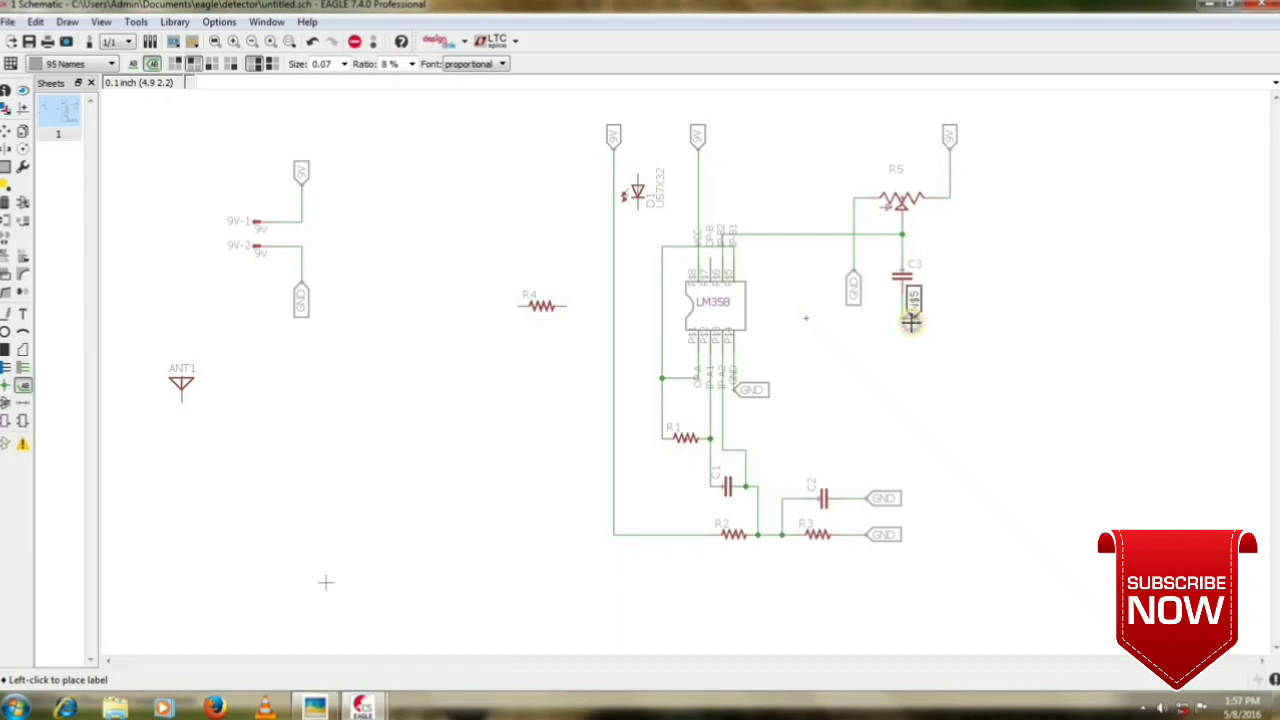
pyautogui.rightClick(911, 320)
pyautogui.rightClick(908, 335)
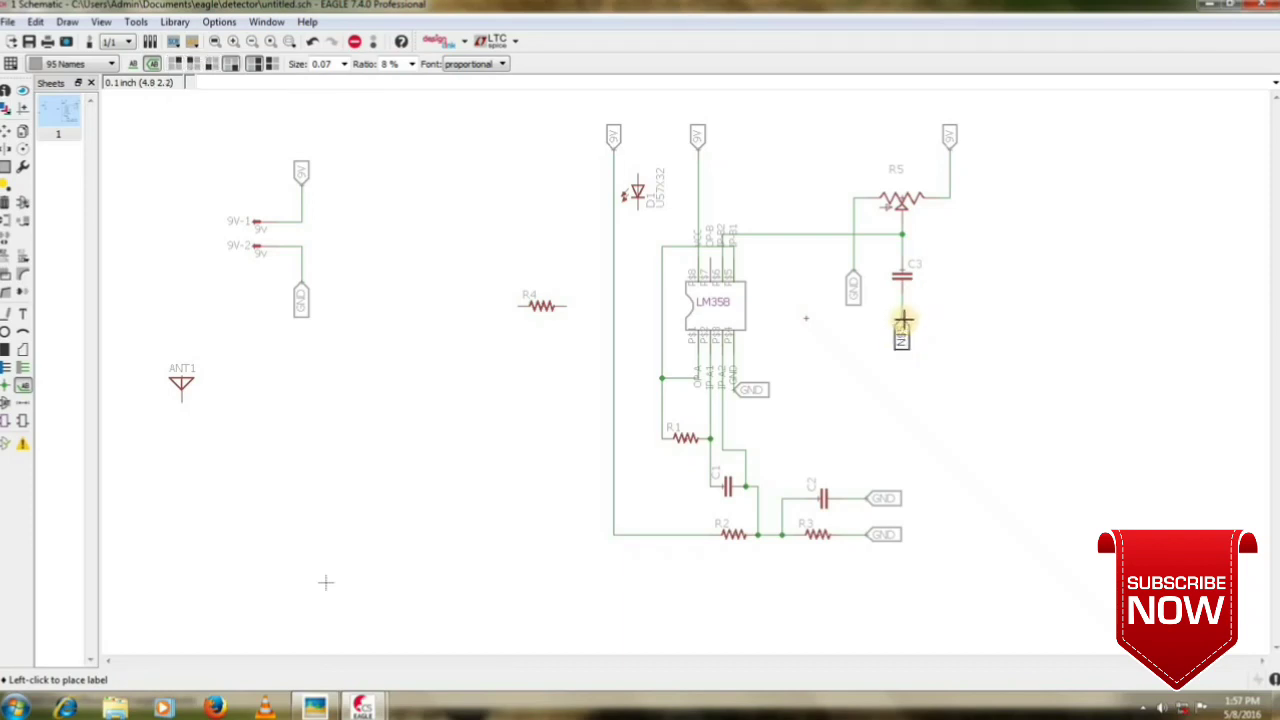
pyautogui.click(902, 320)
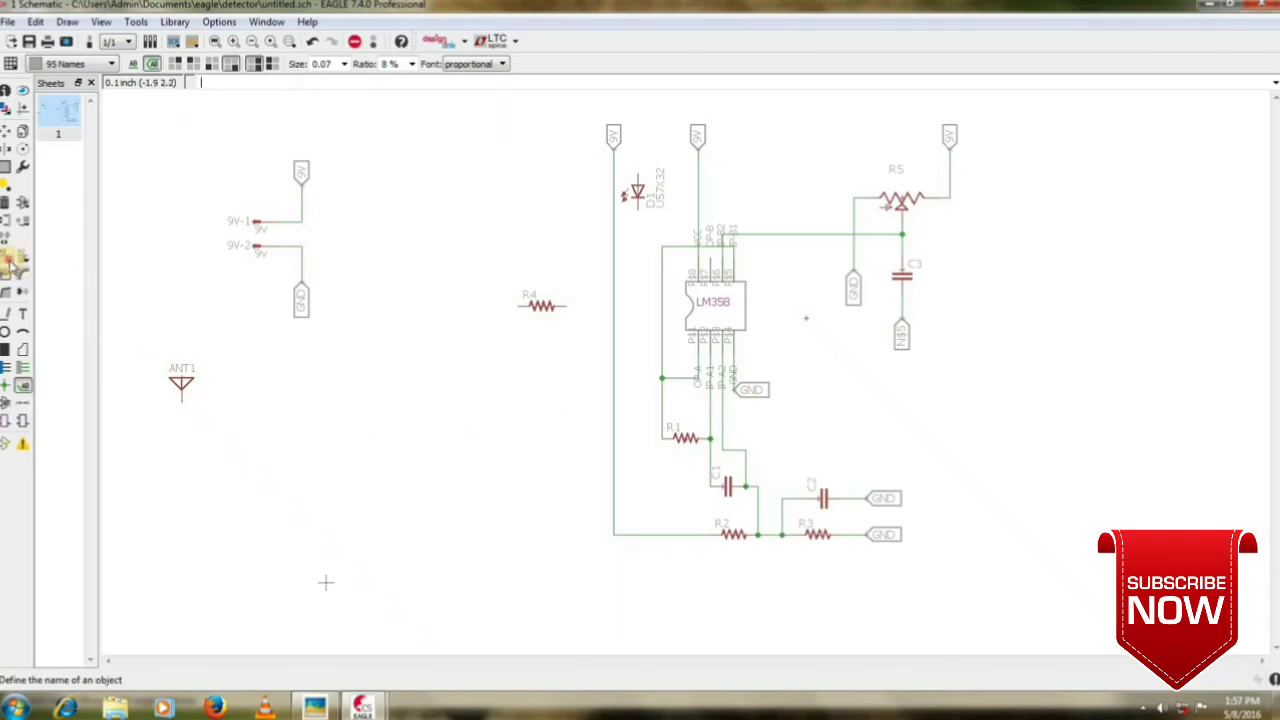
# Rename C3's lower net as GND and connect it to the existing GND net.
pyautogui.click(10, 262)
pyautogui.click(902, 338)
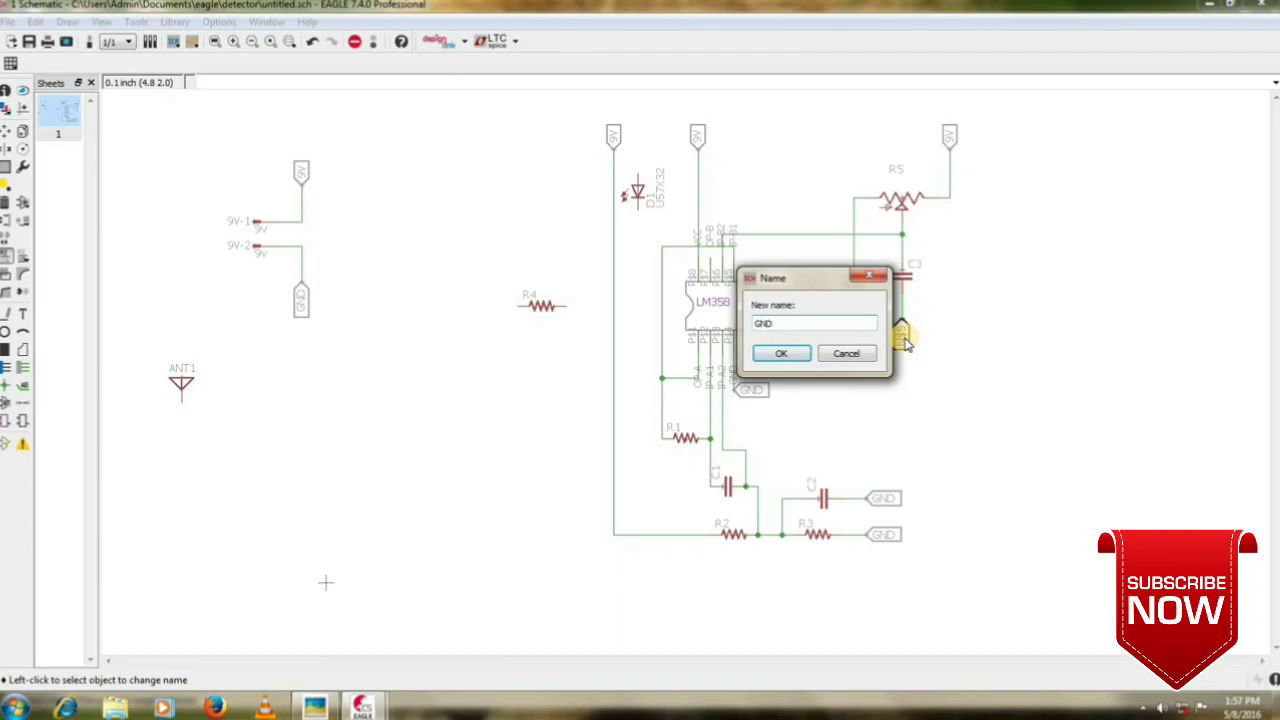
pyautogui.press('Return')
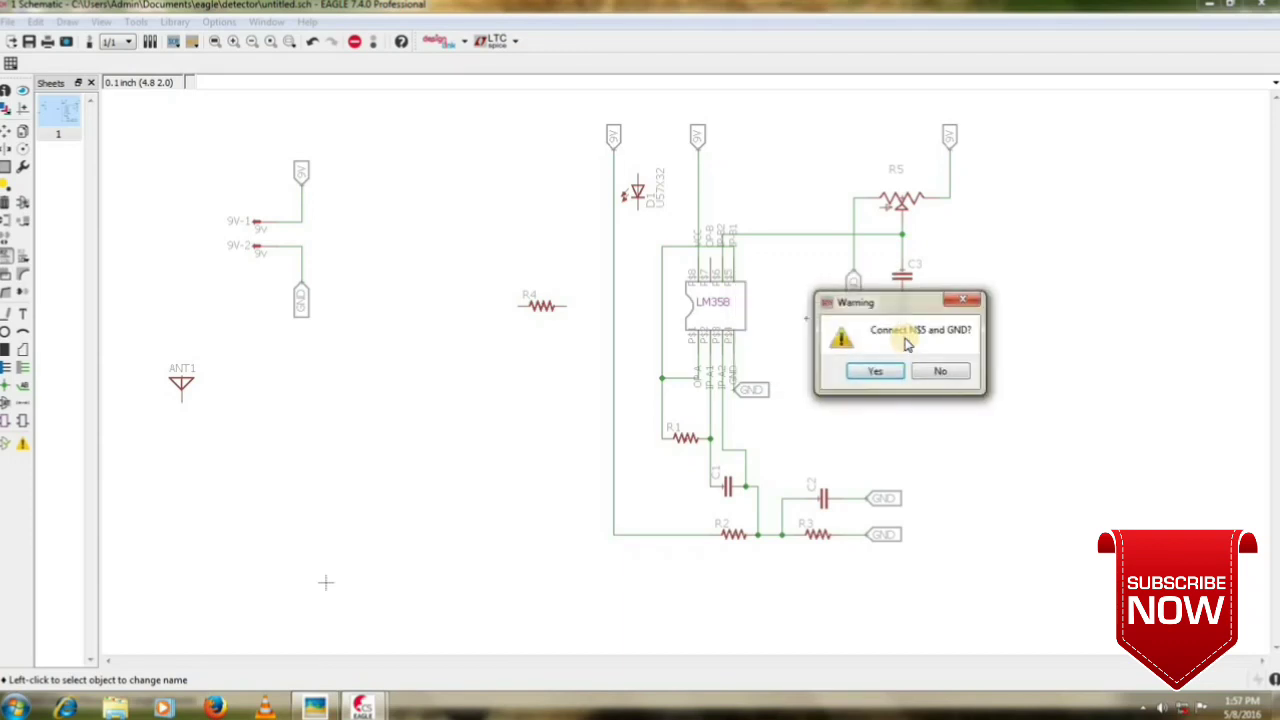
pyautogui.click(882, 371)
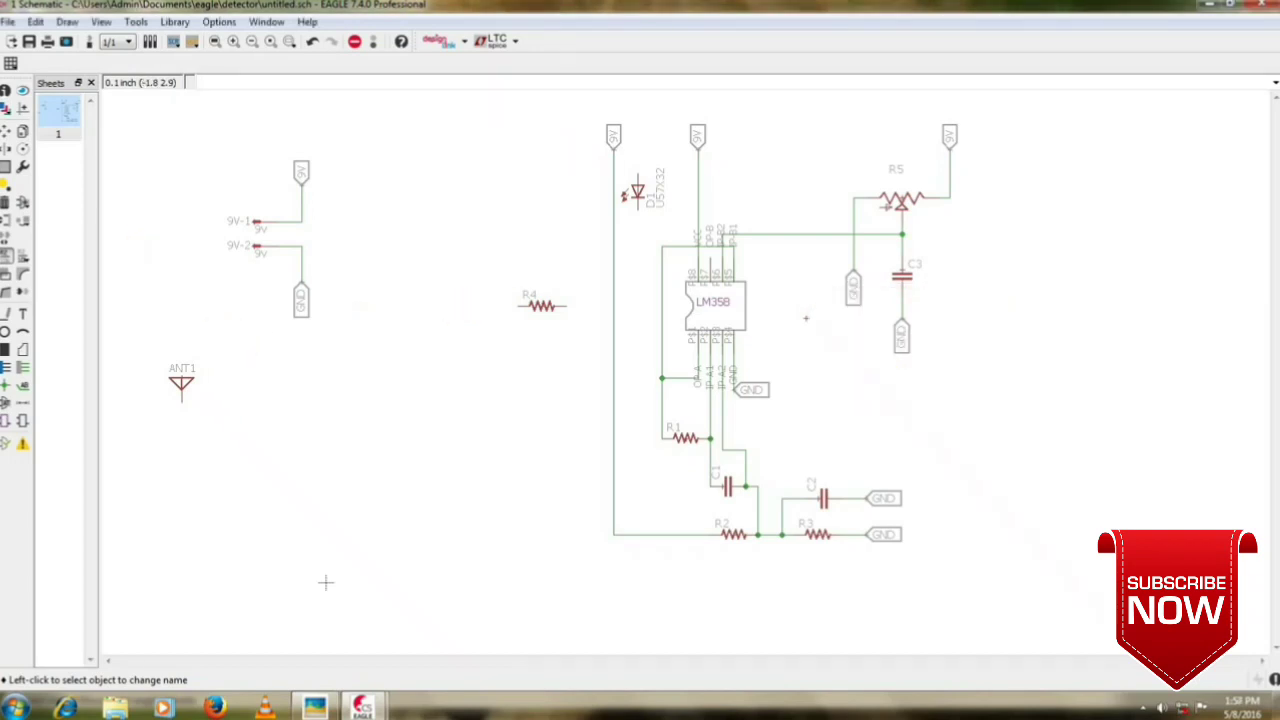
# Move LED D1 into the open area beyond the long 9V line and place resistor R4 just below and to its right.
pyautogui.click(7, 131)
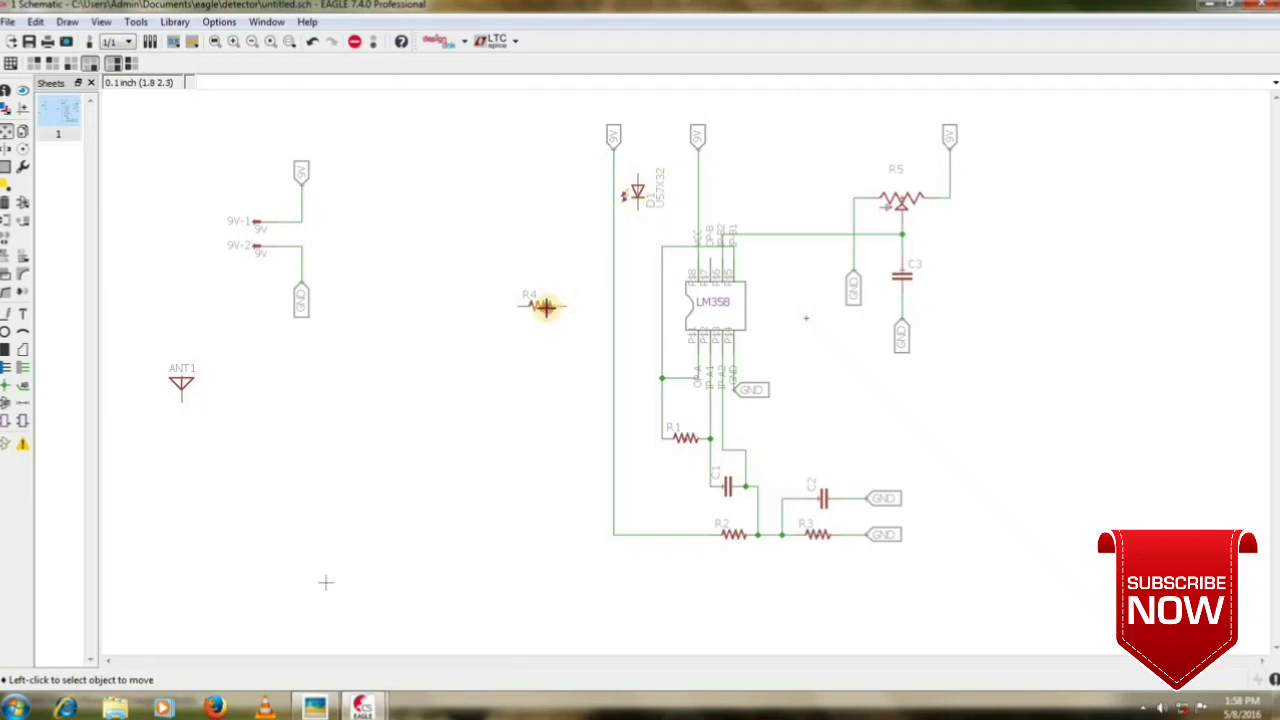
pyautogui.click(545, 306)
pyautogui.click(556, 246)
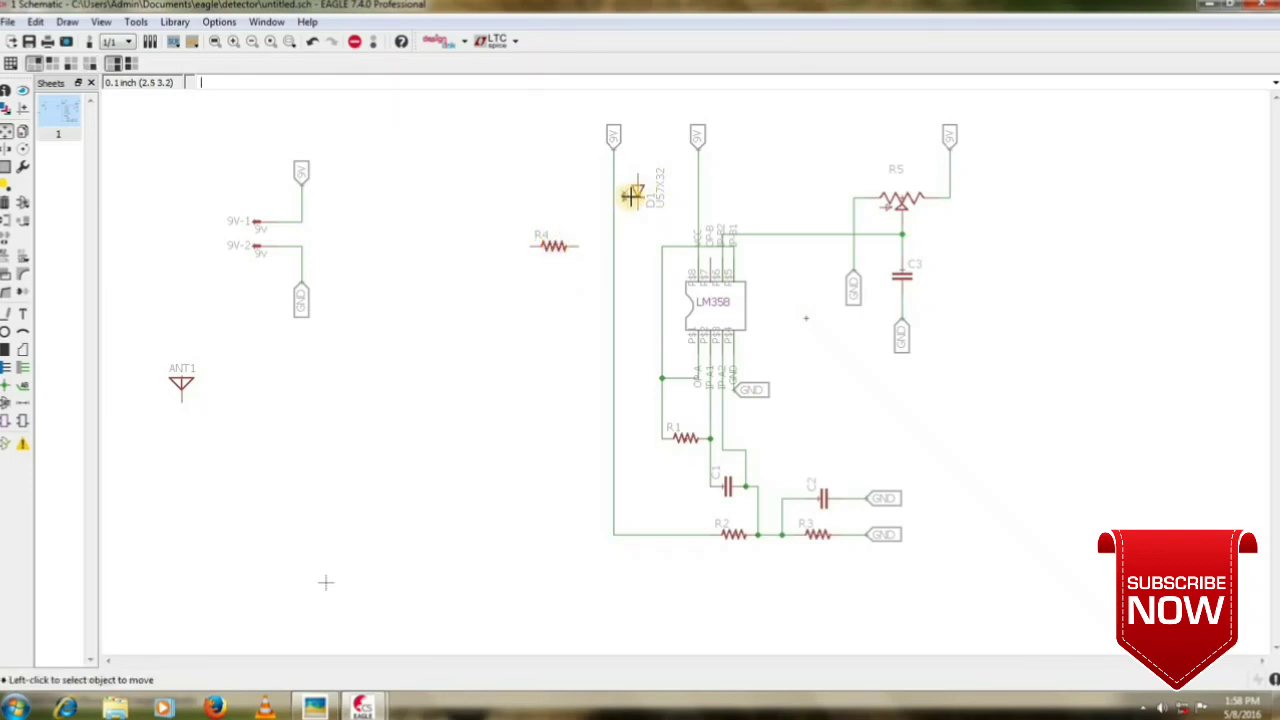
pyautogui.click(636, 193)
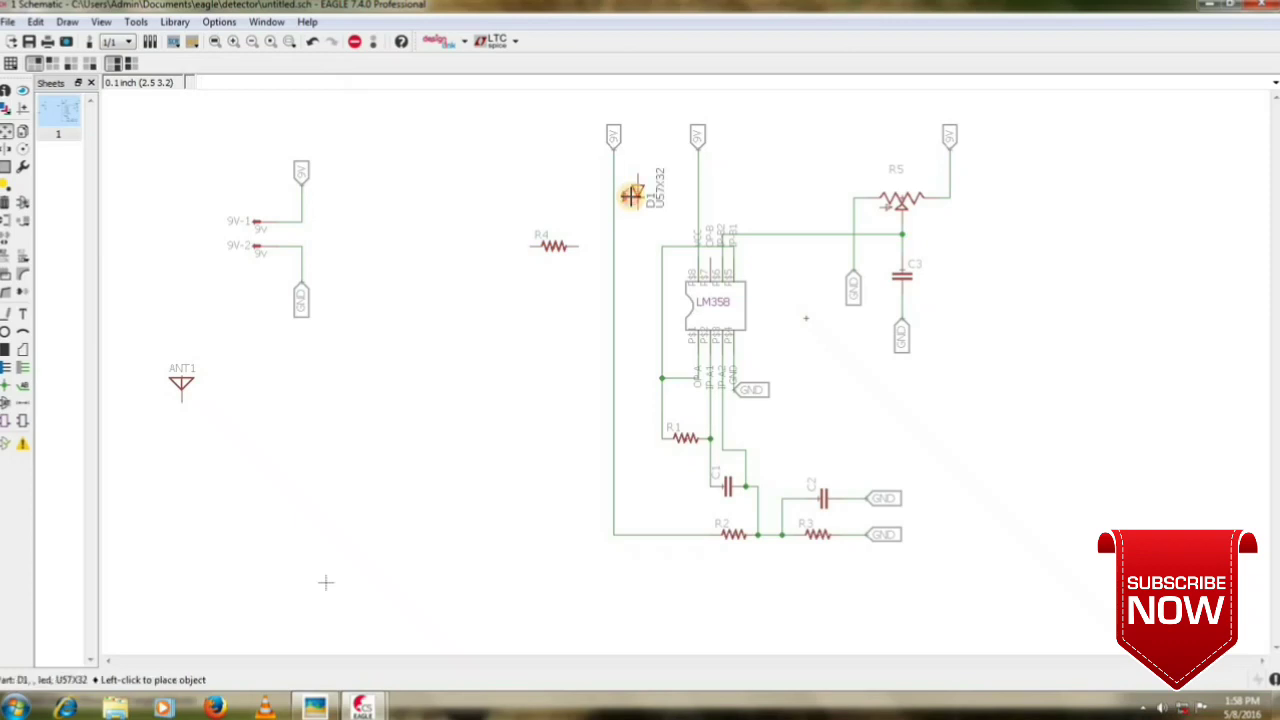
pyautogui.click(494, 168)
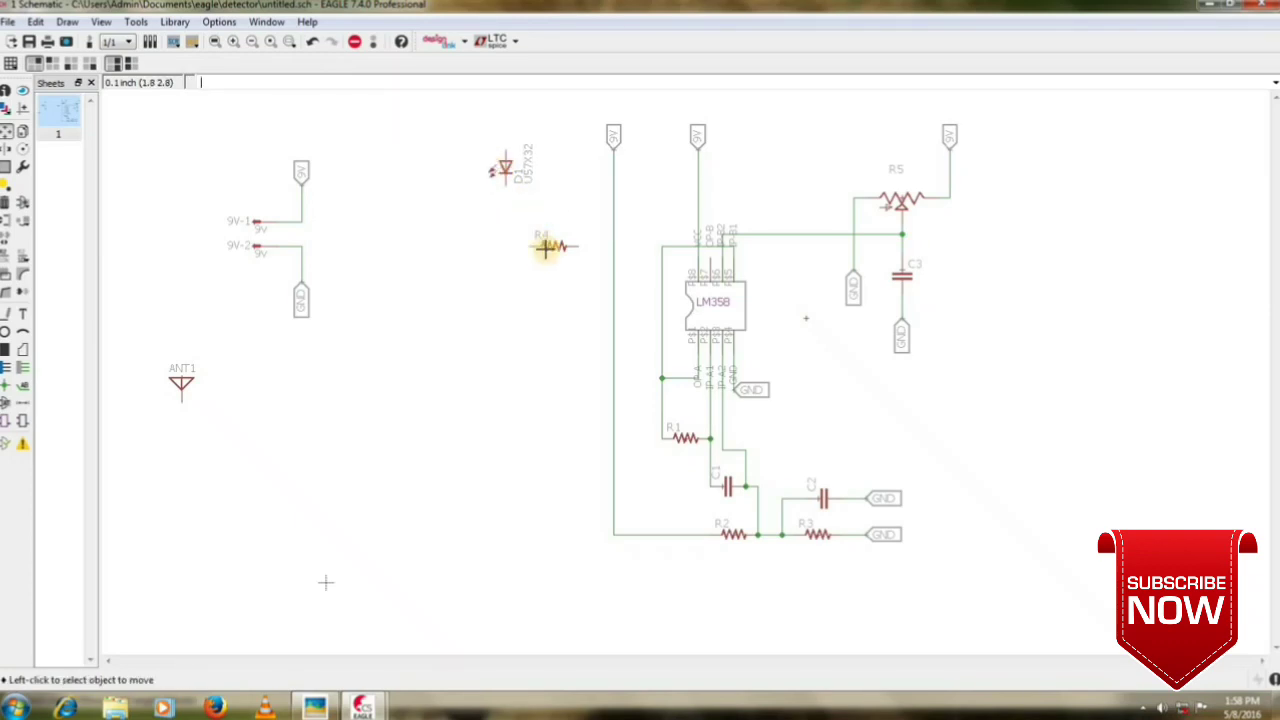
pyautogui.click(548, 245)
pyautogui.click(545, 220)
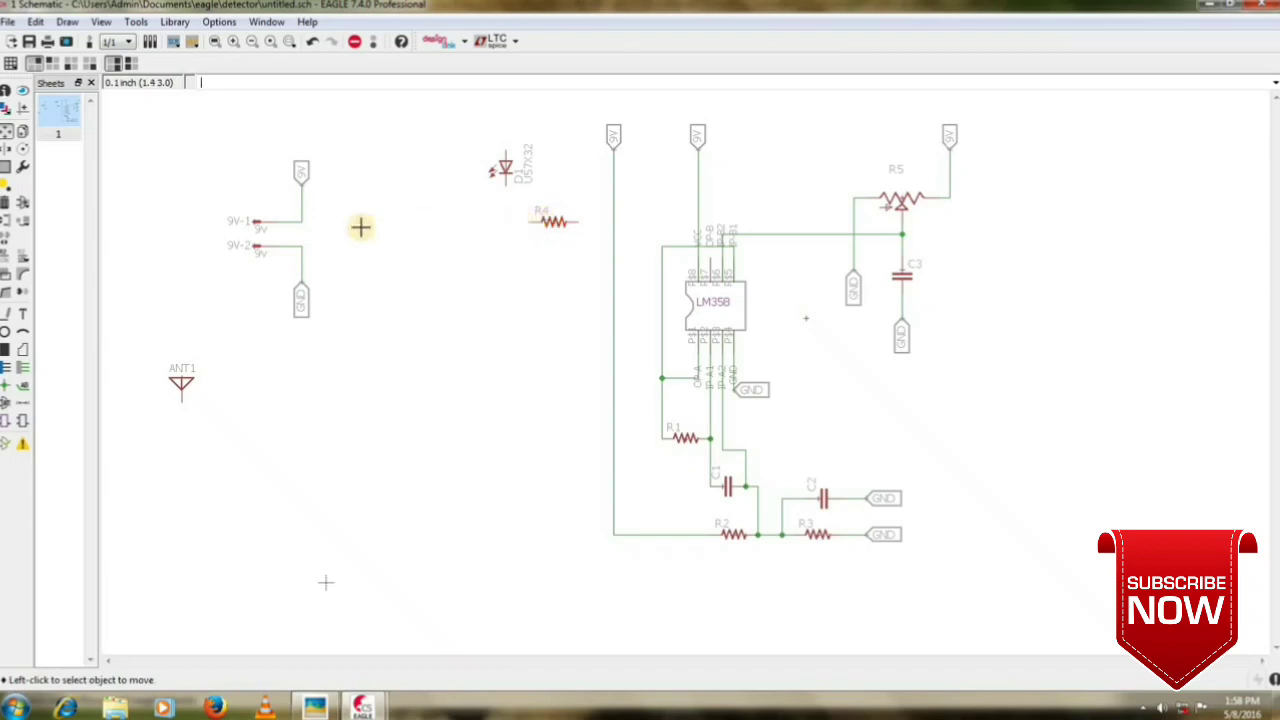
# Wire D1's lower pin to R4's left end and R4's right end to the LM358's OP-B pin.
pyautogui.click(22, 367)
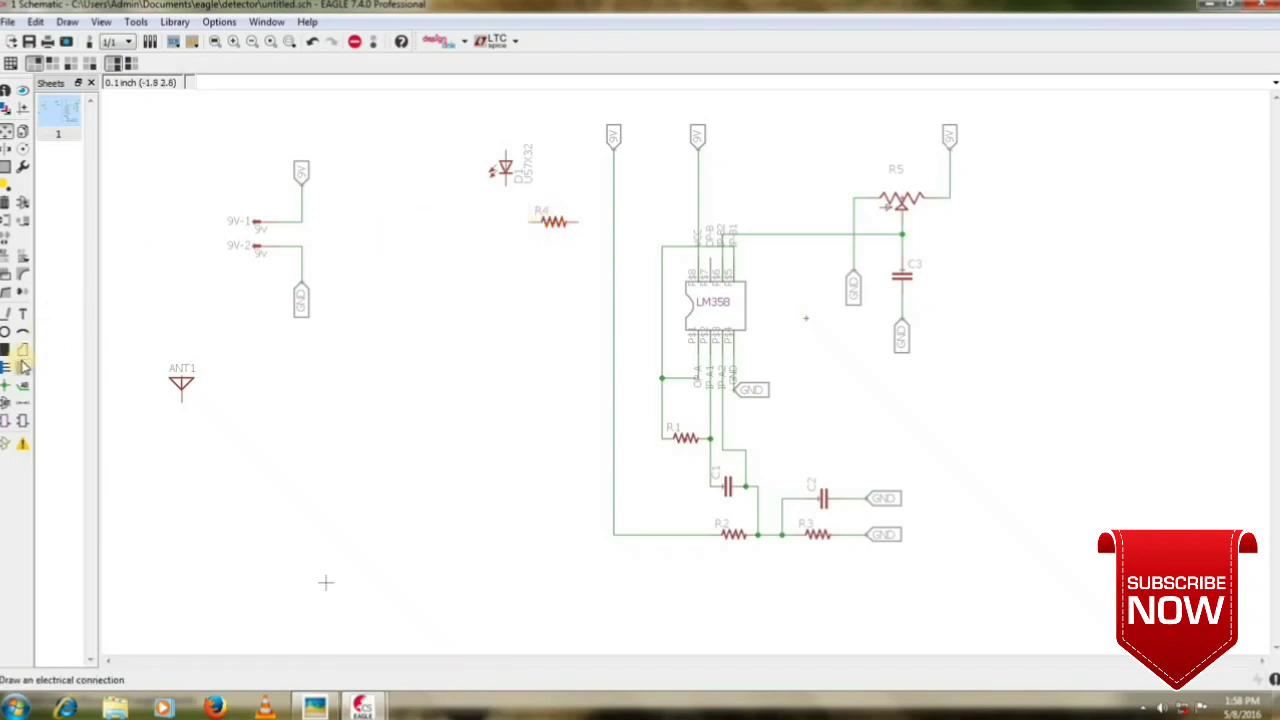
pyautogui.click(504, 184)
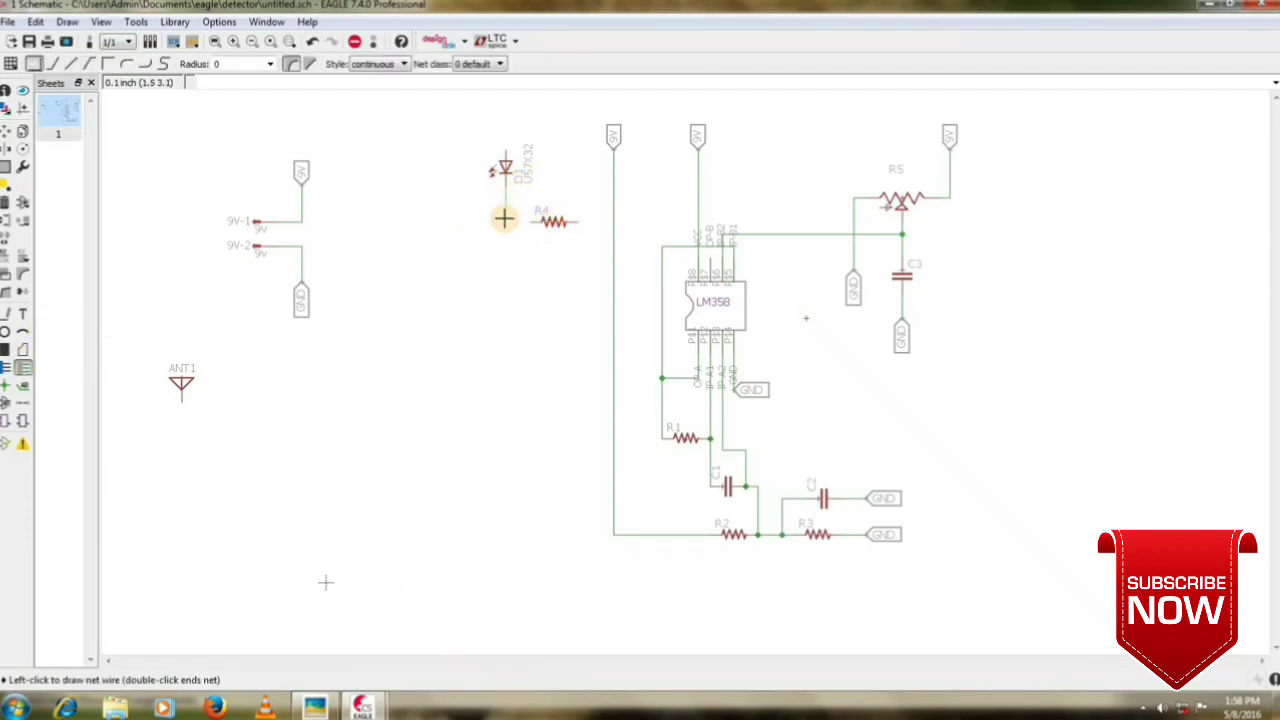
pyautogui.click(504, 220)
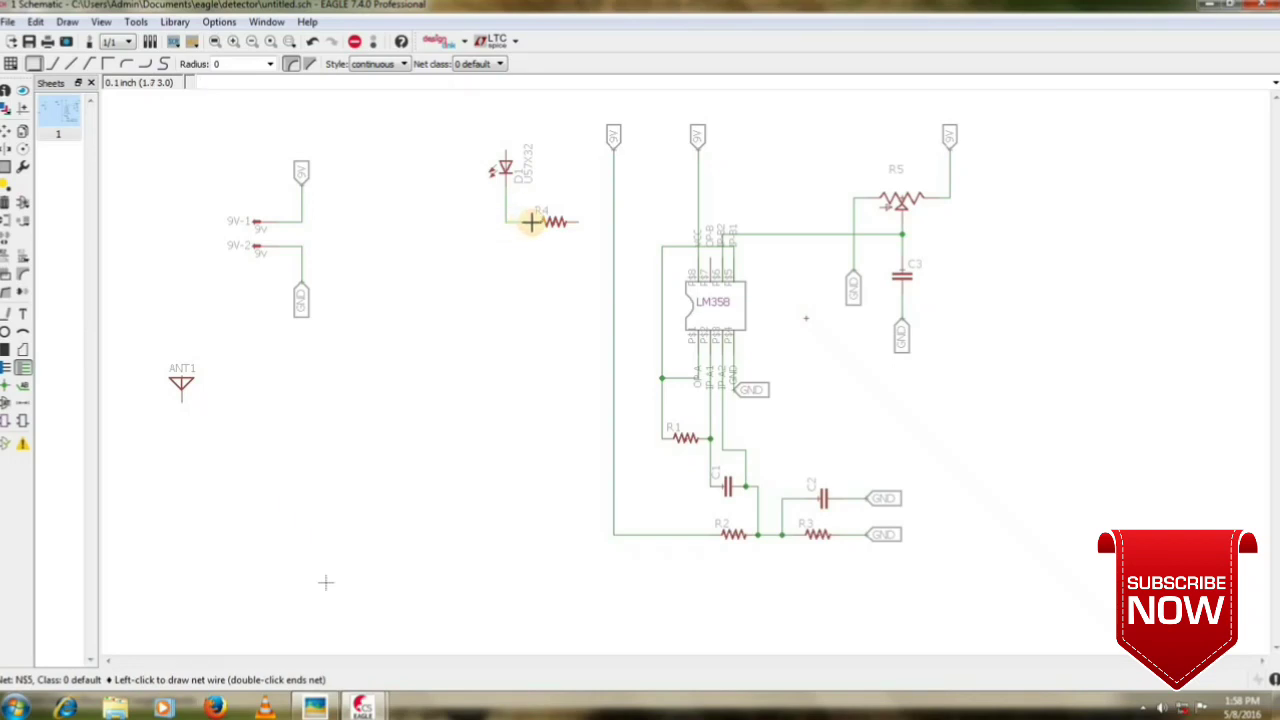
pyautogui.click(532, 221)
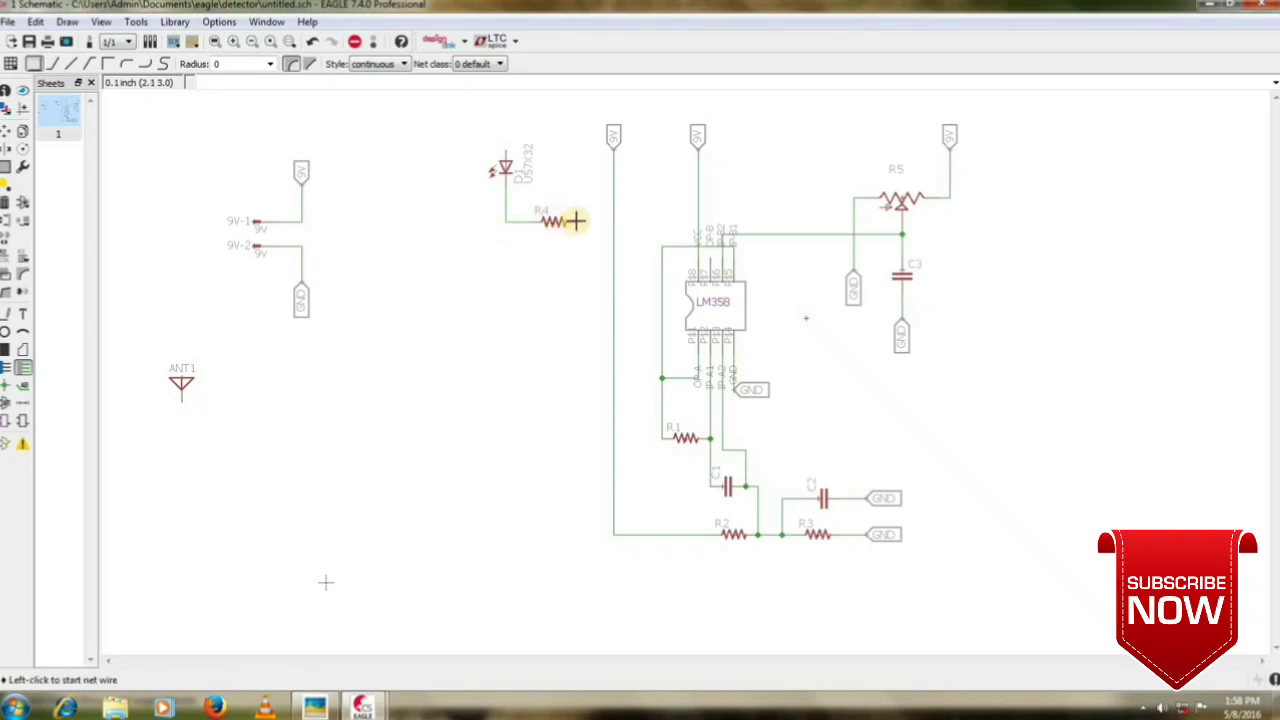
pyautogui.click(575, 221)
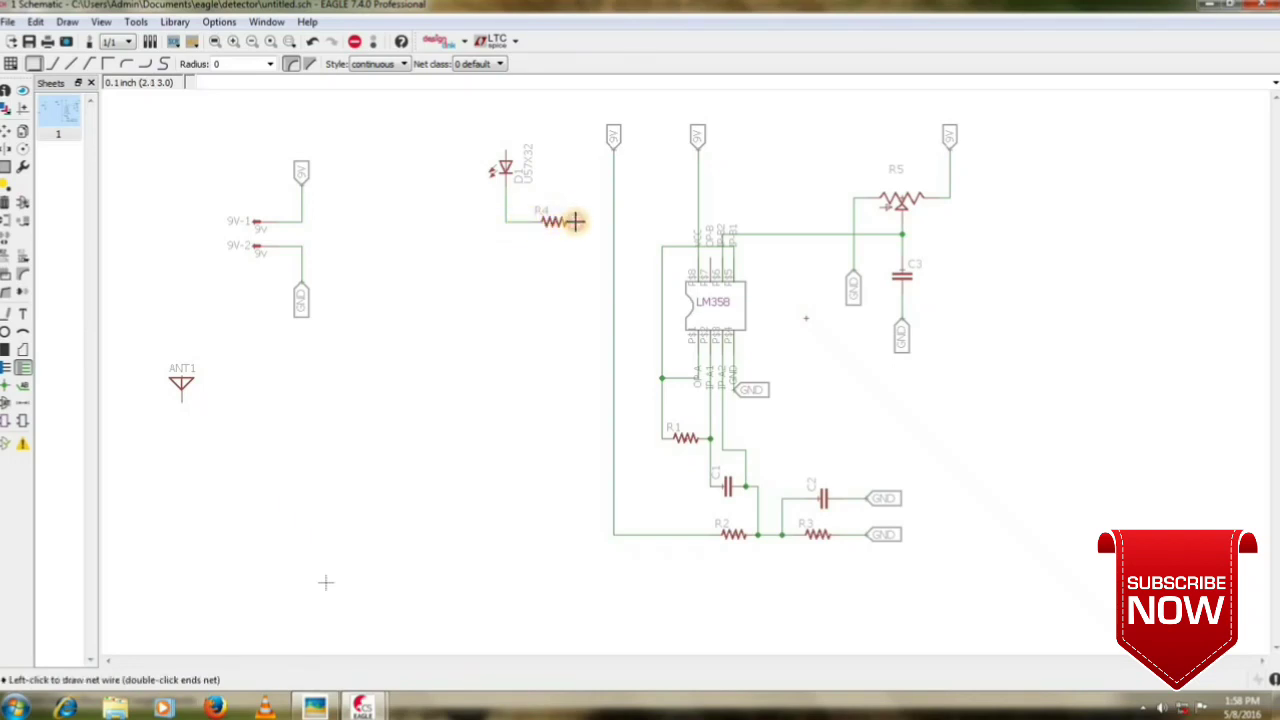
pyautogui.click(709, 223)
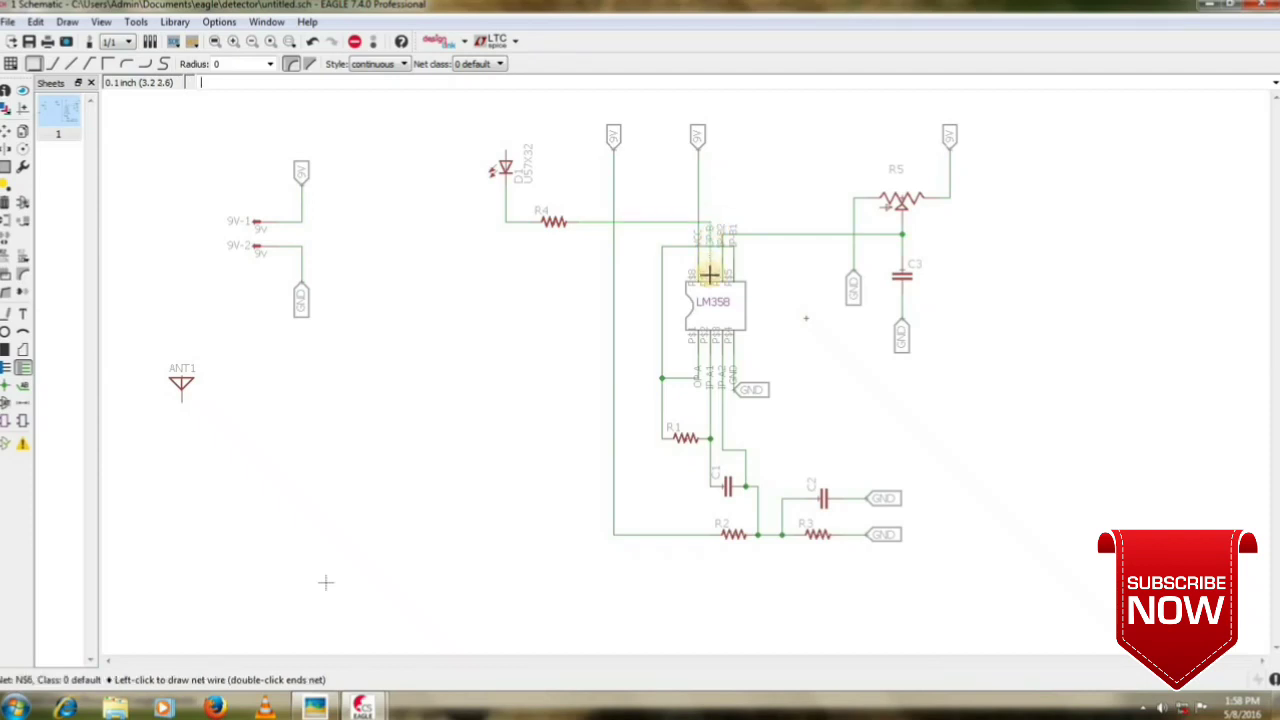
pyautogui.doubleClick(709, 281)
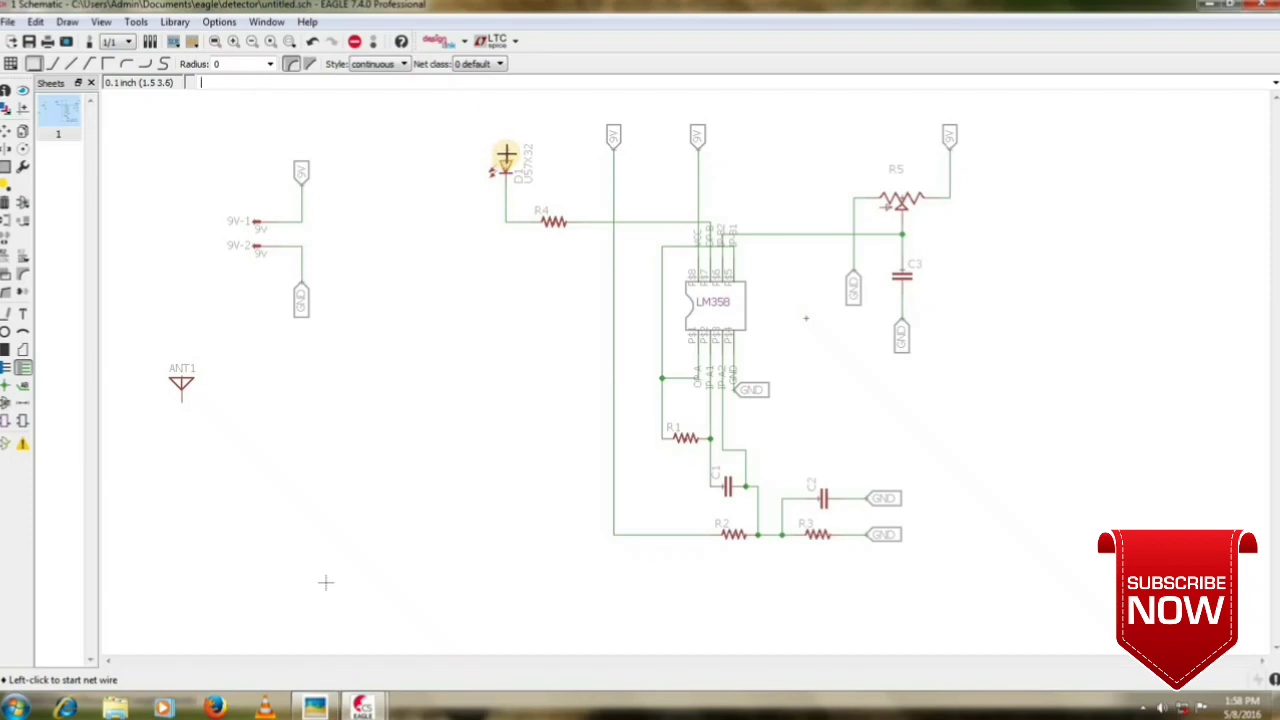
# Draw a short open net up from LED D1's upper pin and label its end, with the label rotated to stand vertically.
pyautogui.click(505, 156)
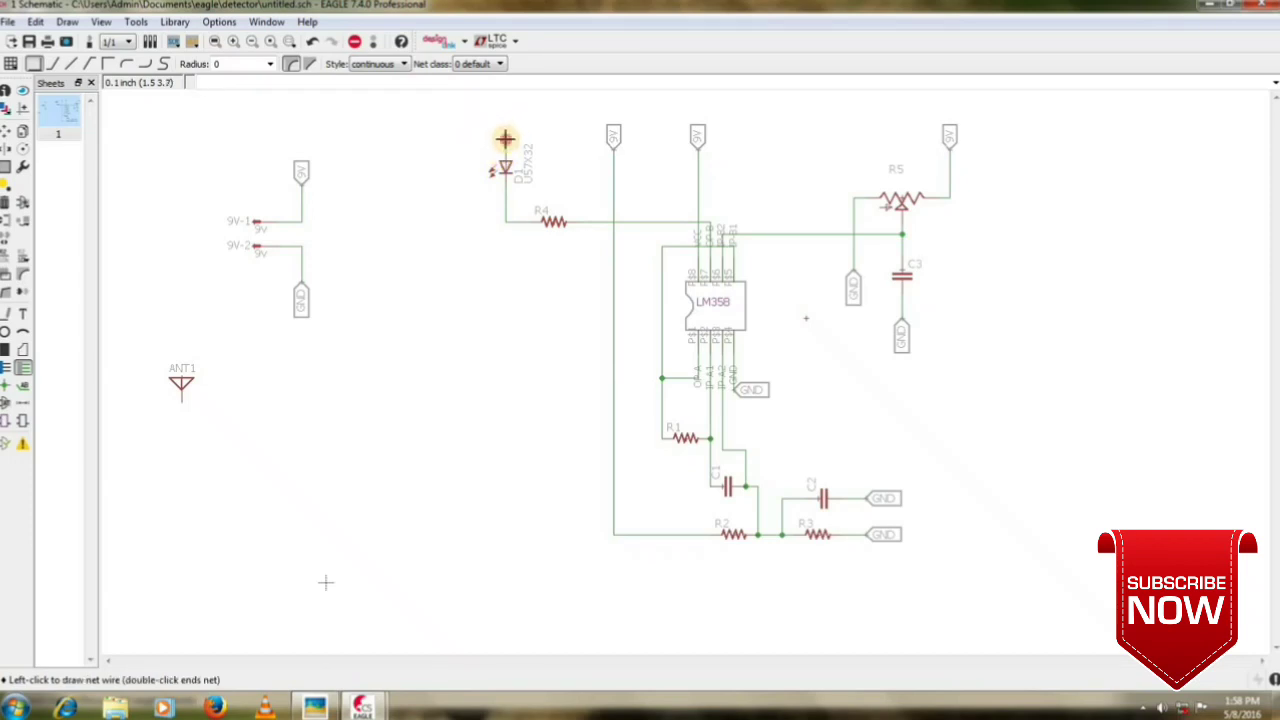
pyautogui.doubleClick(505, 139)
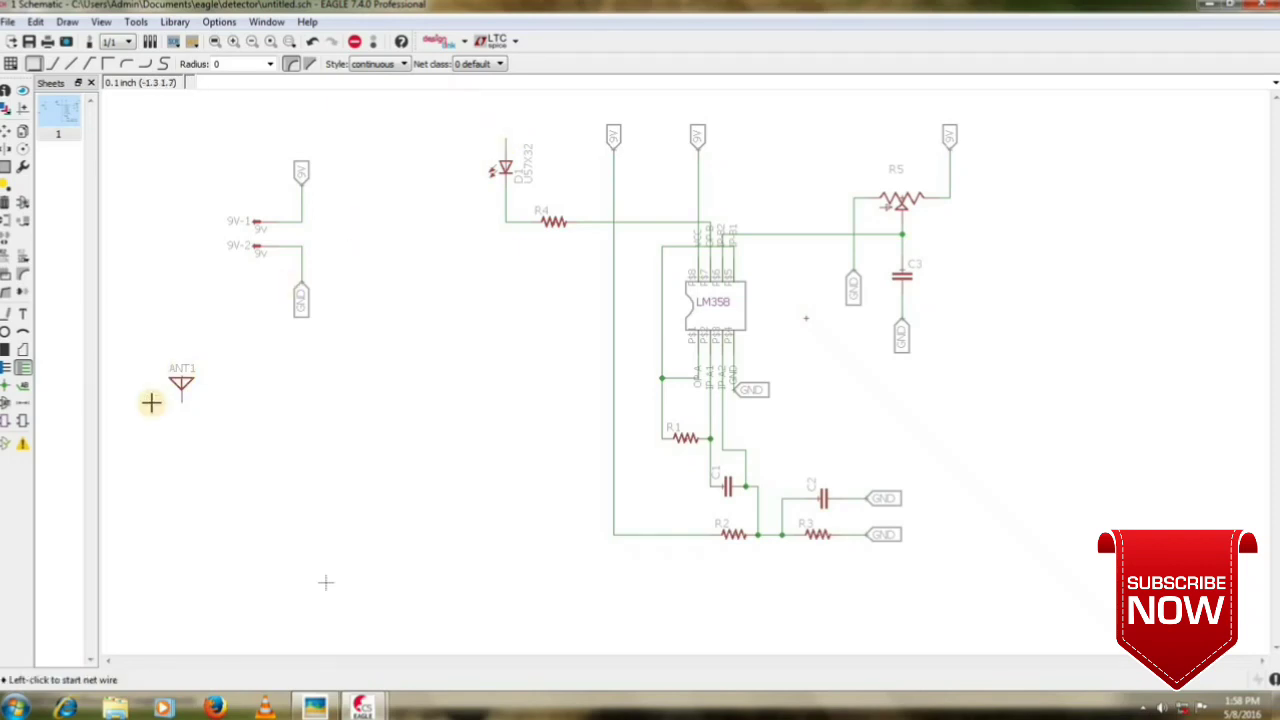
pyautogui.click(23, 386)
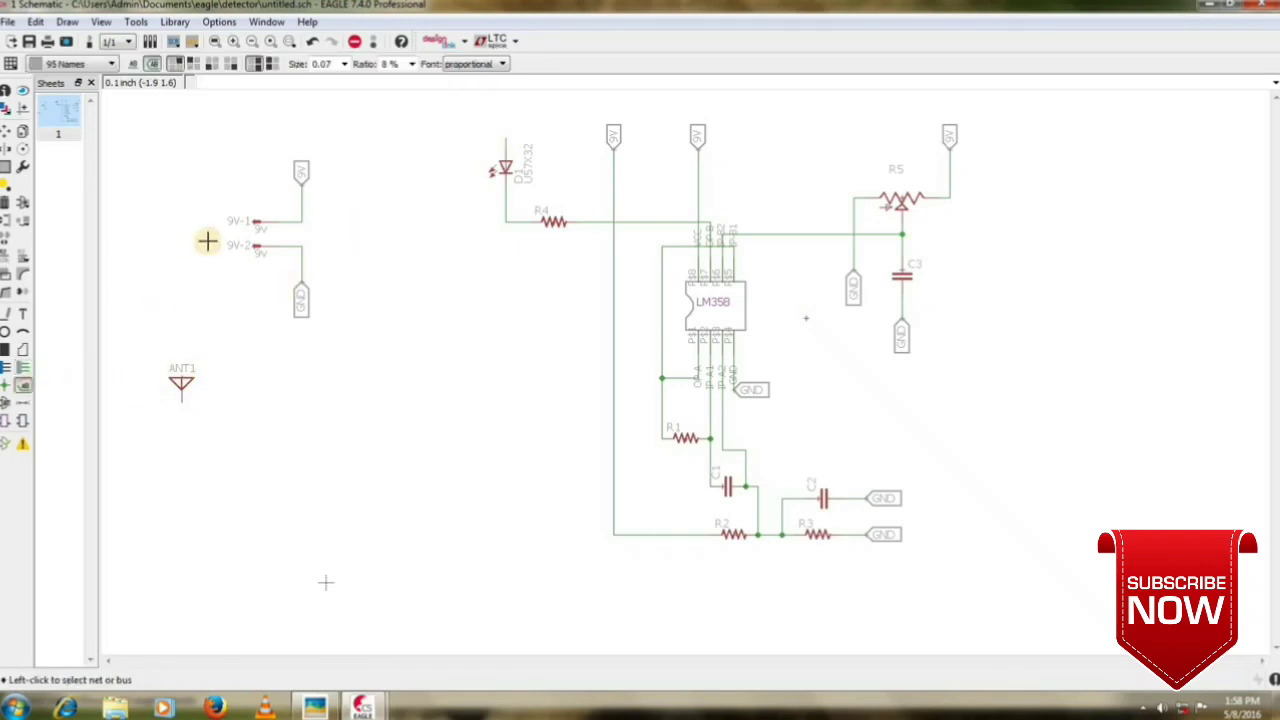
pyautogui.click(515, 129)
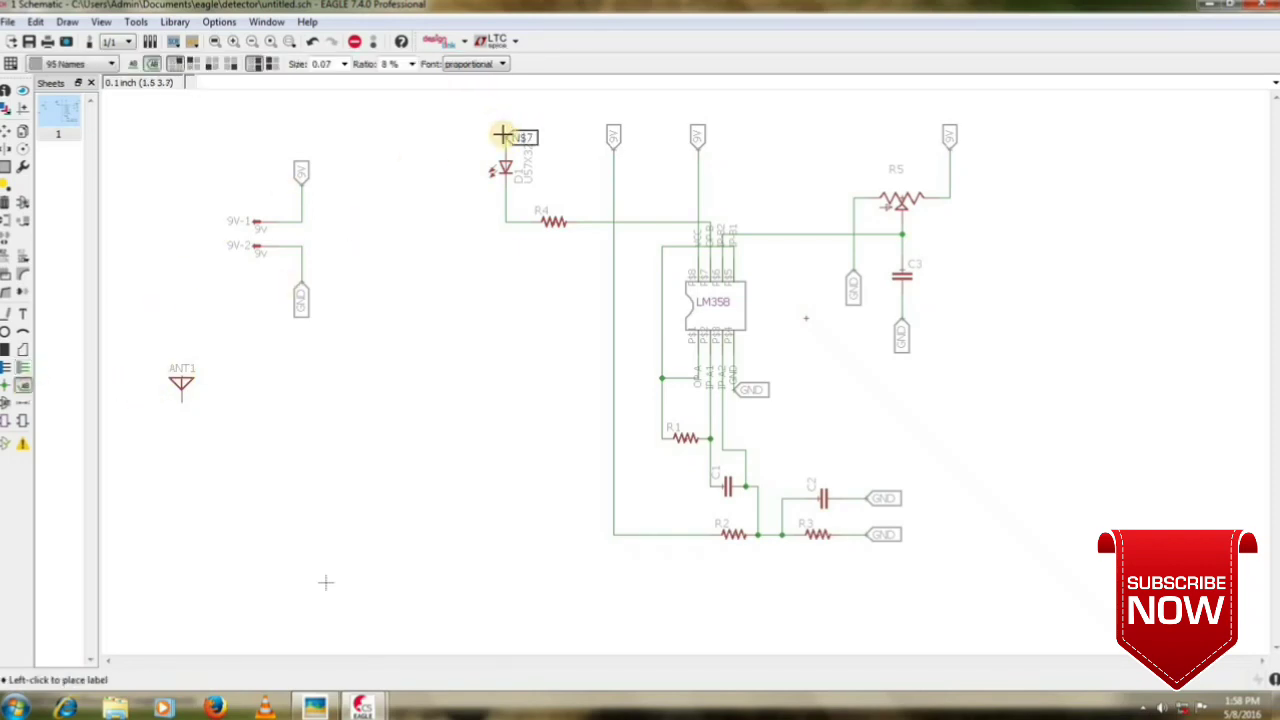
pyautogui.rightClick(502, 130)
pyautogui.click(507, 131)
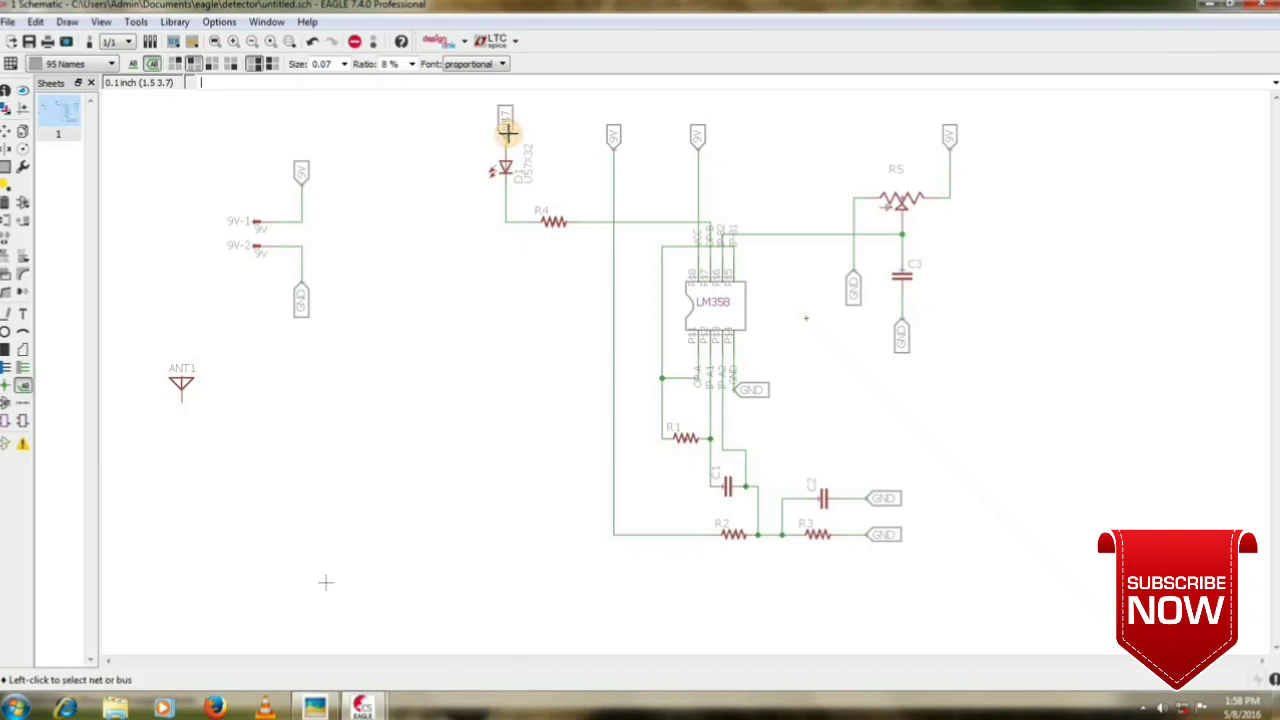
# Rename D1's upper net as 9V and connect it to the existing 9V net.
pyautogui.click(10, 258)
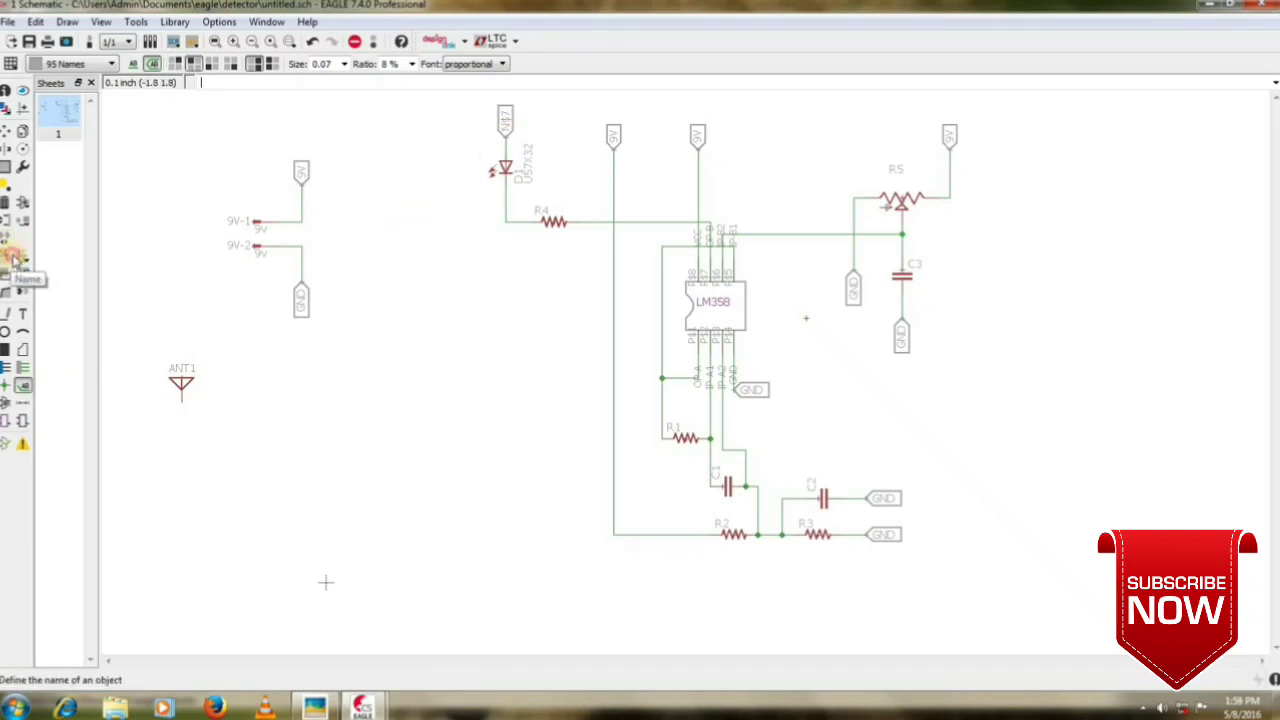
pyautogui.click(505, 122)
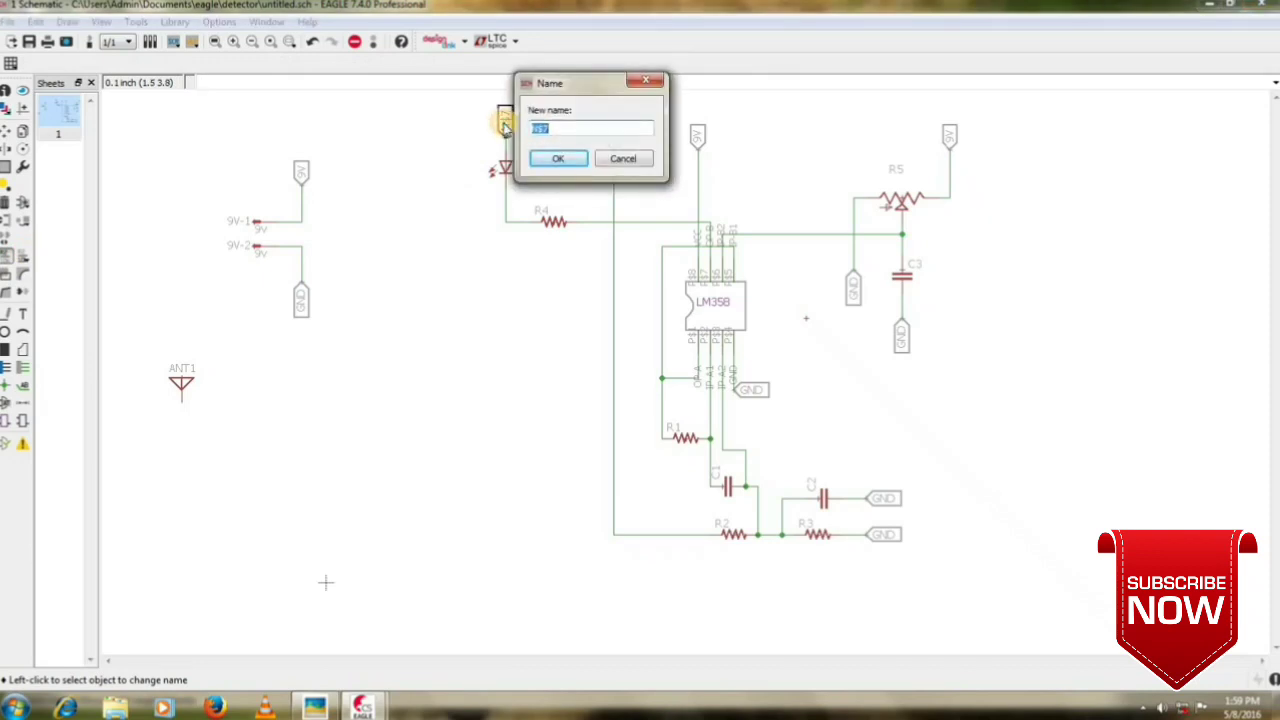
pyautogui.press('Return')
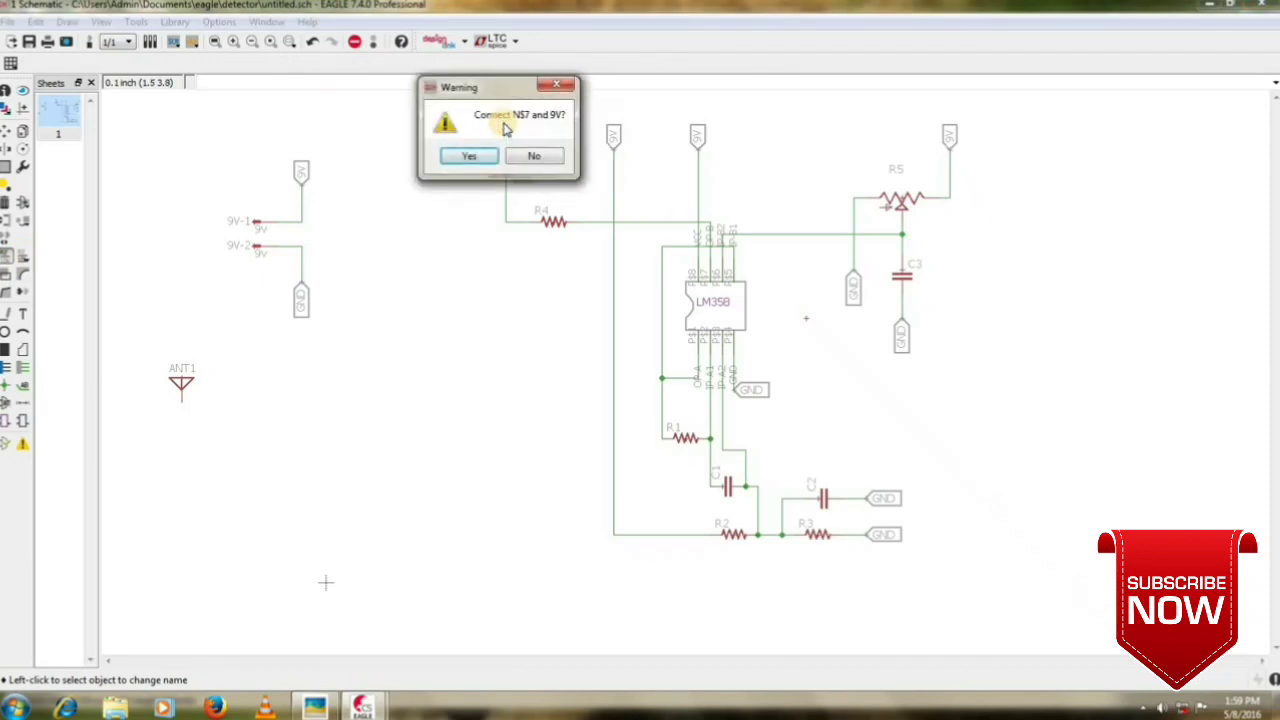
pyautogui.click(476, 158)
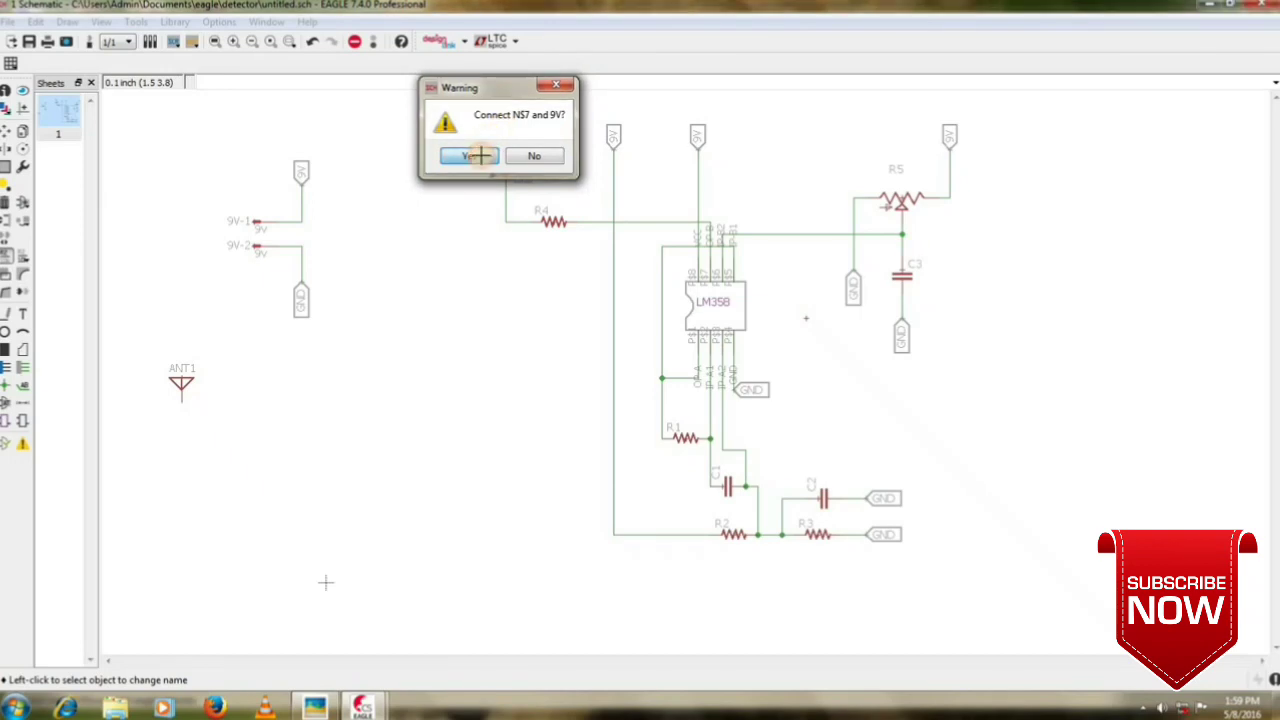
# Move antenna ANT1 closer to the circuit and wire its pin to the LM358's IP-A1 net between R1 and C1.
pyautogui.click(6, 130)
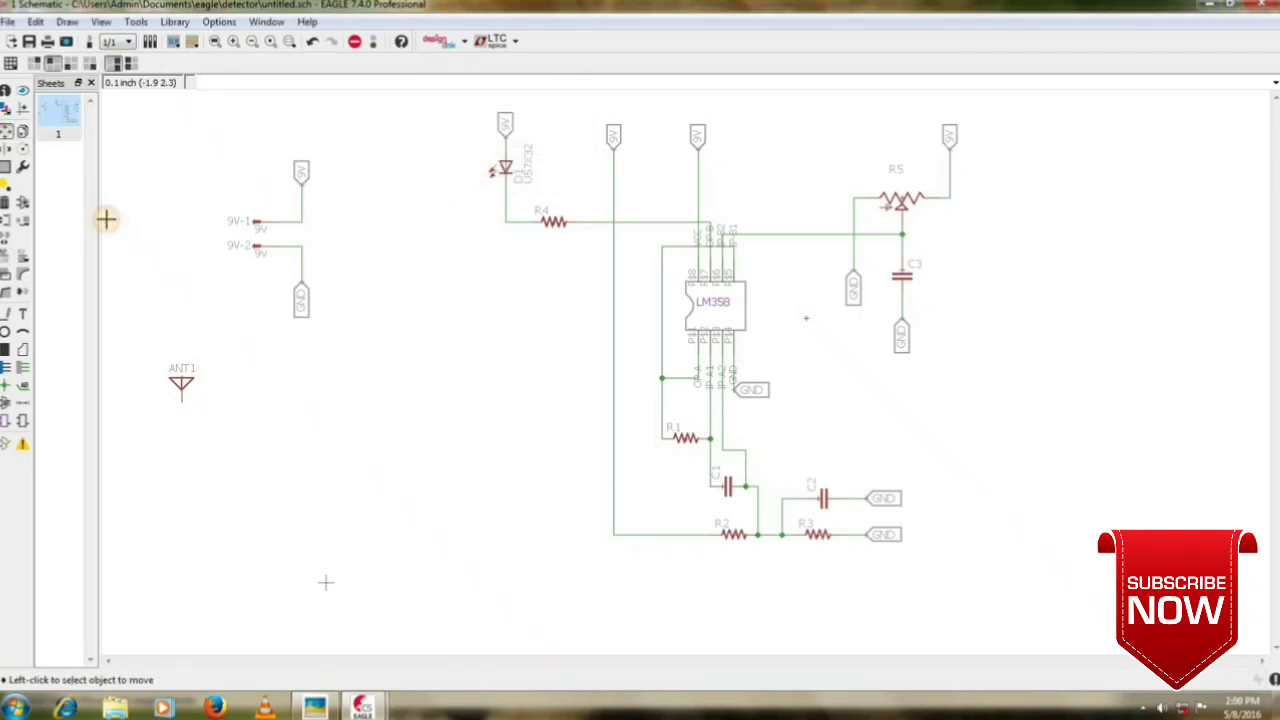
pyautogui.click(181, 381)
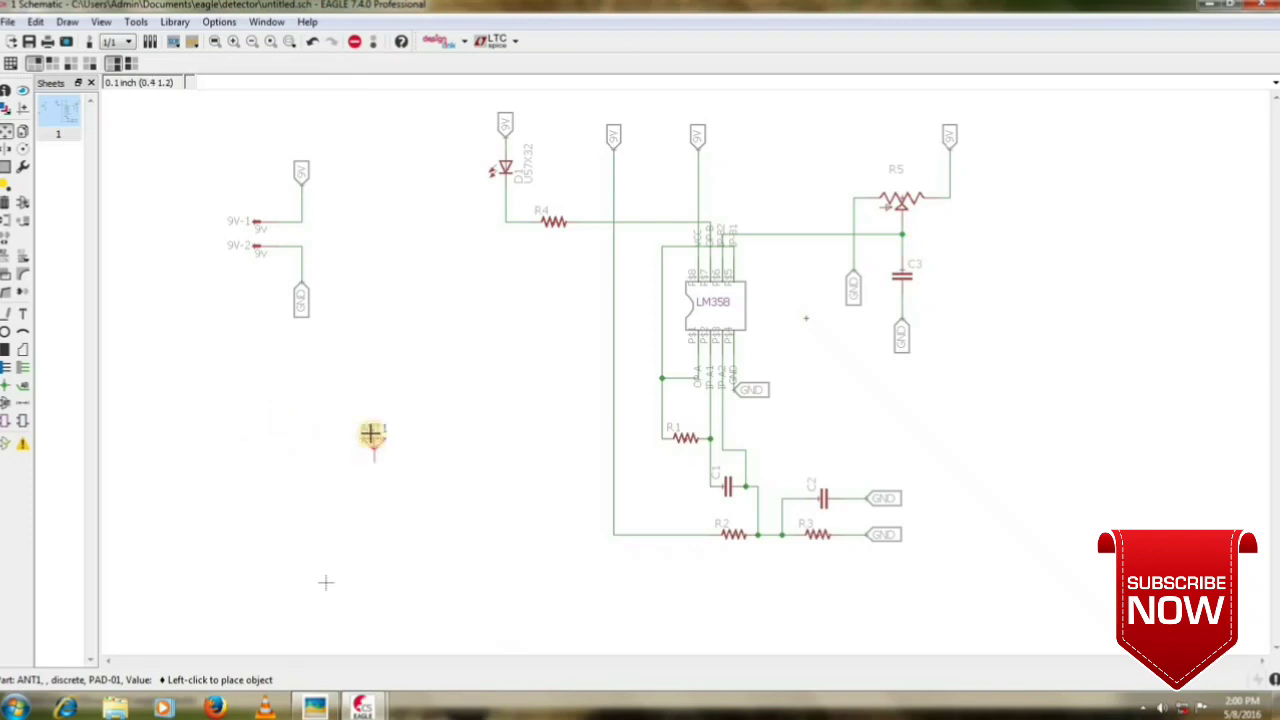
pyautogui.click(371, 447)
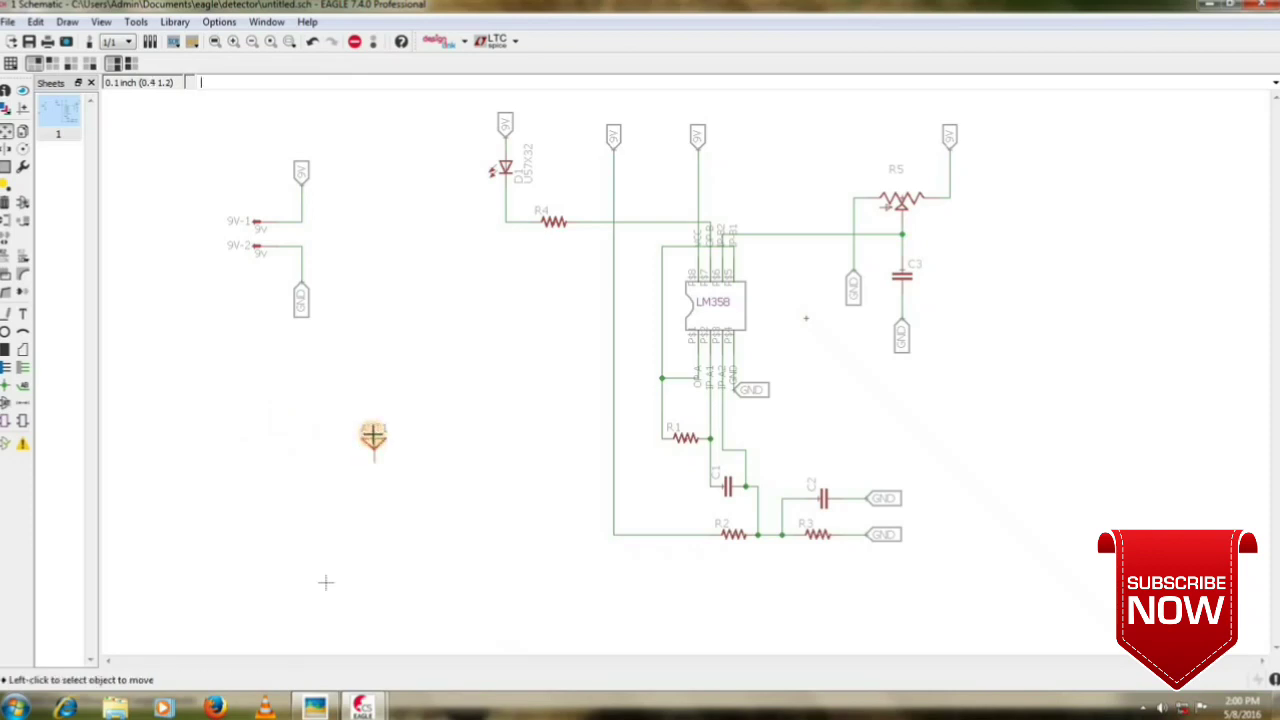
pyautogui.click(22, 367)
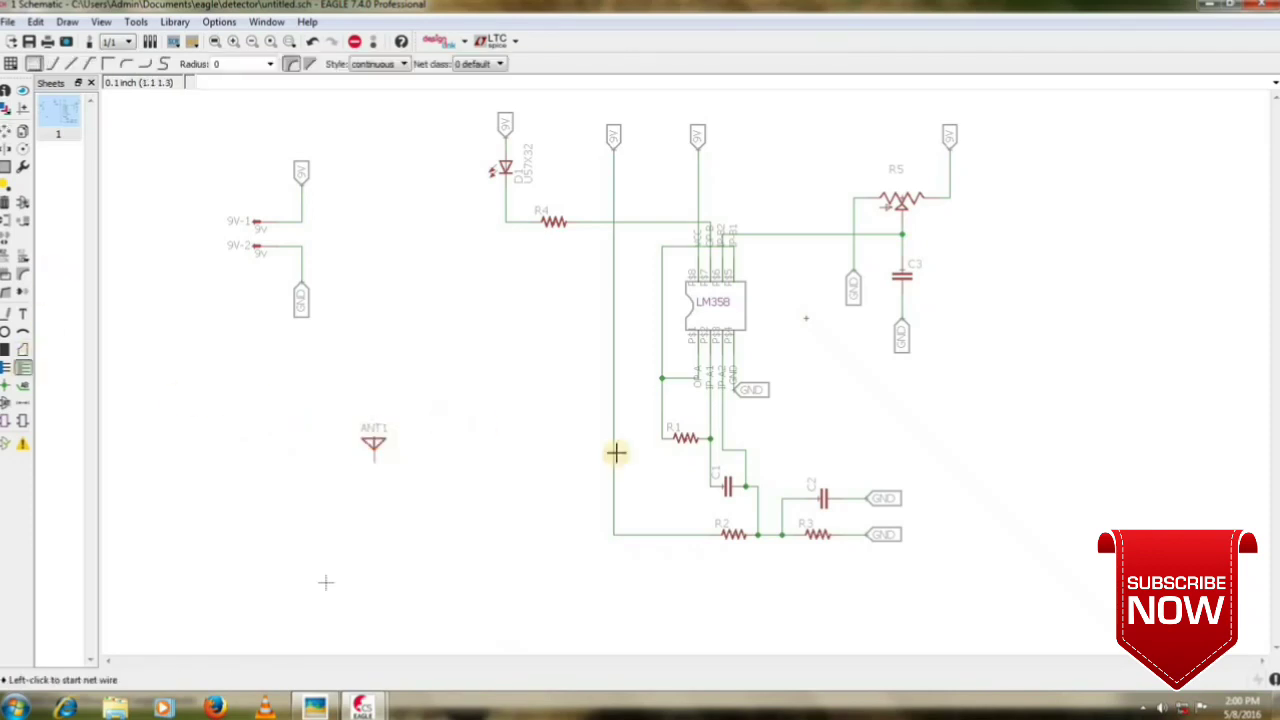
pyautogui.click(709, 466)
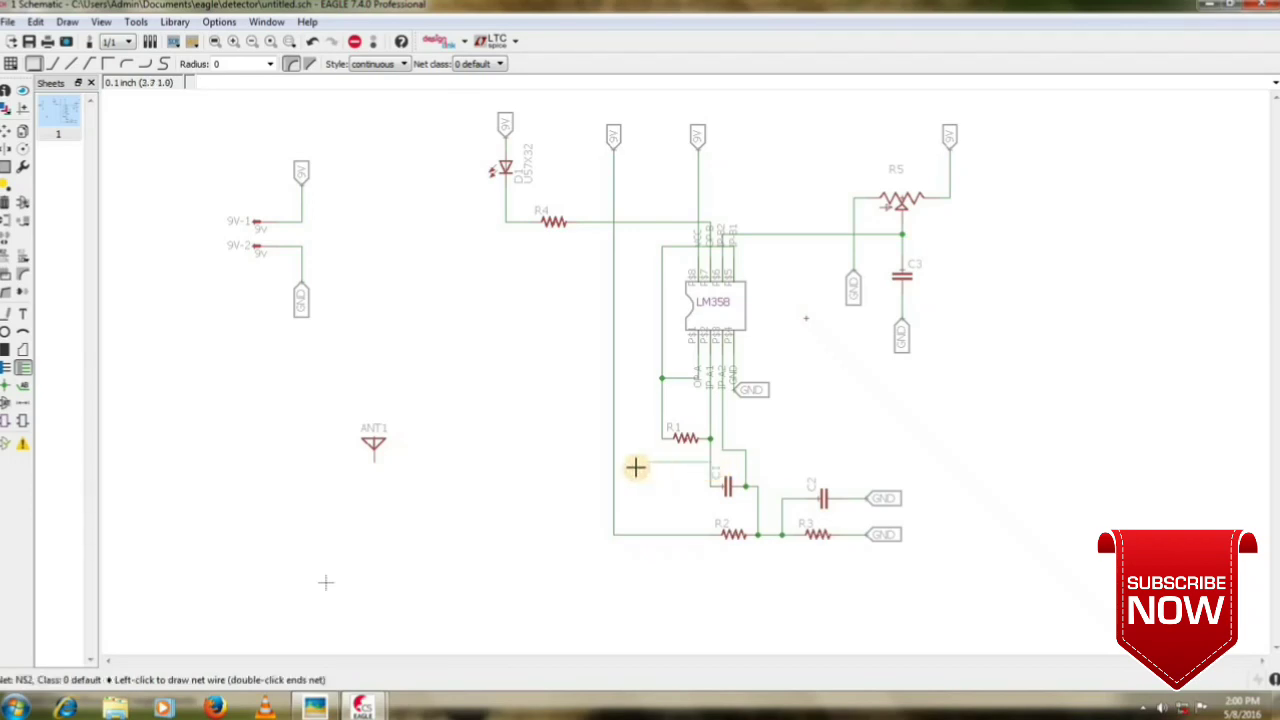
pyautogui.click(373, 461)
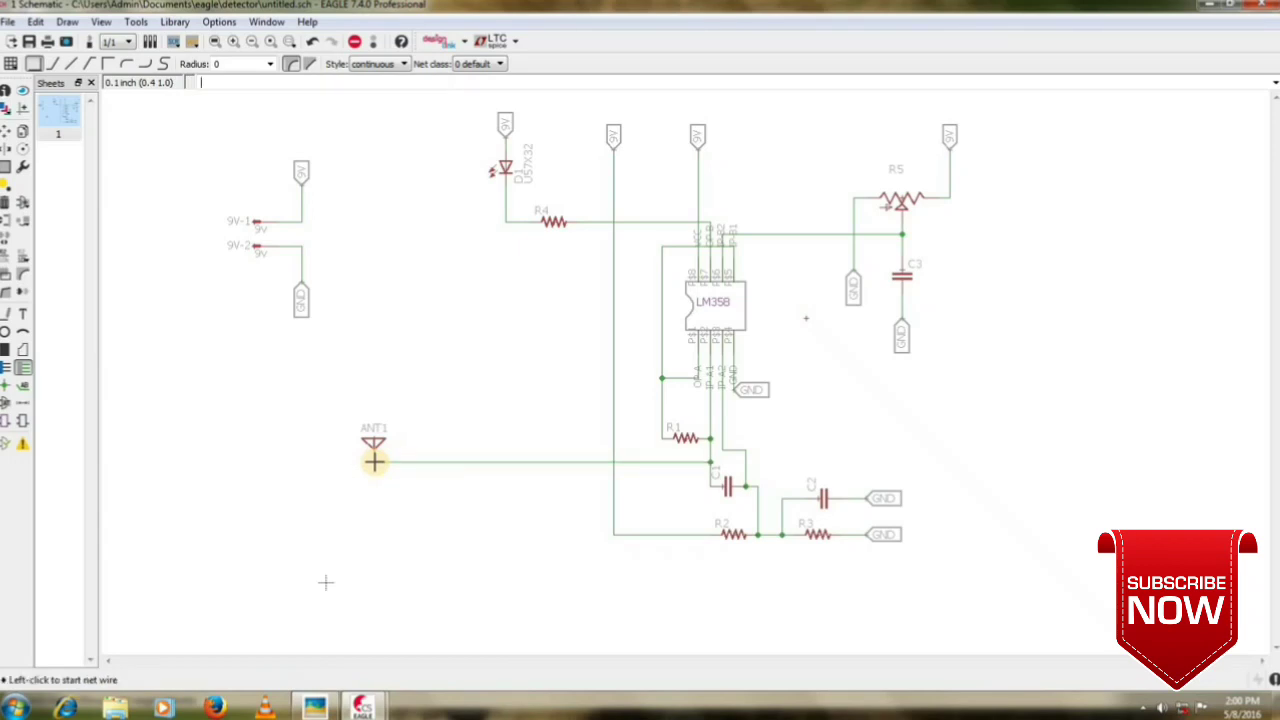
# Group the 9V connector with its 9V and GND labels and move the group closer to LED D1.
pyautogui.click(7, 131)
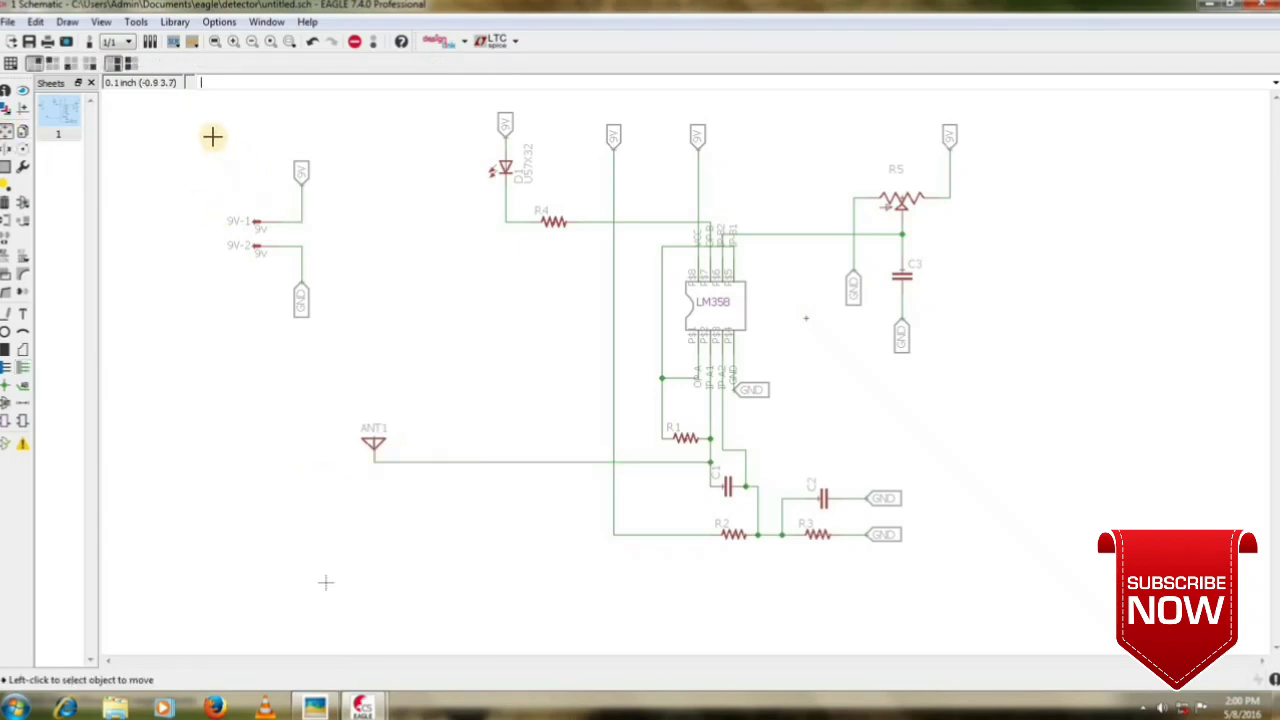
pyautogui.click(7, 167)
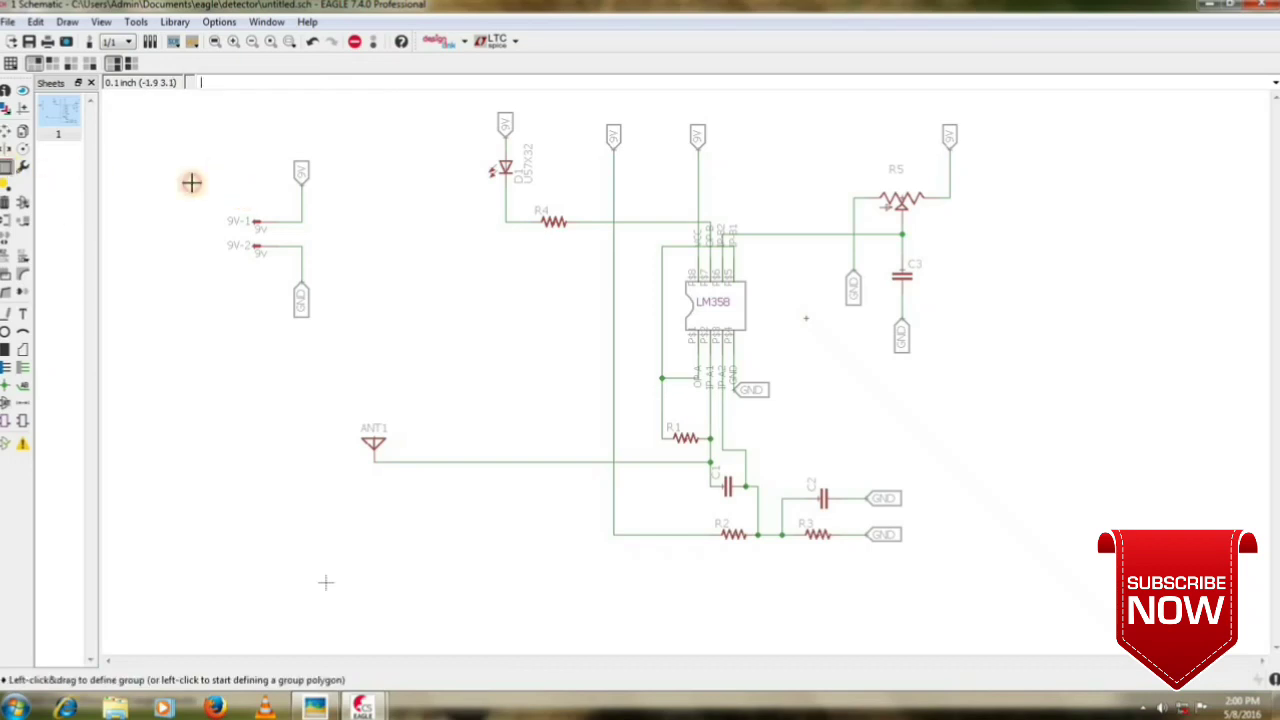
pyautogui.moveTo(197, 149); pyautogui.dragTo(392, 376)
pyautogui.press('F7')
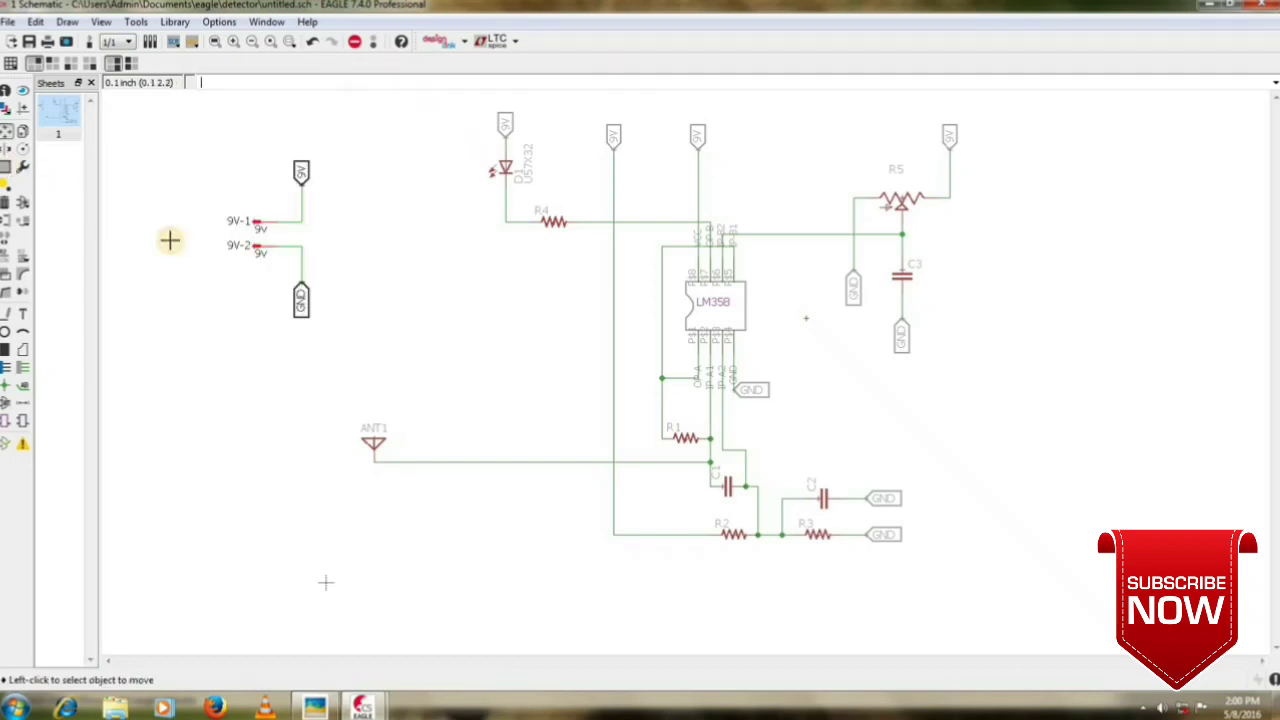
pyautogui.click(292, 232)
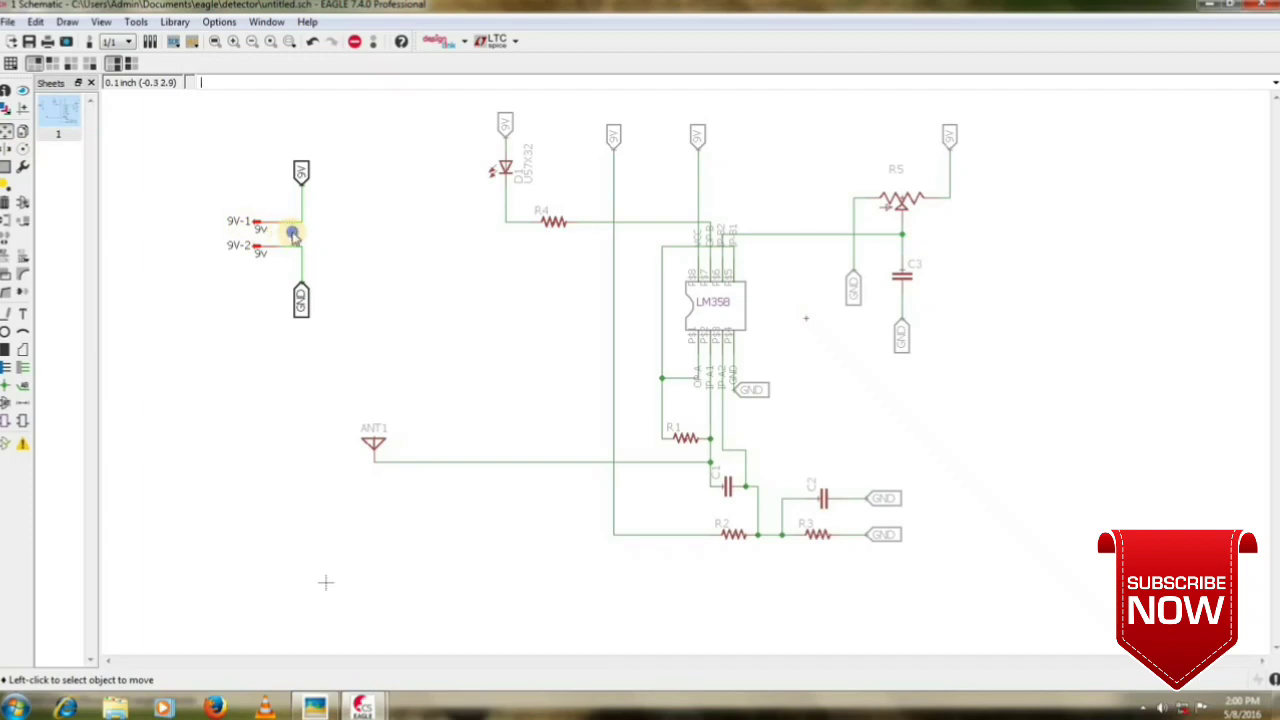
pyautogui.rightClick(292, 232)
pyautogui.click(340, 409)
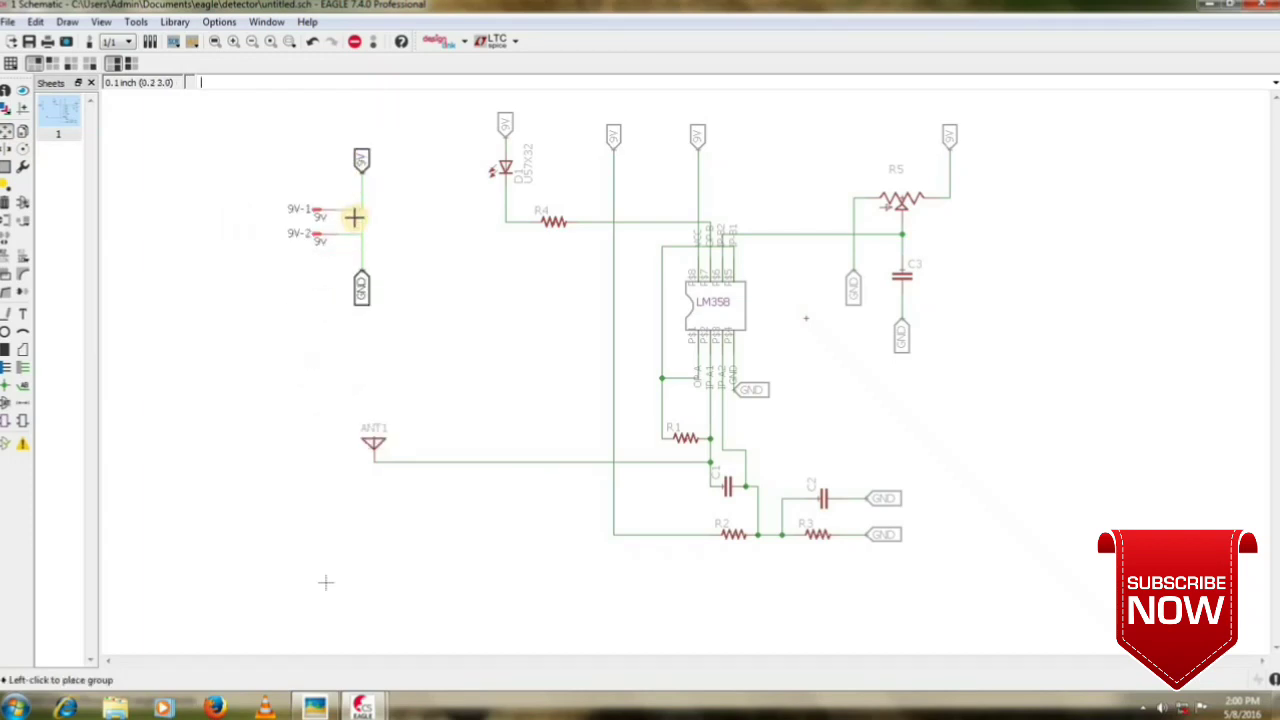
pyautogui.click(389, 232)
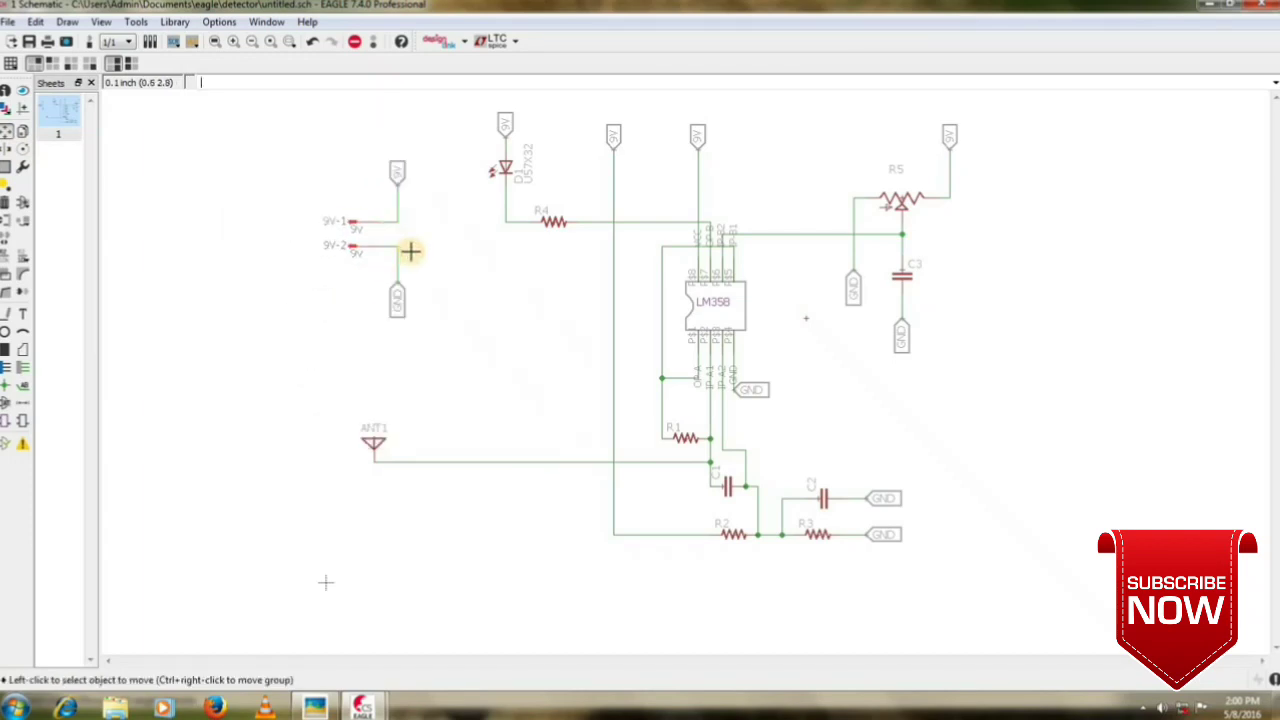
# Set the value of antenna ANT1 to 900MHZ.
pyautogui.click(25, 258)
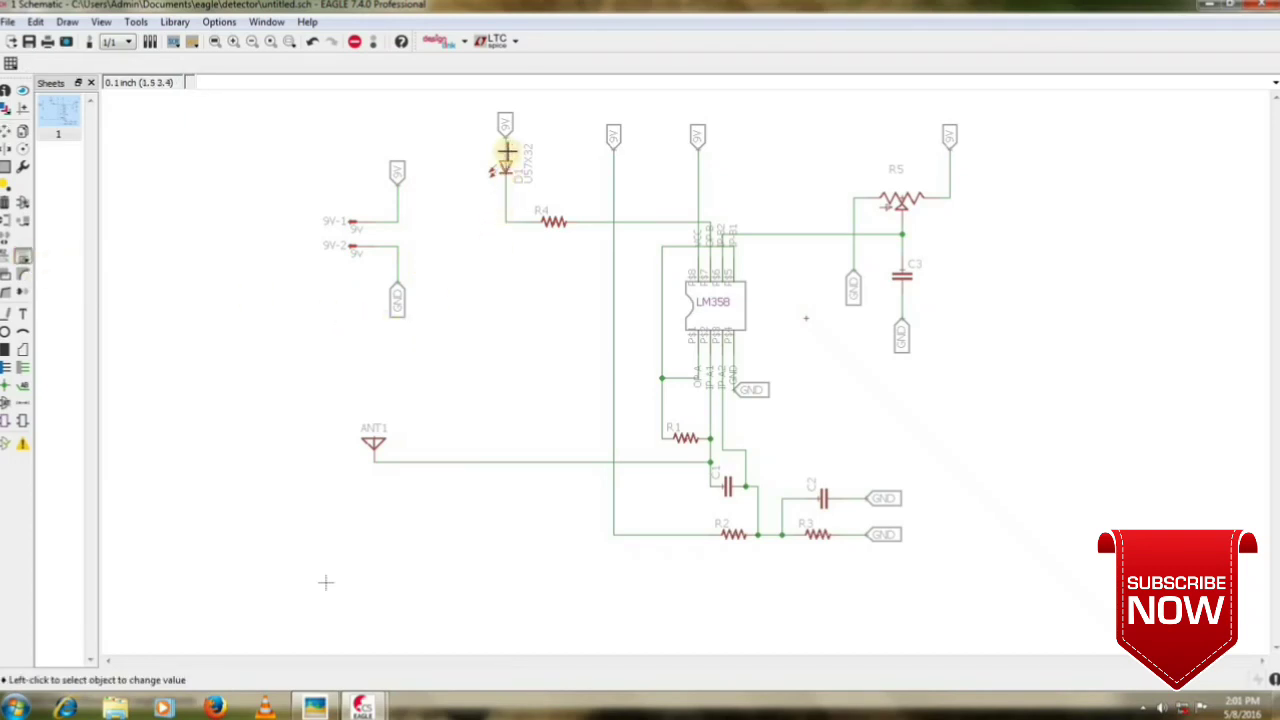
pyautogui.click(373, 443)
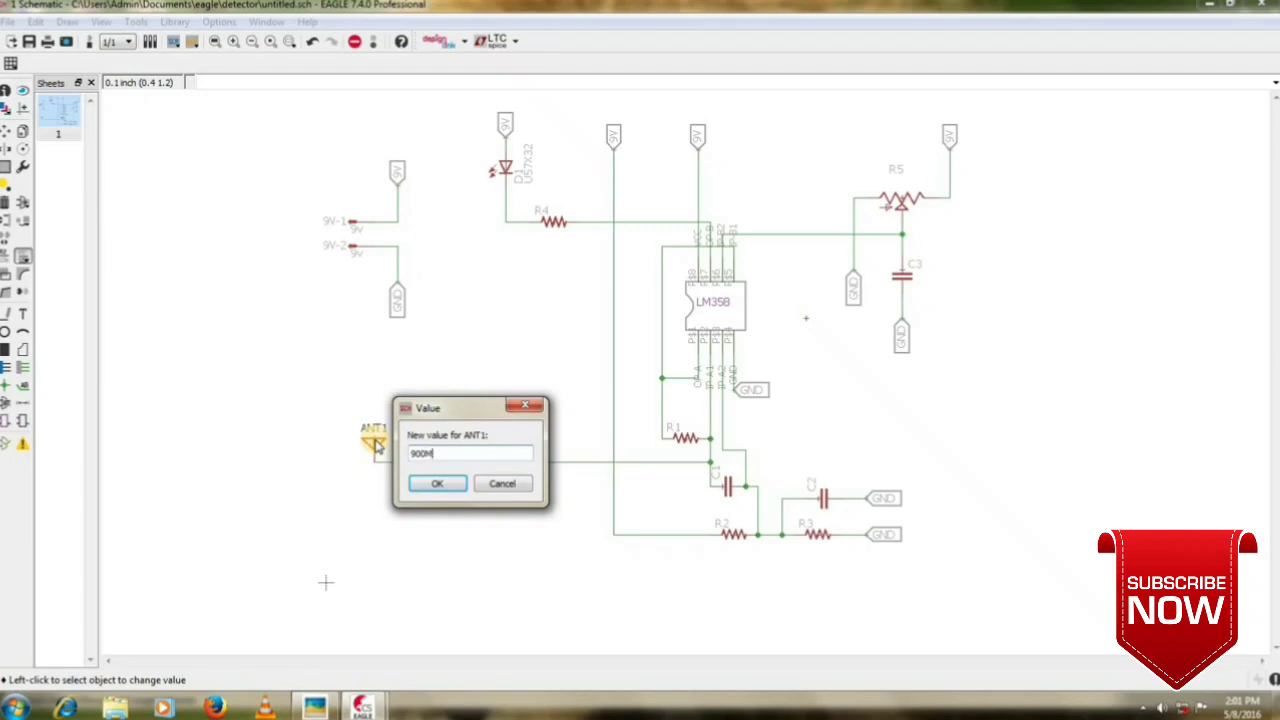
pyautogui.press('Return')
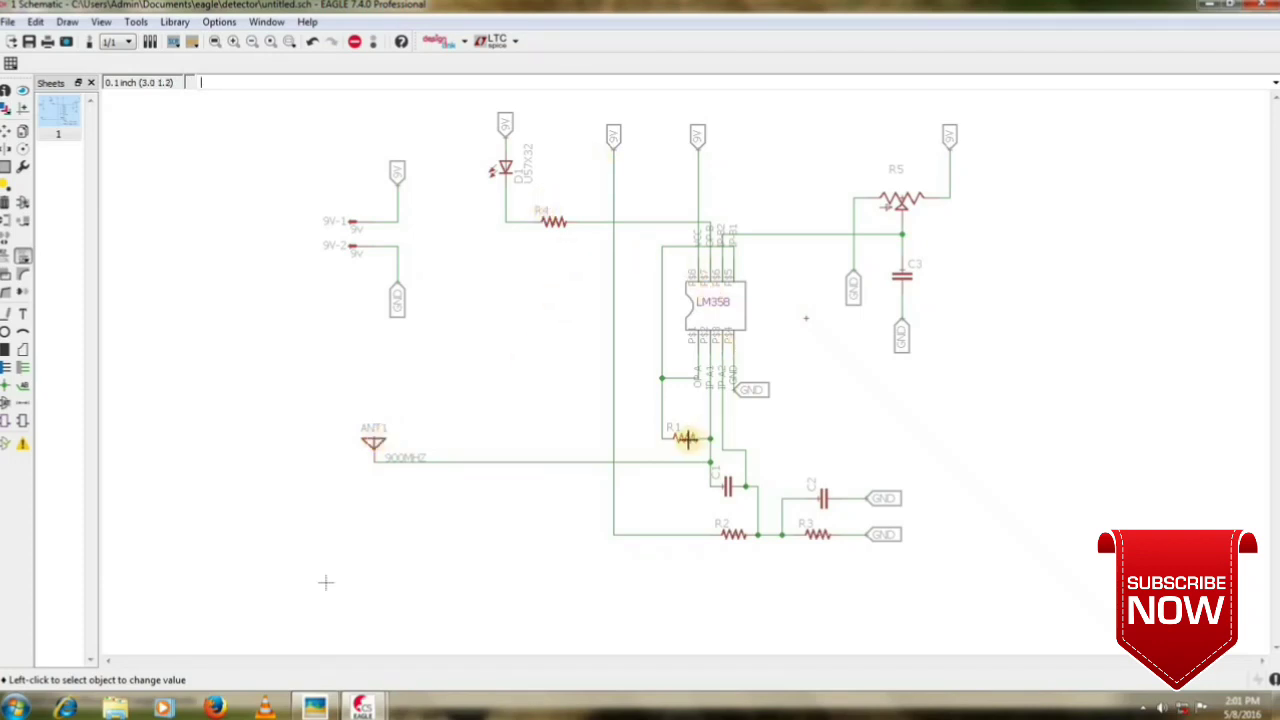
# Set the values of resistors R1, R2 and R3 to 5.6M each.
pyautogui.click(686, 438)
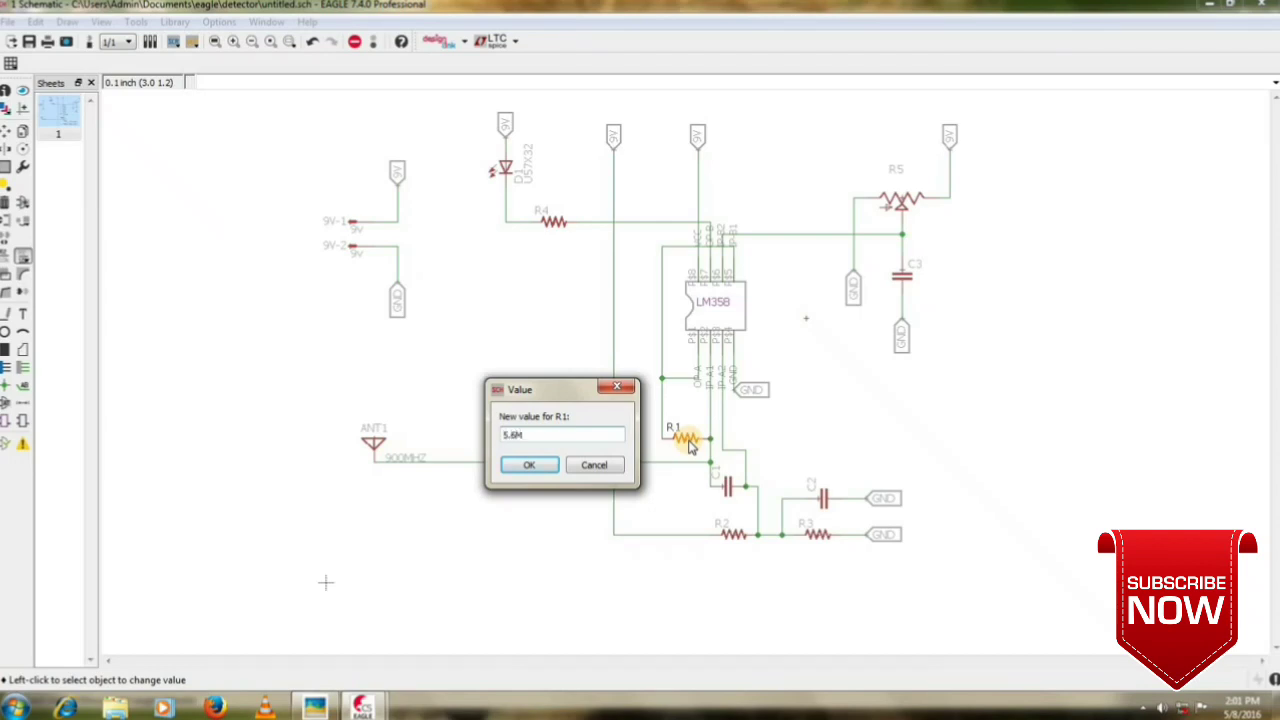
pyautogui.press('Return')
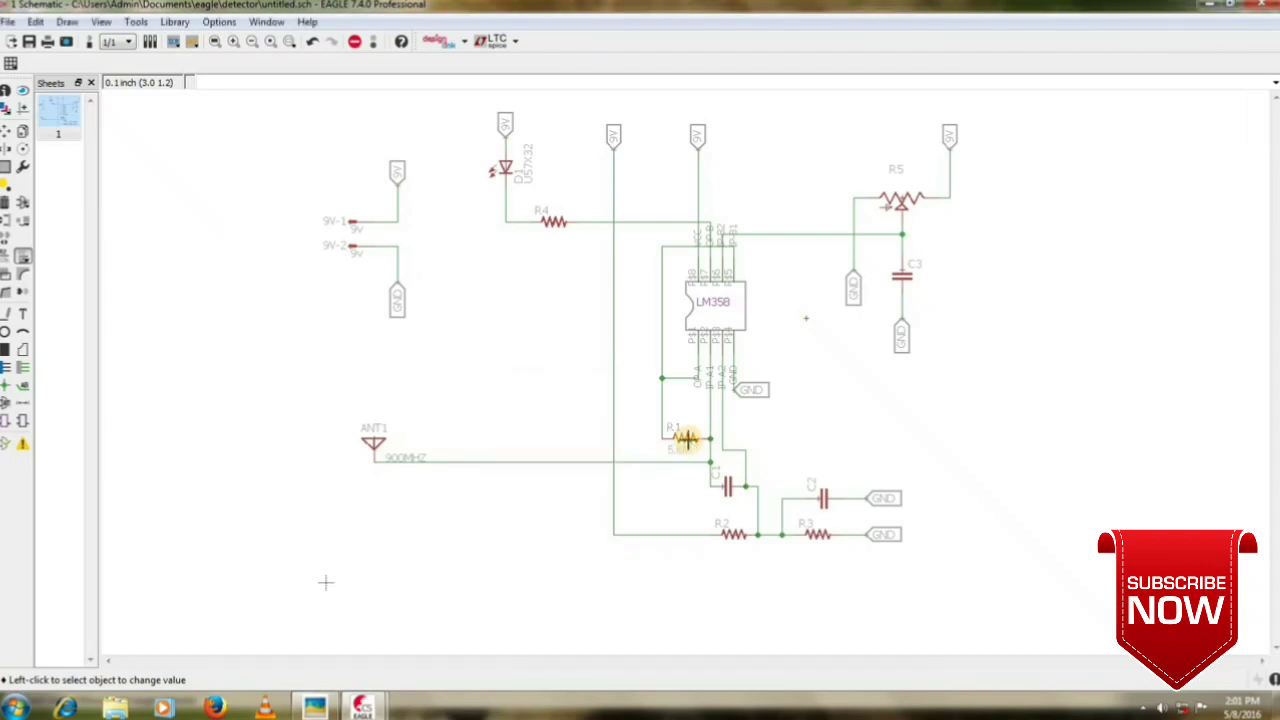
pyautogui.click(735, 538)
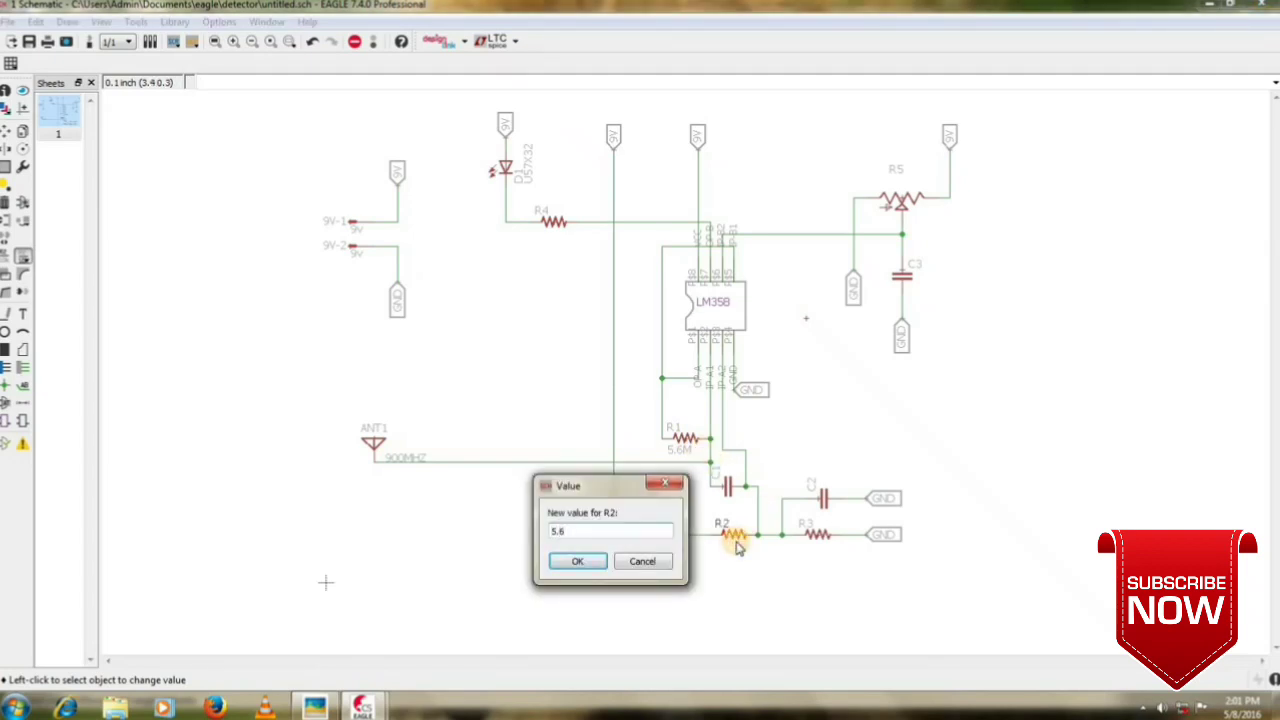
pyautogui.press('Return')
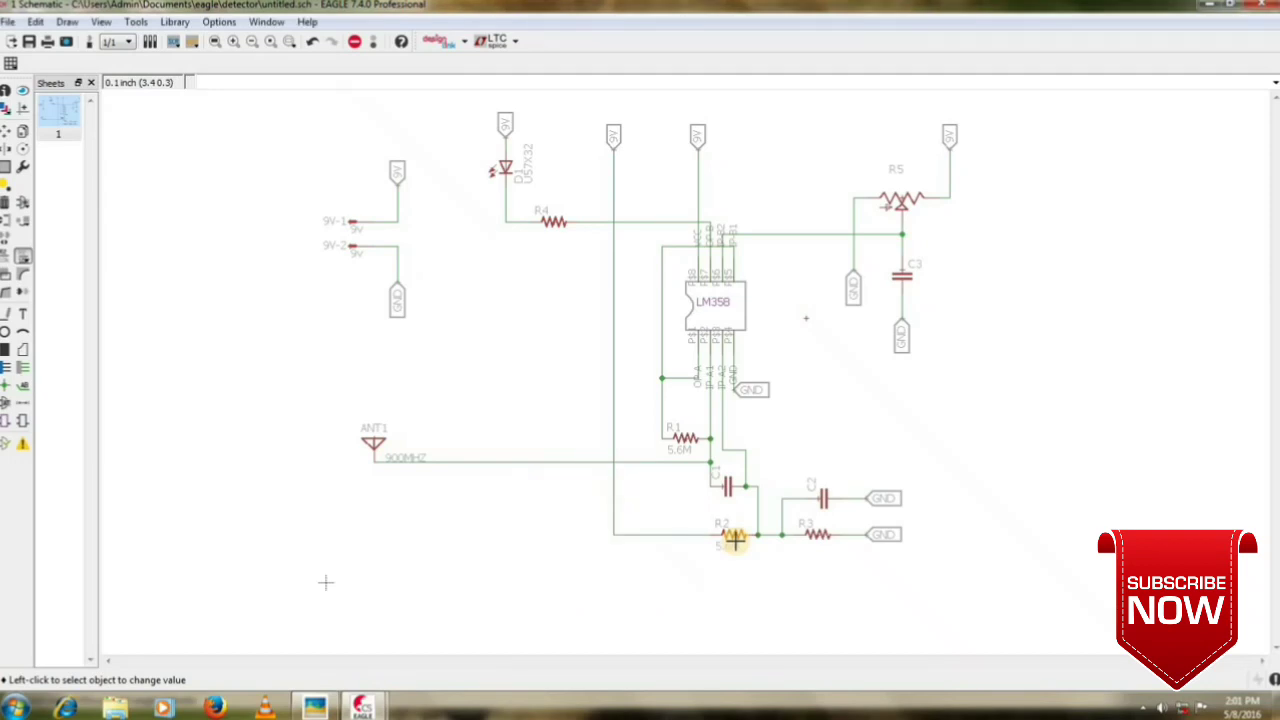
pyautogui.click(819, 536)
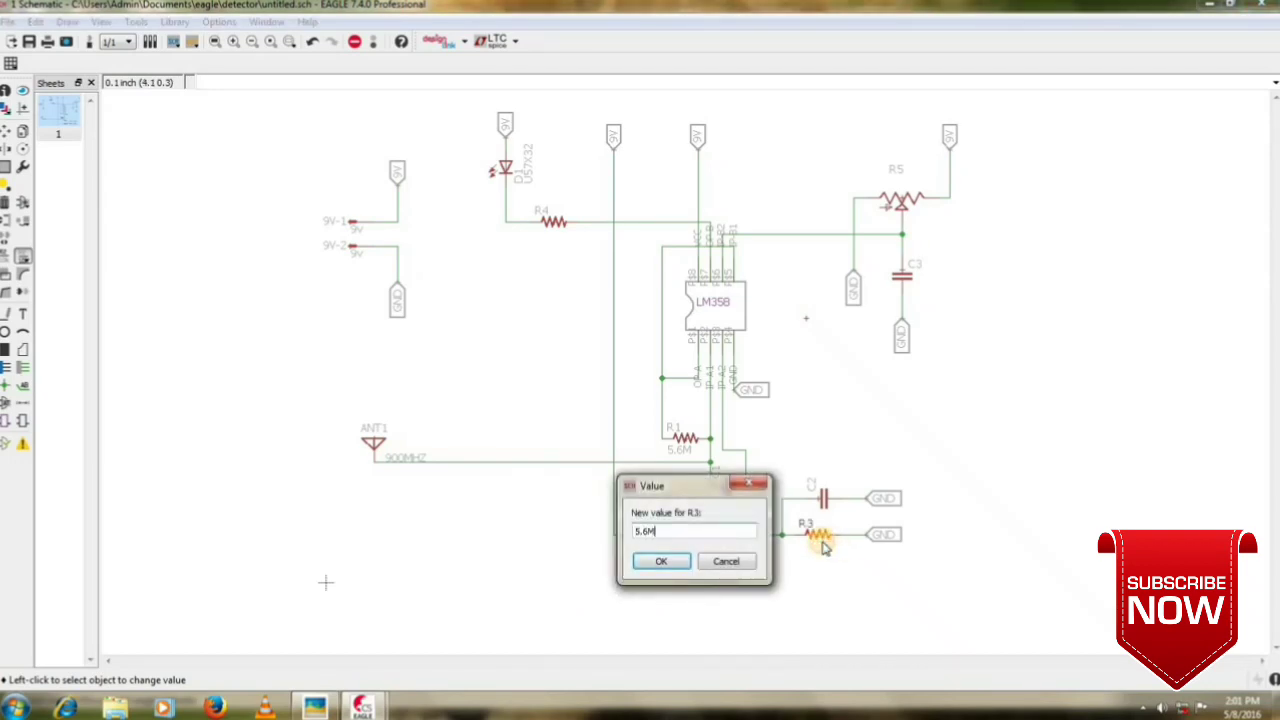
pyautogui.press('Return')
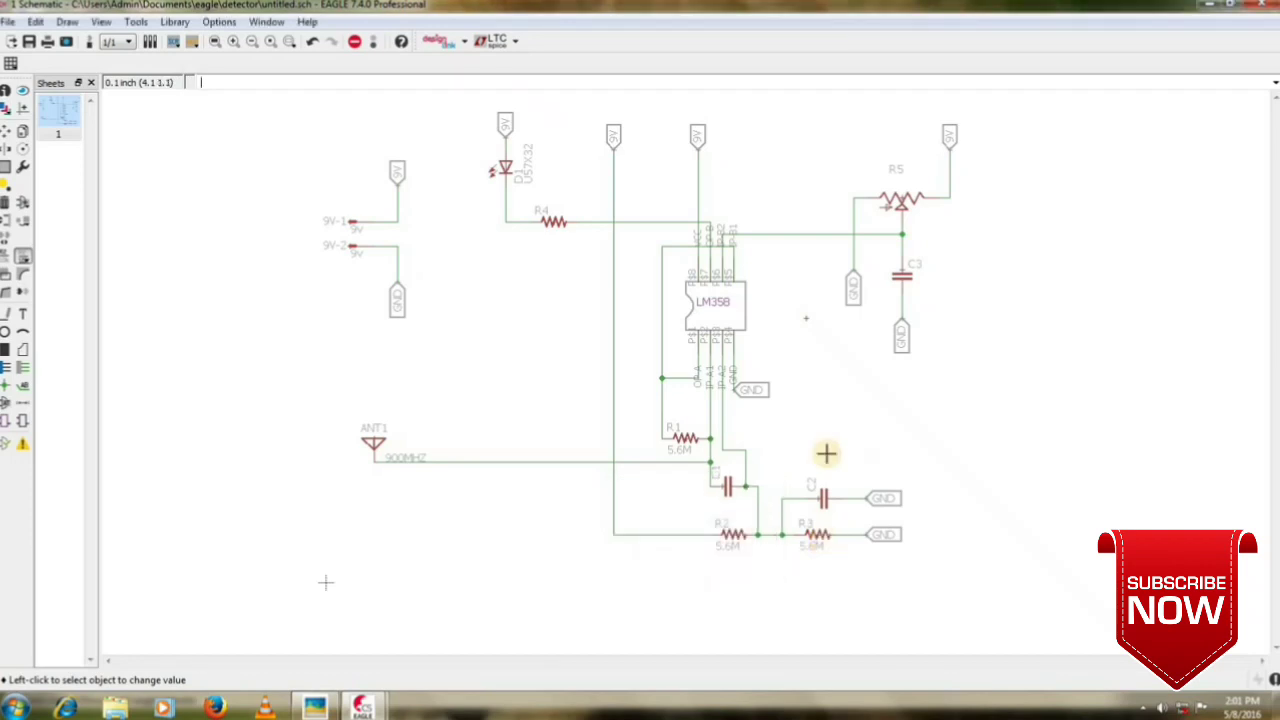
# Set resistor R4's value to 1K and potentiometer R5's value to 470K.
pyautogui.click(546, 223)
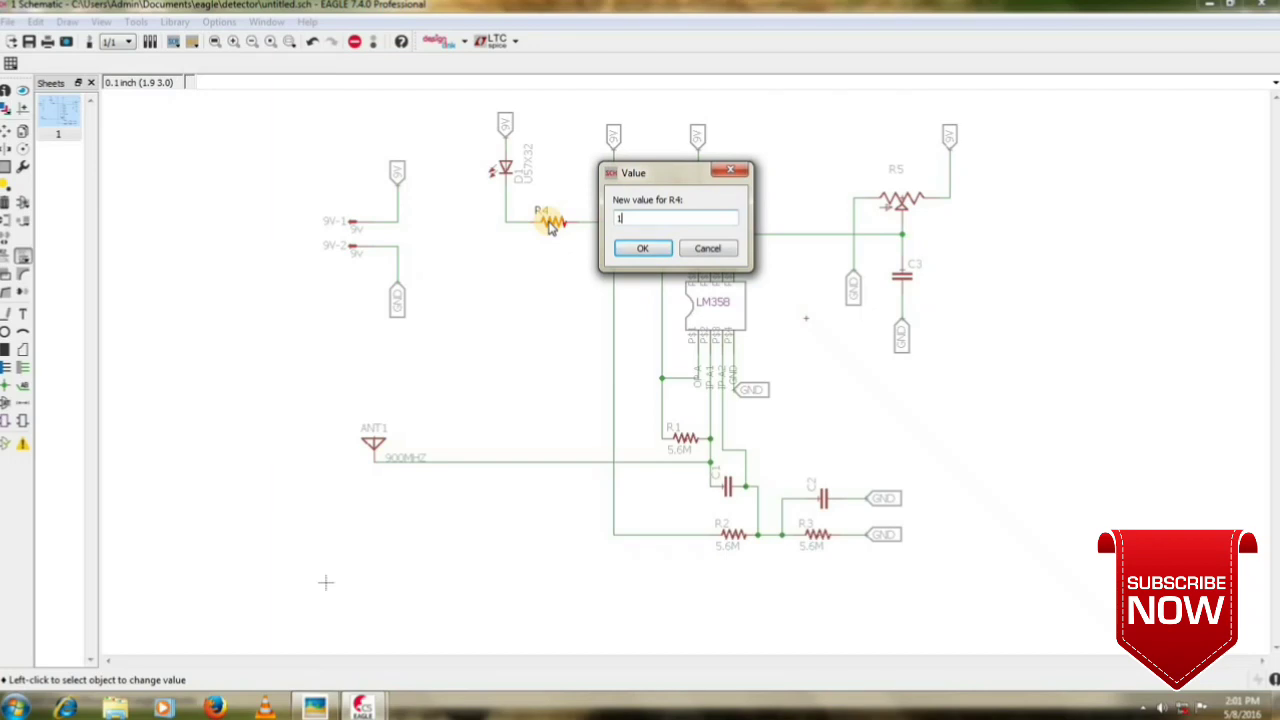
pyautogui.press('Return')
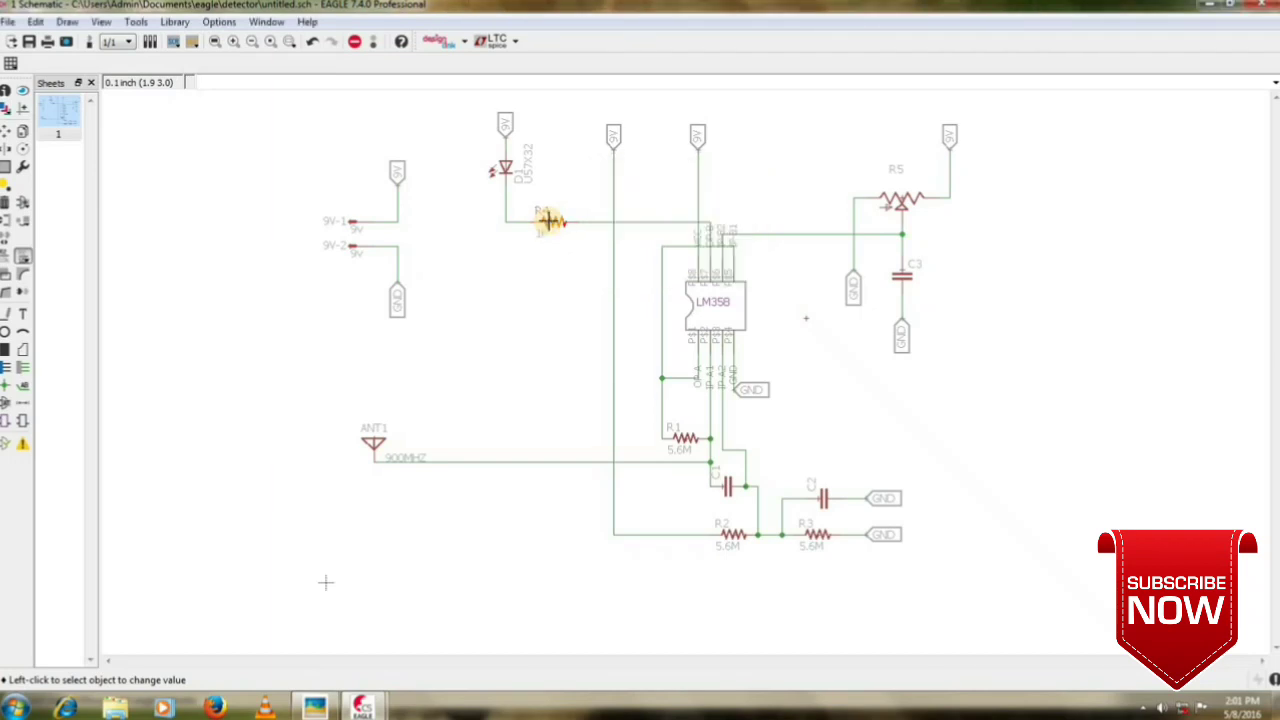
pyautogui.click(901, 199)
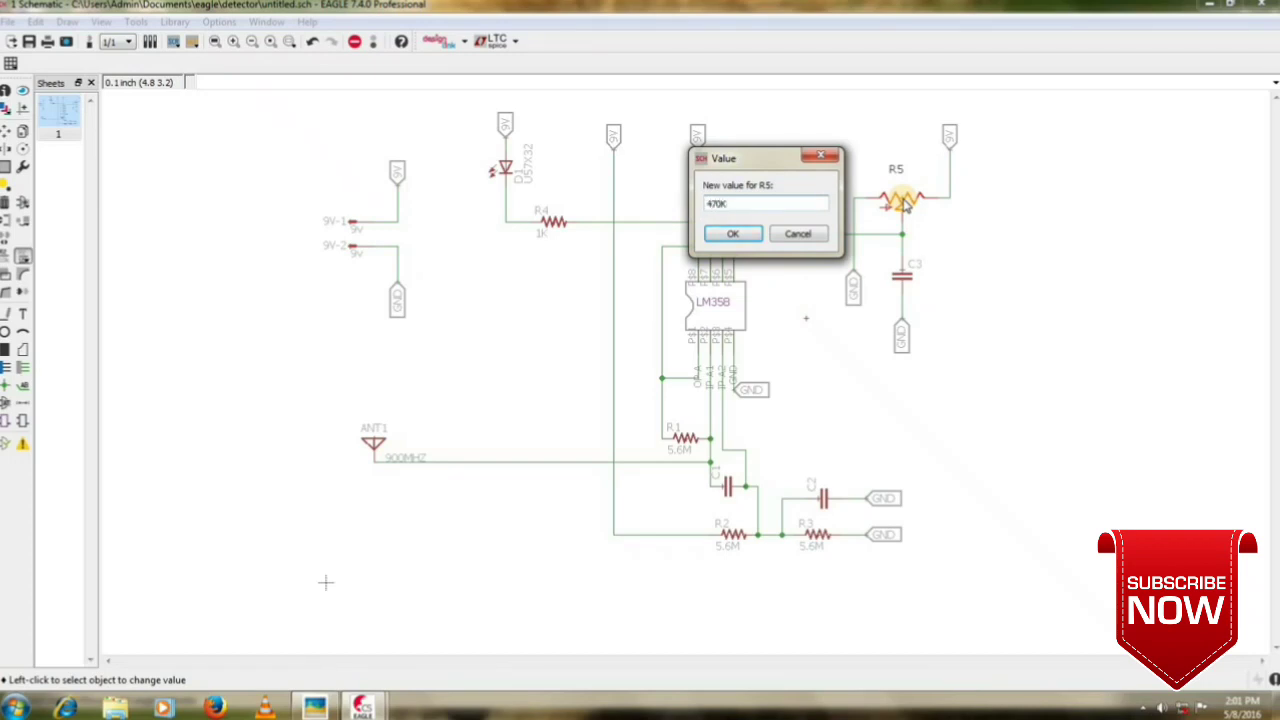
pyautogui.write('470K')
pyautogui.press('Return')
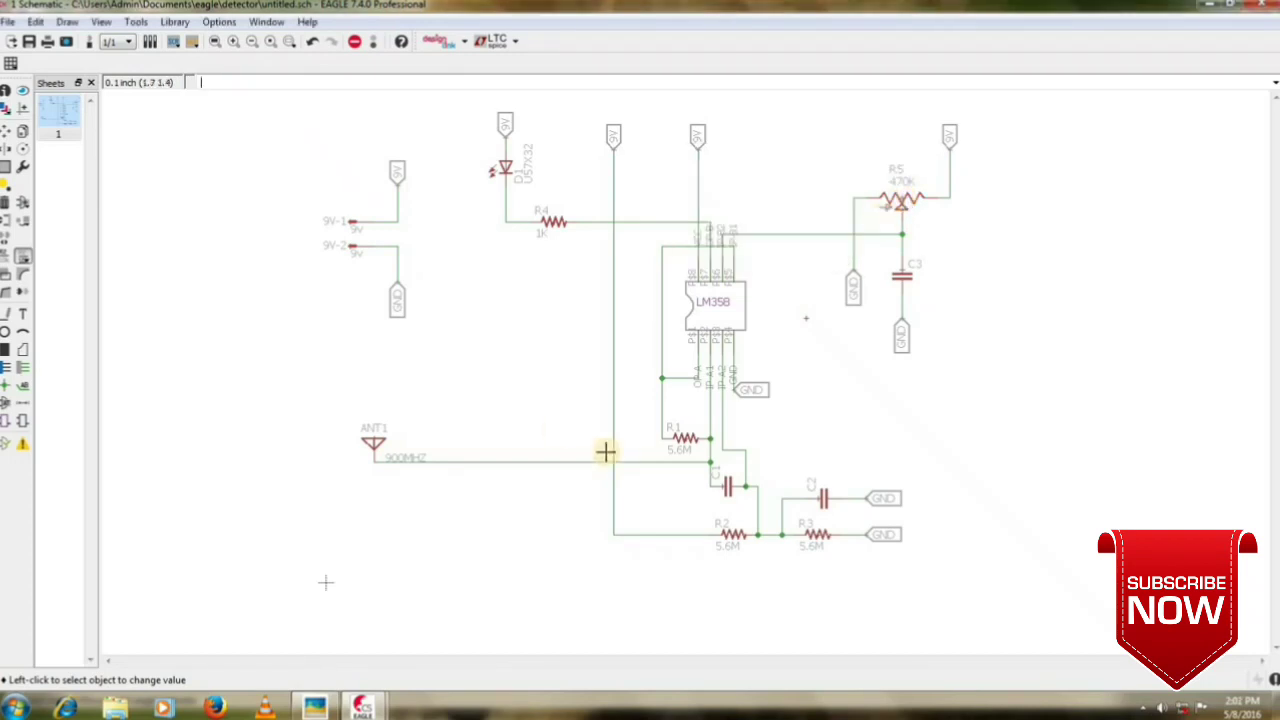
# Set the values of capacitors C1, C2 and C3 to 100nF each.
pyautogui.click(727, 486)
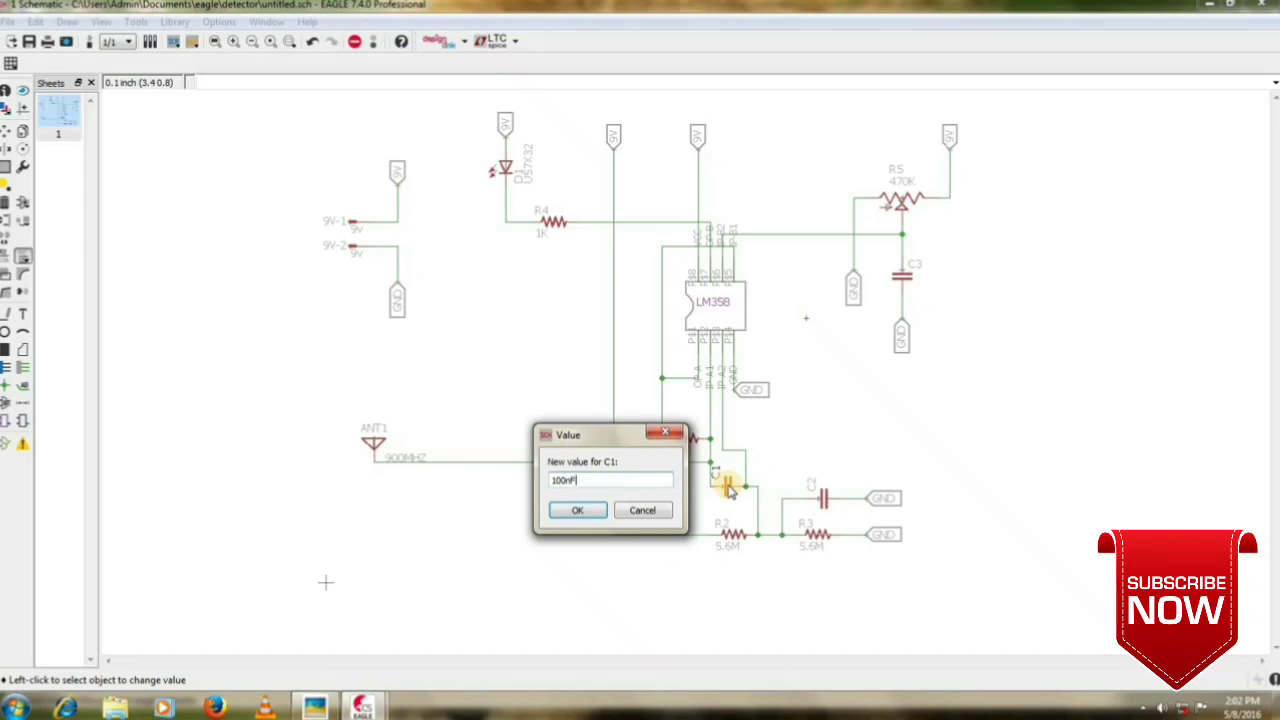
pyautogui.press('Return')
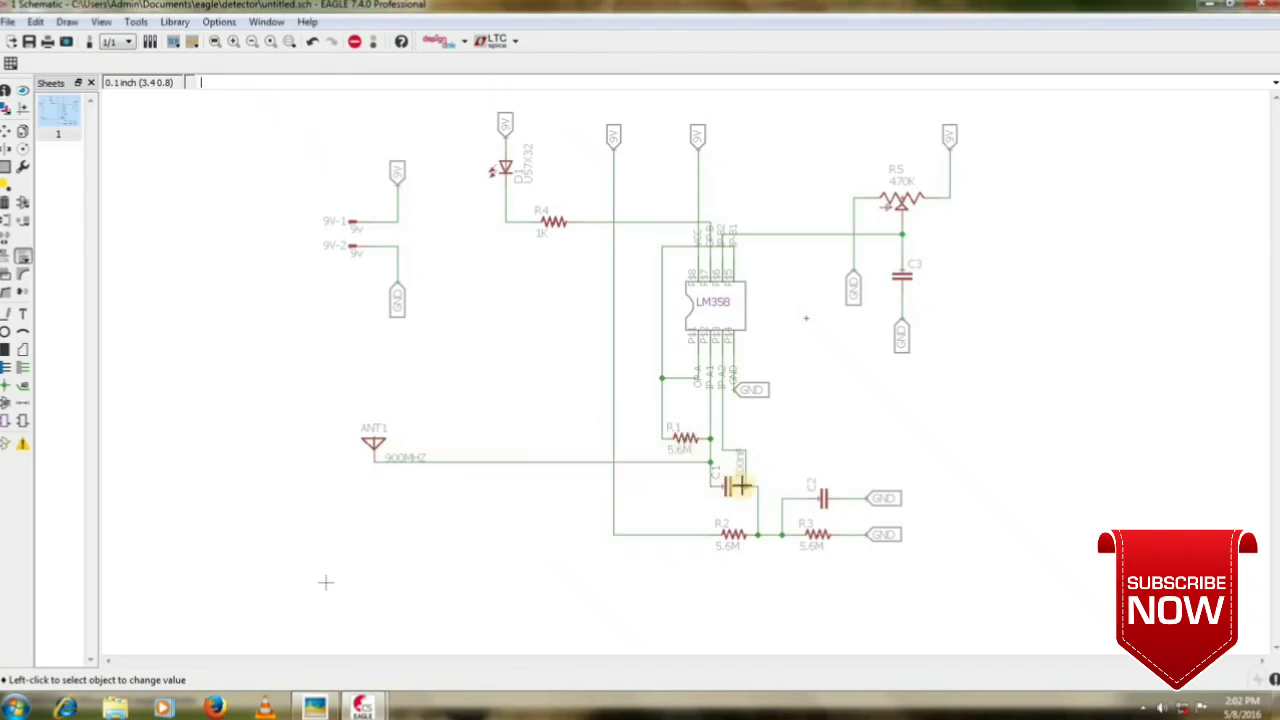
pyautogui.click(820, 498)
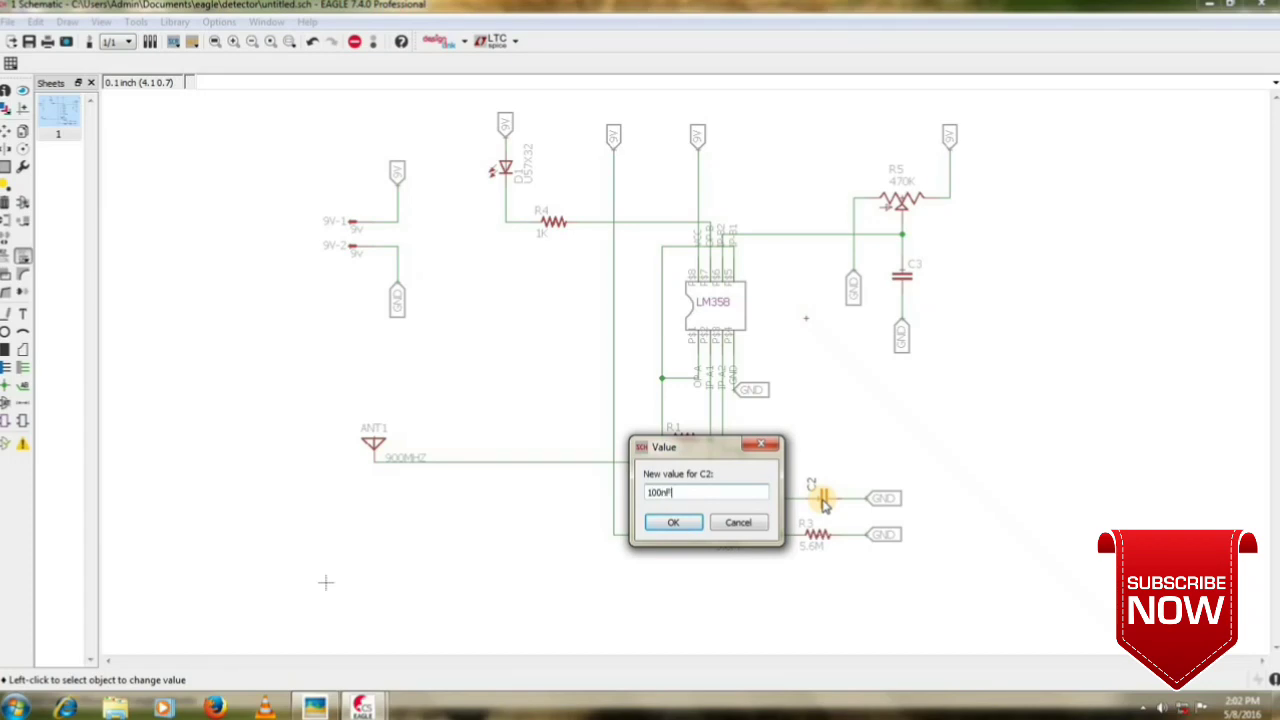
pyautogui.press('Return')
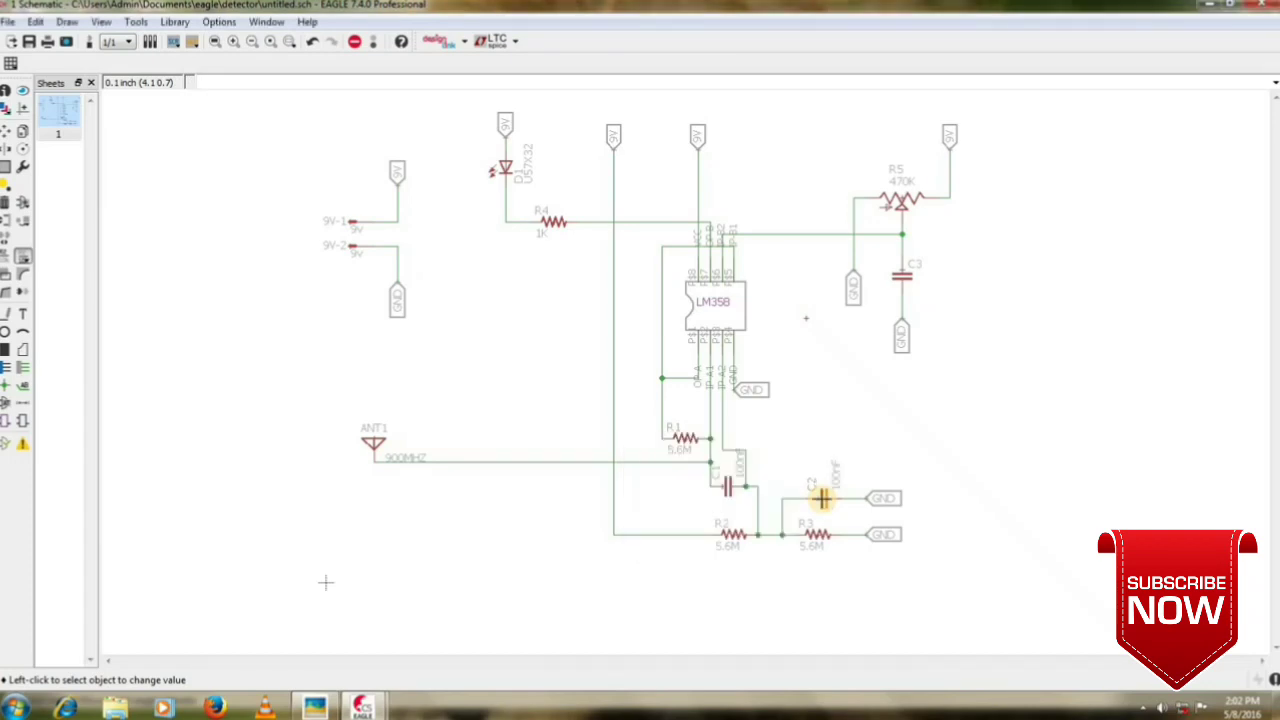
pyautogui.click(903, 277)
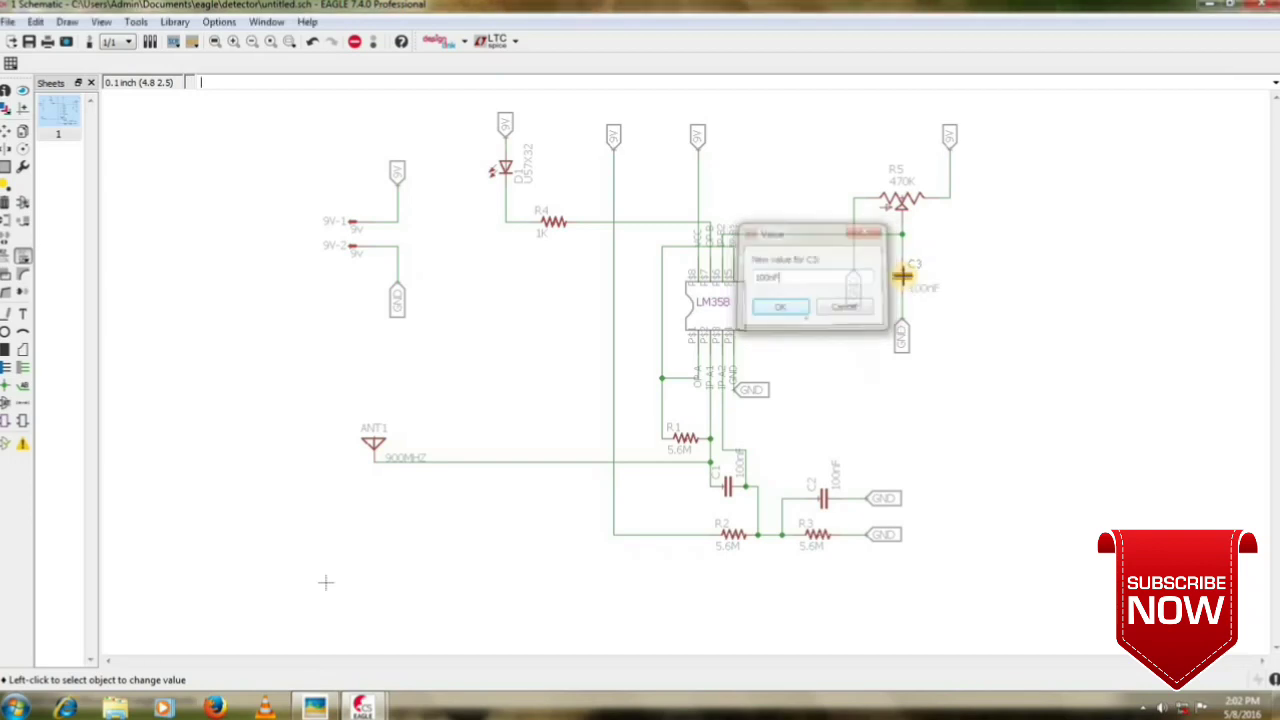
pyautogui.press('Return')
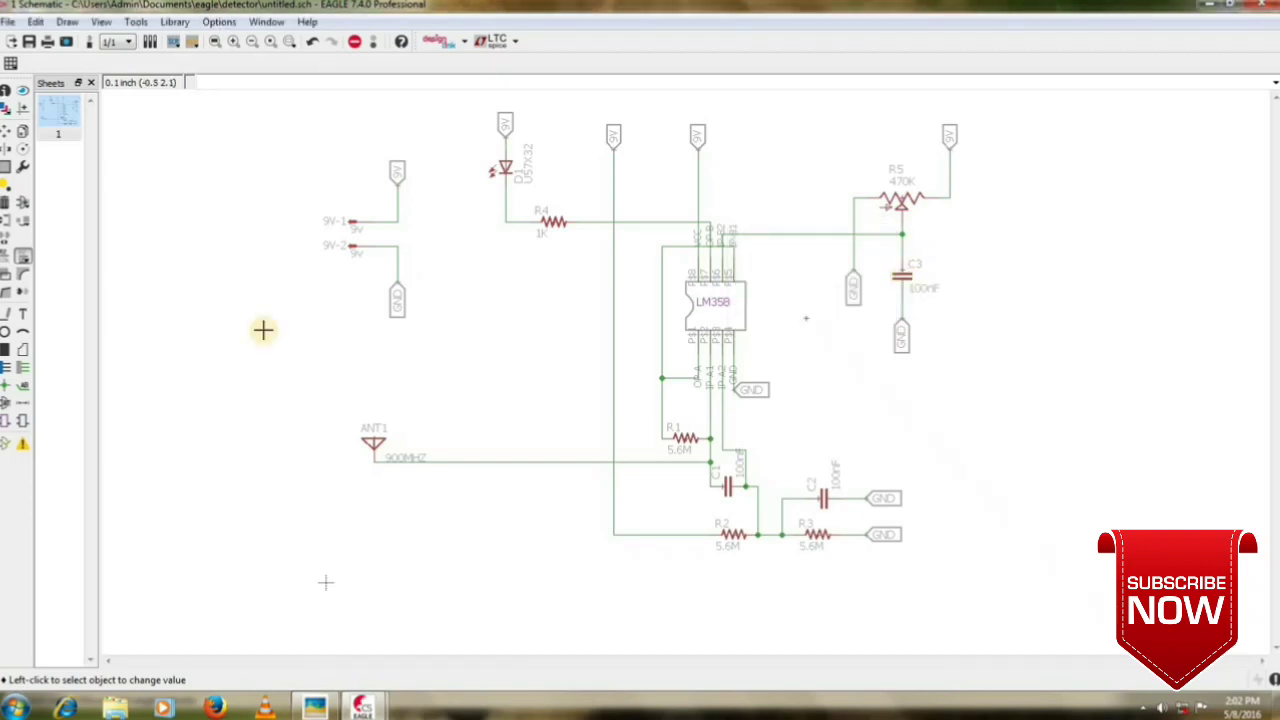
# Review the schematic's ERC errors list, close it, and run the electrical rule check.
pyautogui.click(20, 445)
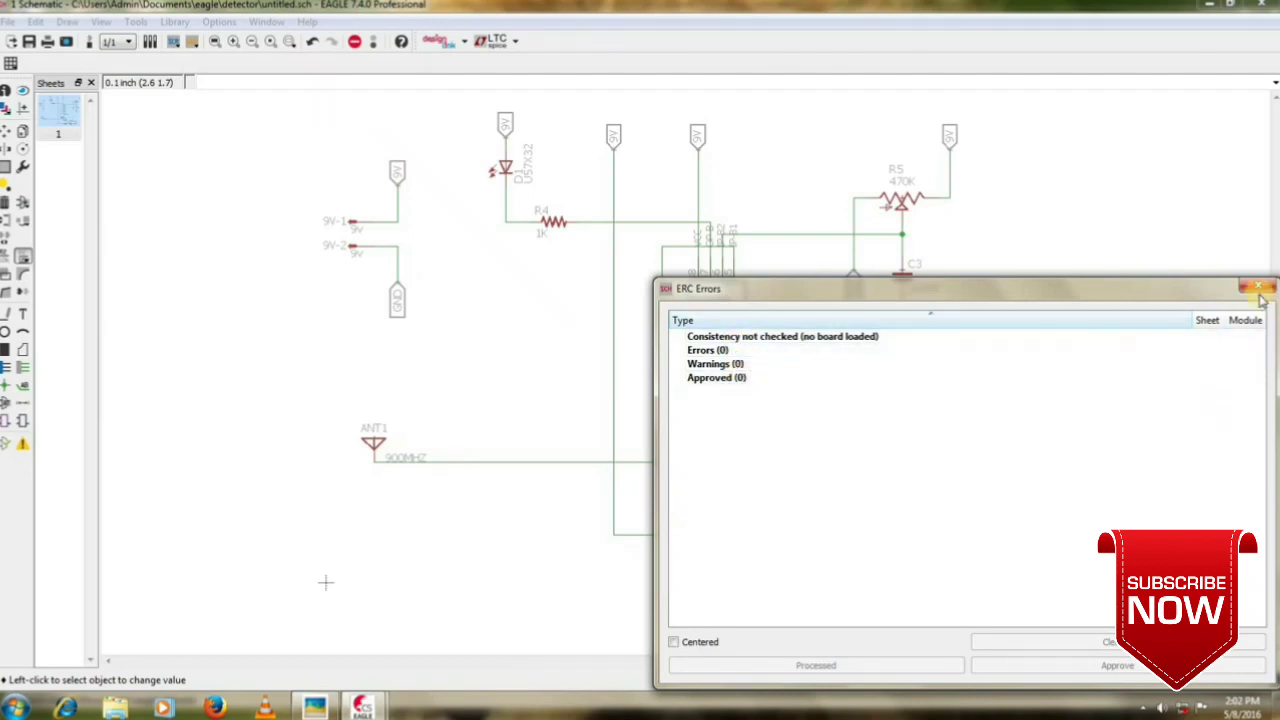
pyautogui.moveTo(1059, 299); pyautogui.dragTo(1064, 304)
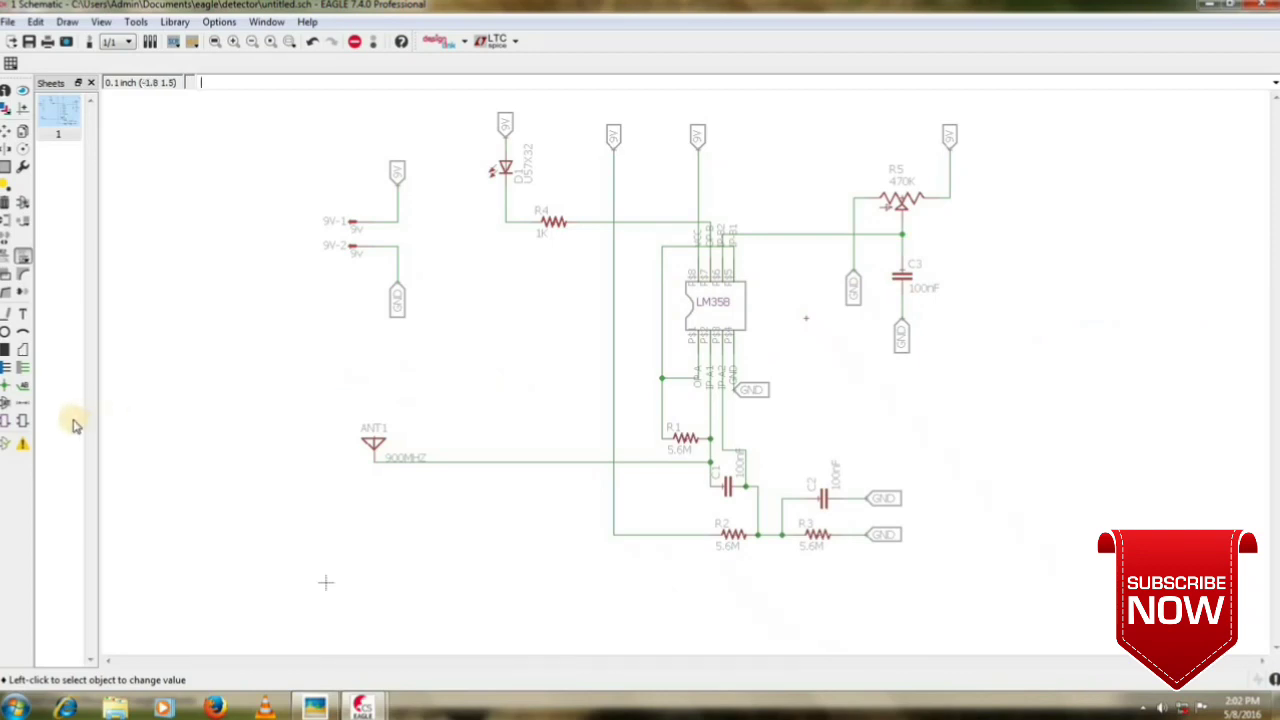
pyautogui.click(8, 446)
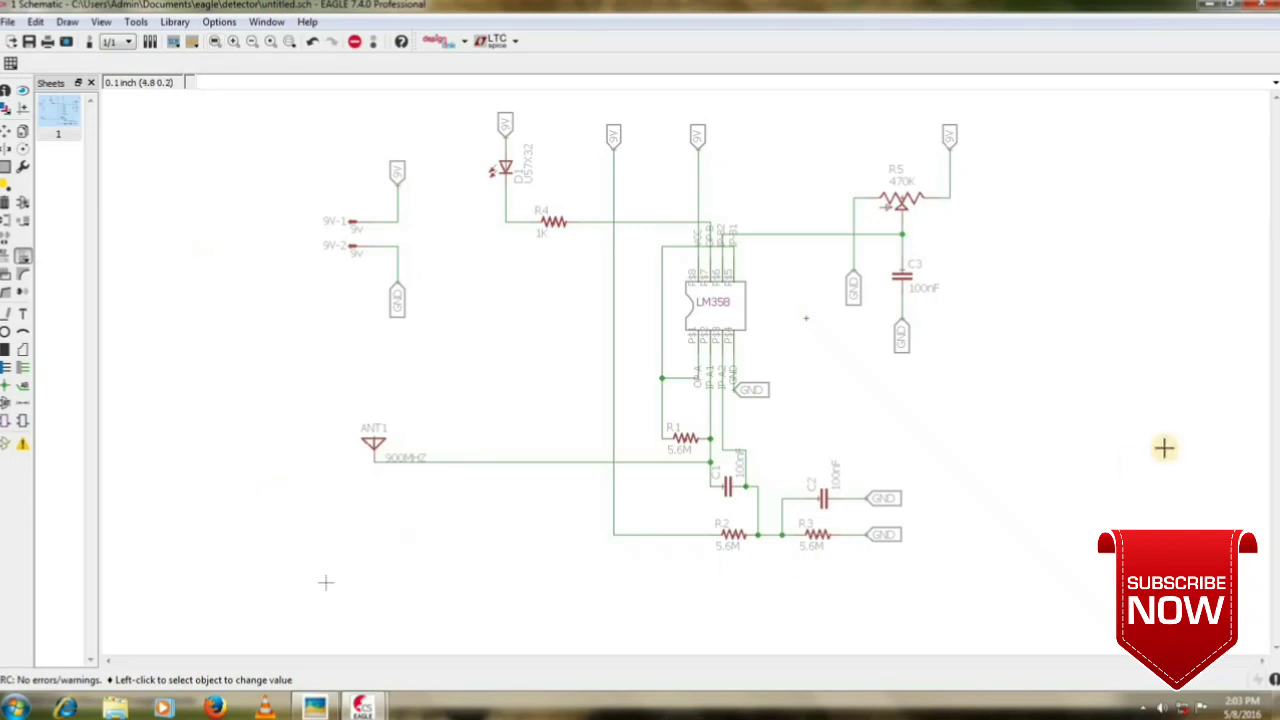
# Save the schematic under the name rfdetect in the detector project folder.
pyautogui.click(10, 24)
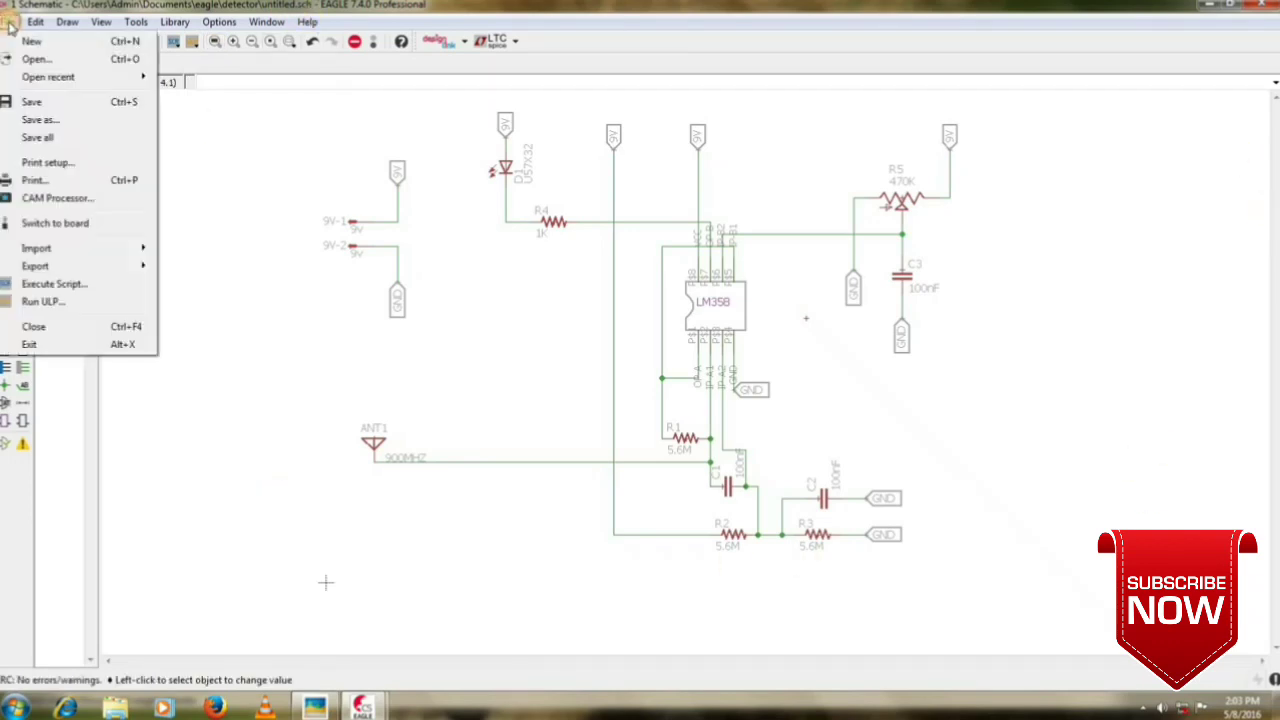
pyautogui.click(40, 120)
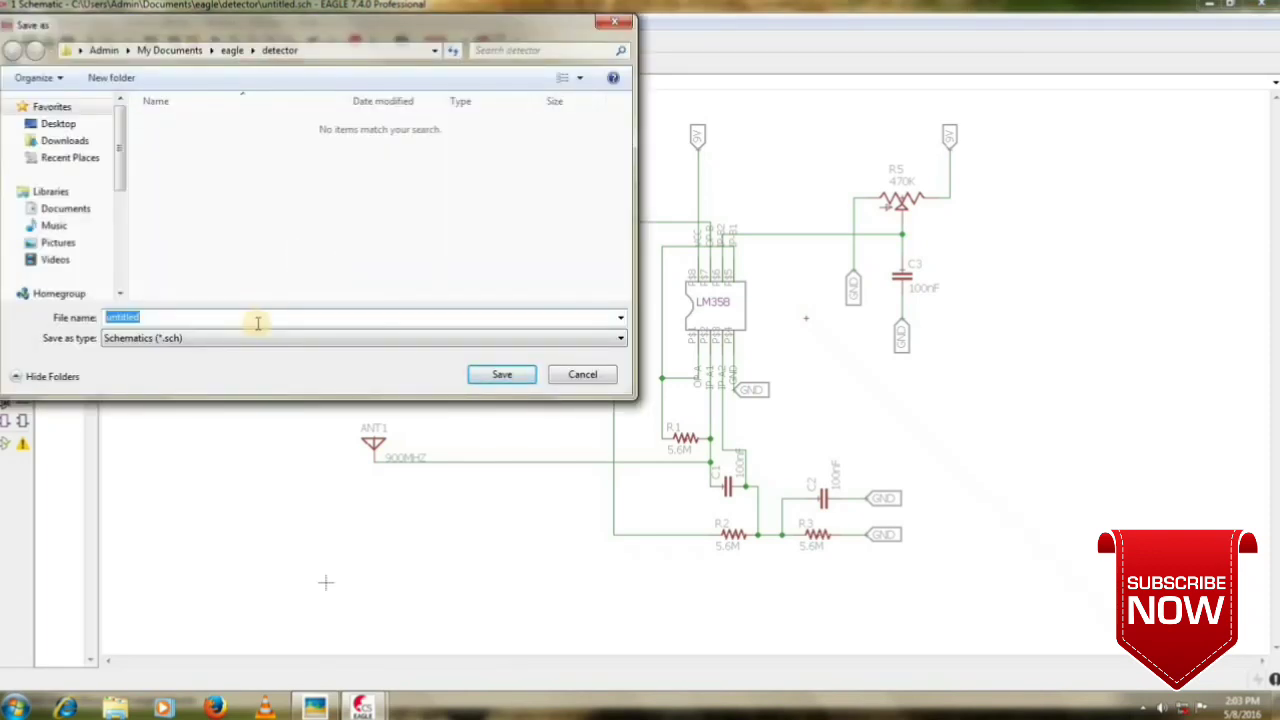
pyautogui.write('tect')
pyautogui.press('Return')
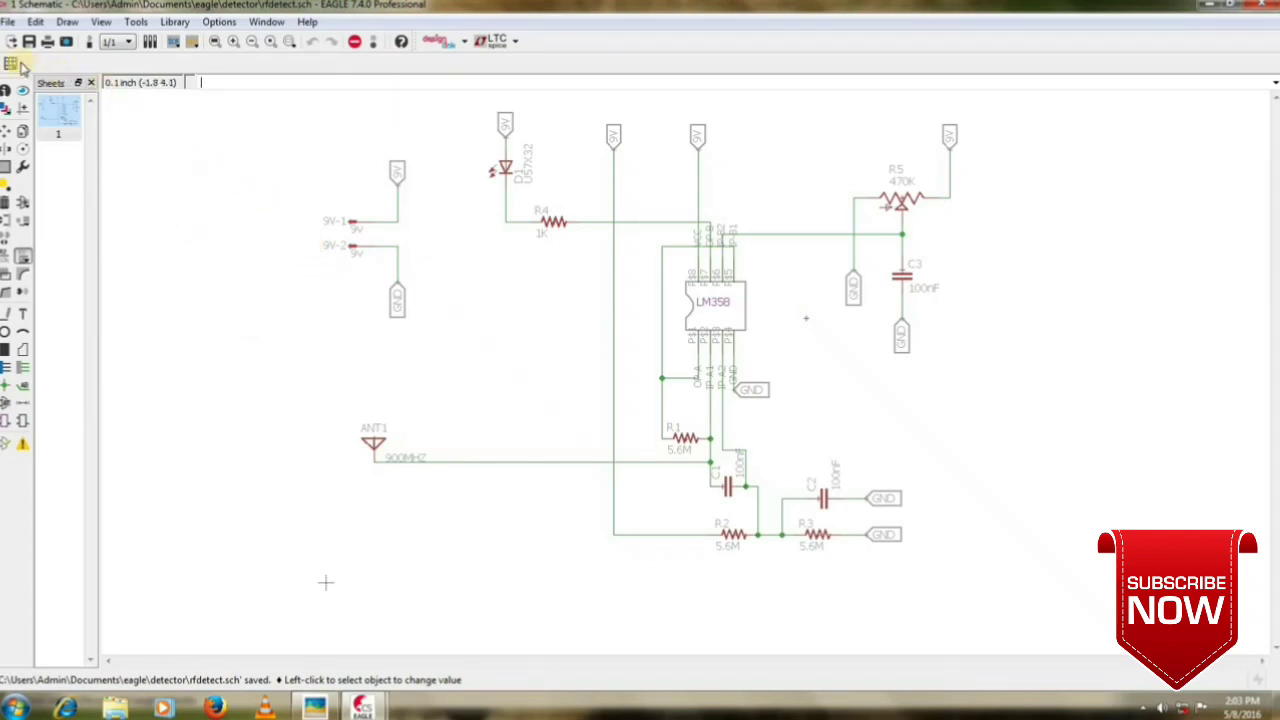
# Create the rfdetect board from the schematic and maximize the board editor window.
pyautogui.click(9, 24)
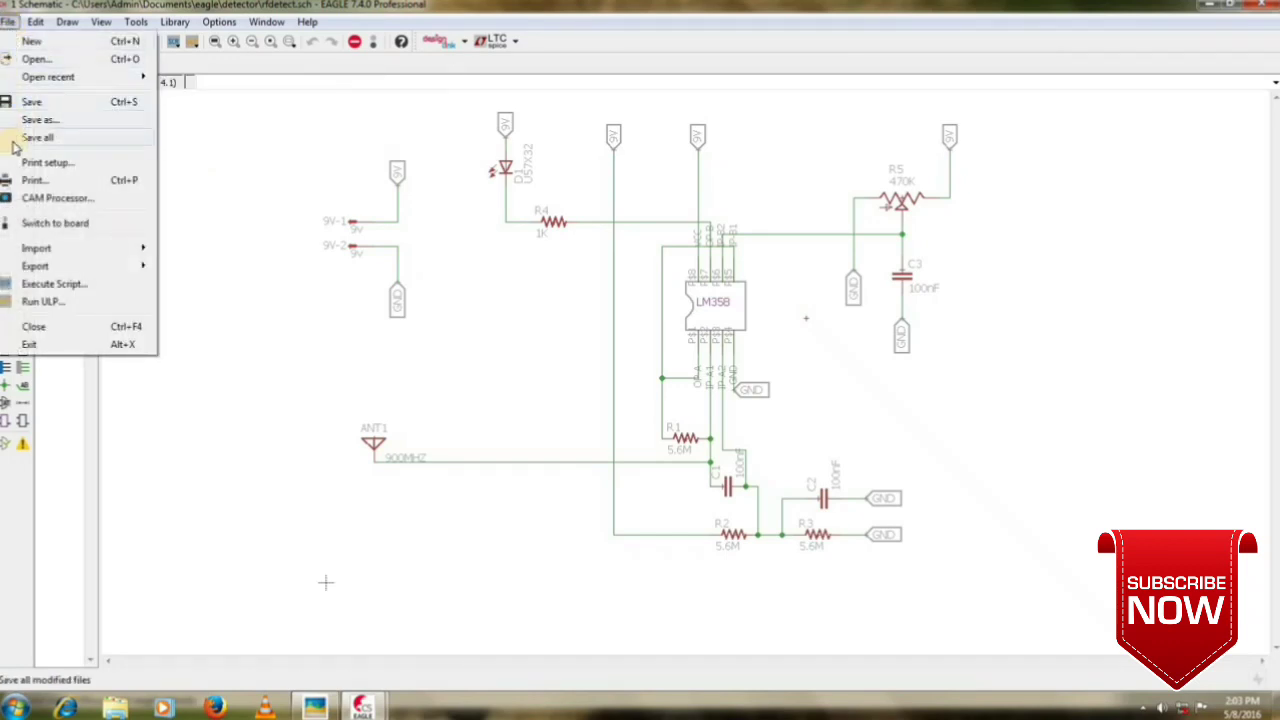
pyautogui.click(52, 228)
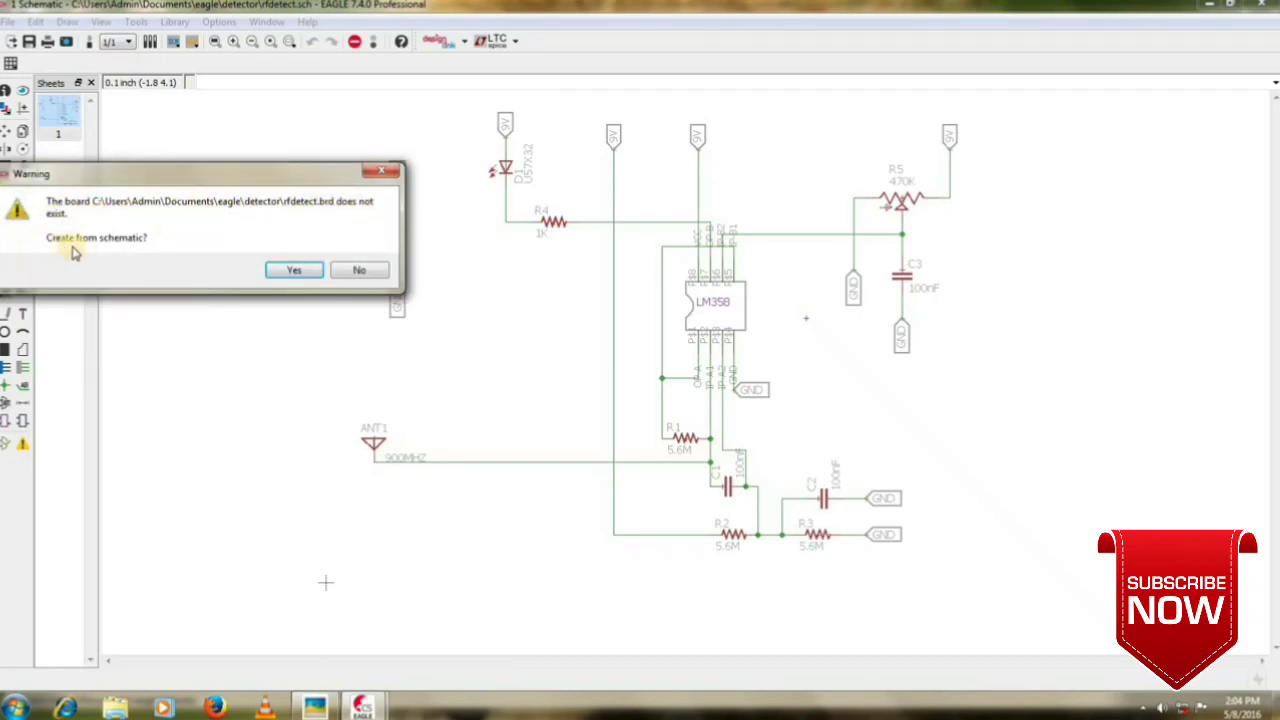
pyautogui.click(287, 271)
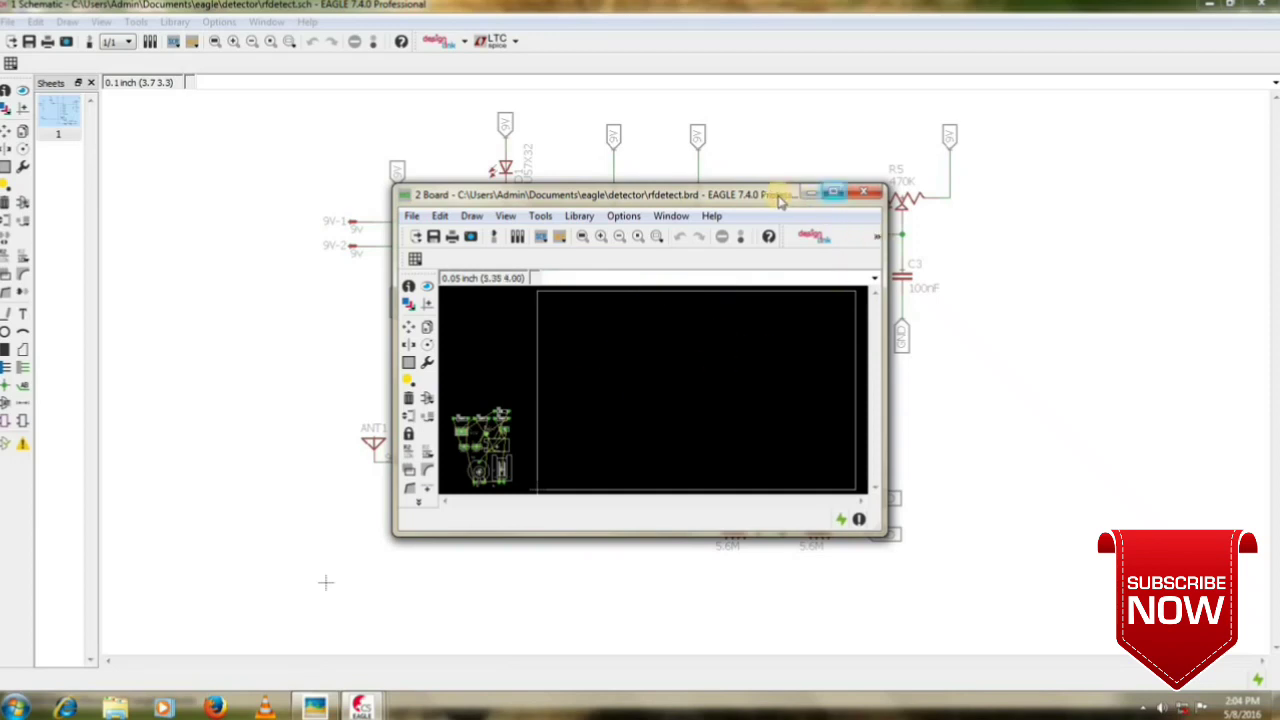
pyautogui.click(832, 195)
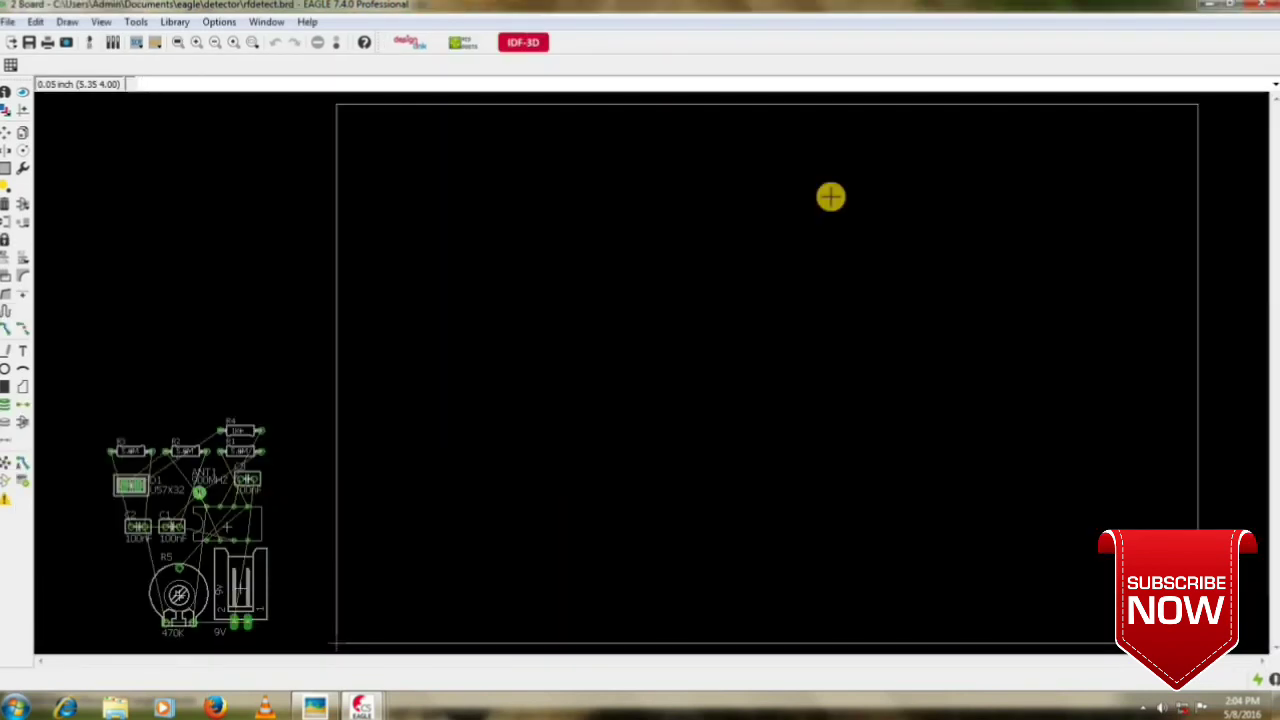